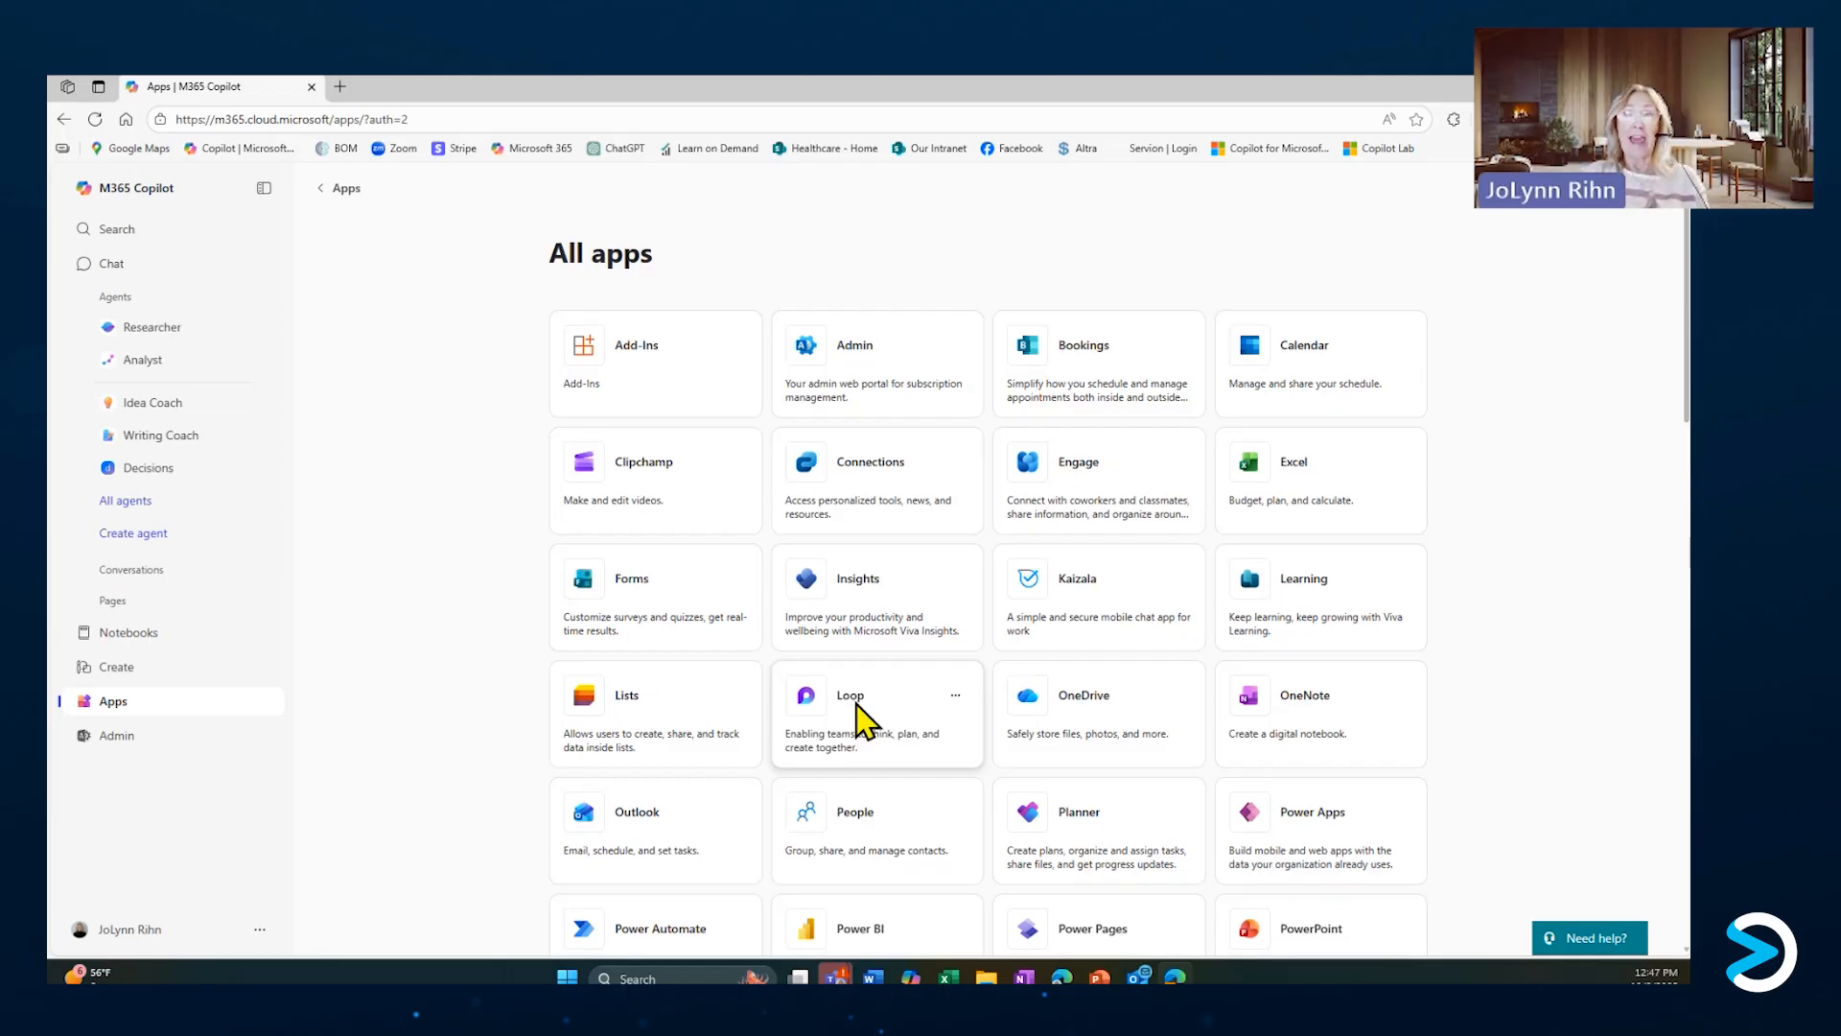
Open Loop, go into the Marketing Depart Workspace and add a new page there.
{"action": "left_click", "coordinate": [856, 707]}
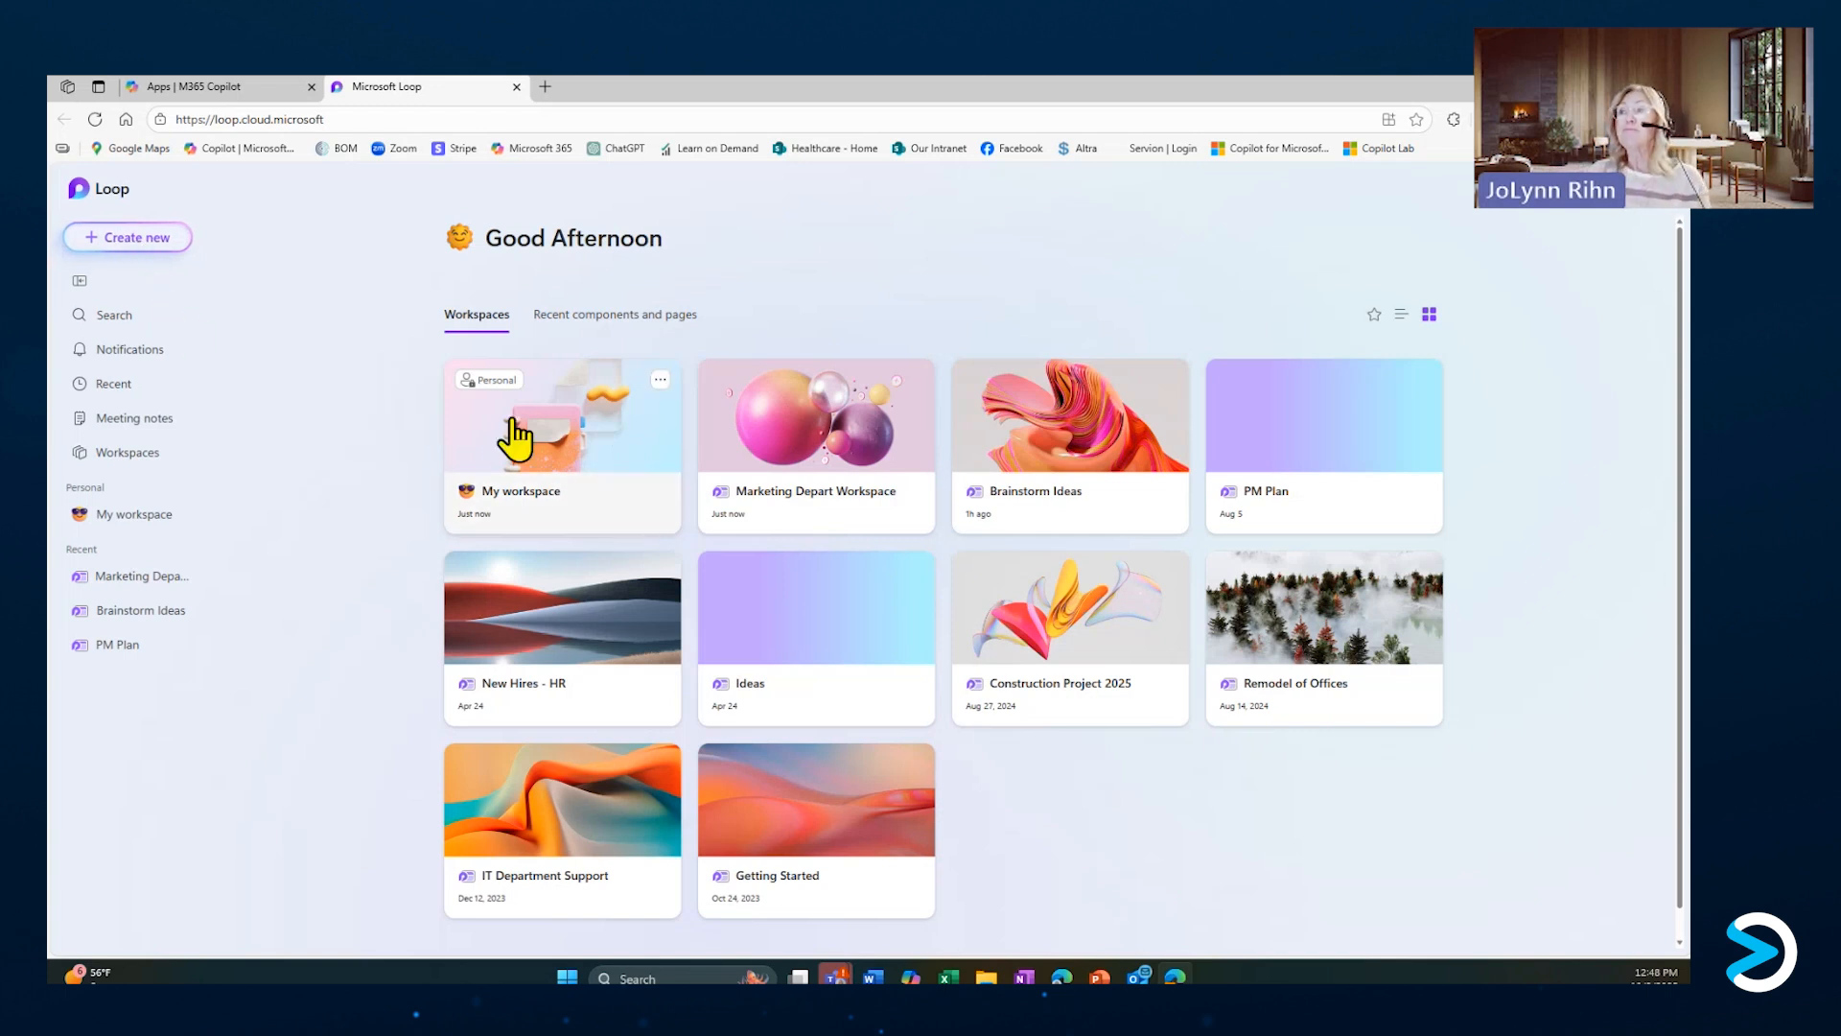
{"action": "left_click", "coordinate": [820, 468]}
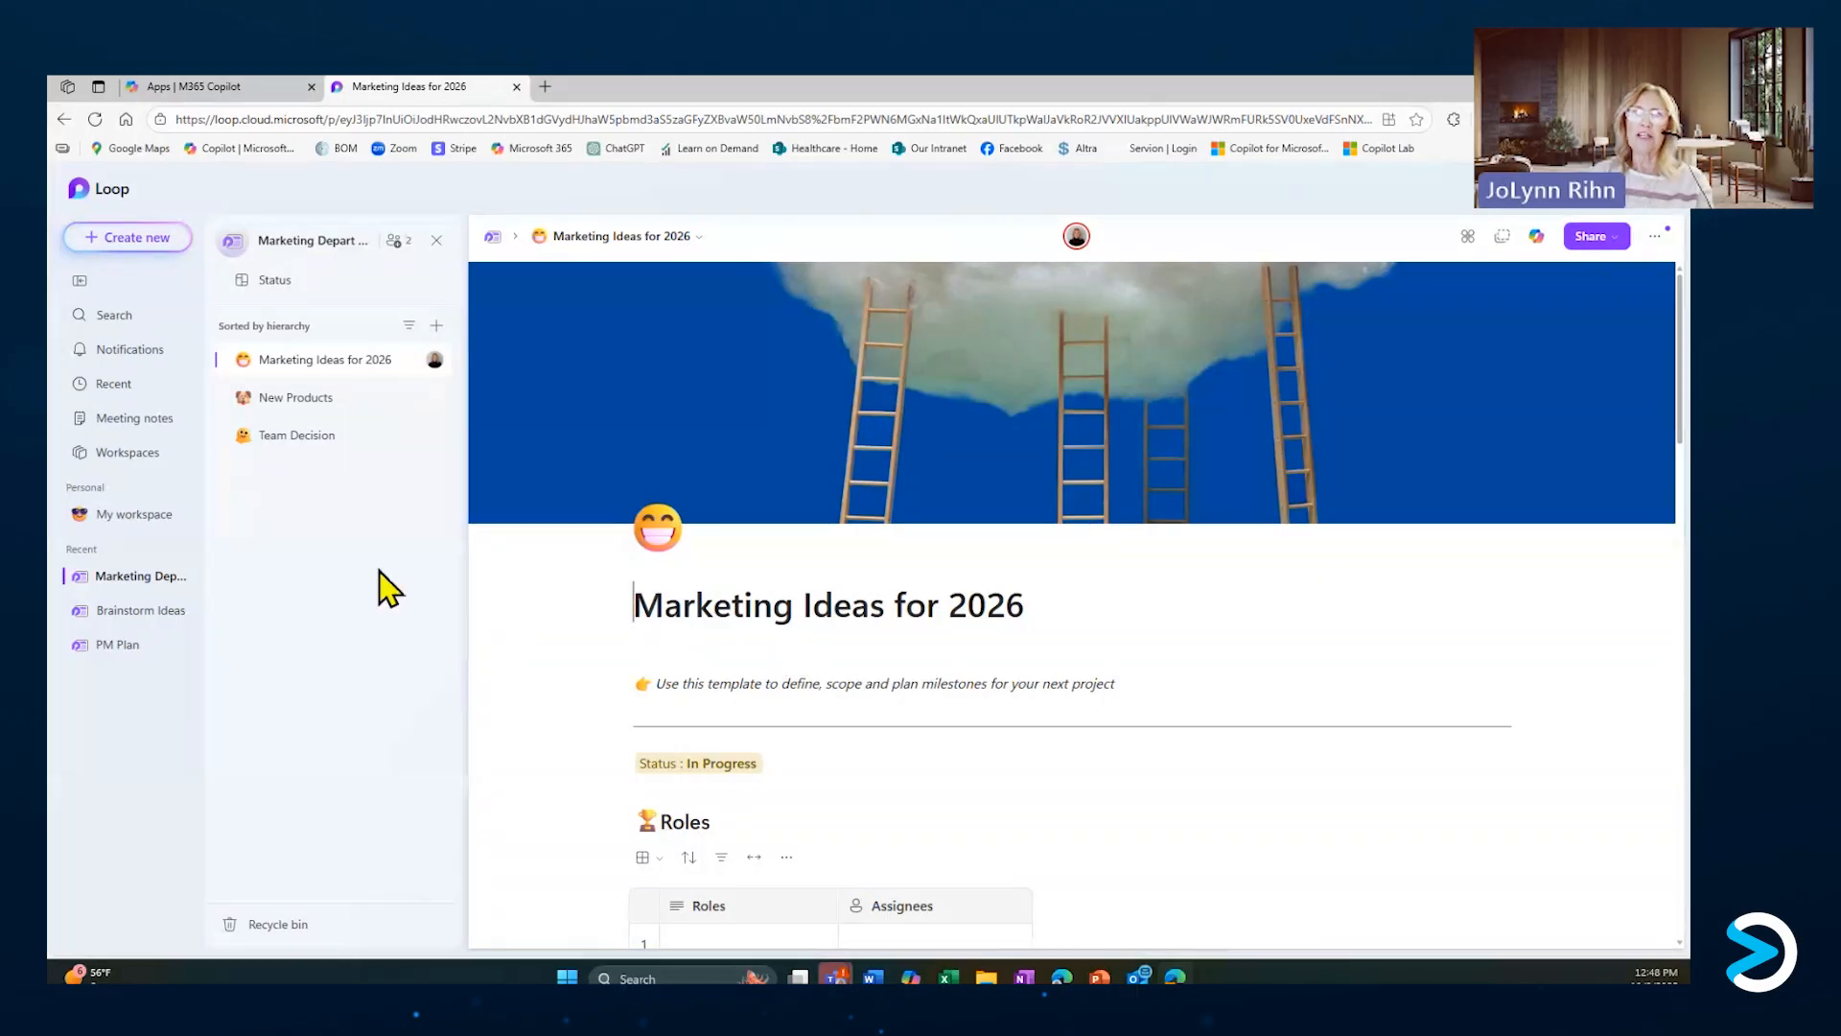
{"action": "left_click", "coordinate": [437, 327]}
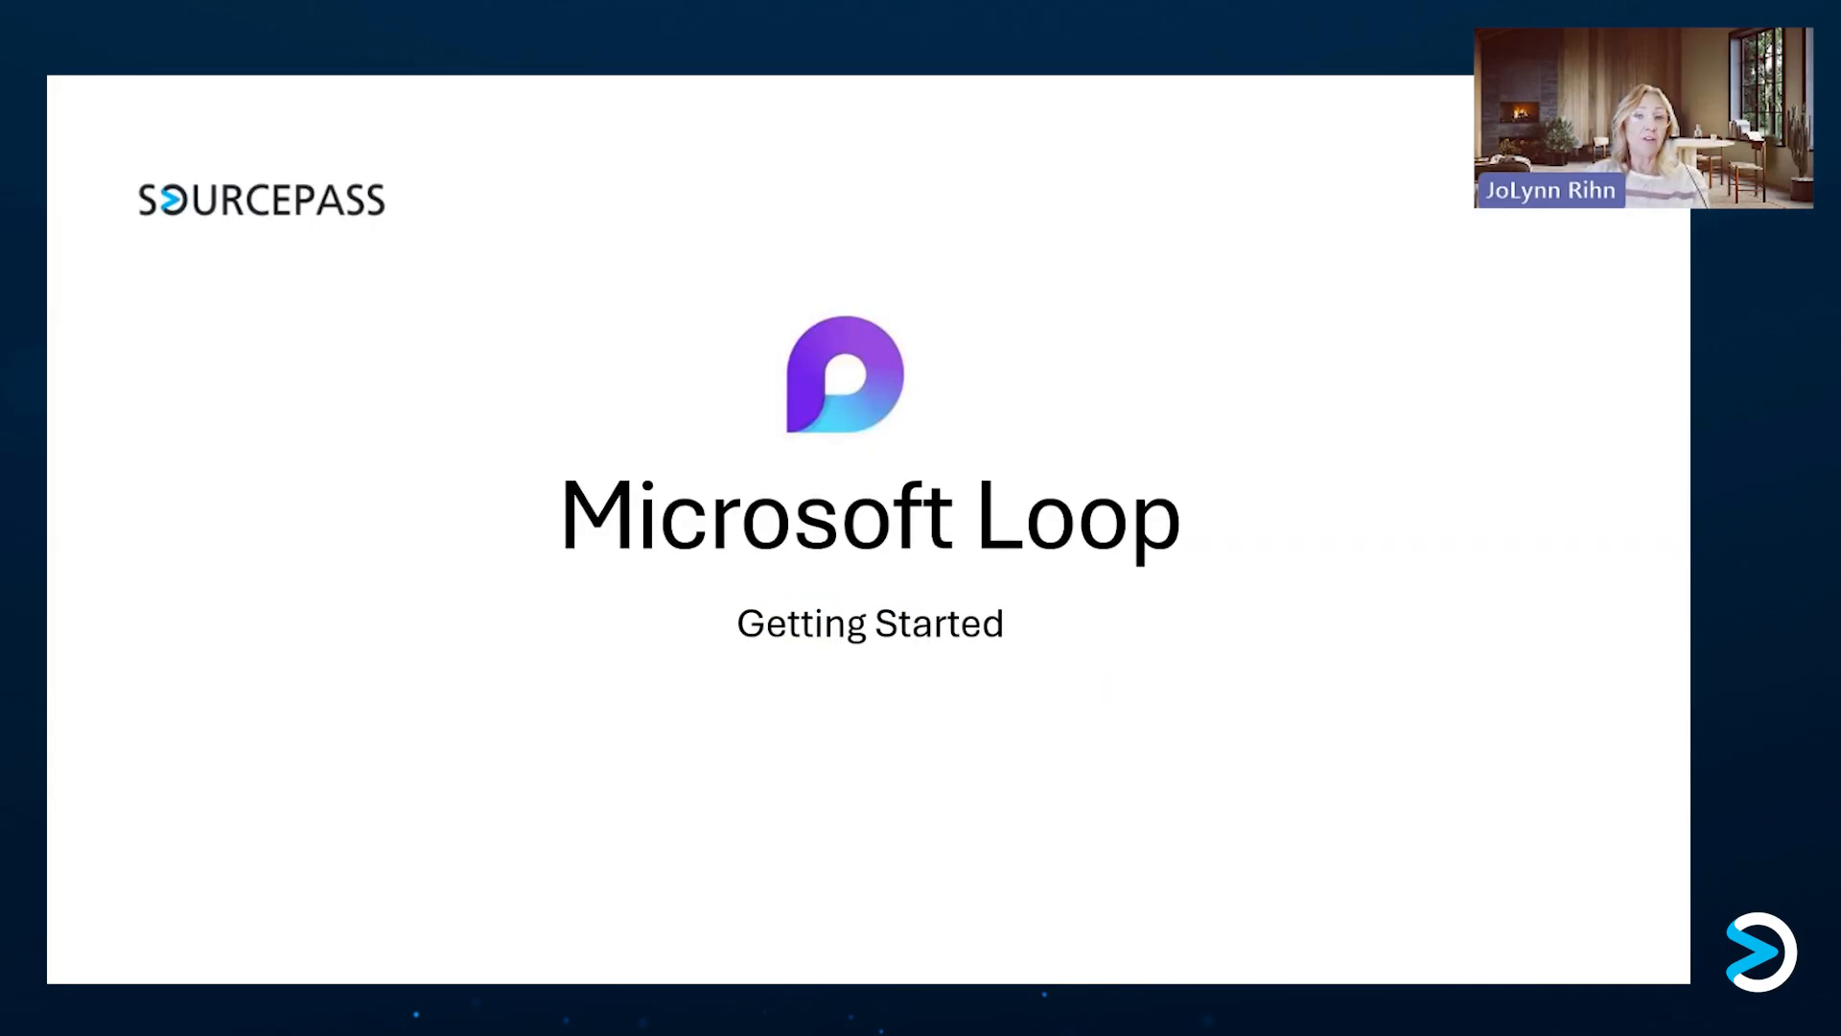
{"action": "key", "text": "Right"}
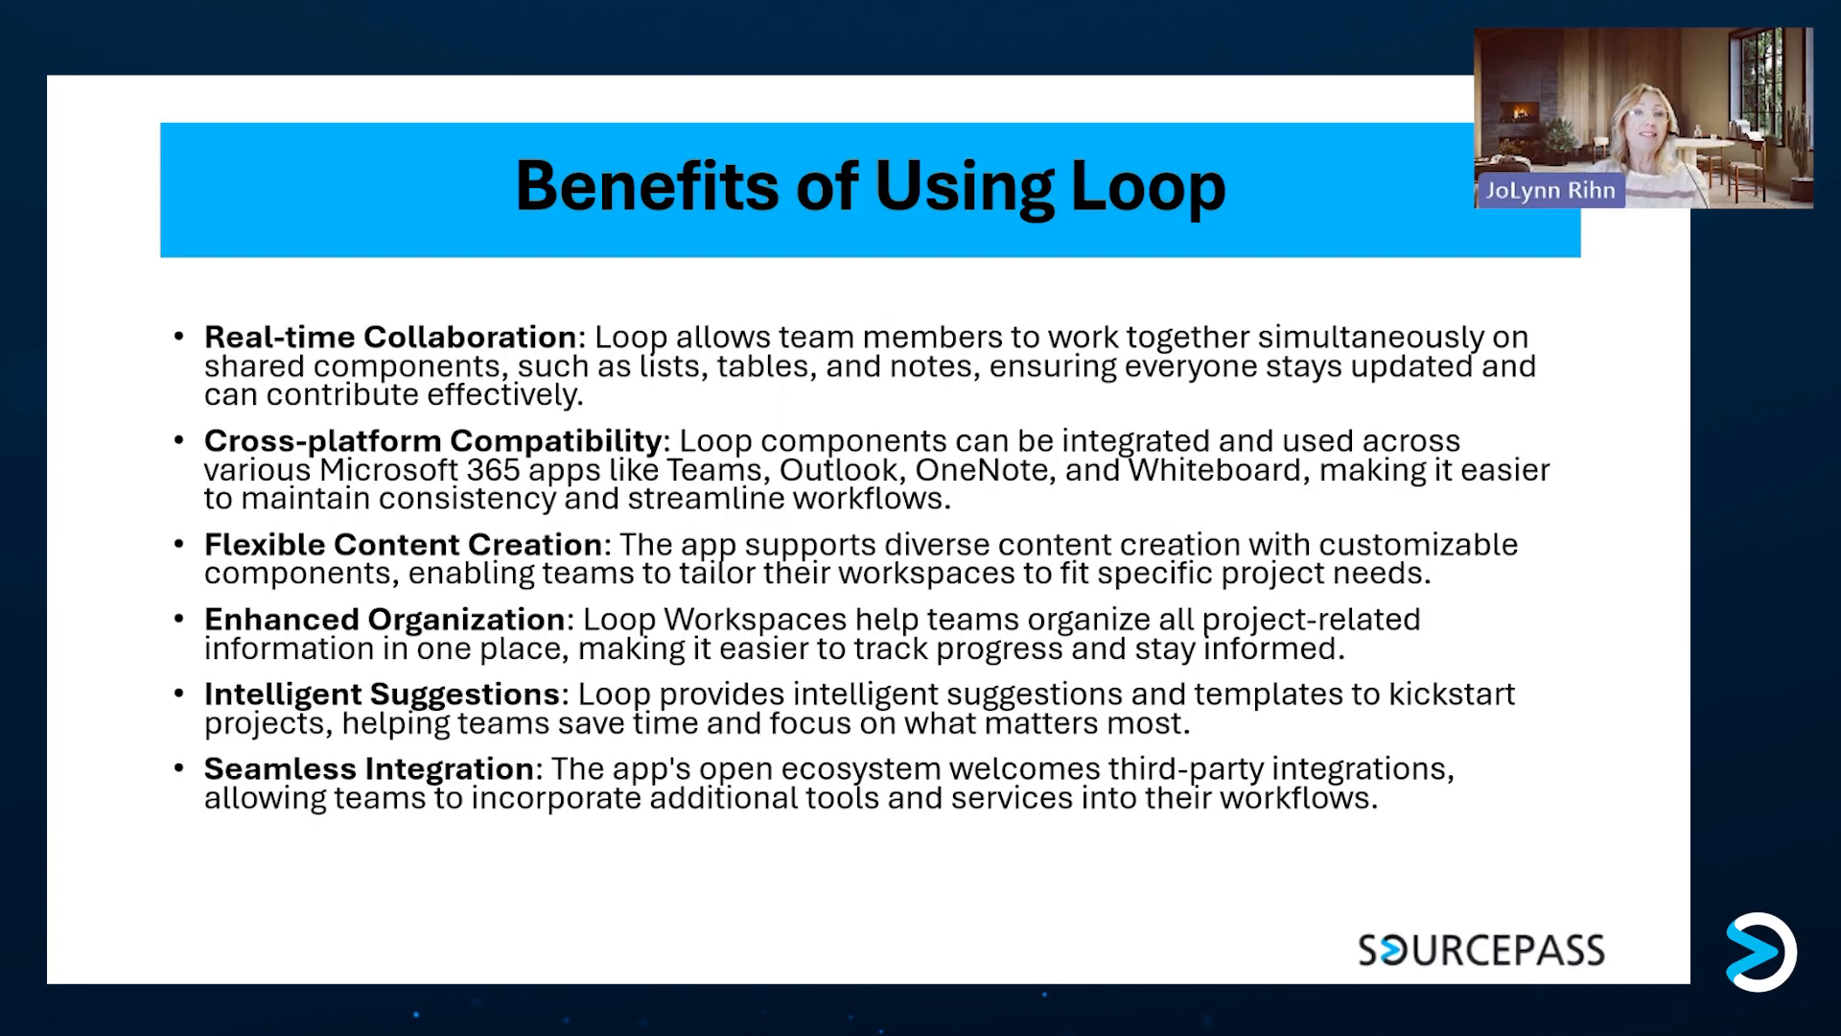
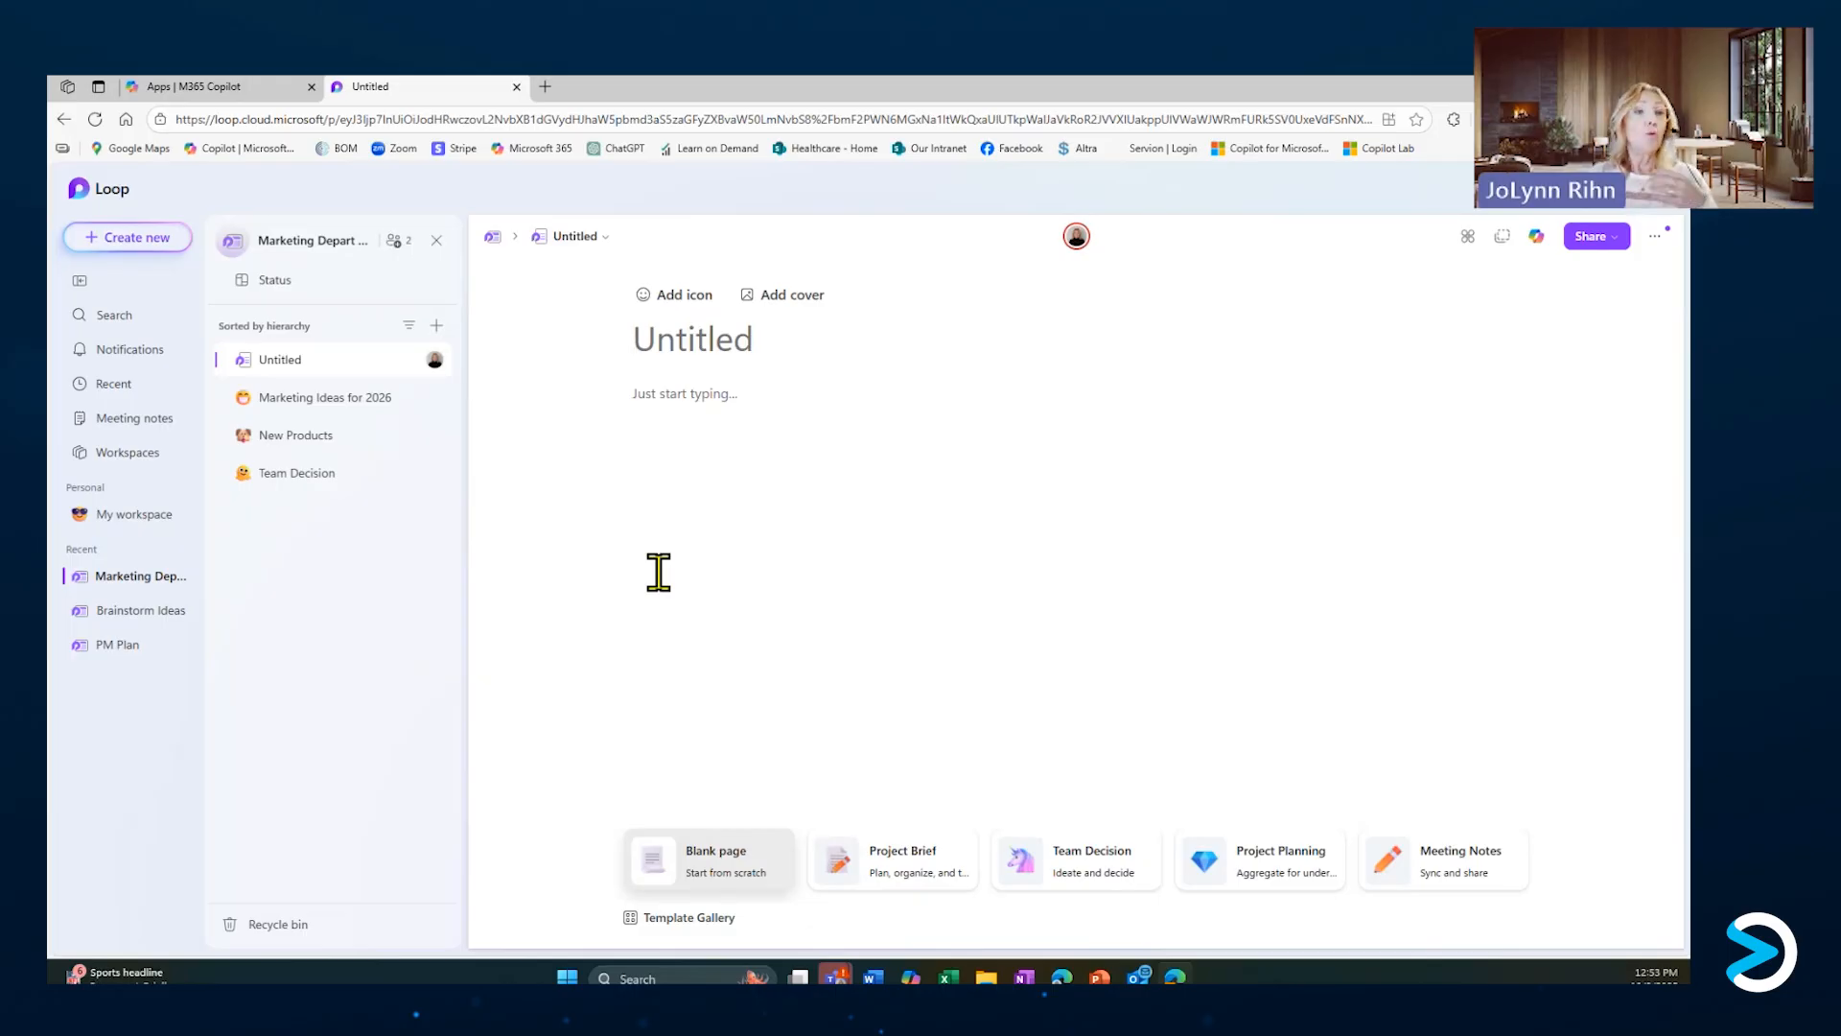
Title the new page "Social Media" and apply the Meeting Notes template to it.
{"action": "type", "text": "Social Media"}
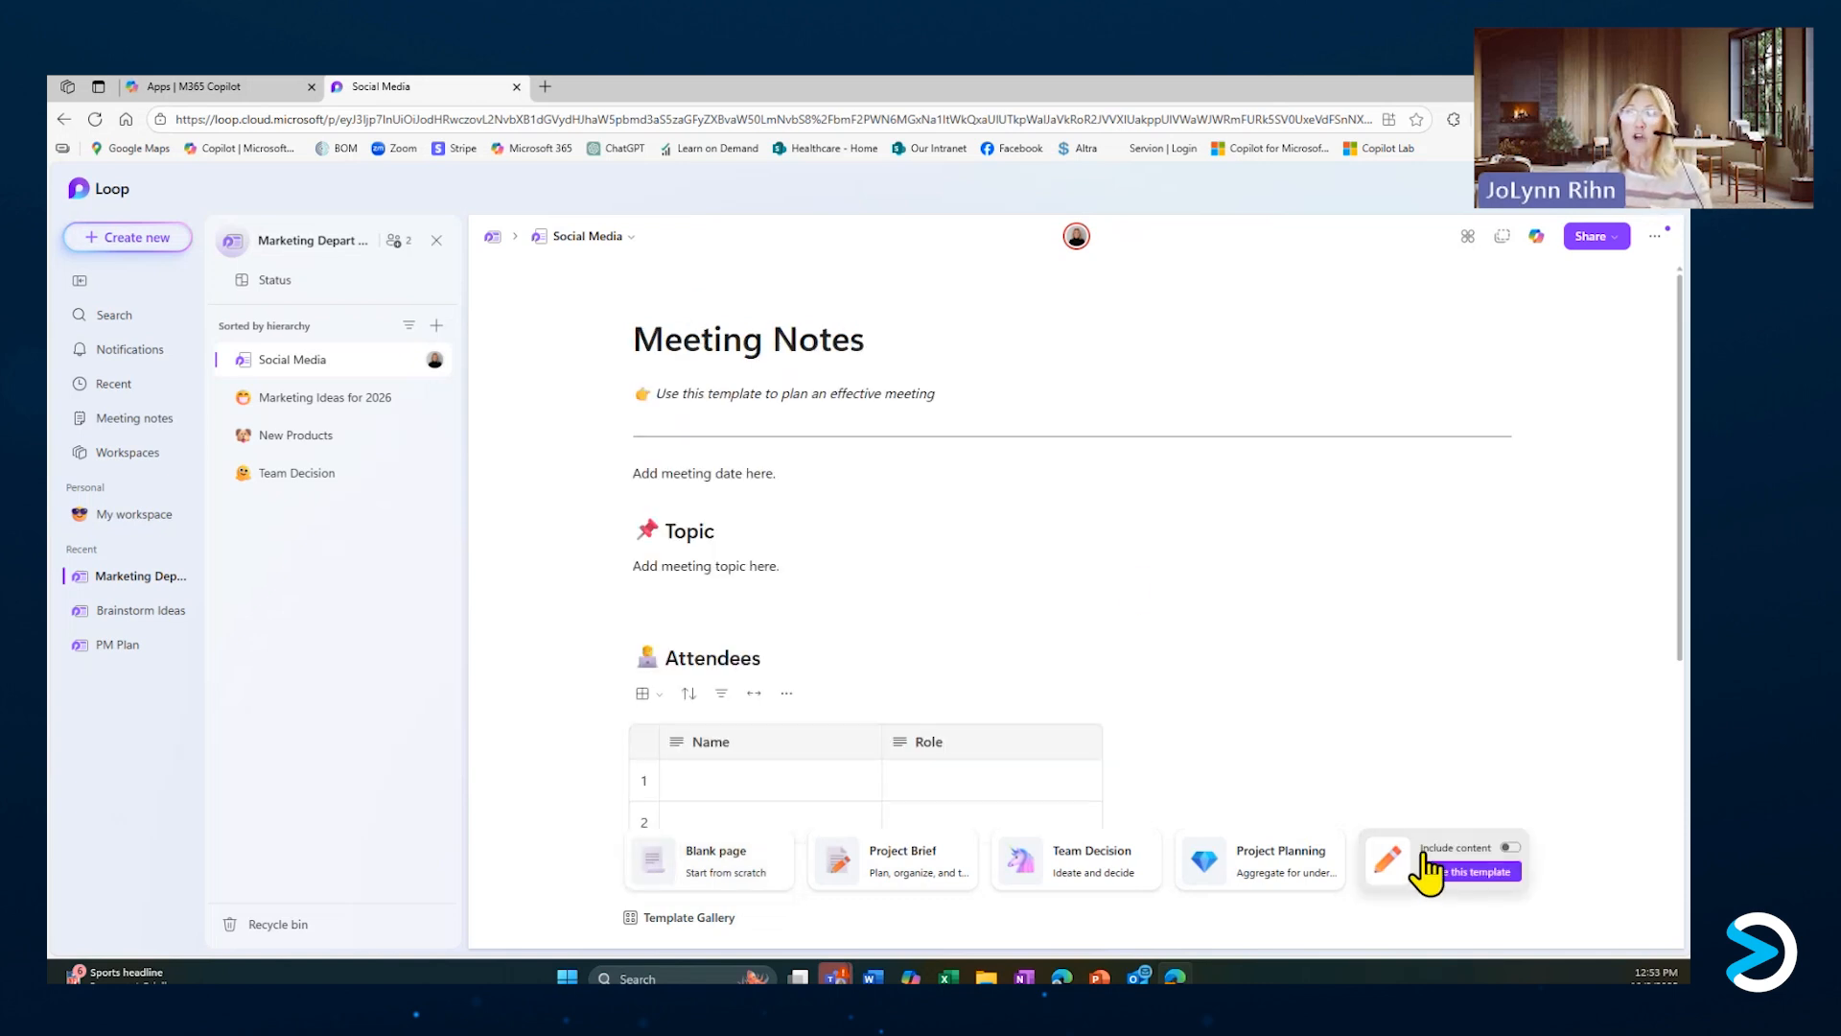
{"action": "left_click", "coordinate": [1426, 865]}
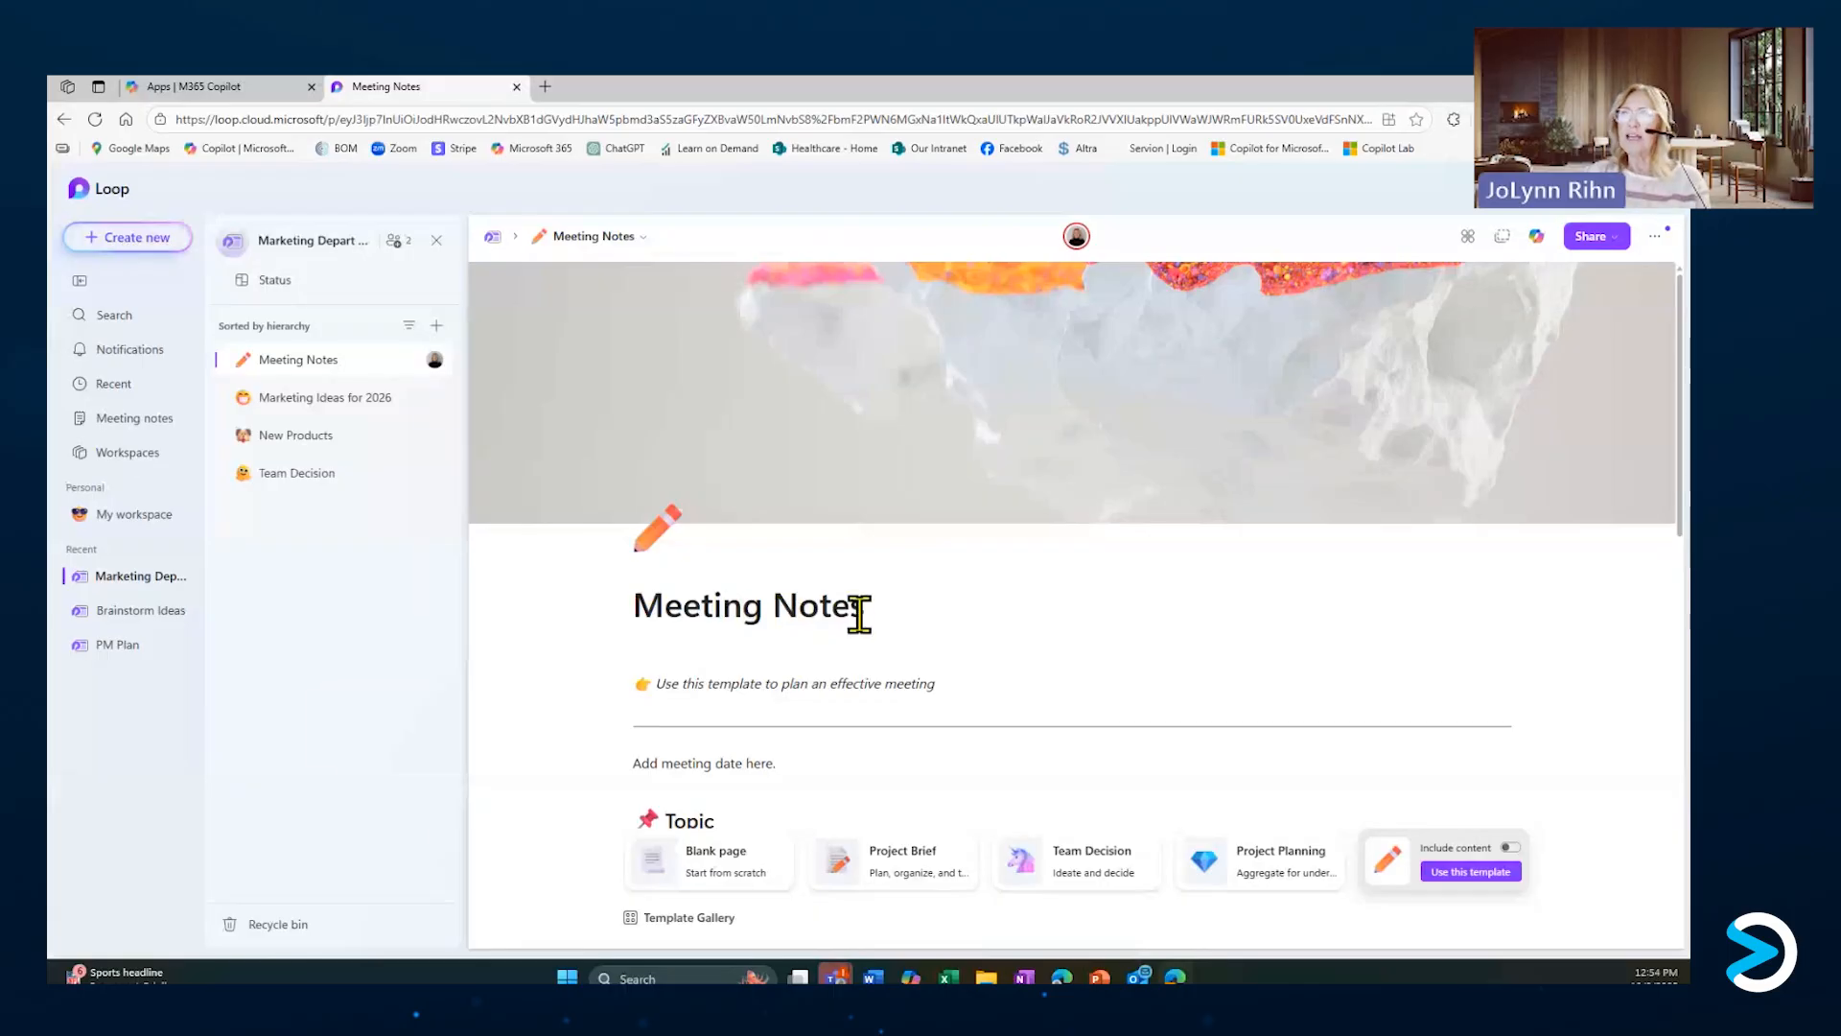
Enter "LinkedIn" as the first task in the Tasks table of the Meeting Notes page.
{"action": "scroll", "coordinate": [858, 613], "scroll_direction": "down", "scroll_amount": 3}
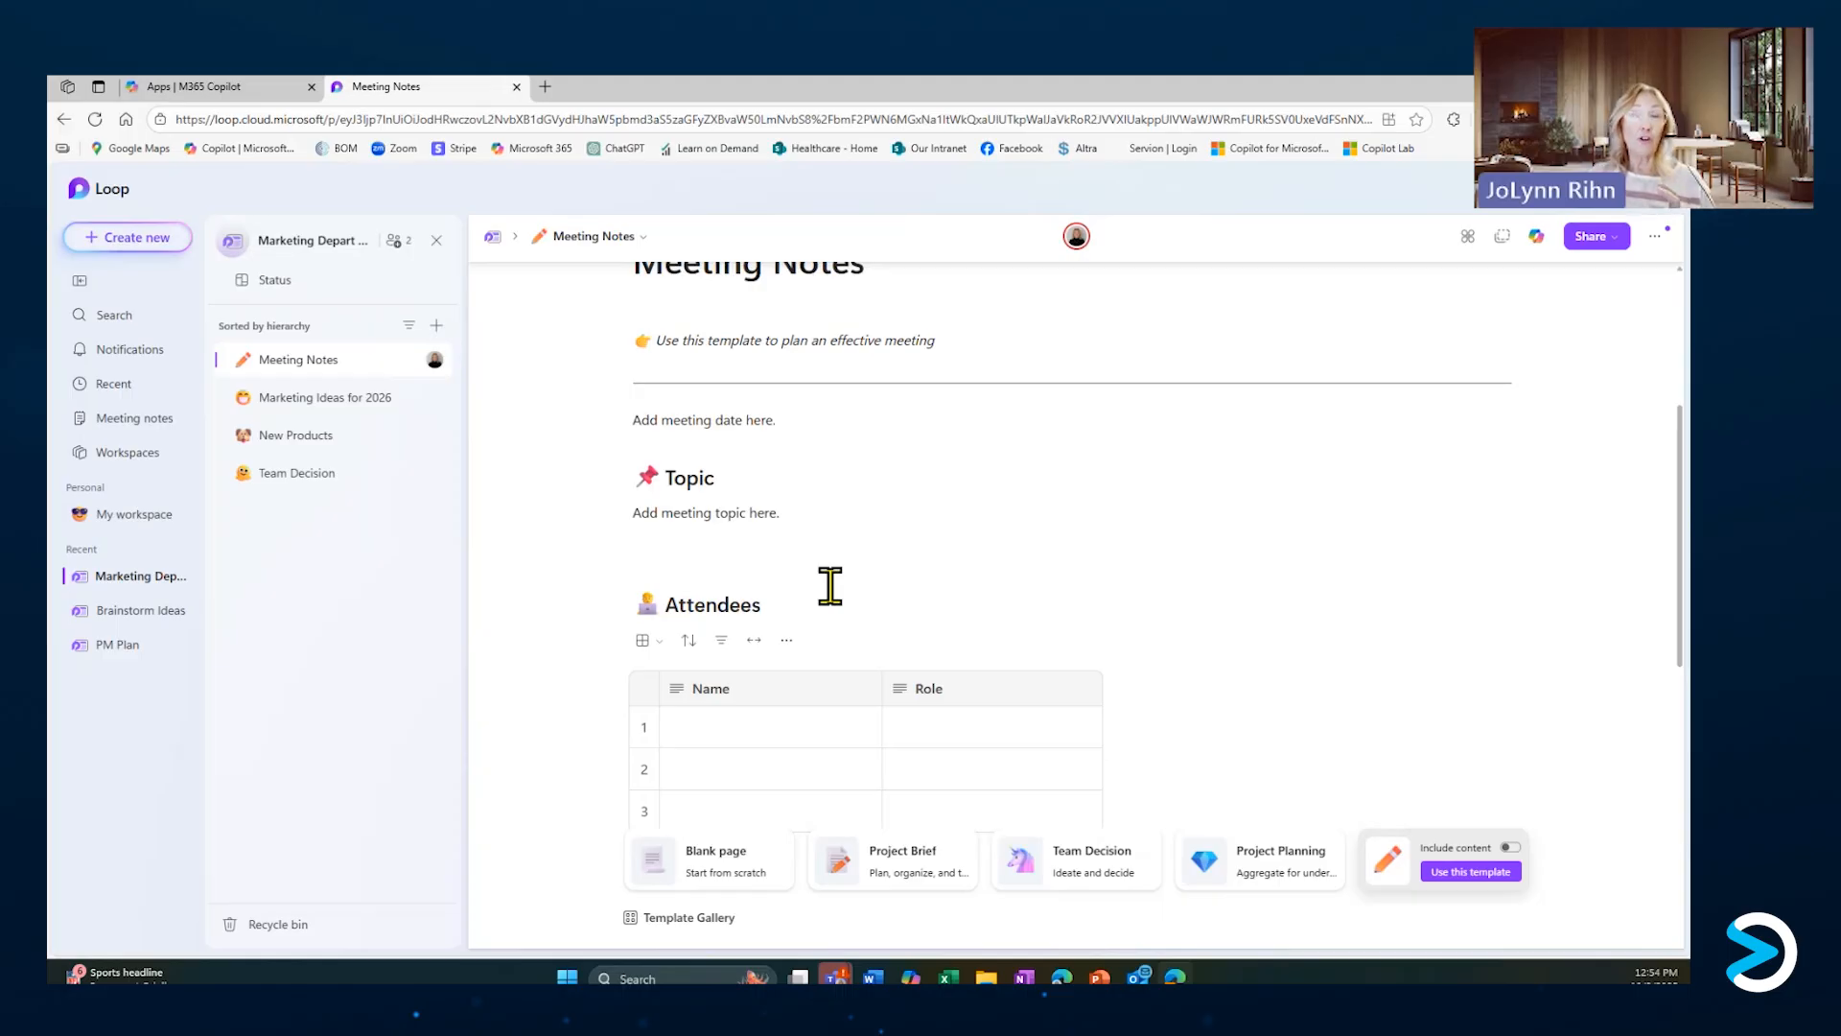
{"action": "left_click", "coordinate": [698, 515]}
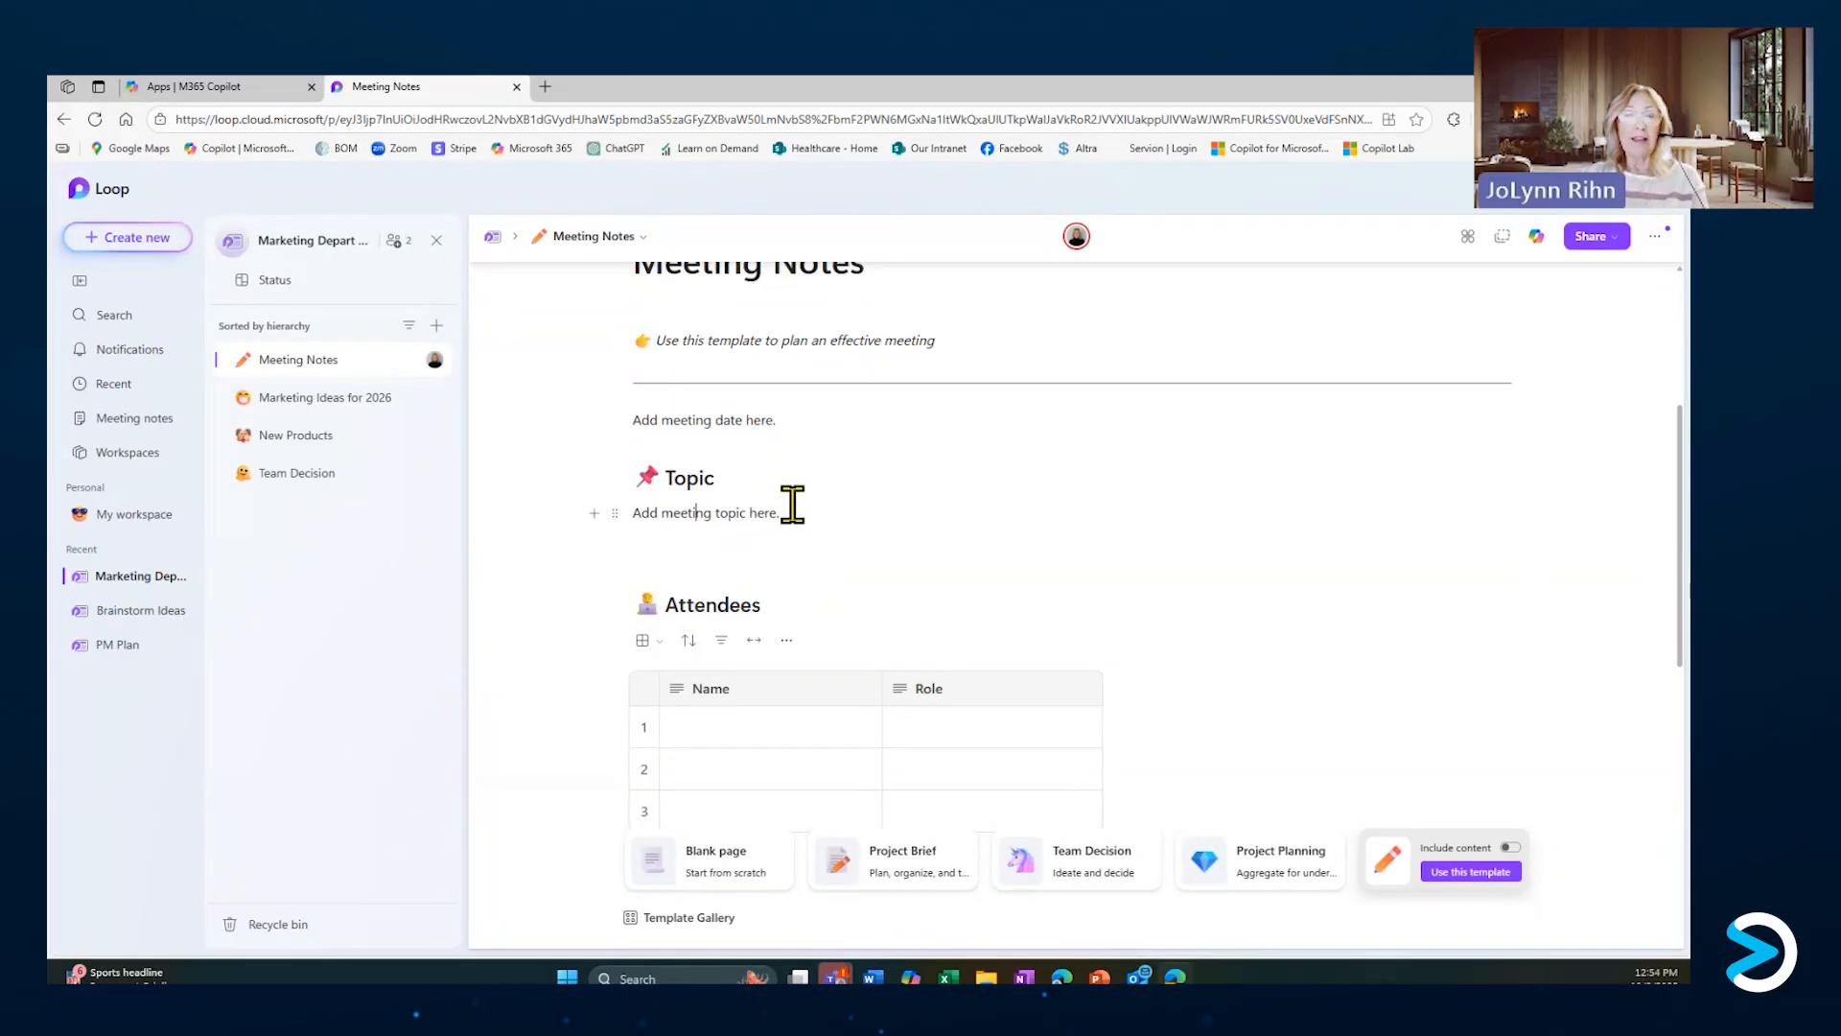
{"action": "left_click", "coordinate": [728, 726]}
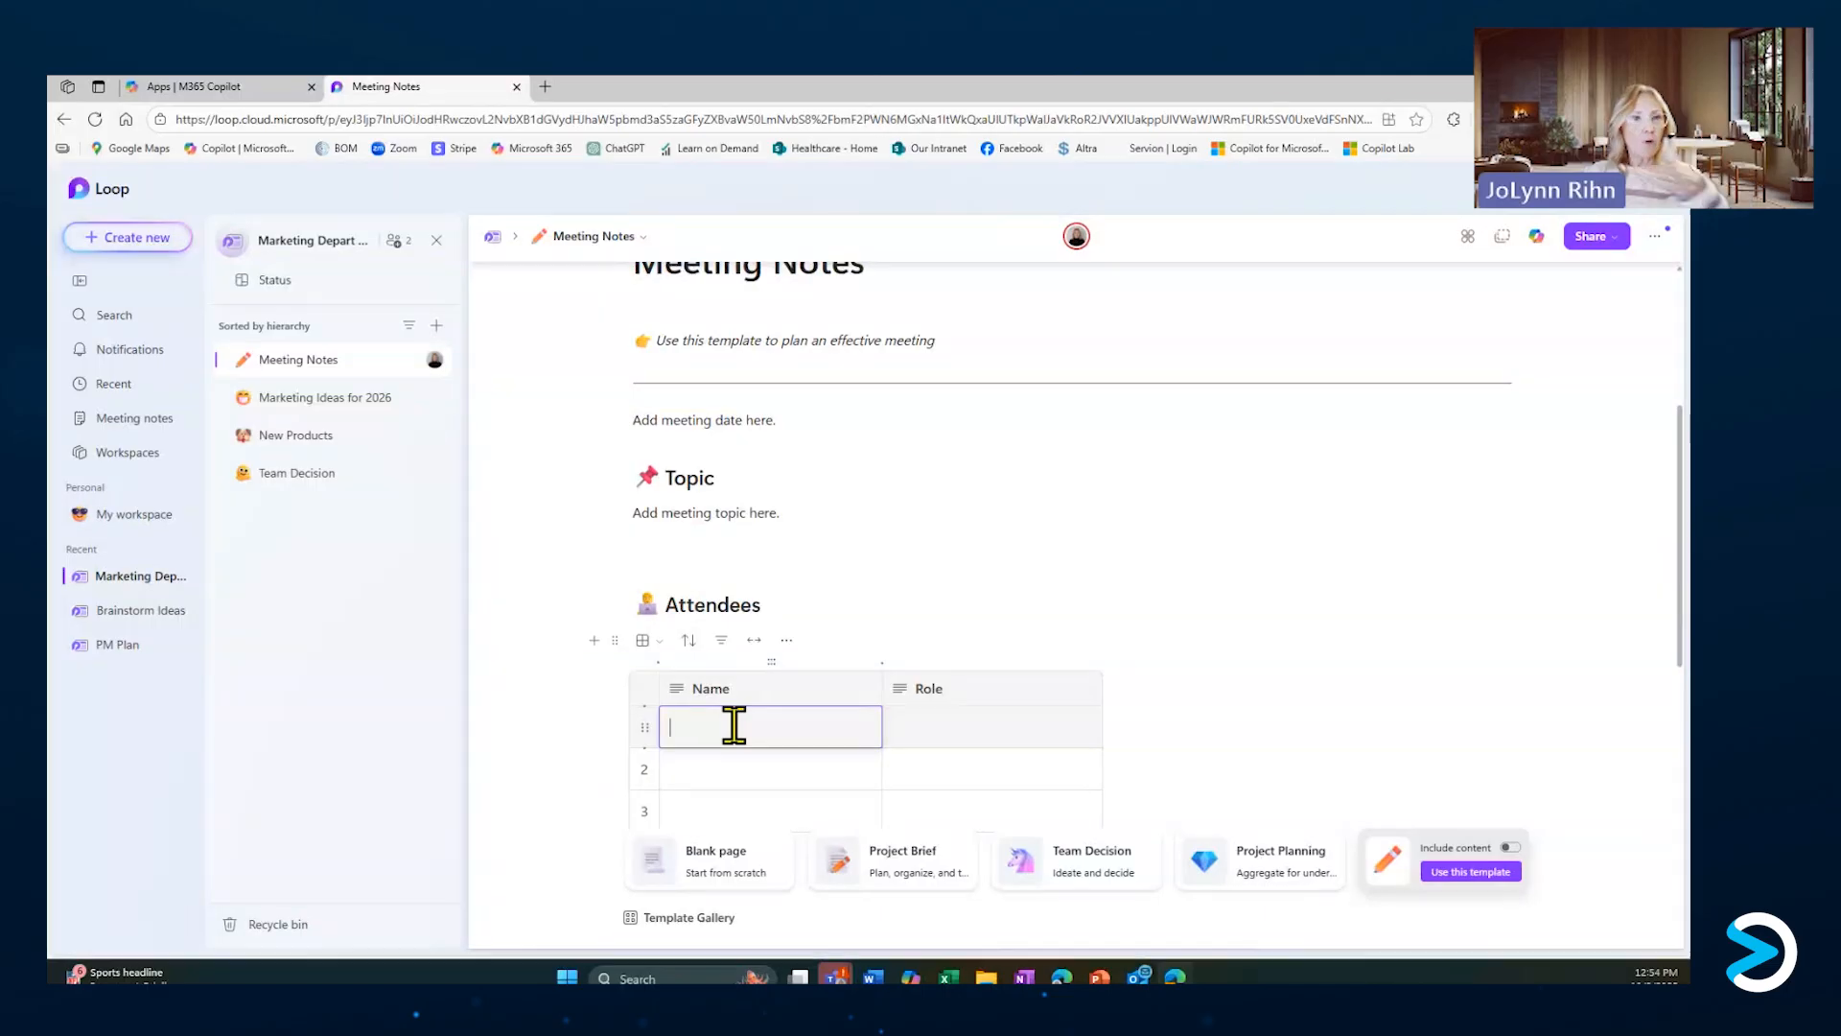
{"action": "scroll", "coordinate": [735, 726], "scroll_direction": "down", "scroll_amount": 2}
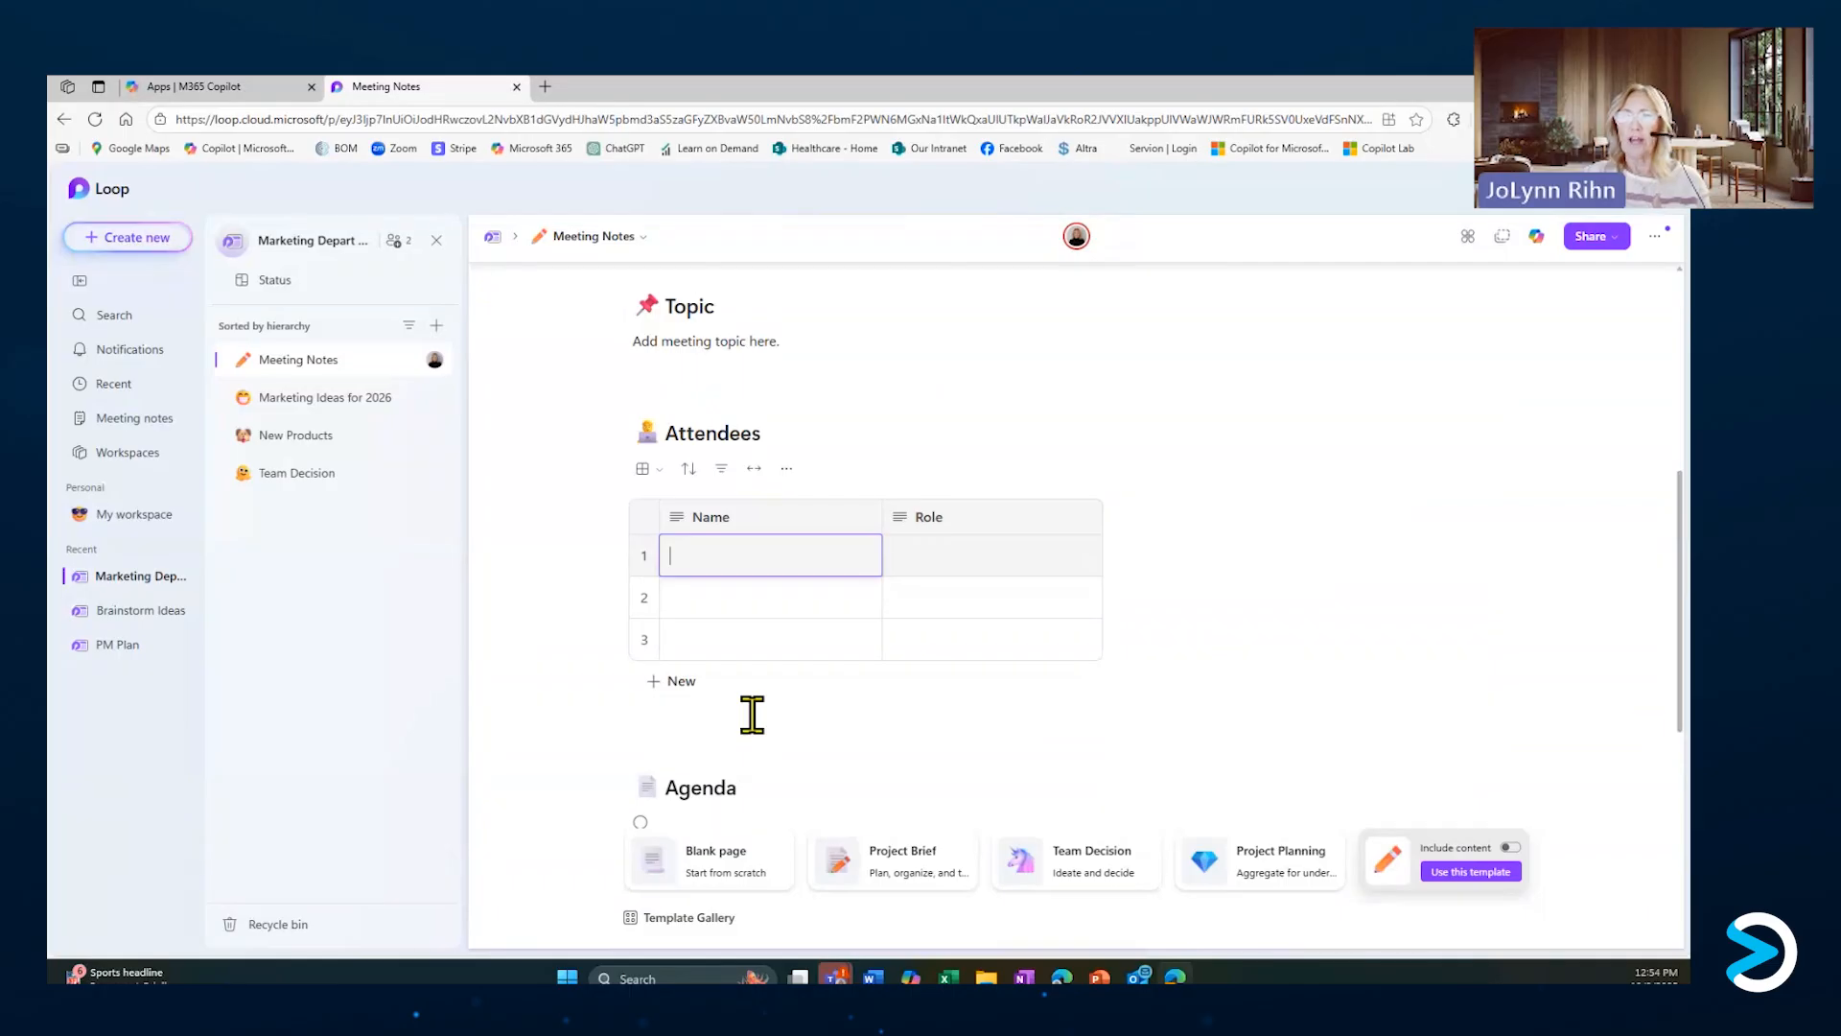
{"action": "scroll", "coordinate": [752, 714], "scroll_direction": "down", "scroll_amount": 5}
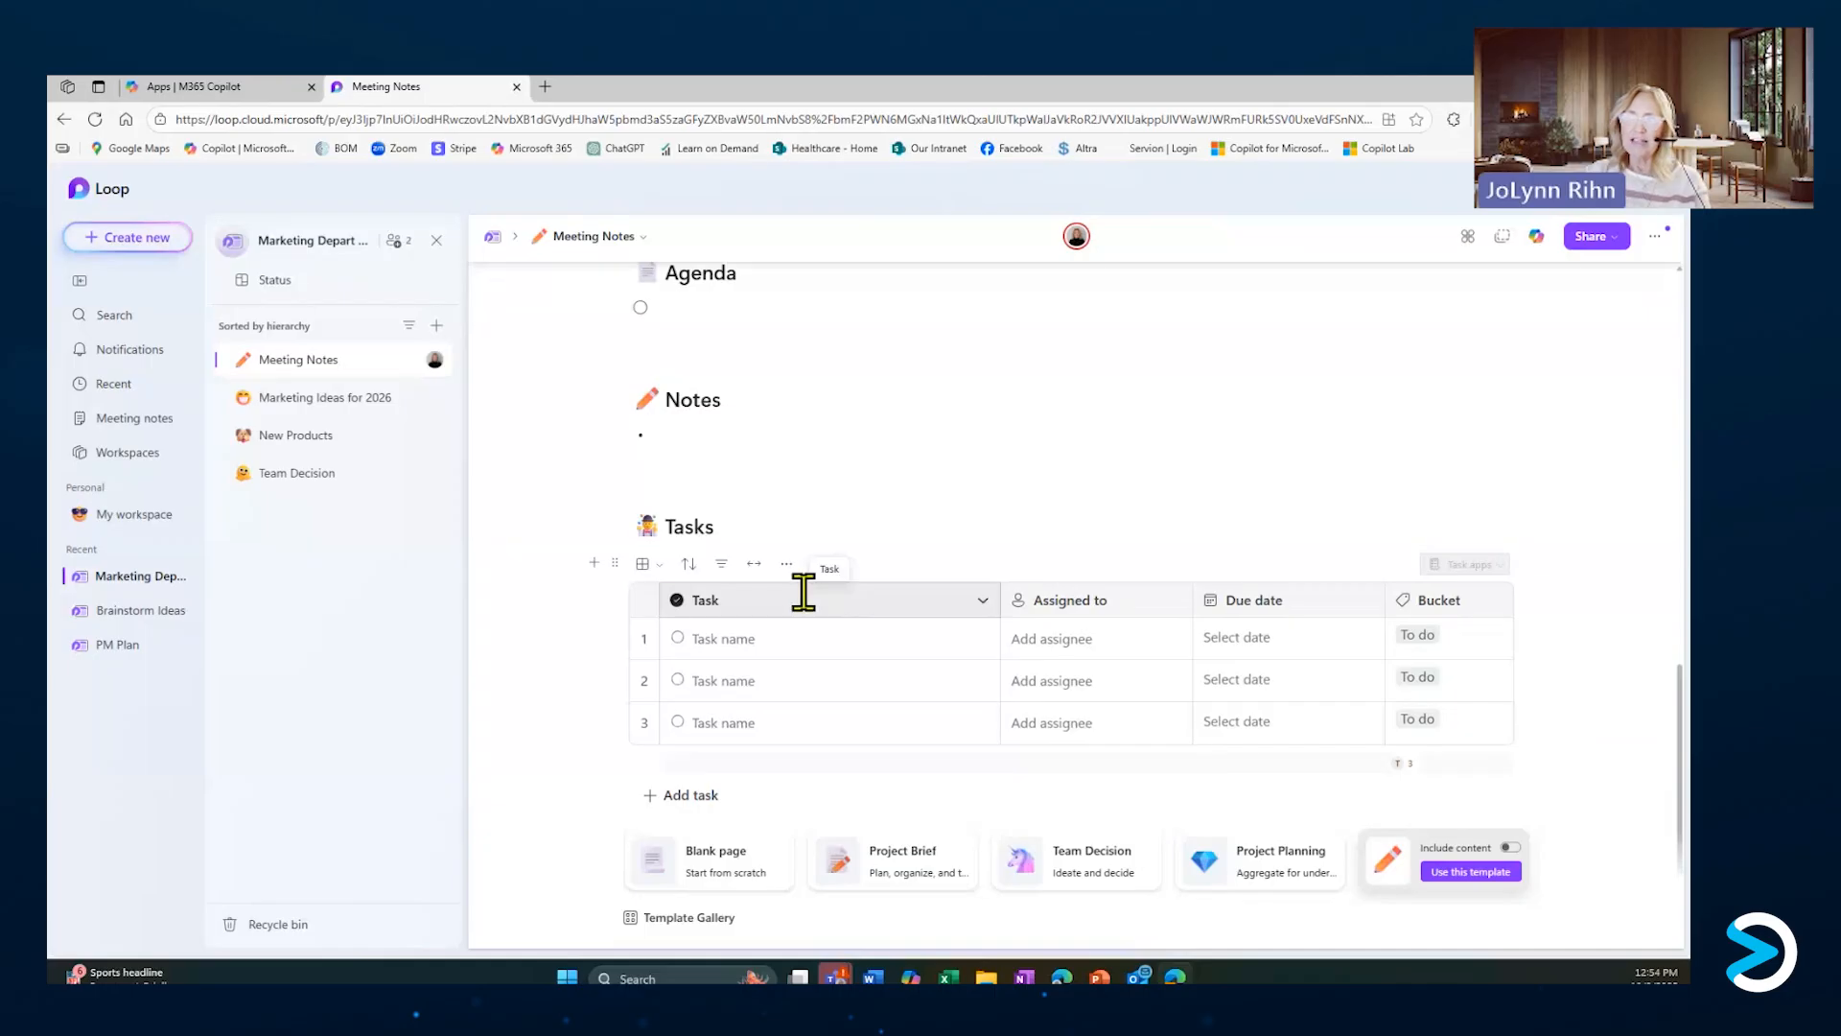
{"action": "left_click", "coordinate": [739, 639]}
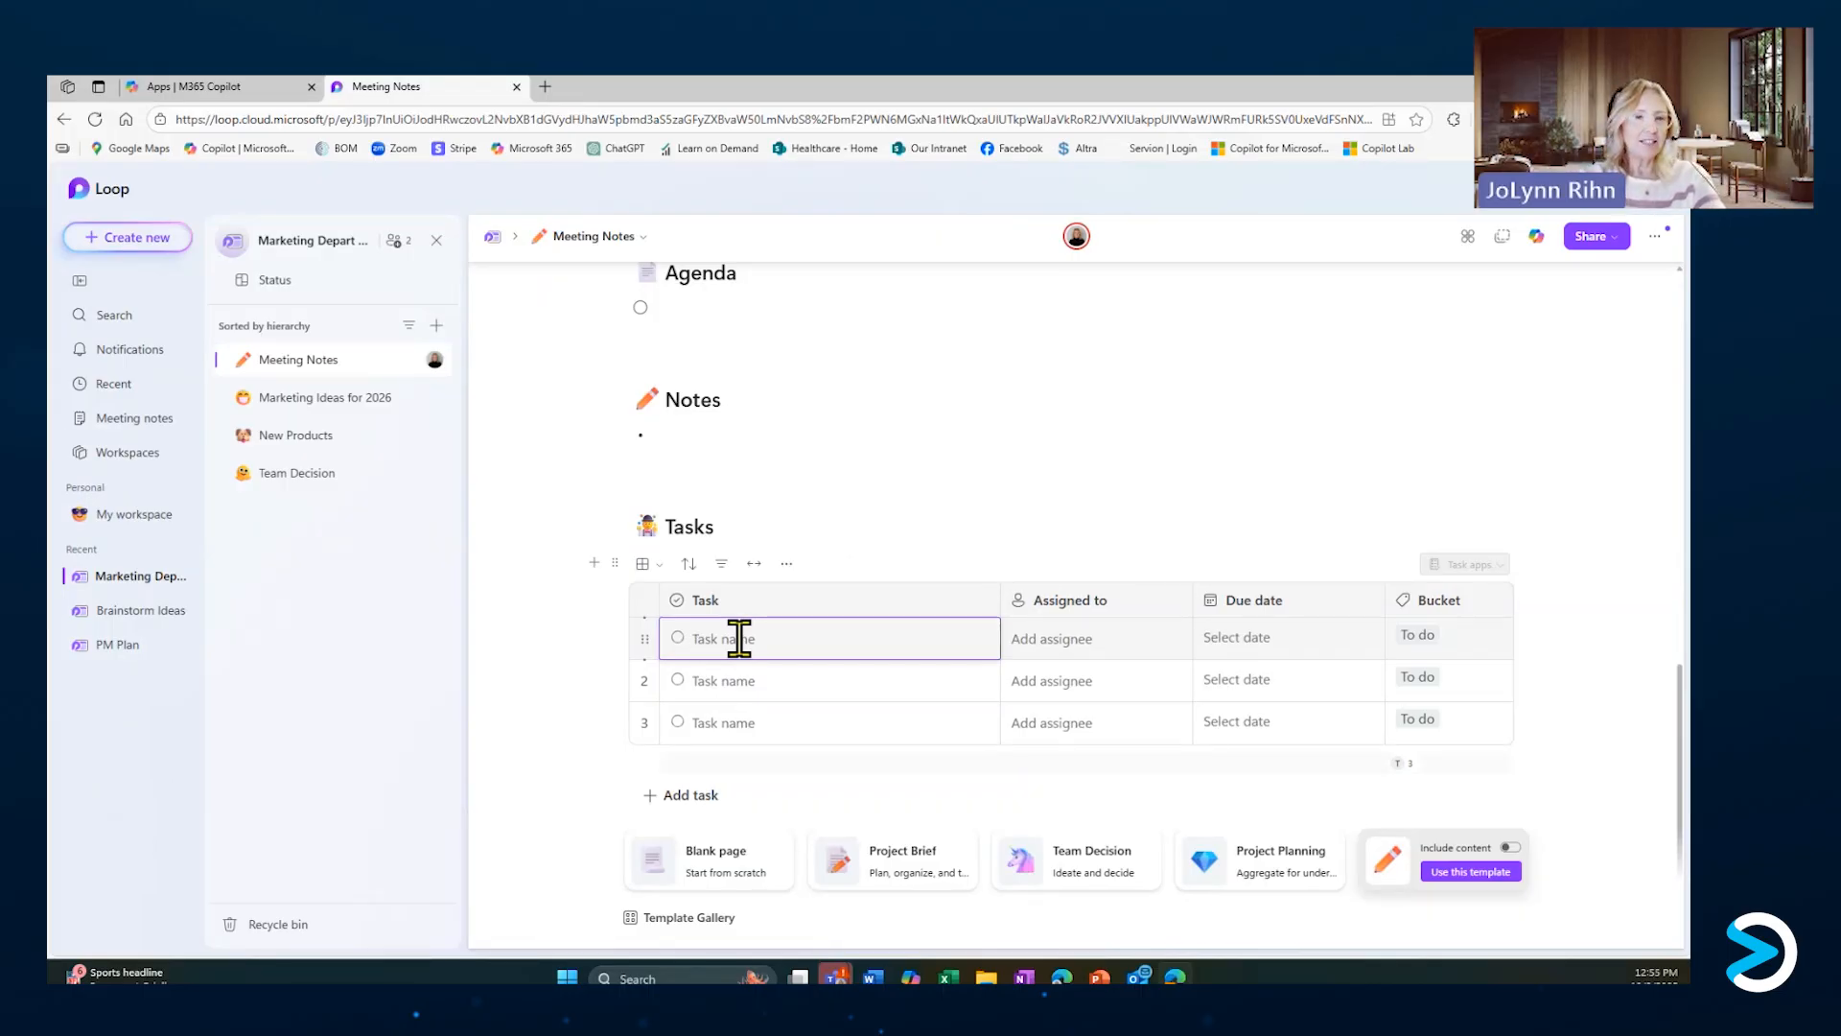
{"action": "type", "text": "LinkedI"}
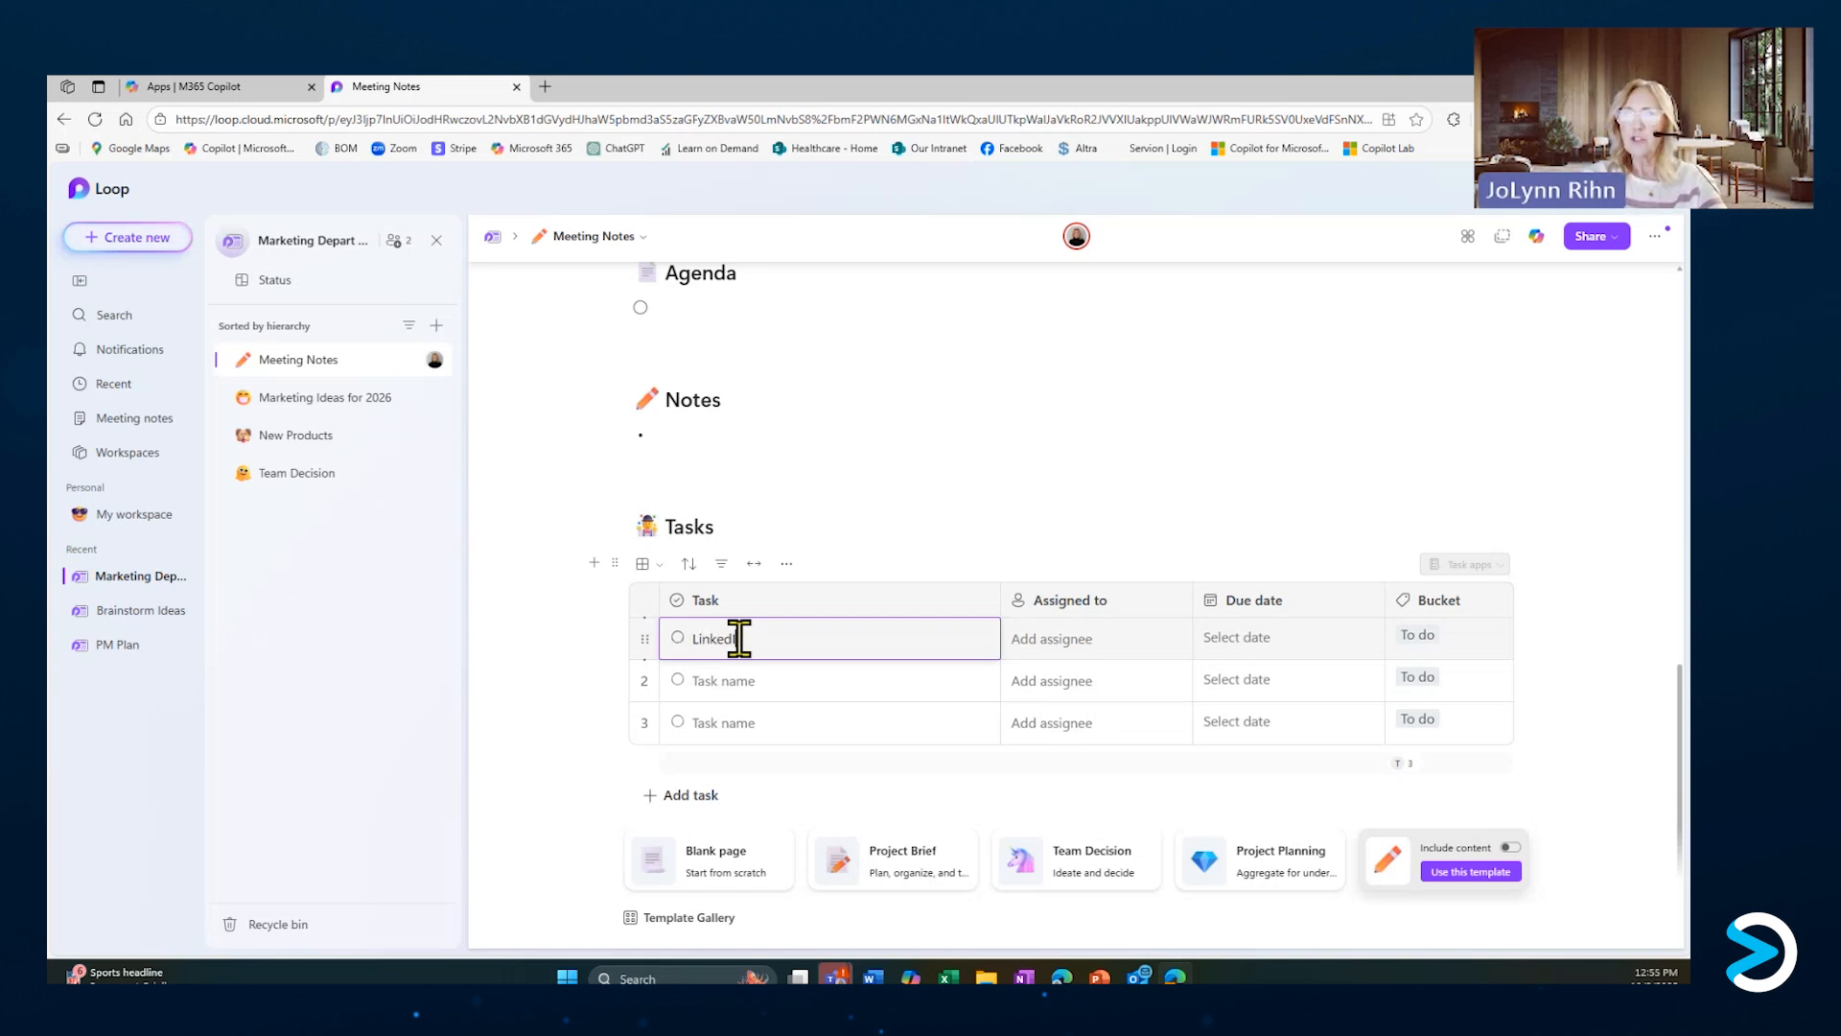
{"action": "key", "text": "Tab"}
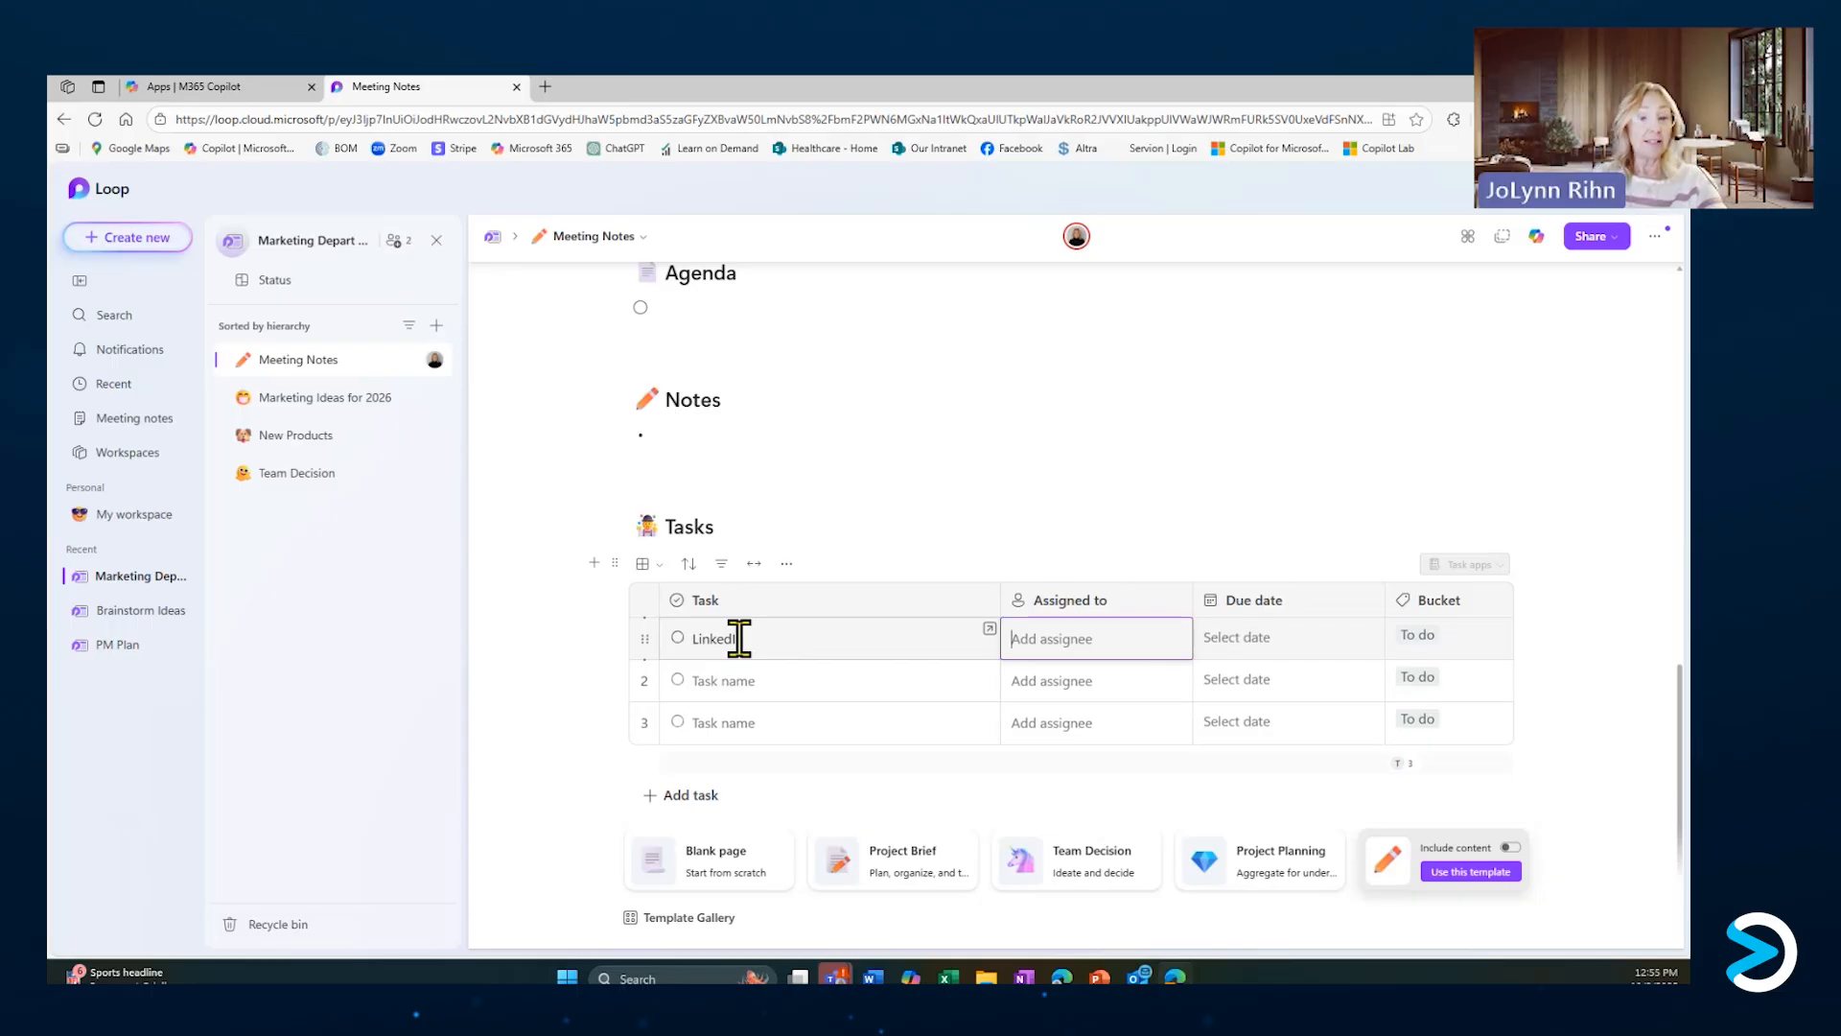
{"action": "type", "text": "st"}
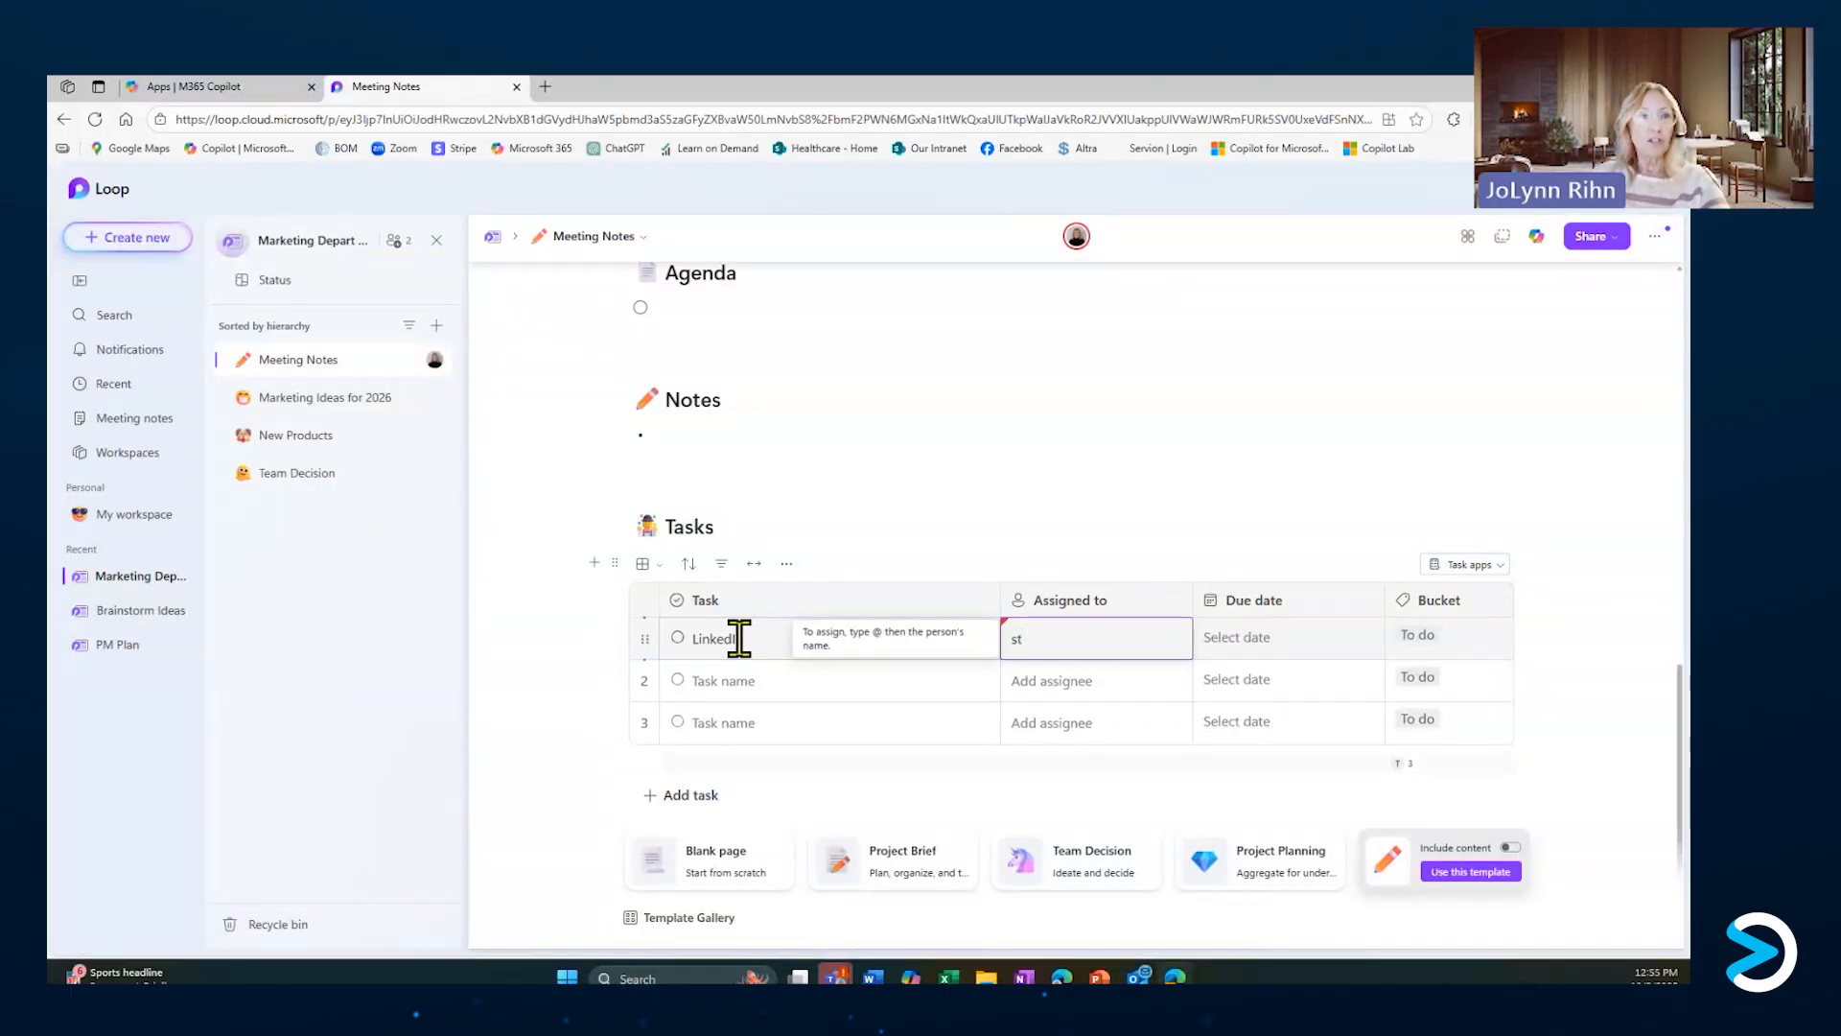
{"action": "key", "text": "BackSpace"}
{"action": "key", "text": "BackSpace"}
{"action": "type", "text": "j"}
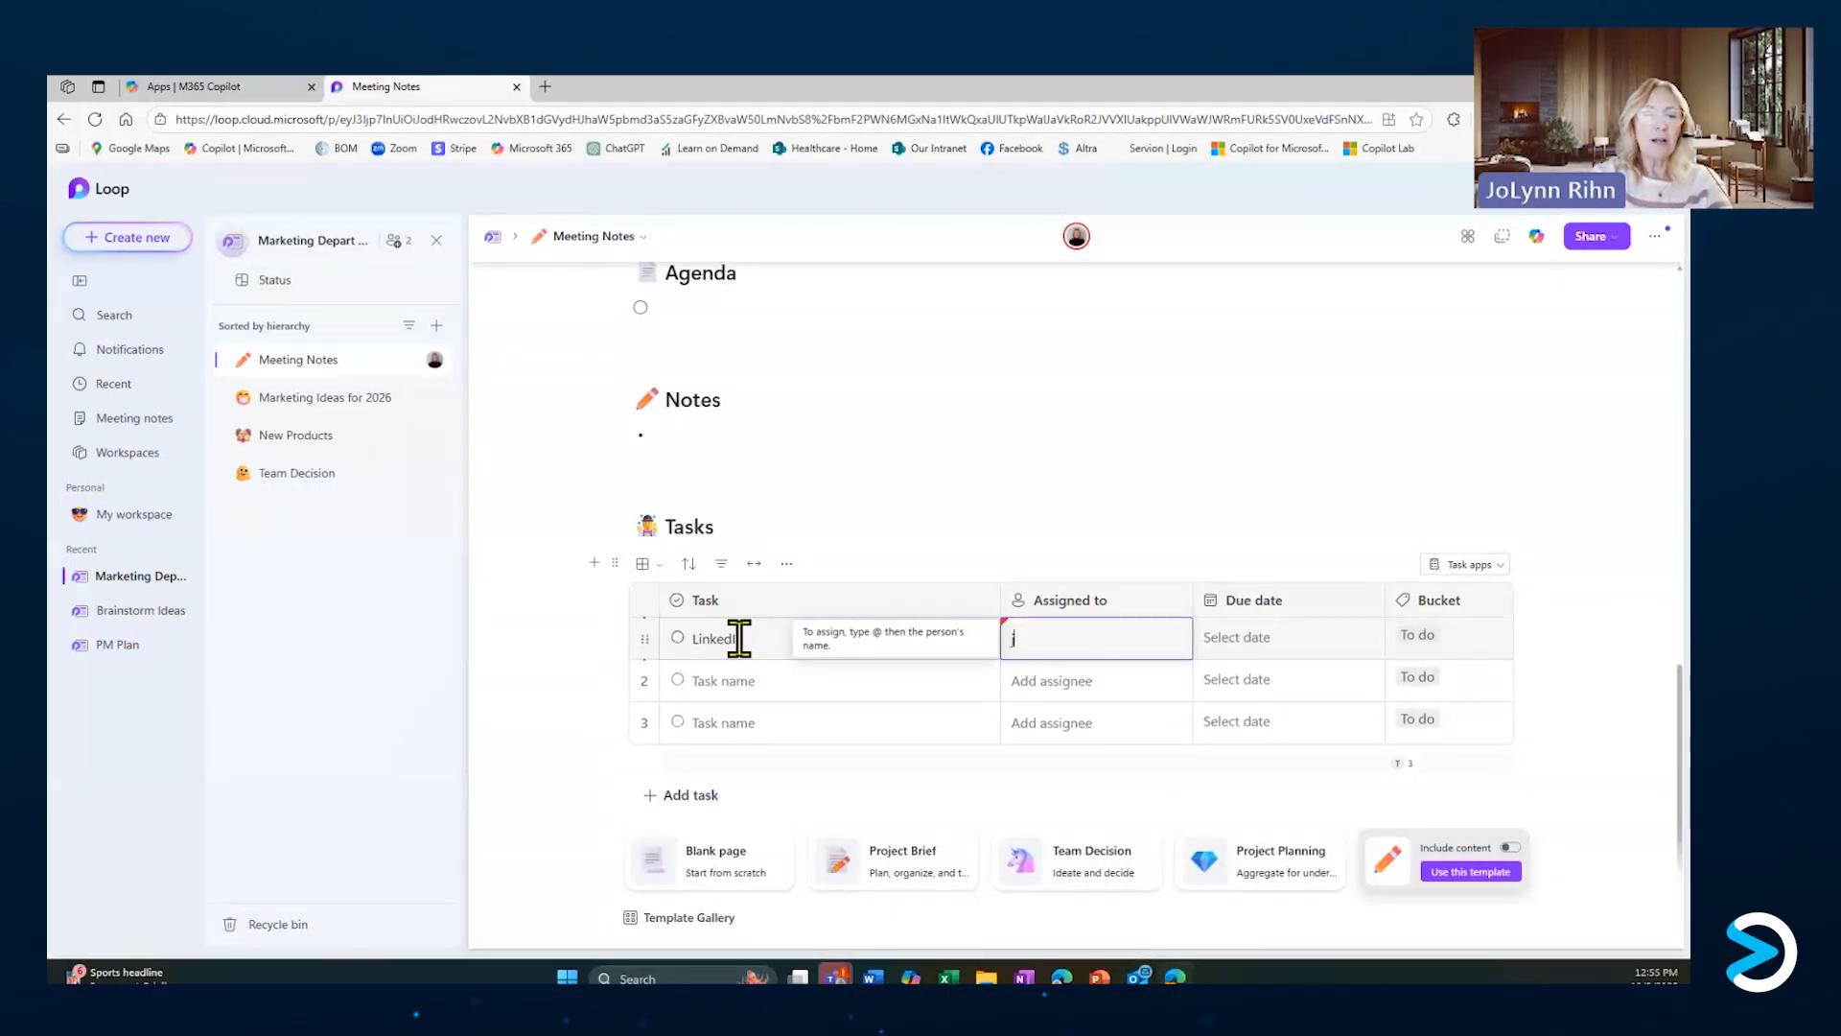
{"action": "type", "text": "ol"}
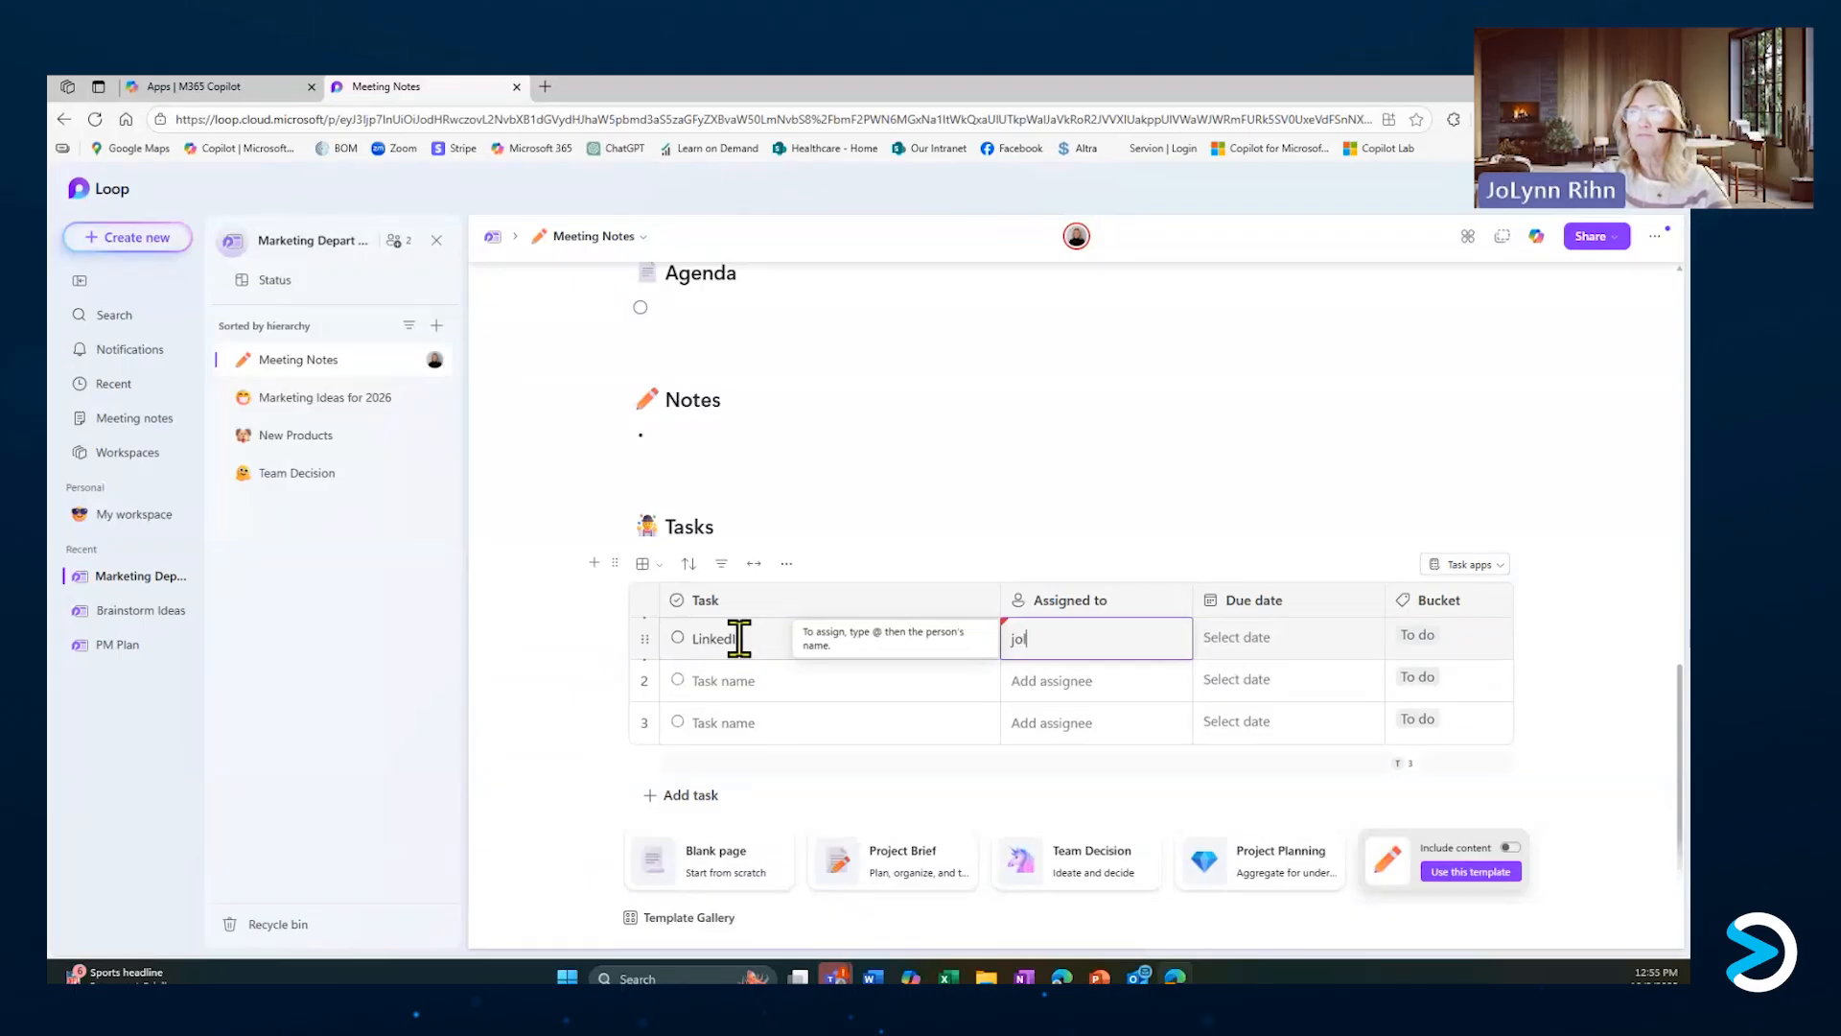
{"action": "key", "text": "BackSpace"}
{"action": "key", "text": "BackSpace"}
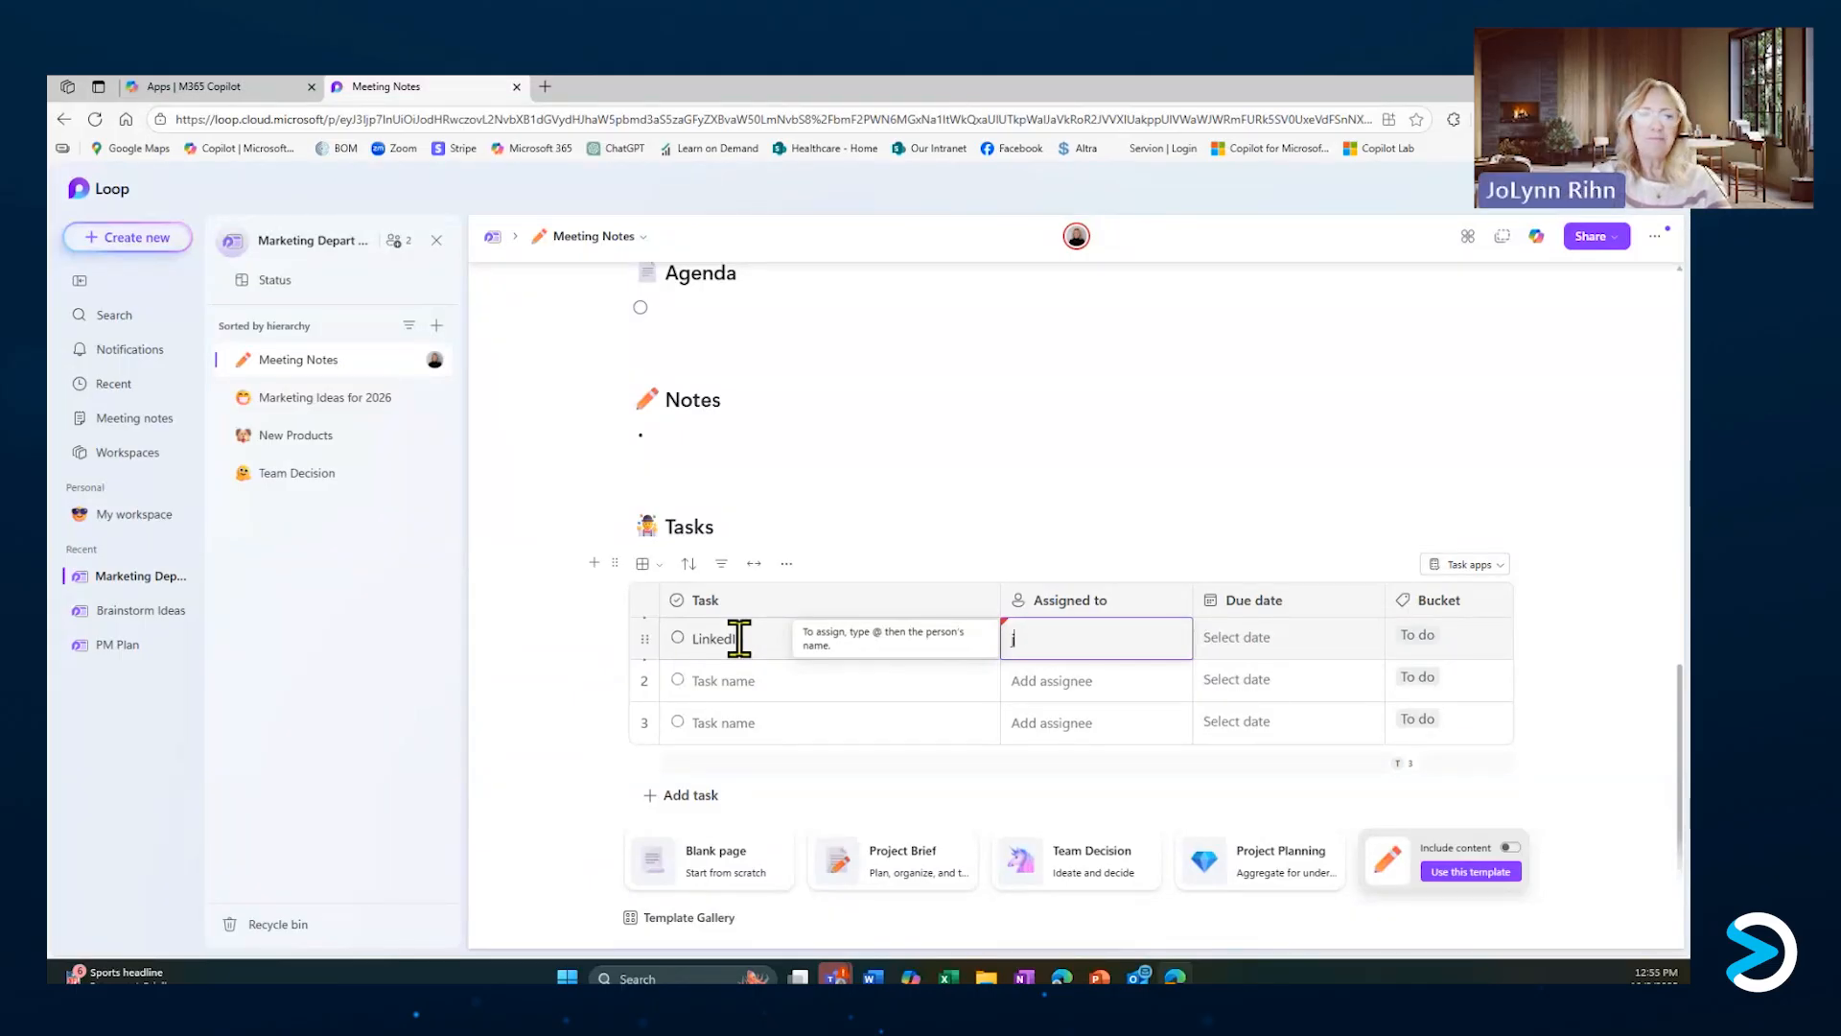
{"action": "type", "text": "rihn"}
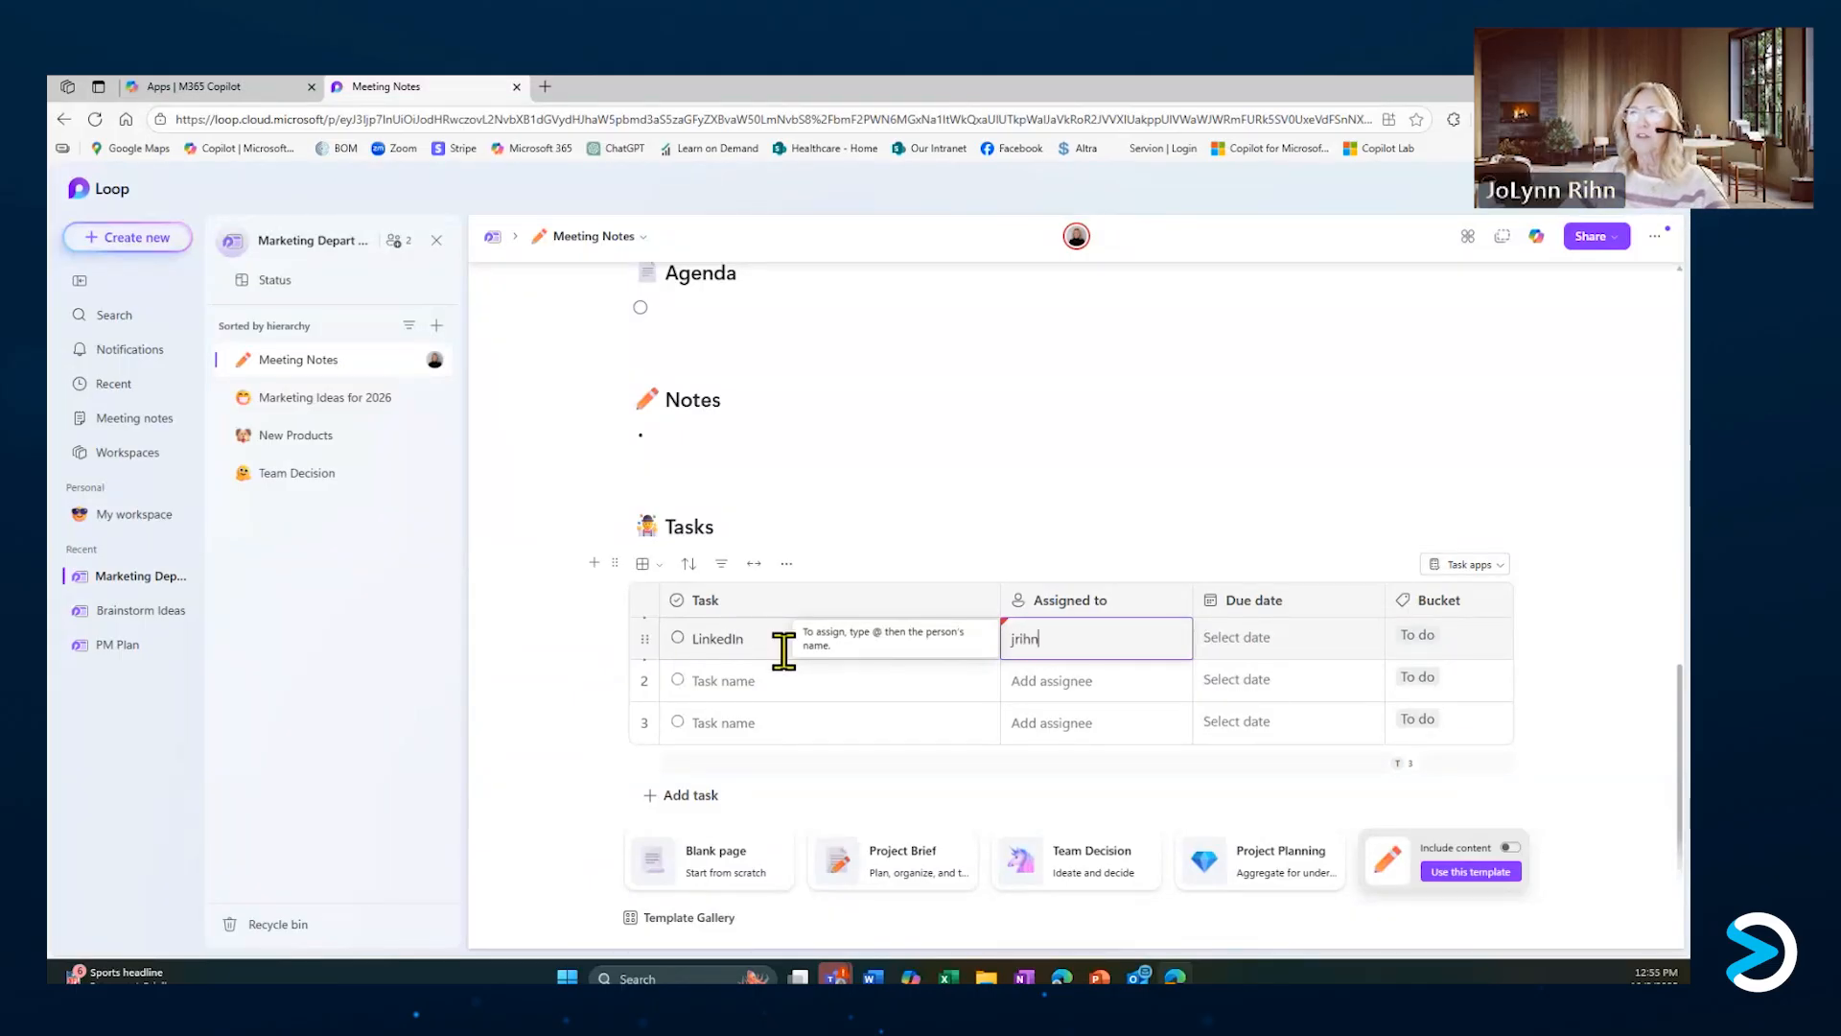
{"action": "key", "text": "BackSpace"}
{"action": "key", "text": "BackSpace"}
{"action": "key", "text": "BackSpace"}
{"action": "type", "text": "2"}
{"action": "key", "text": "BackSpace"}
{"action": "type", "text": "@s"}
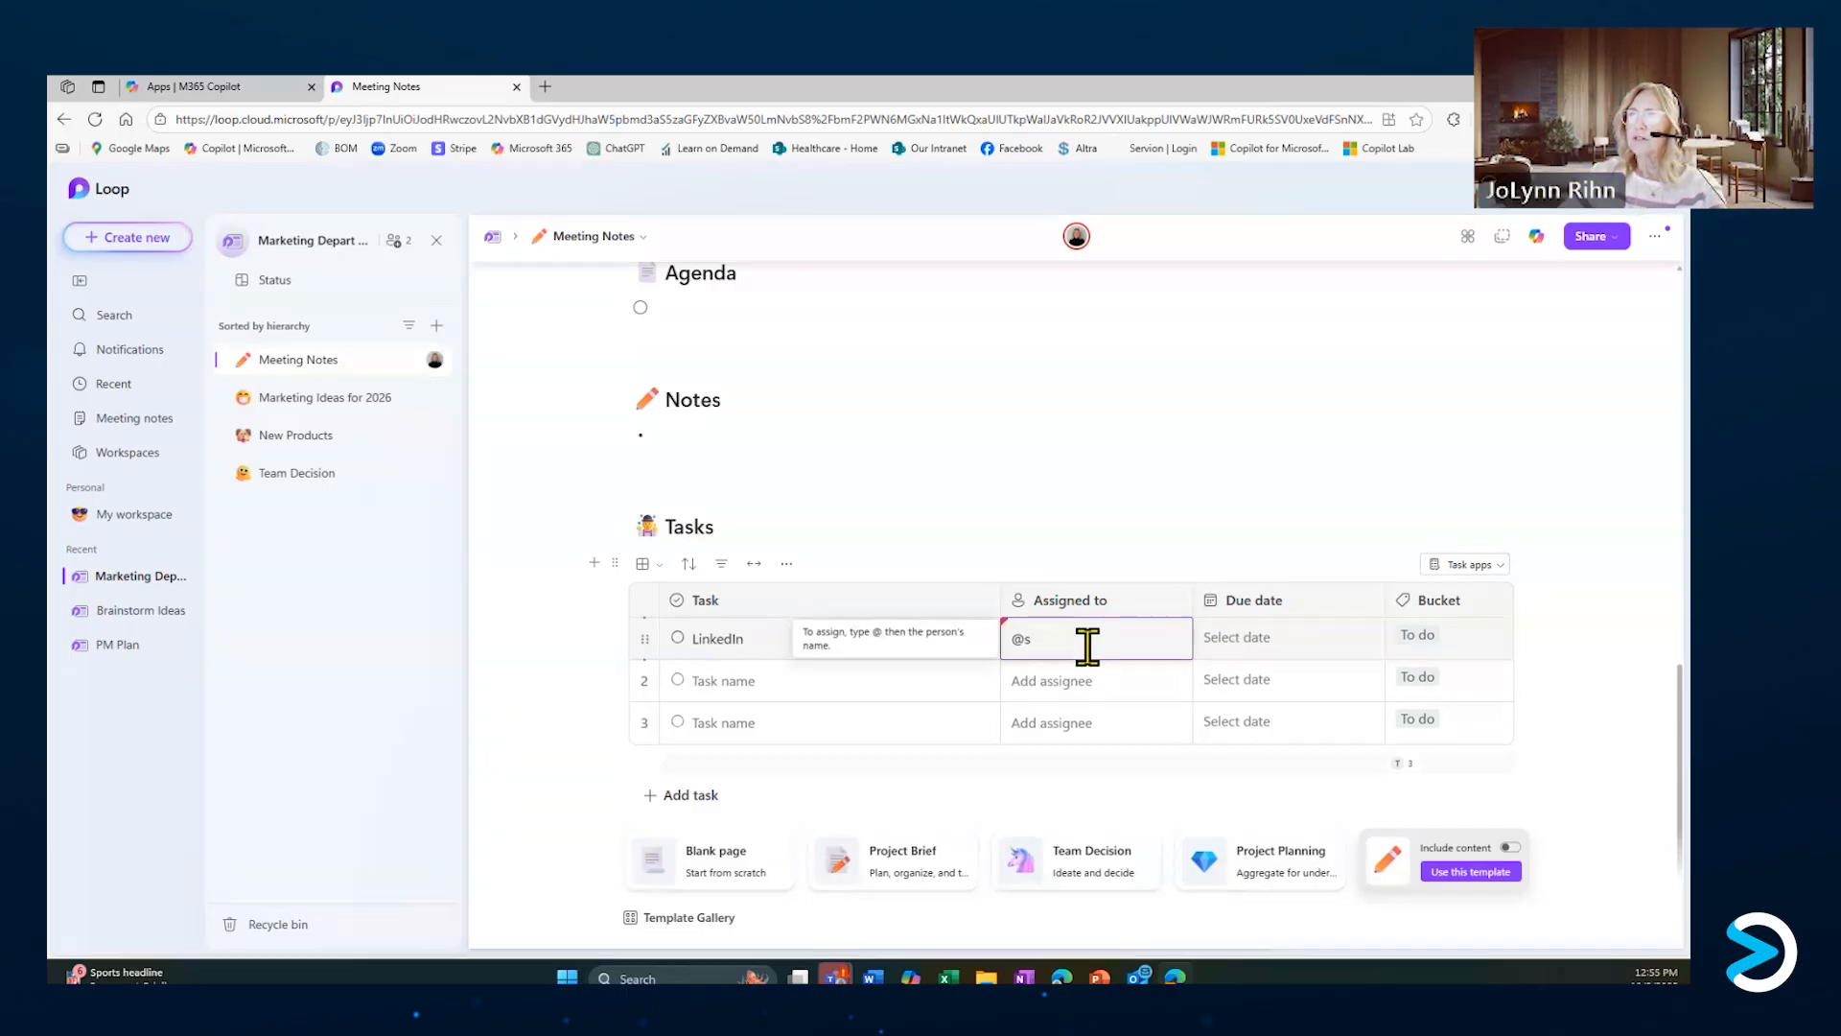
{"action": "type", "text": "tud"}
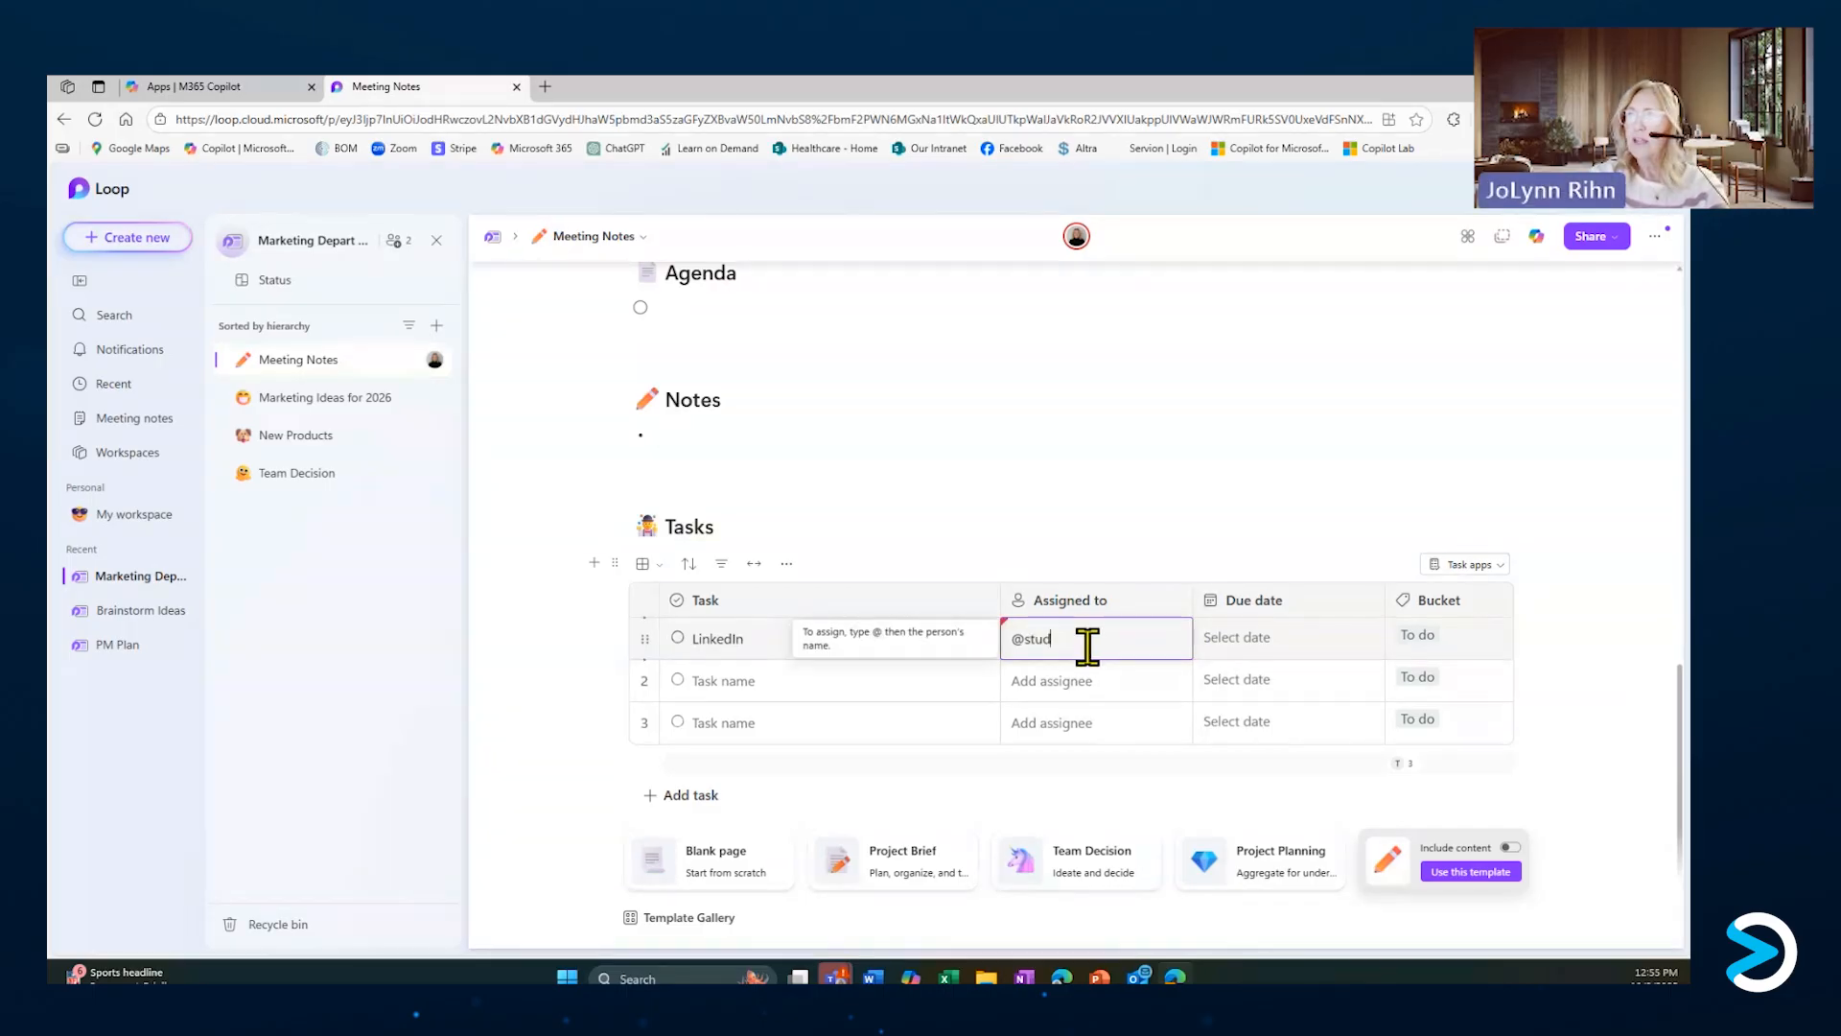
{"action": "type", "text": "ent1"}
{"action": "key", "text": "Tab"}
{"action": "left_click", "coordinate": [1091, 644]}
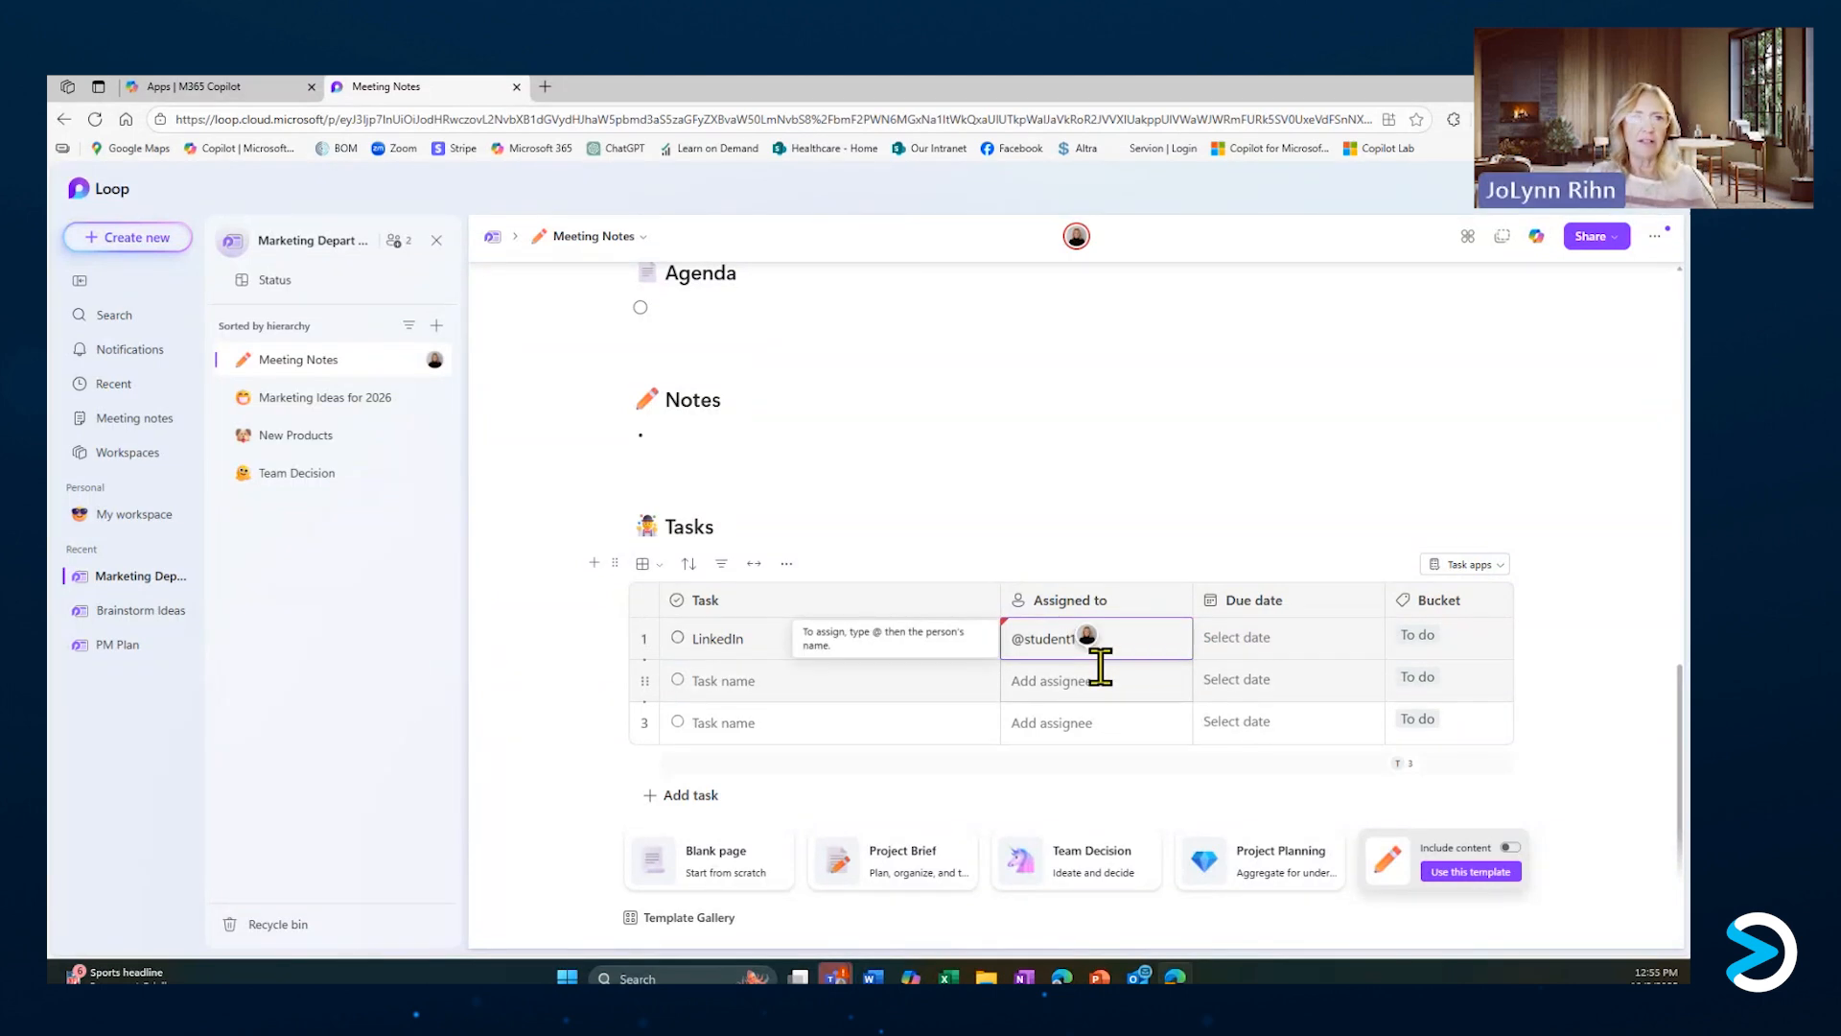
Set the due date of the LinkedIn task to October 9, 2025.
{"action": "left_click", "coordinate": [1277, 646]}
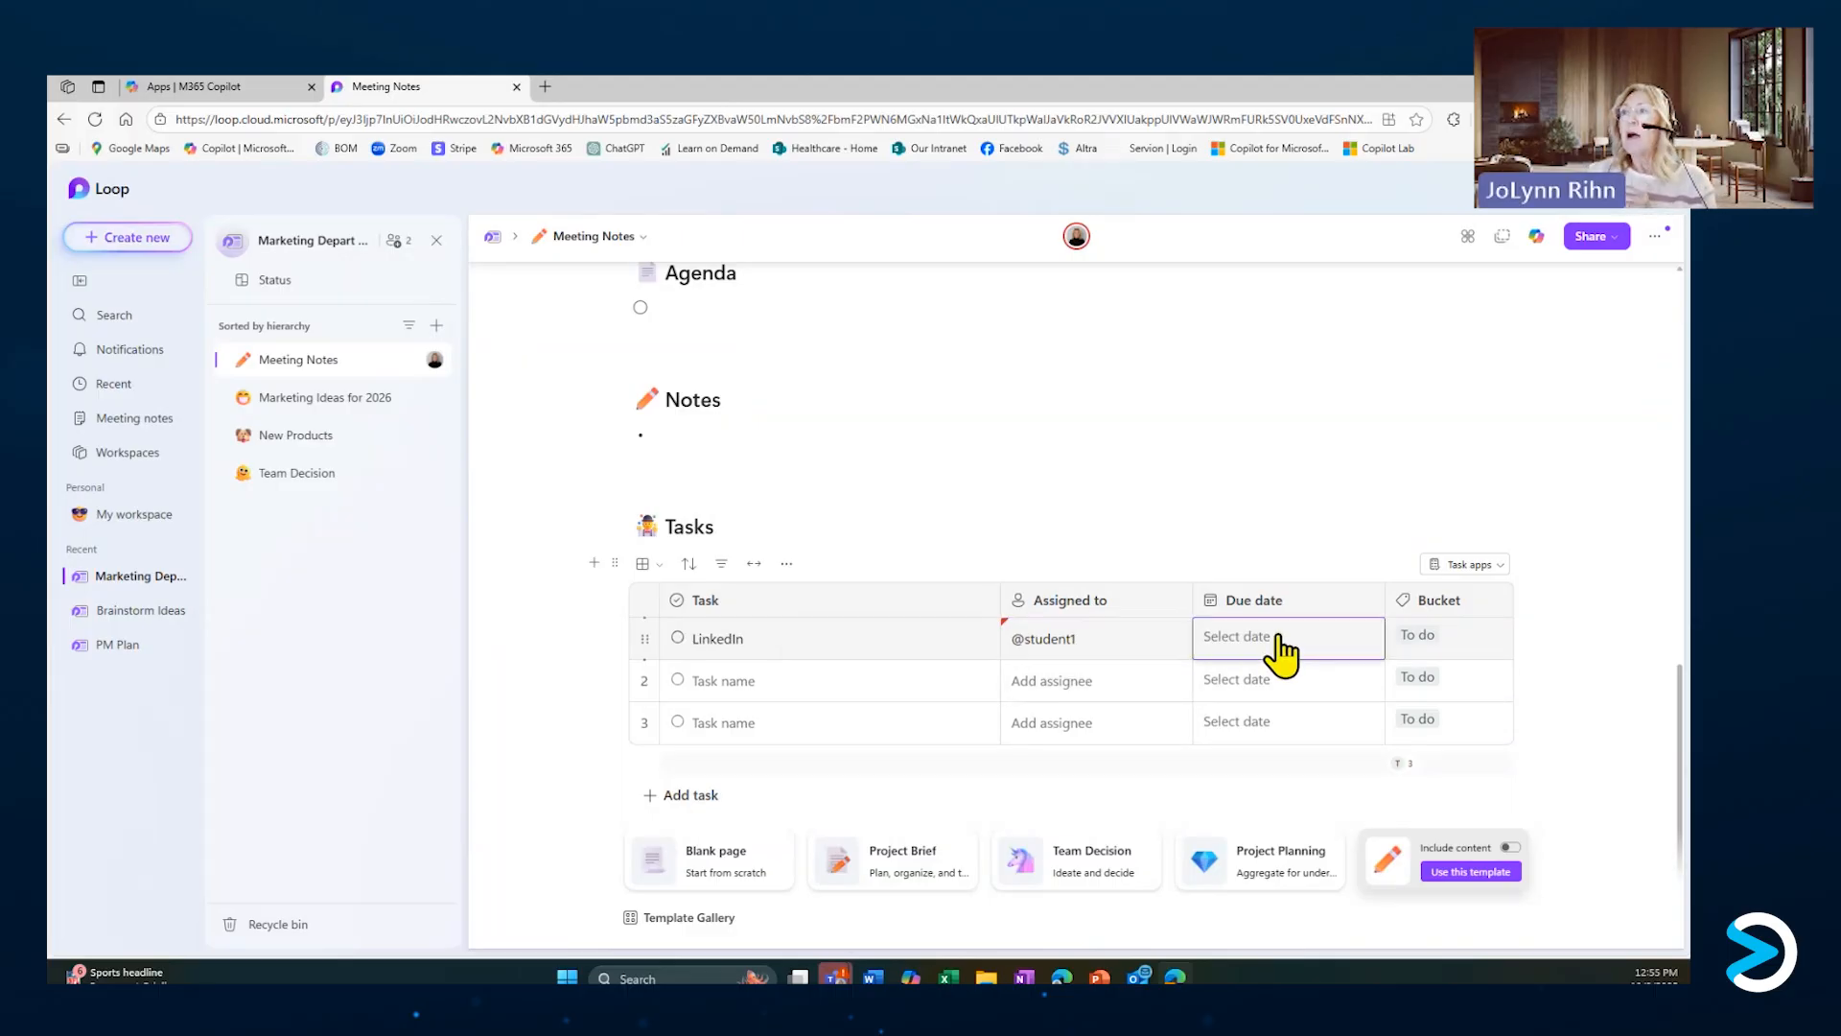
{"action": "left_click", "coordinate": [1249, 658]}
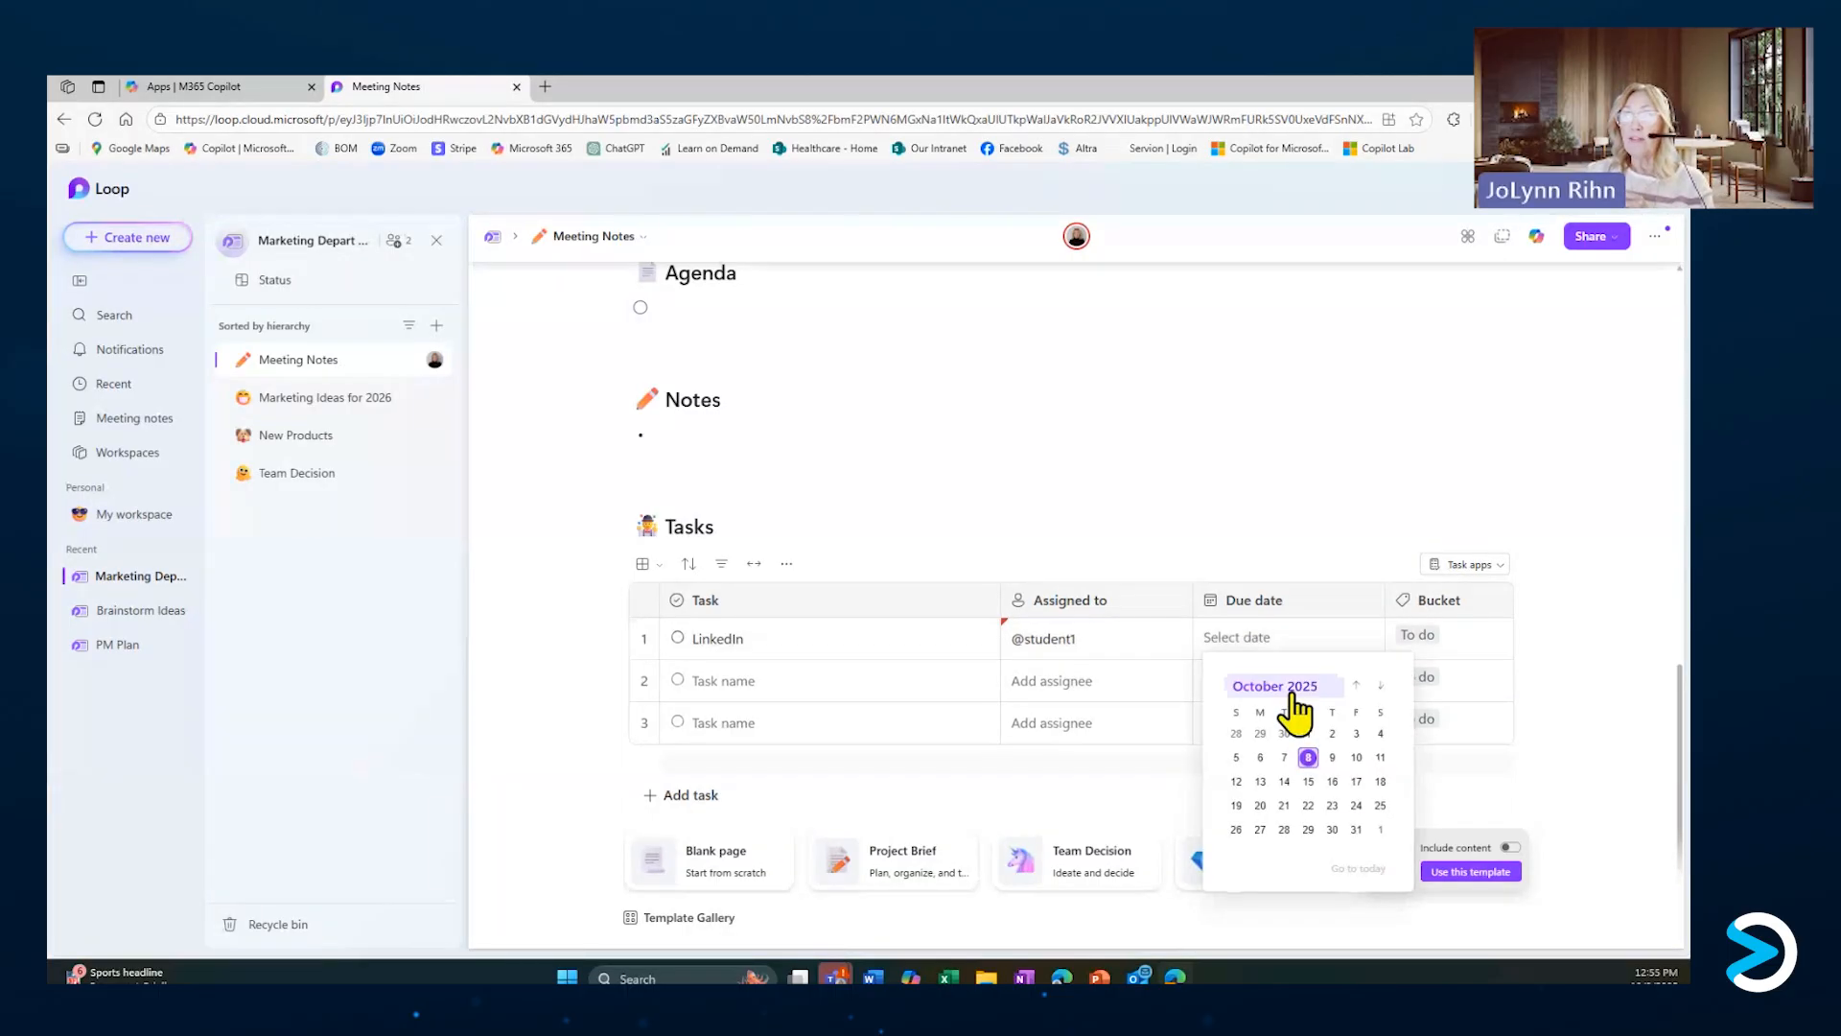
{"action": "left_click", "coordinate": [1332, 754]}
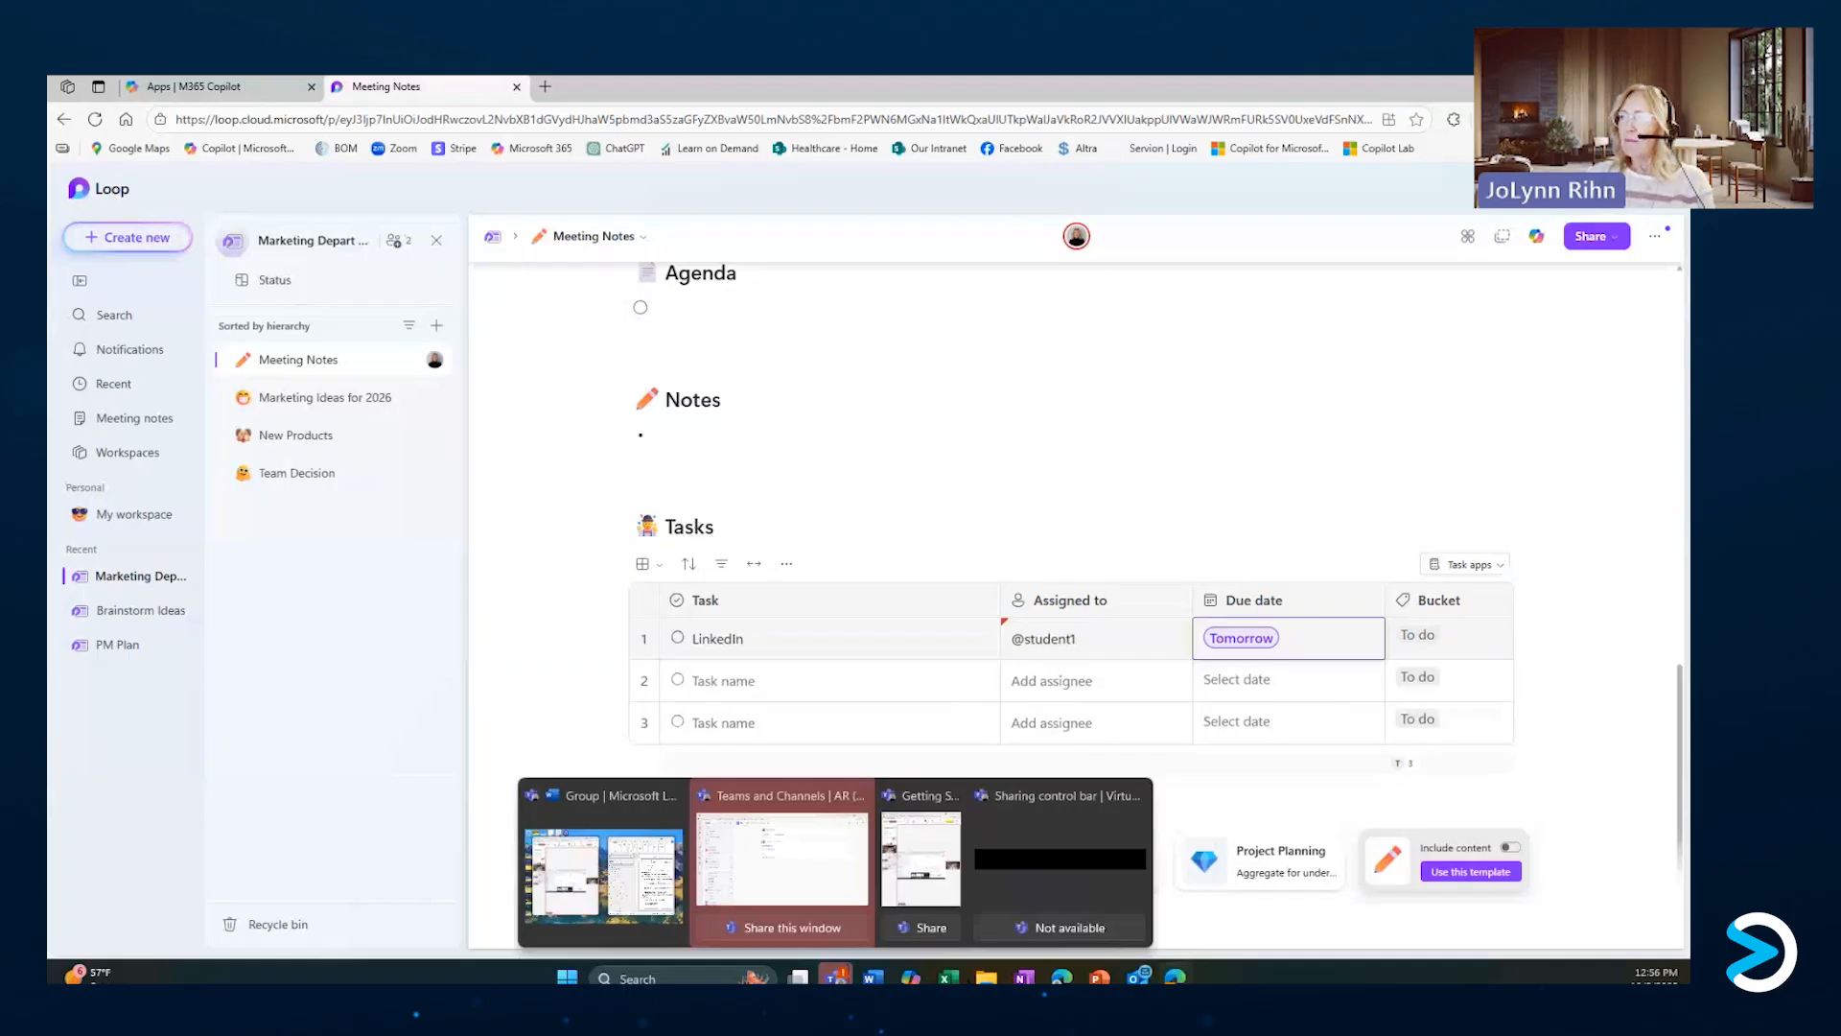
Switch to the Outlook mail window and start a new email addressed to Student 1.
{"action": "mouse_move", "coordinate": [1061, 979]}
{"action": "mouse_move", "coordinate": [1139, 978]}
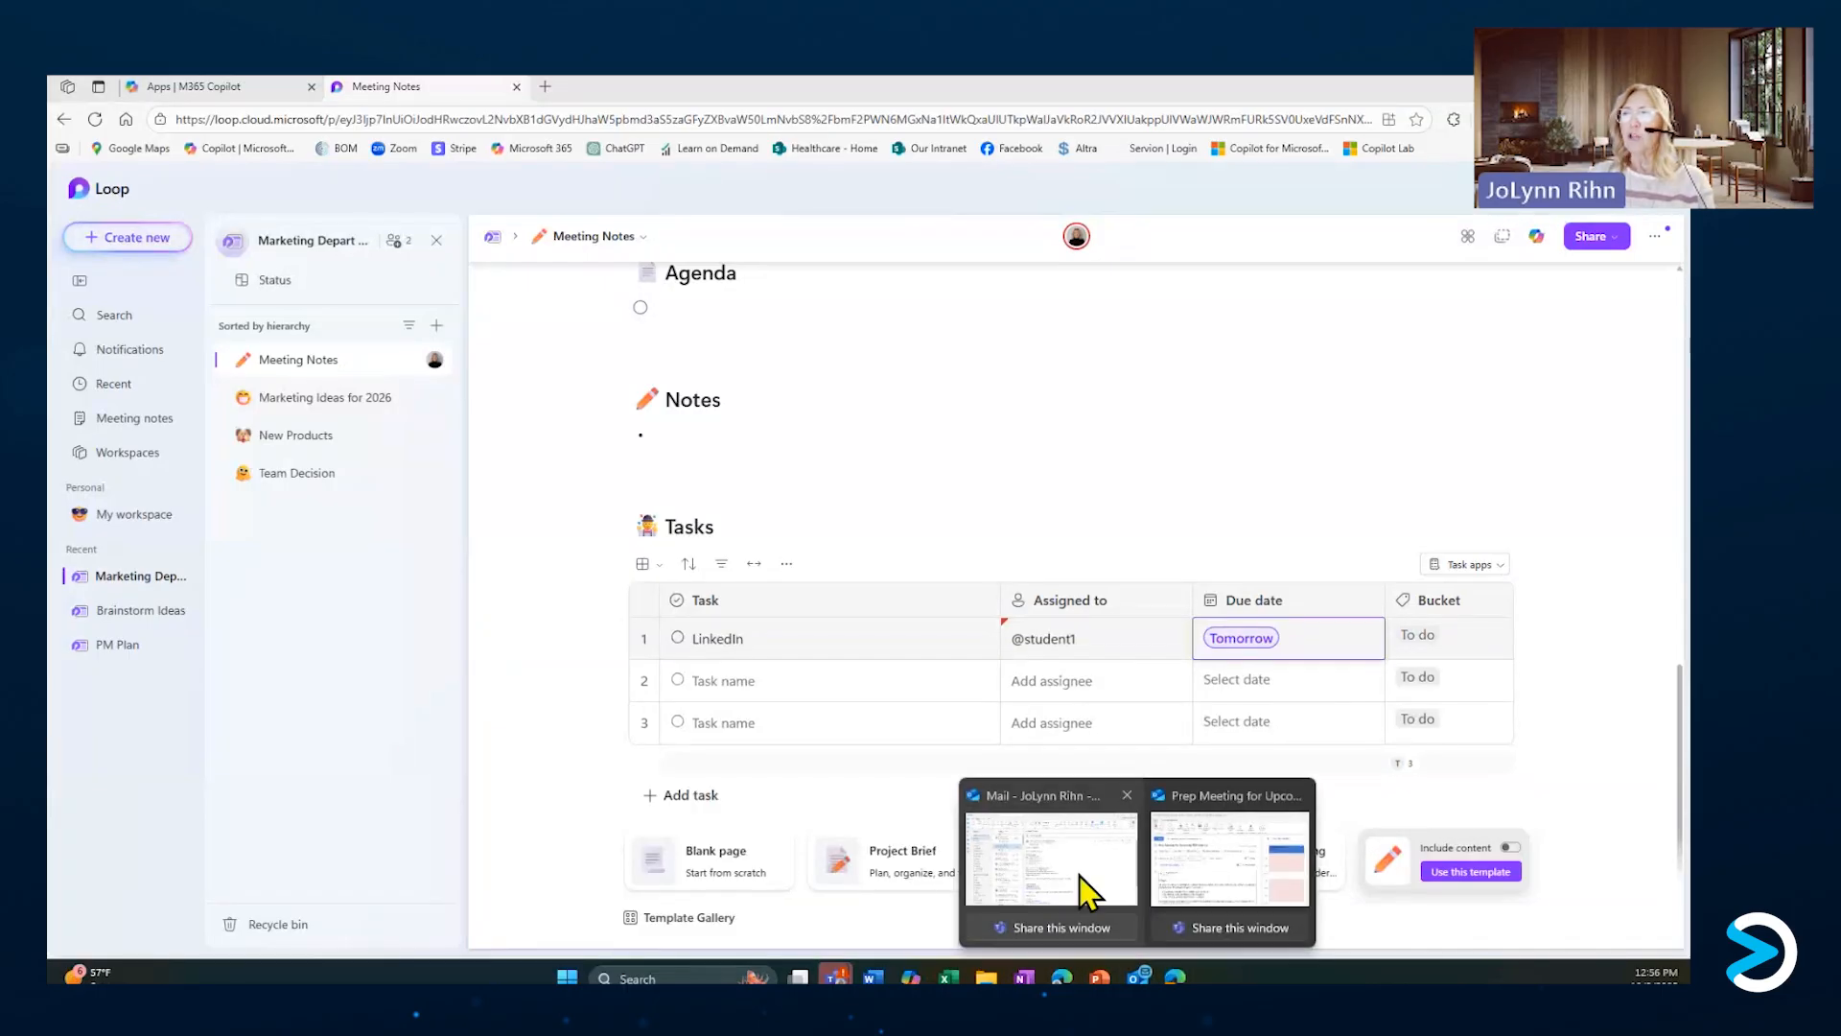
{"action": "left_click", "coordinate": [1083, 897]}
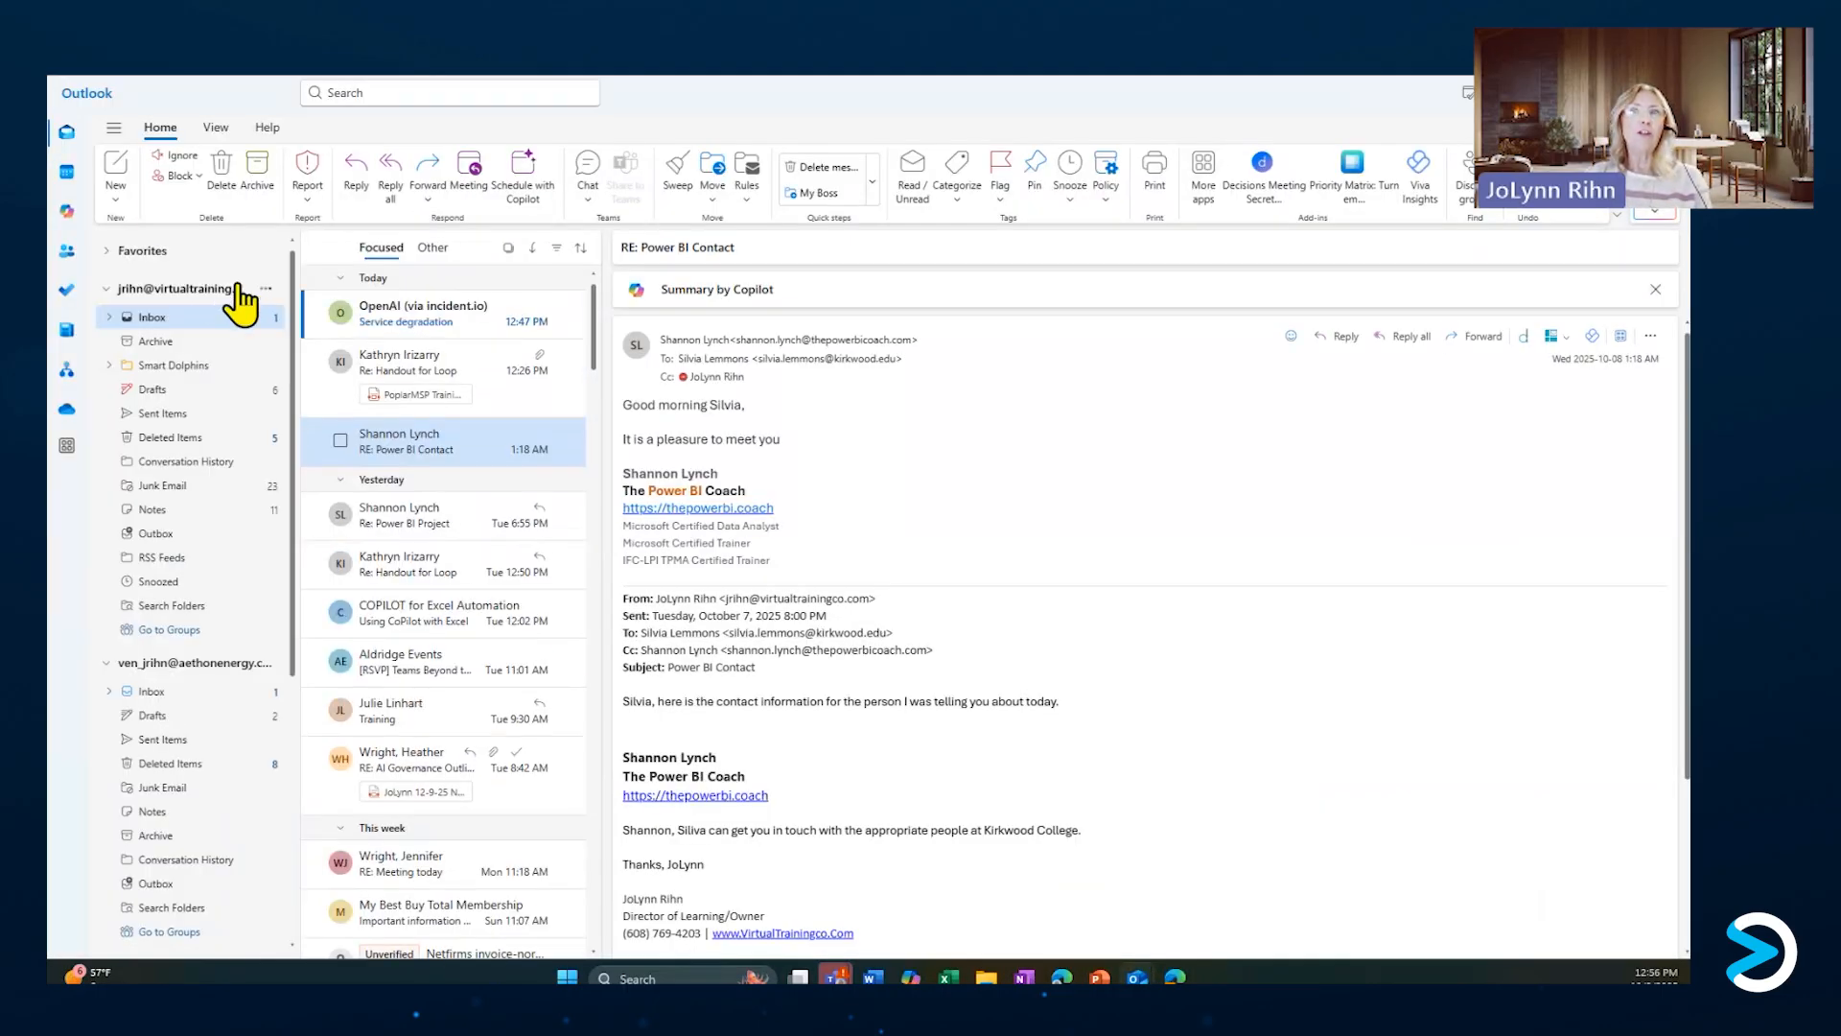
{"action": "left_click", "coordinate": [117, 171]}
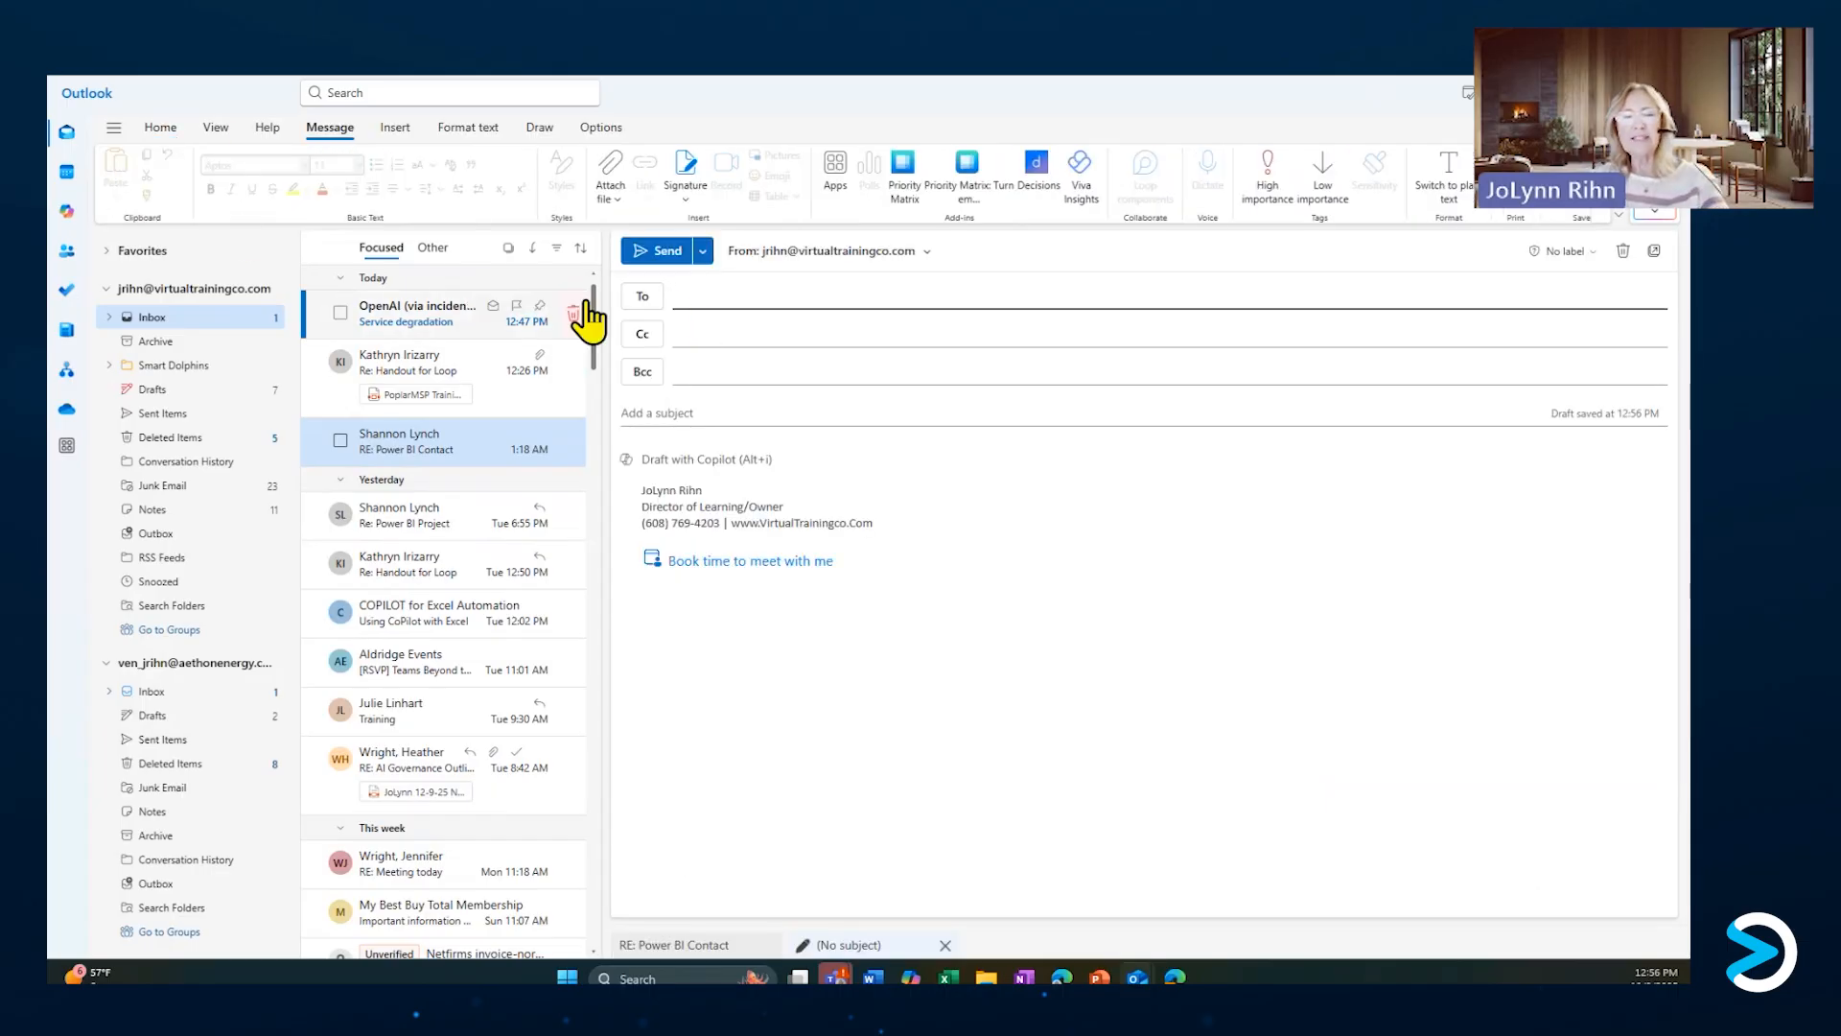
{"action": "left_click", "coordinate": [726, 336]}
Give the email the subject "2026 Social Media Ideas" and place the cursor in the message body.
{"action": "left_click", "coordinate": [724, 411]}
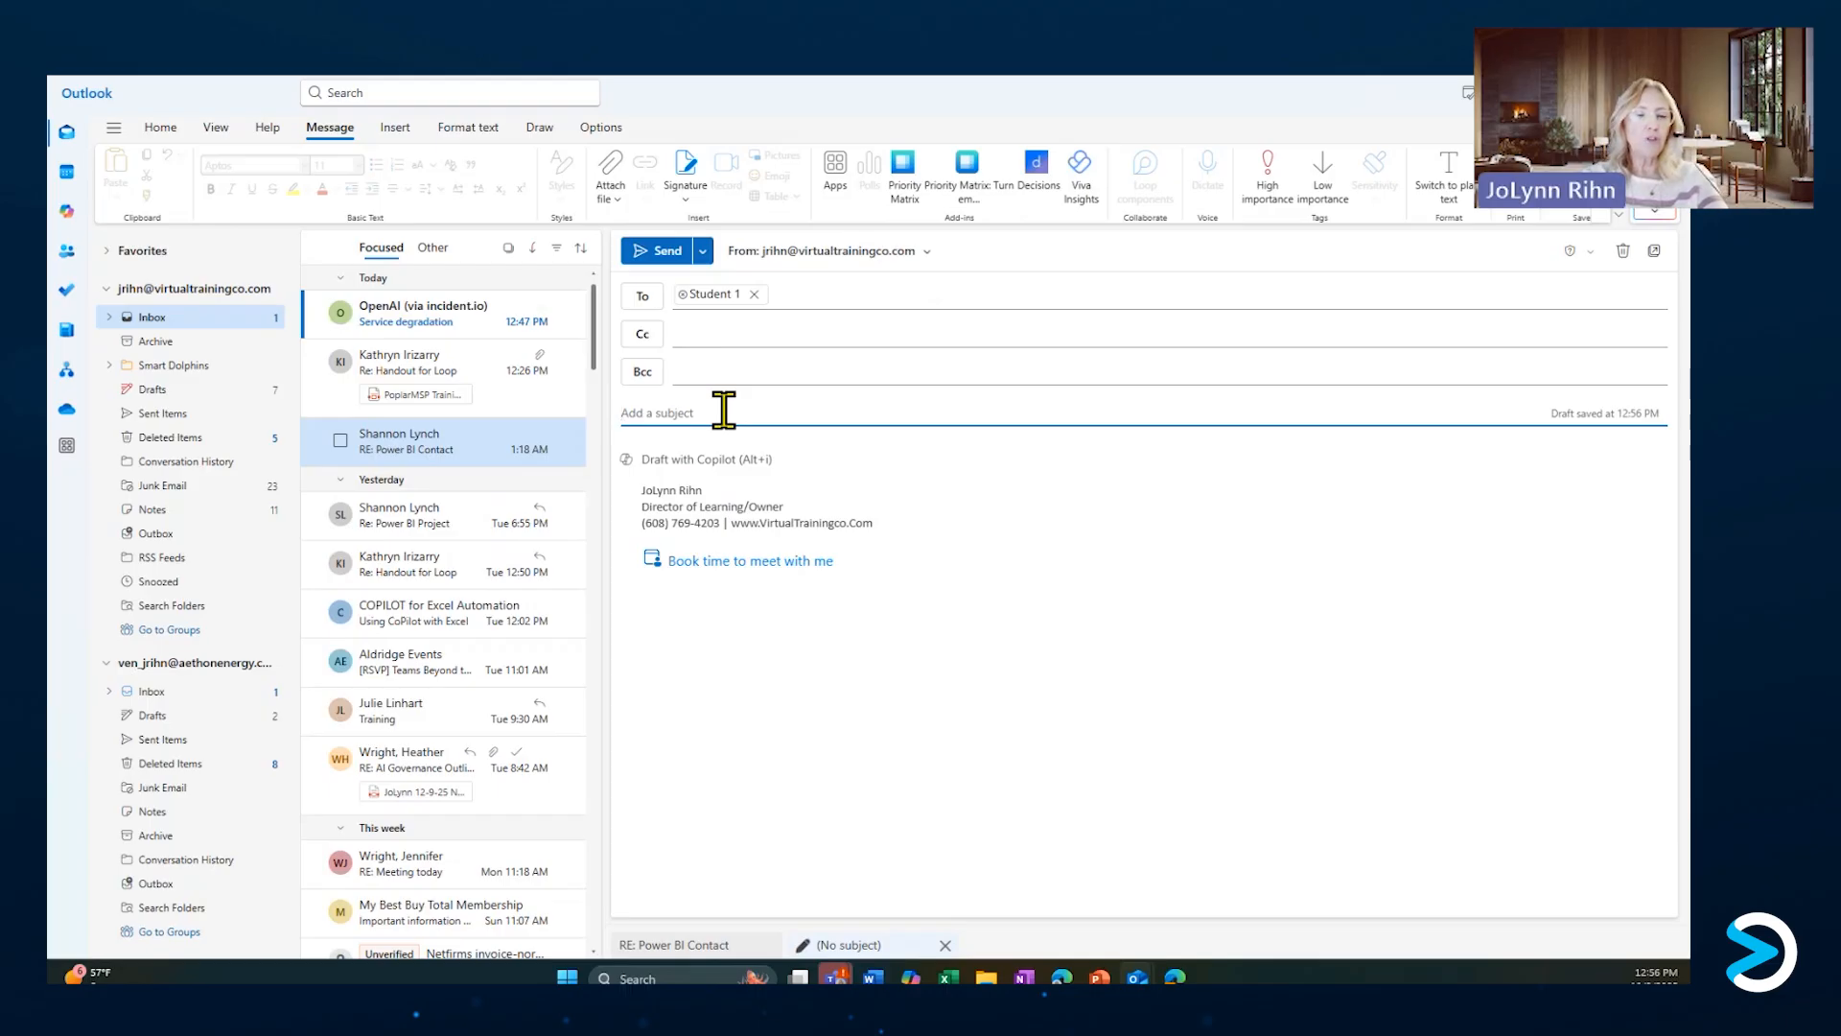
{"action": "type", "text": "Social M"}
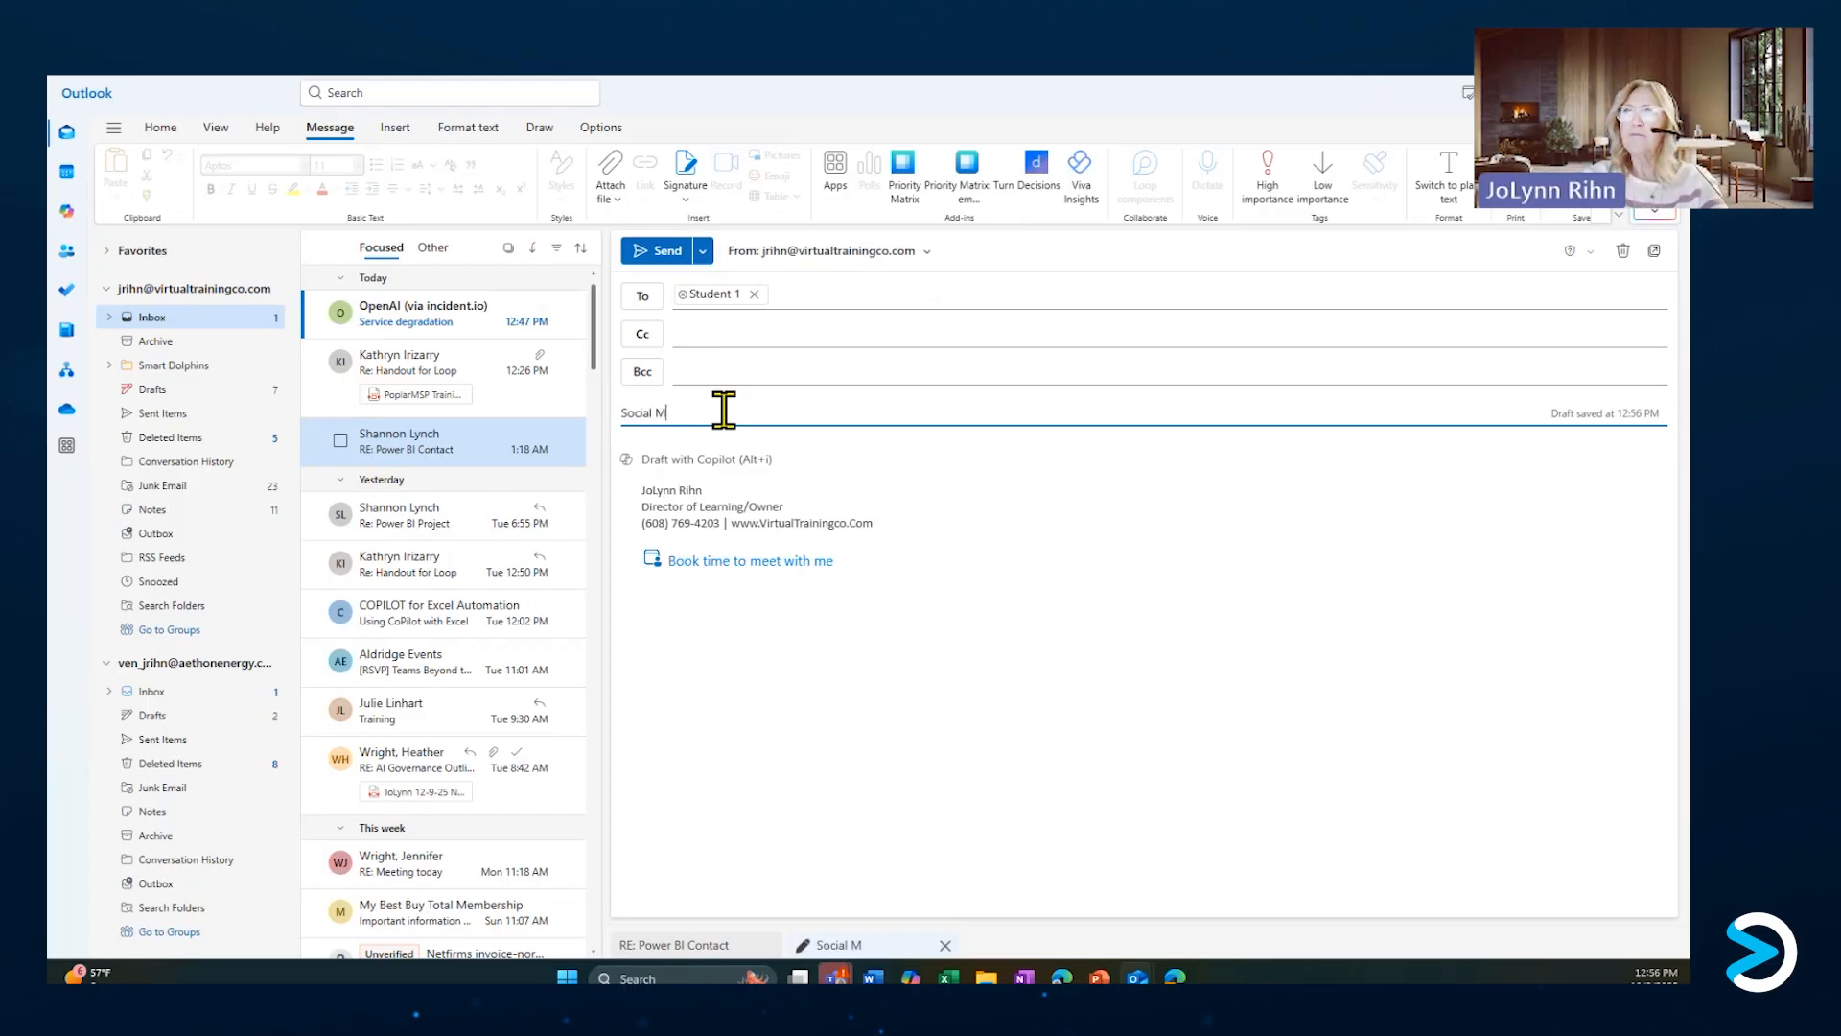
{"action": "type", "text": "edia Ideas"}
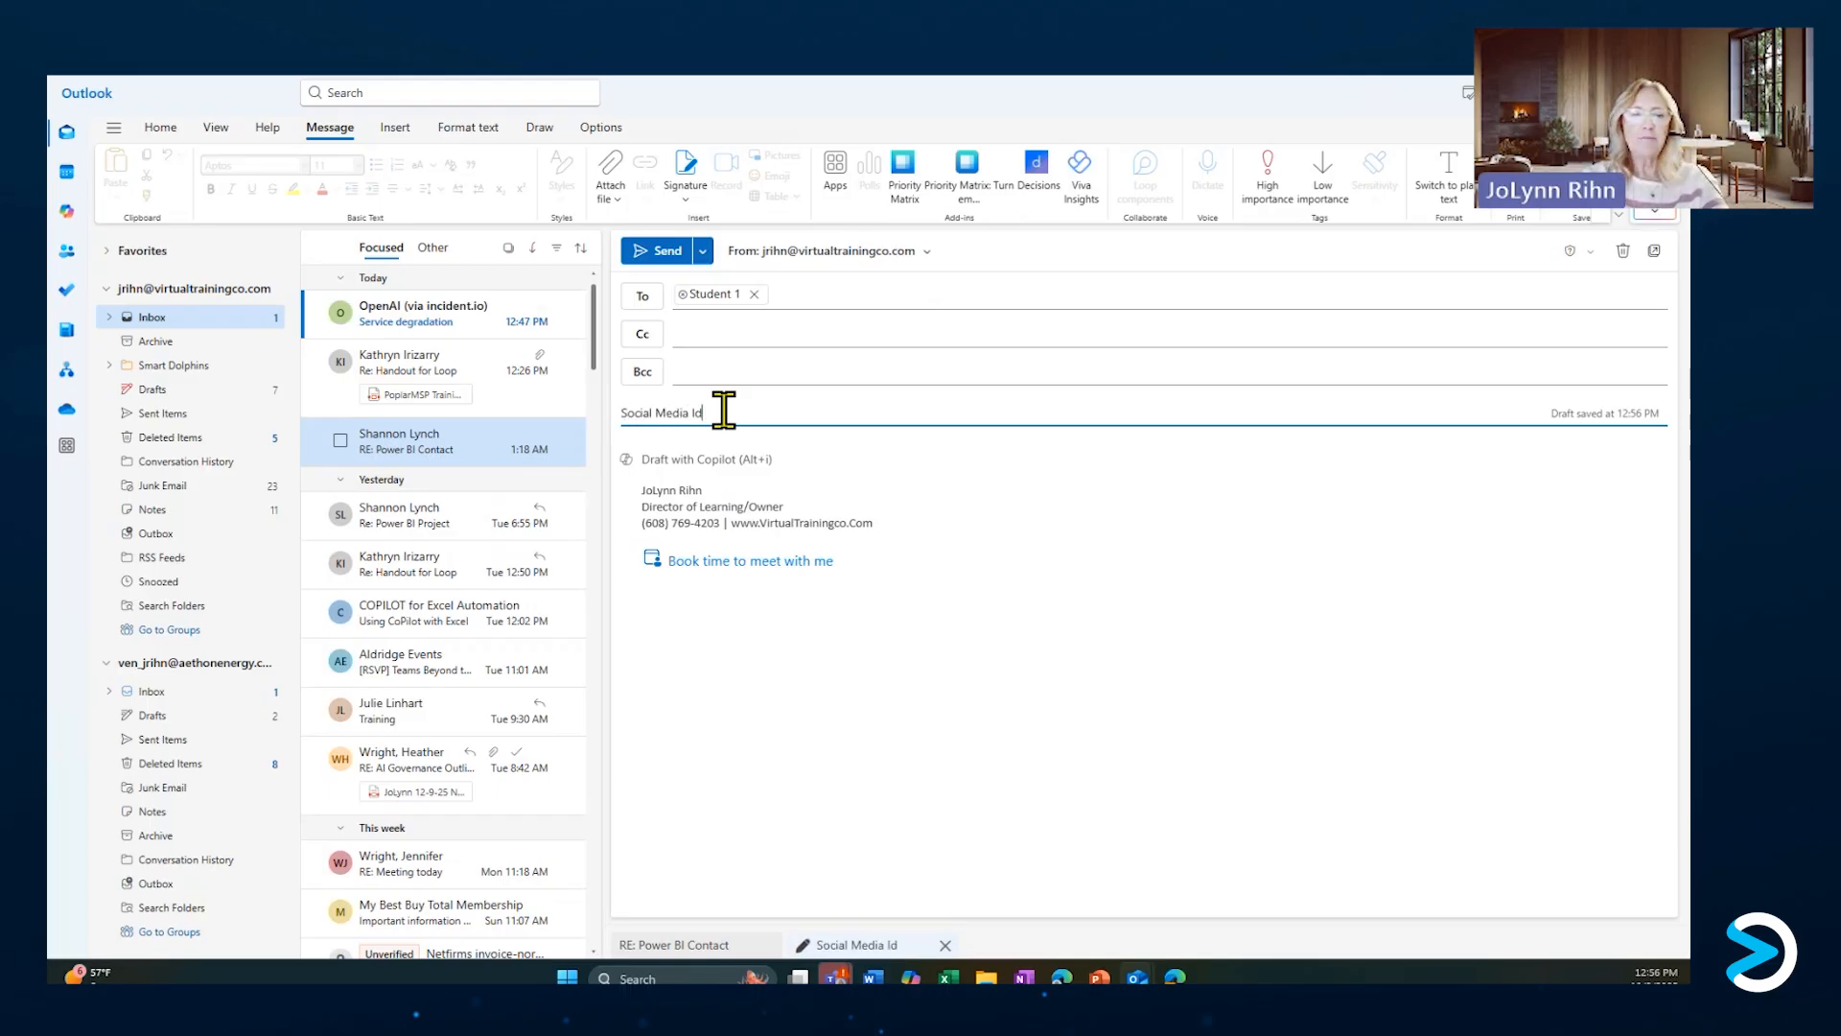
{"action": "left_click", "coordinate": [856, 476]}
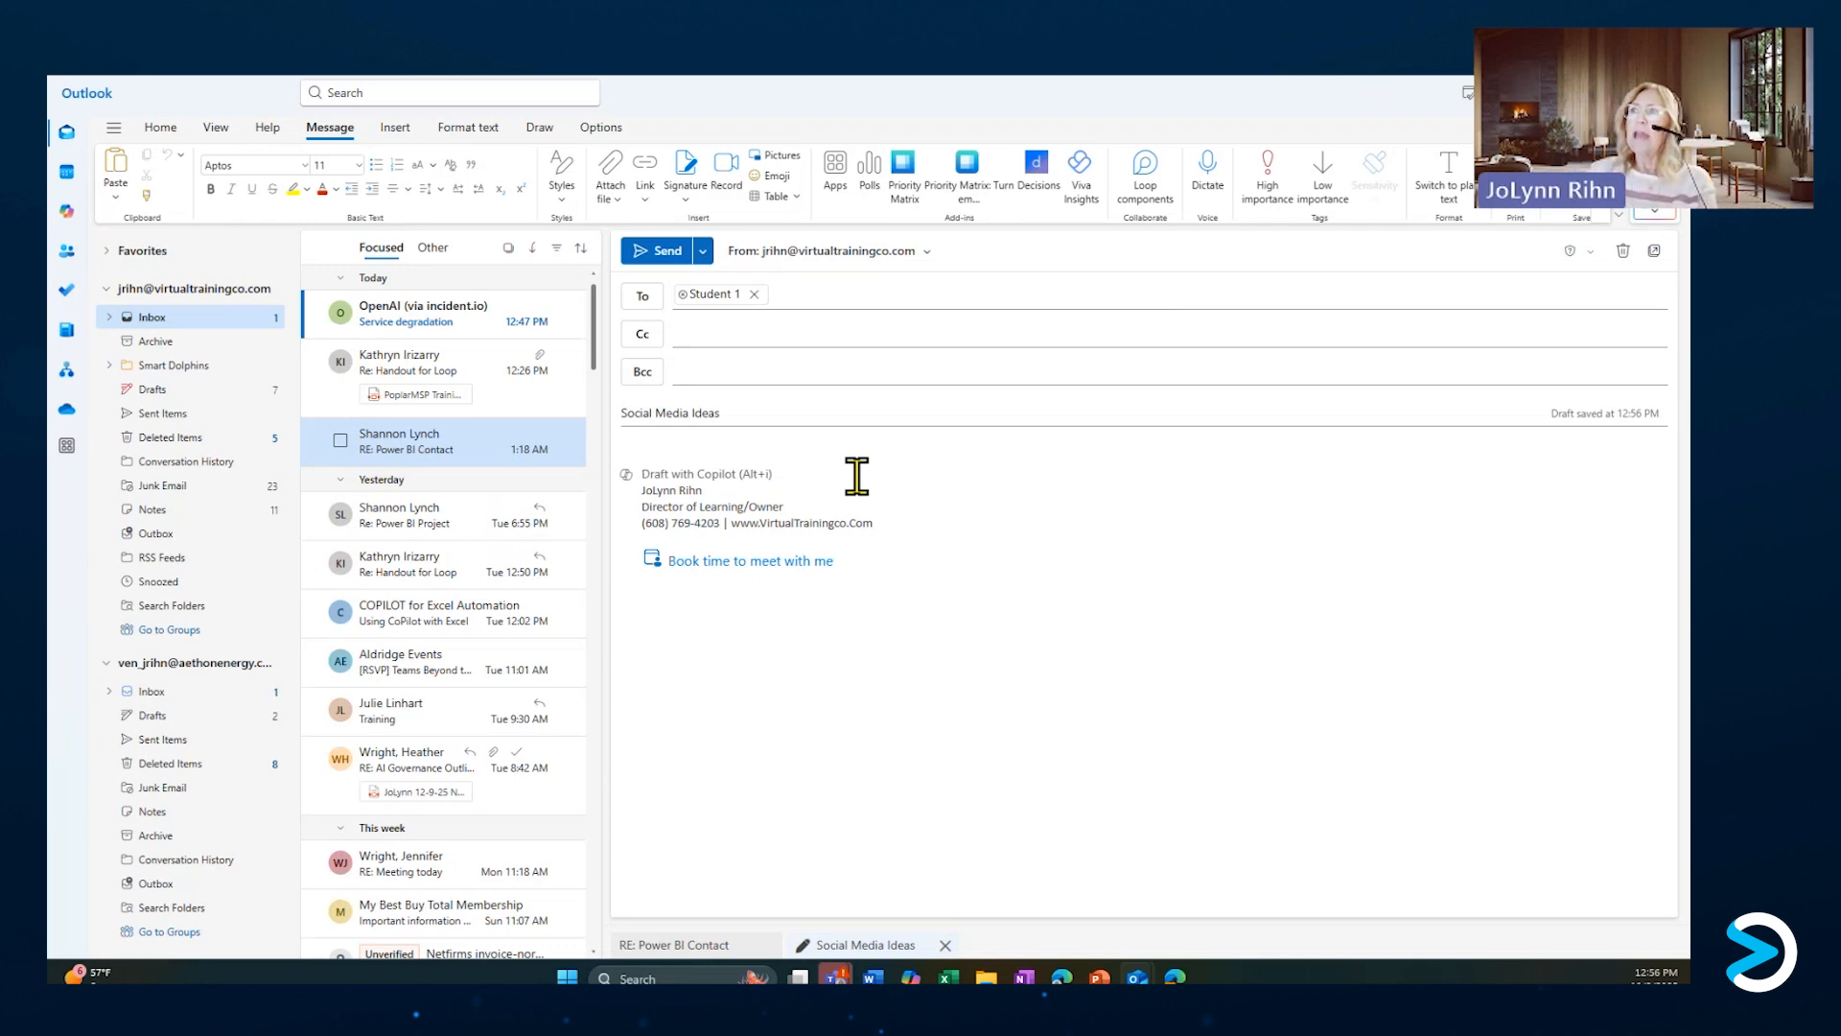
{"action": "left_click", "coordinate": [624, 411]}
{"action": "type", "text": "2026"}
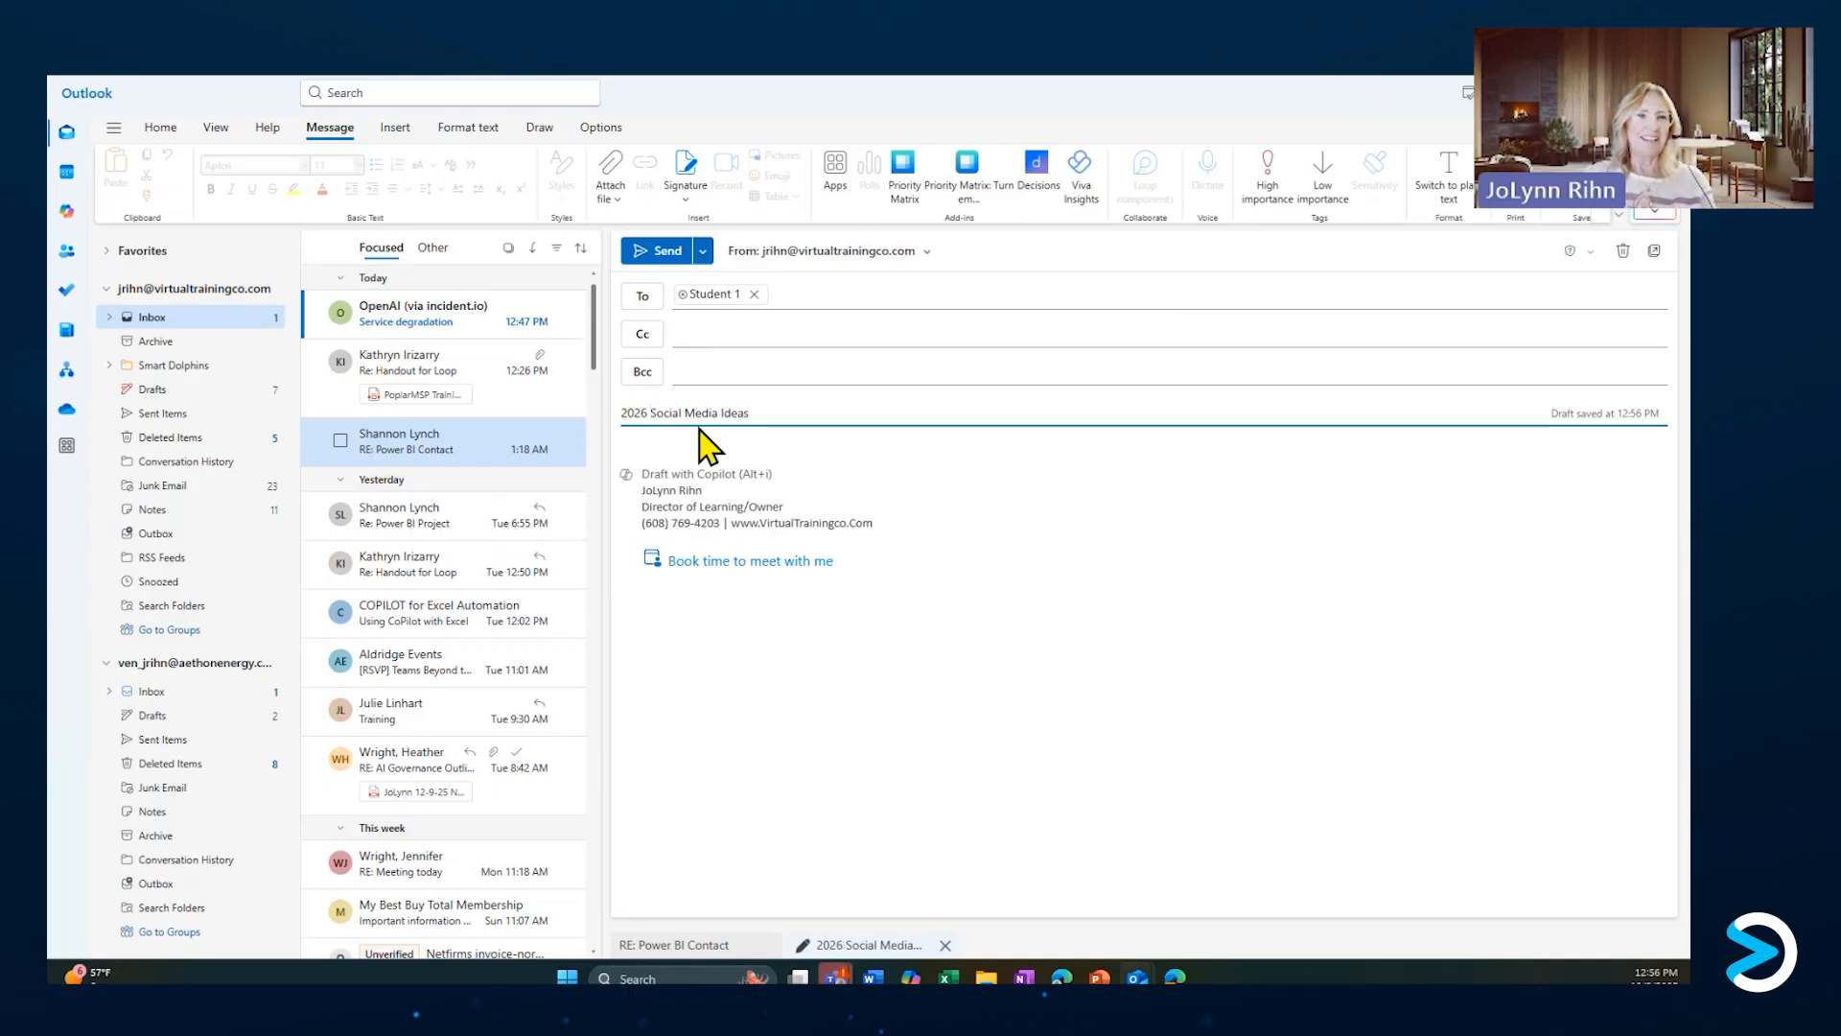
{"action": "left_click", "coordinate": [753, 460]}
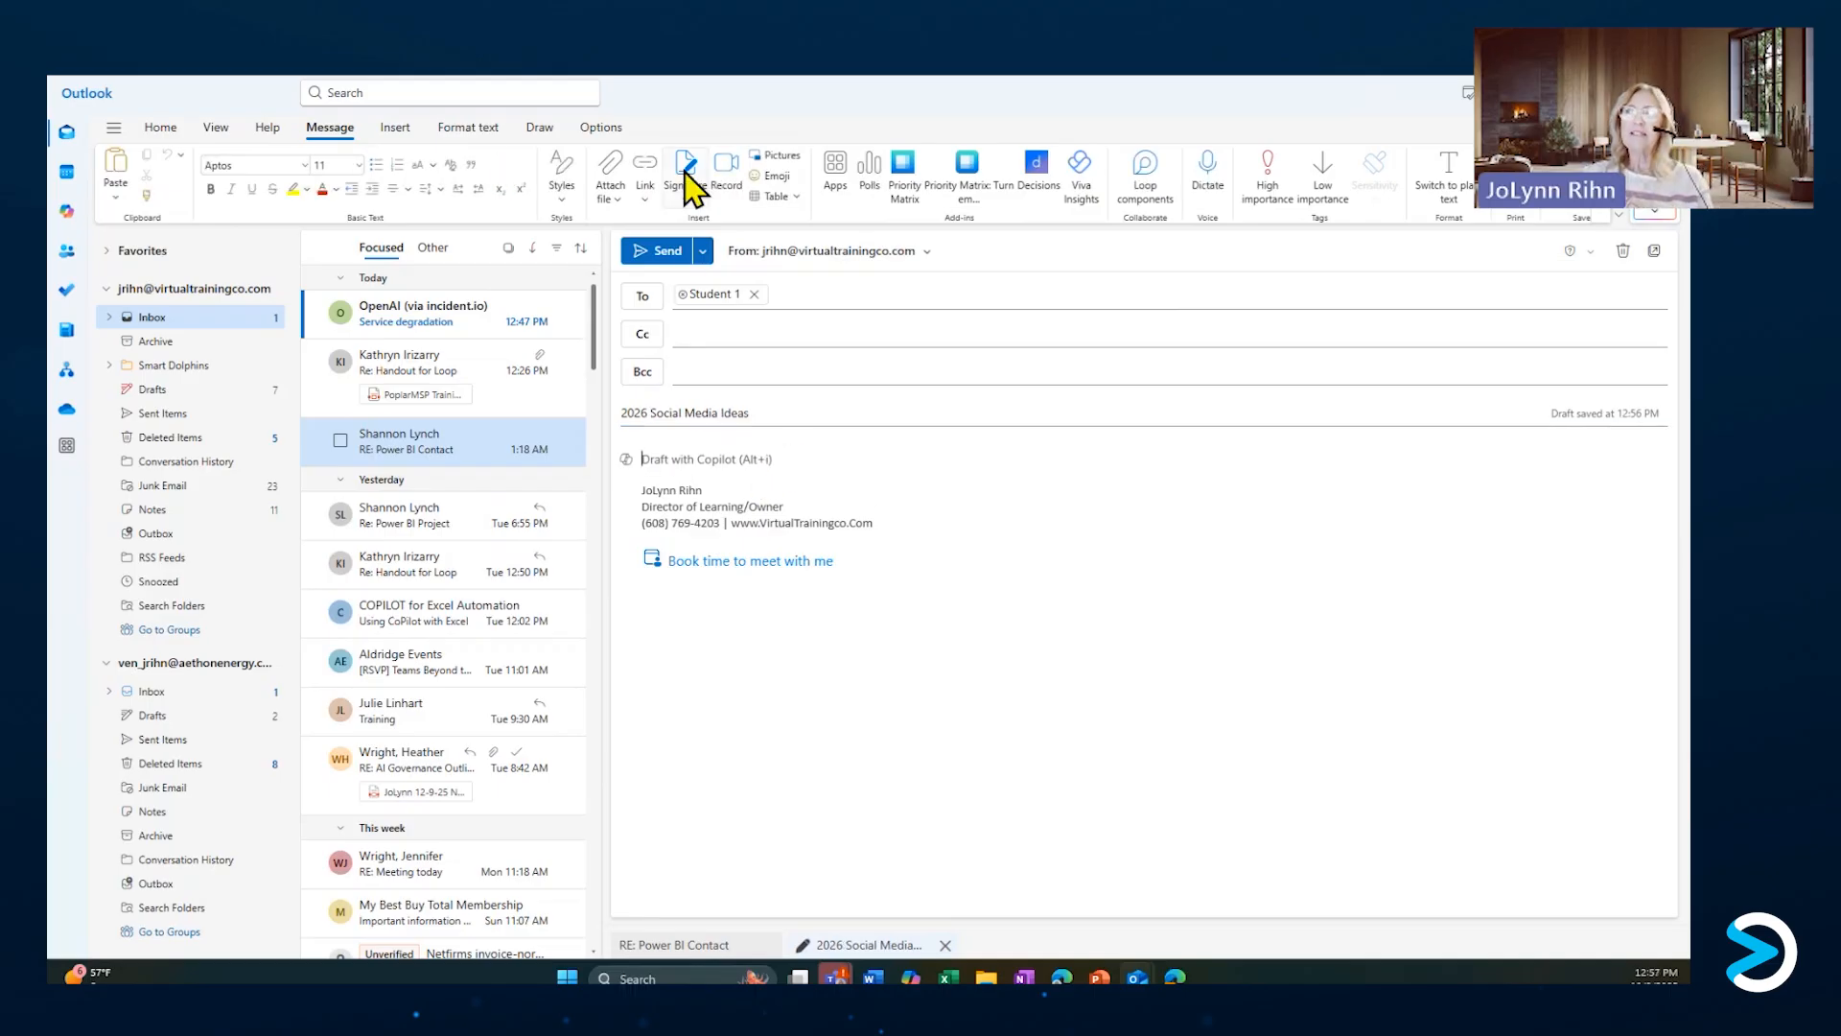
Insert a Loop component into the email body and make it a checklist.
{"action": "left_click", "coordinate": [1156, 195]}
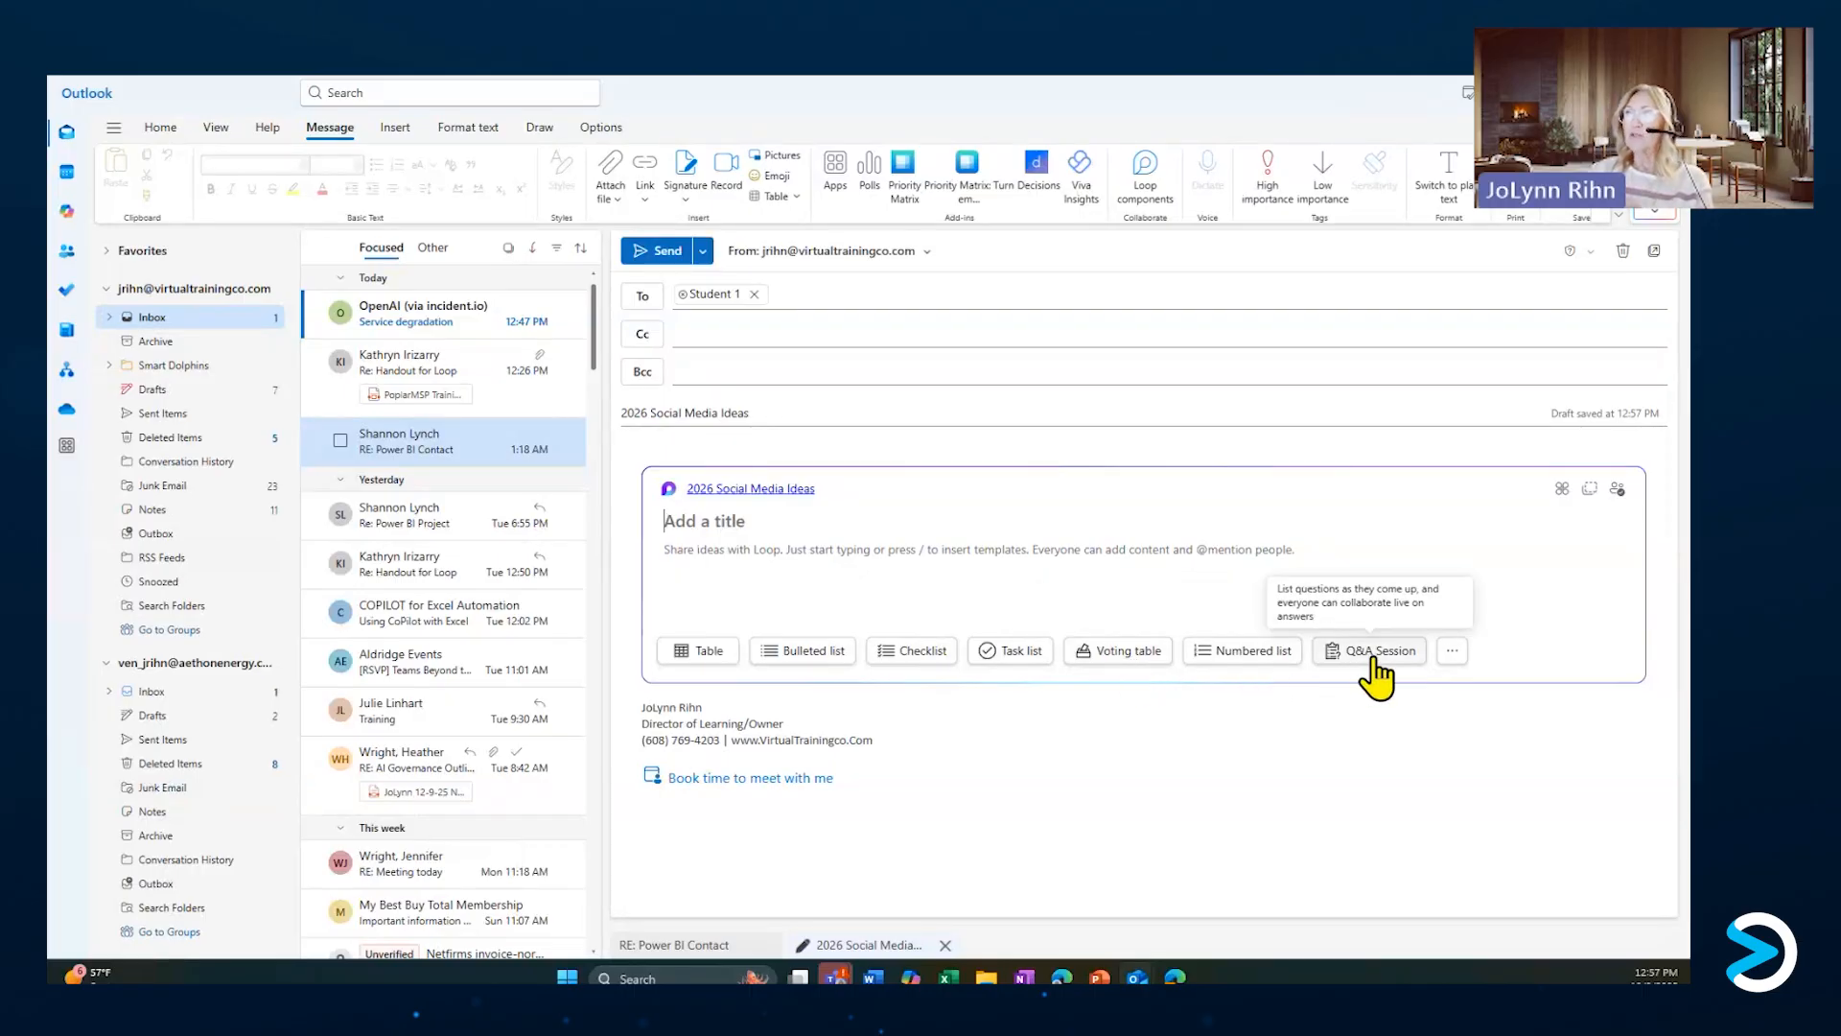
{"action": "left_click", "coordinate": [1450, 654]}
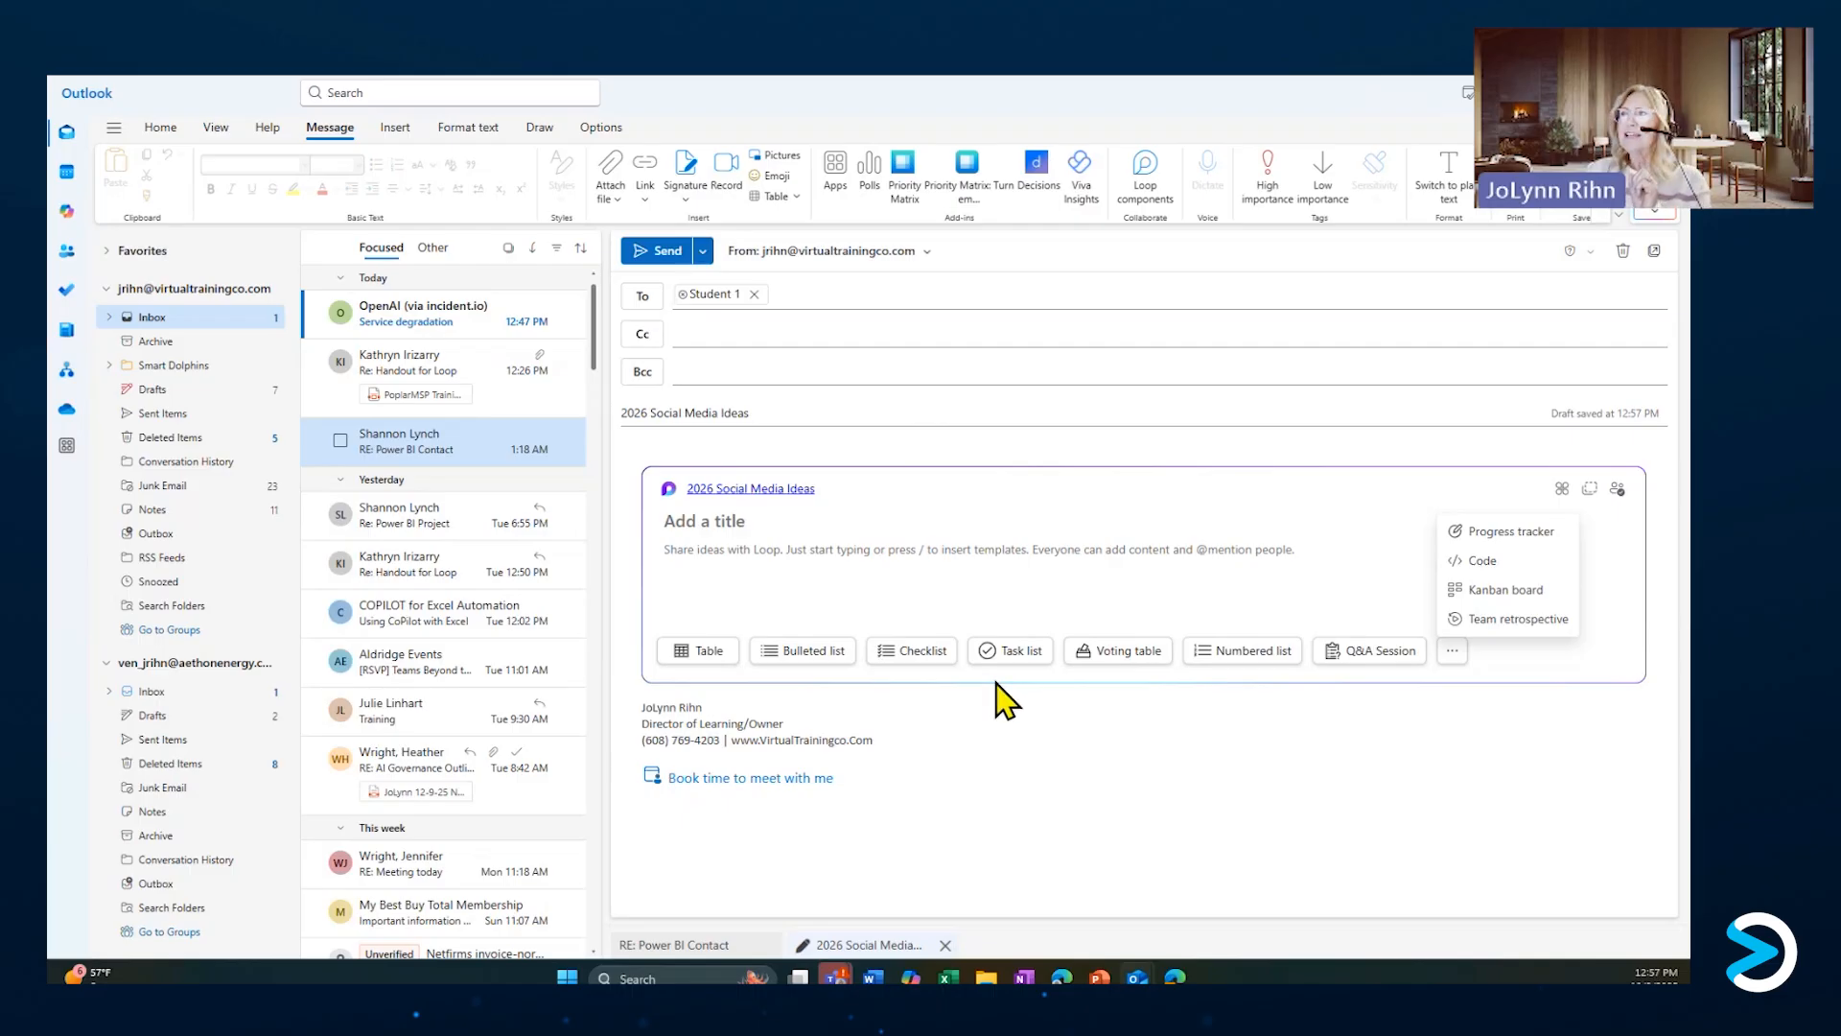
{"action": "left_click", "coordinate": [897, 656]}
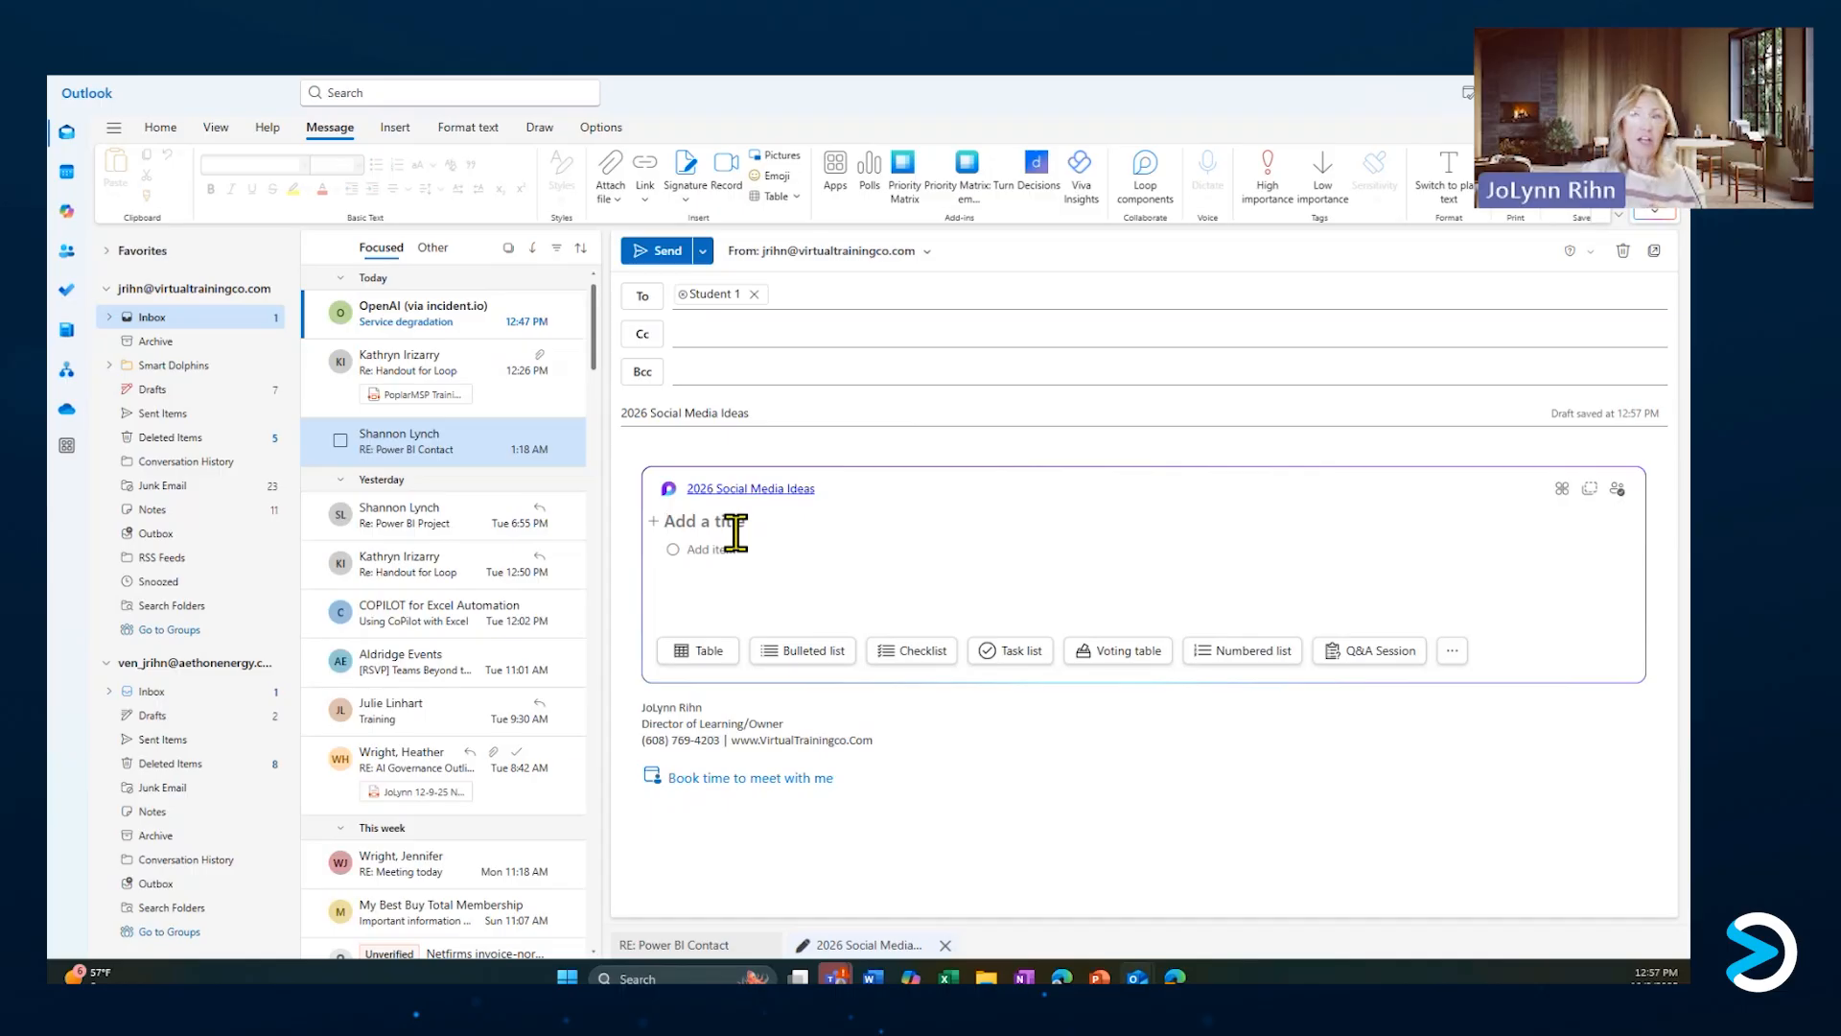
Title the Loop checklist "LinkedIn" and send the email.
{"action": "type", "text": "LinkedI"}
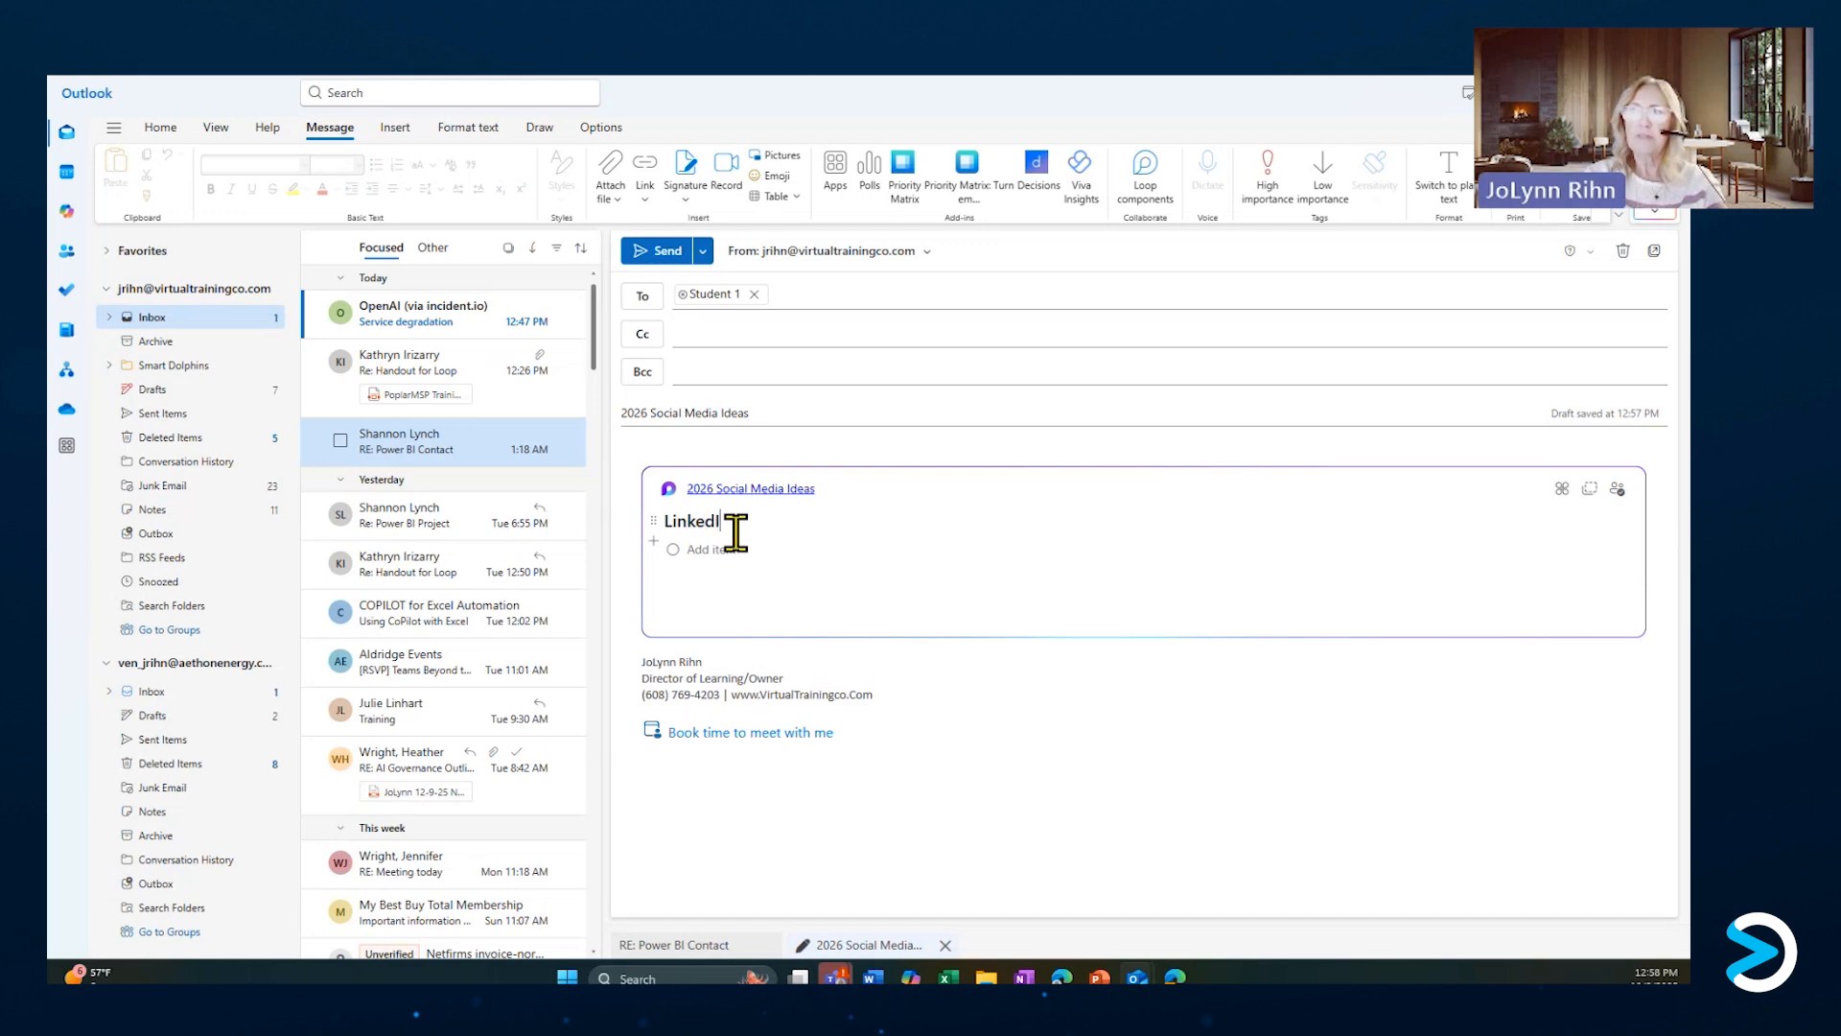
{"action": "type", "text": "N"}
{"action": "key", "text": "BackSpace"}
{"action": "type", "text": "n"}
{"action": "left_click", "coordinate": [714, 551]}
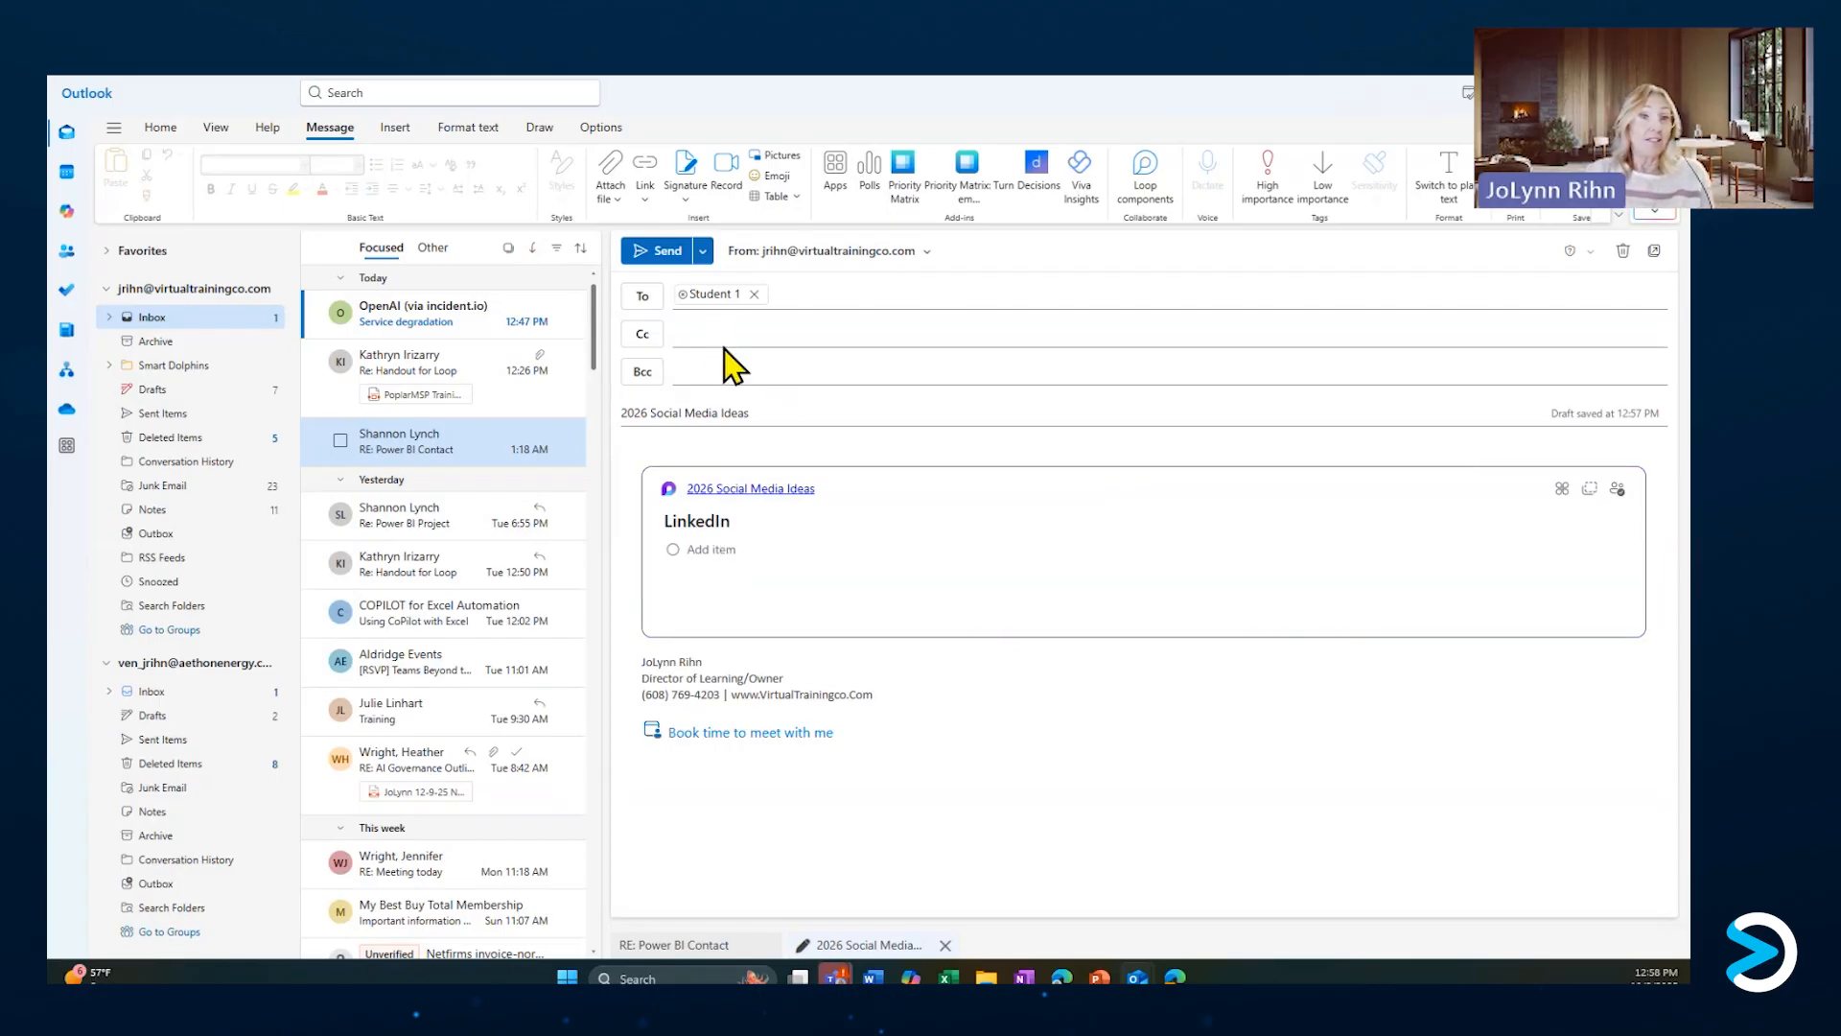
{"action": "left_click", "coordinate": [680, 252]}
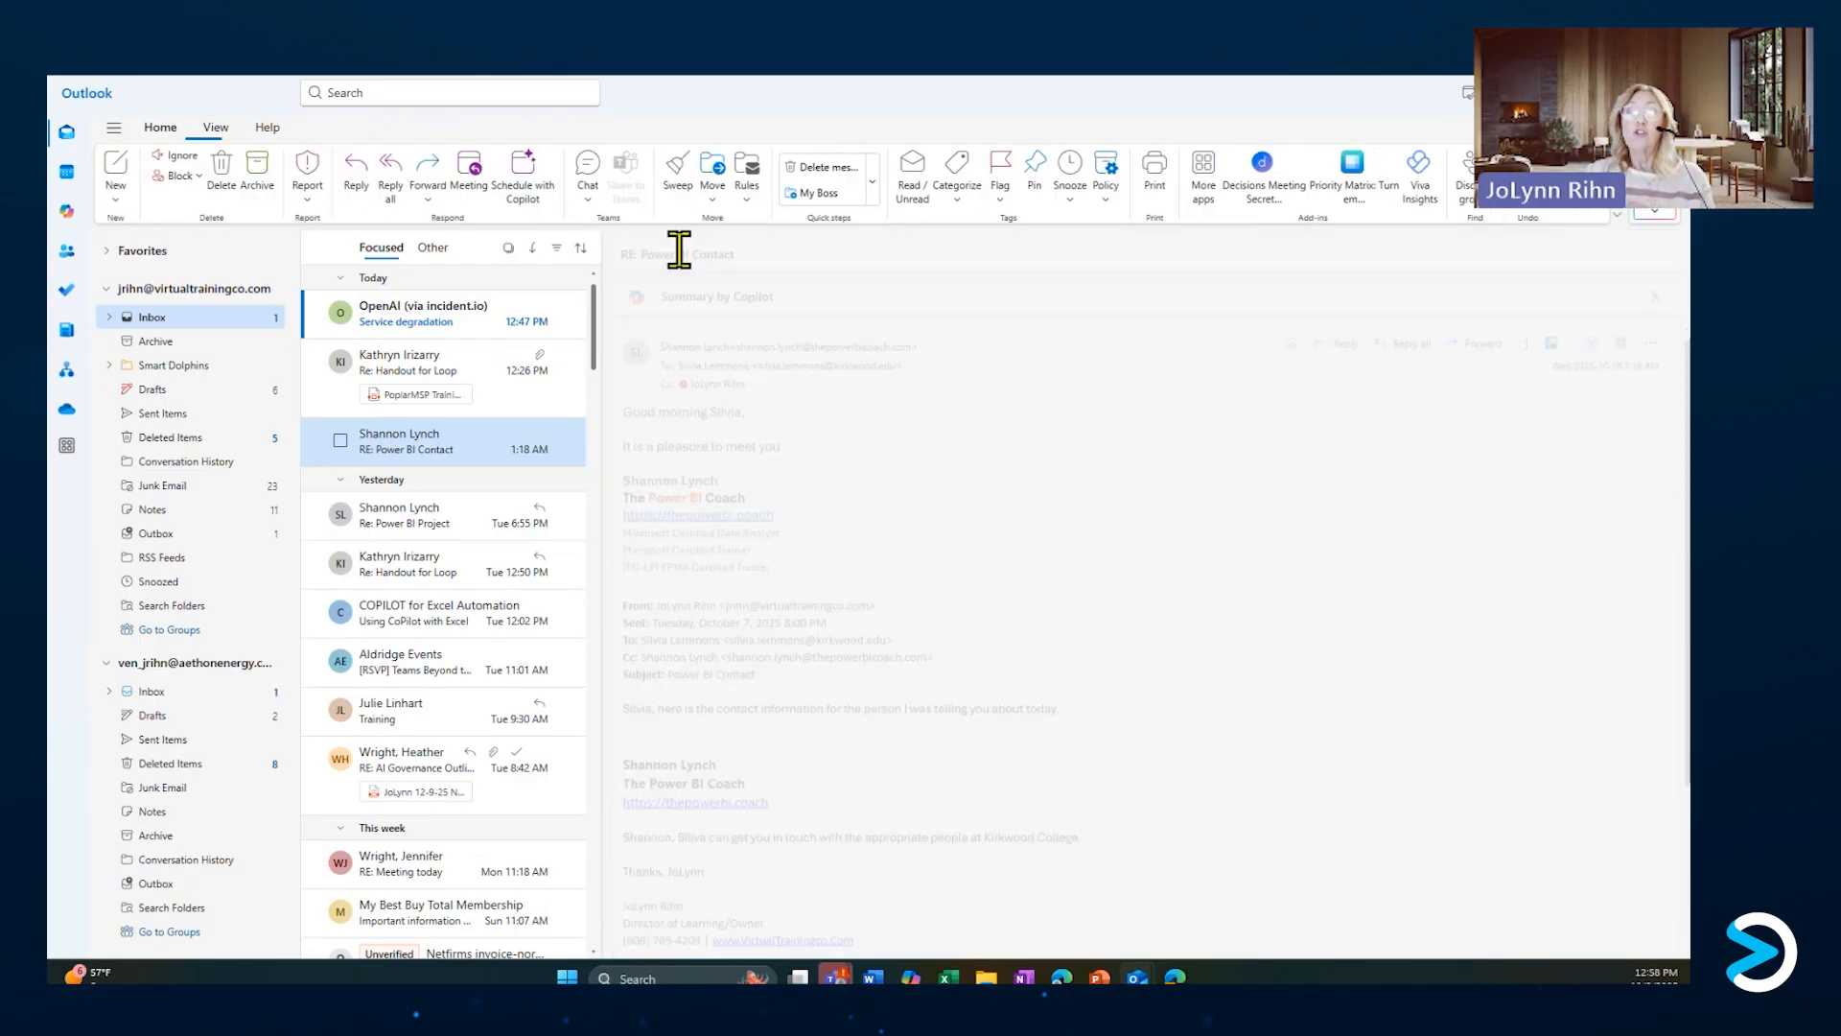
Open the received "2026 Social Media Ideas" email in the Student 1 account's inbox.
{"action": "left_click", "coordinate": [107, 662]}
{"action": "left_click", "coordinate": [149, 767]}
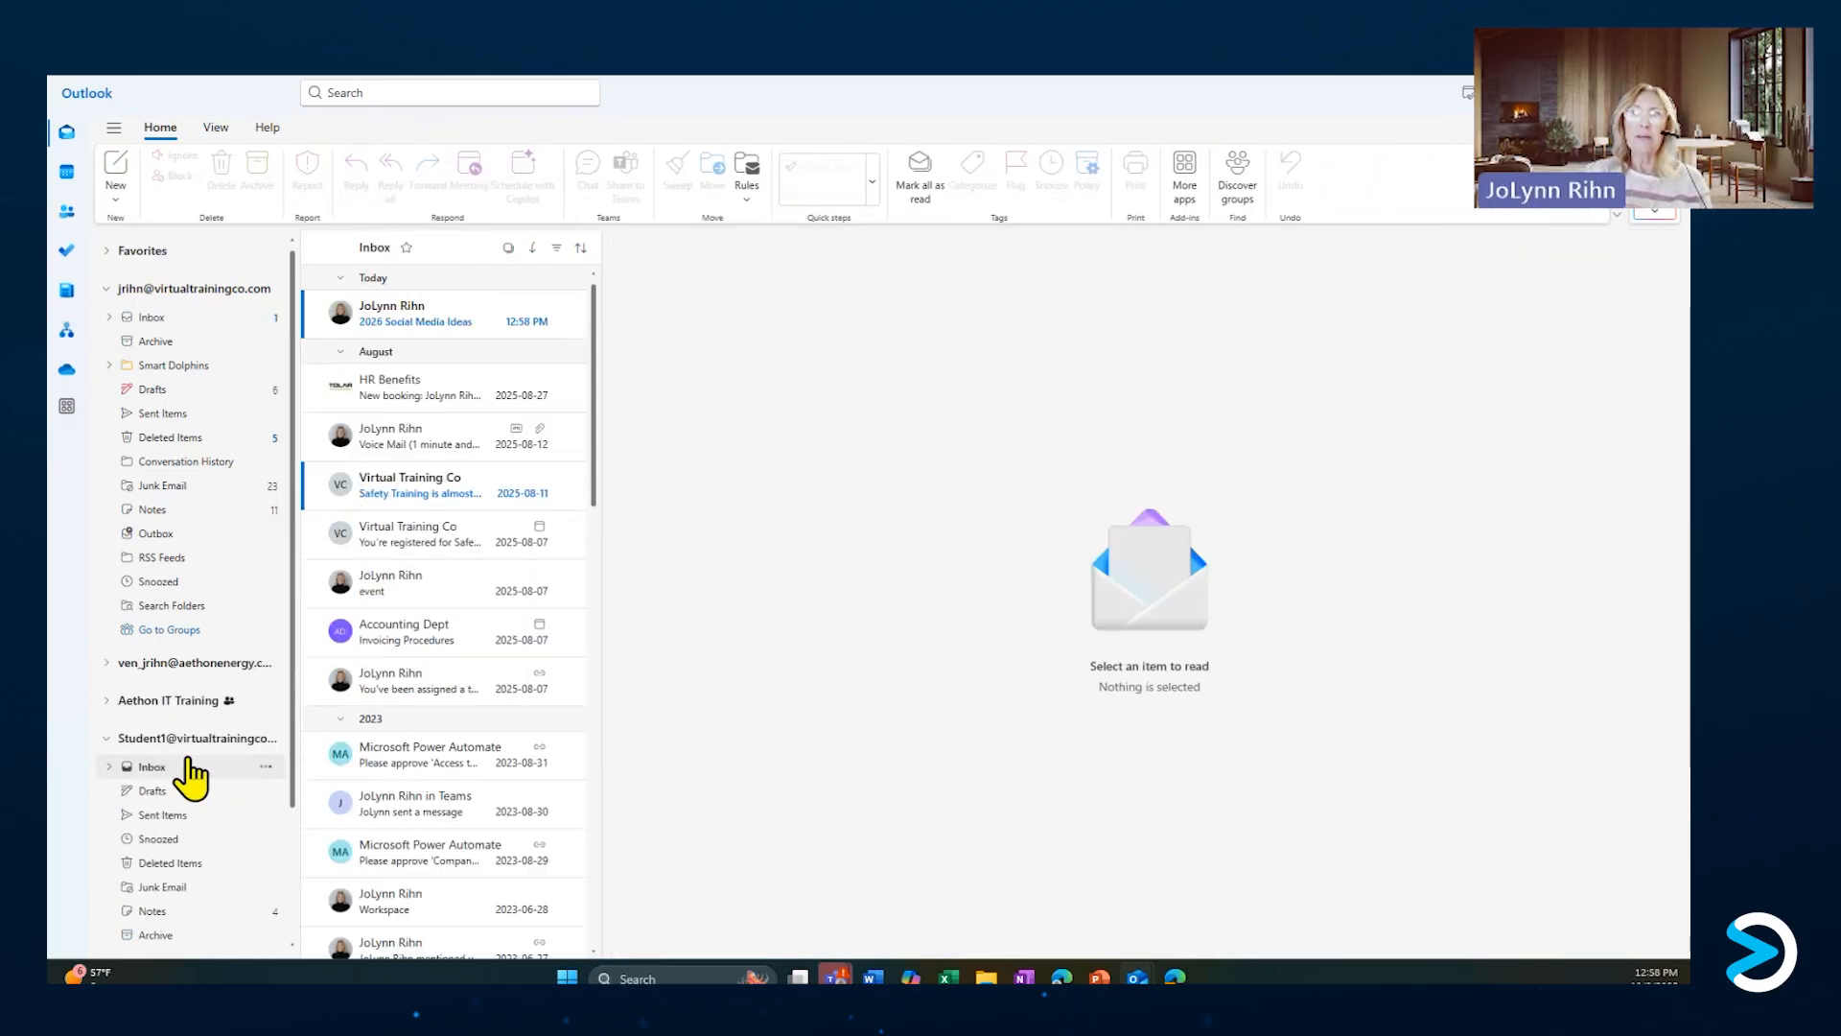
{"action": "left_click", "coordinate": [411, 322]}
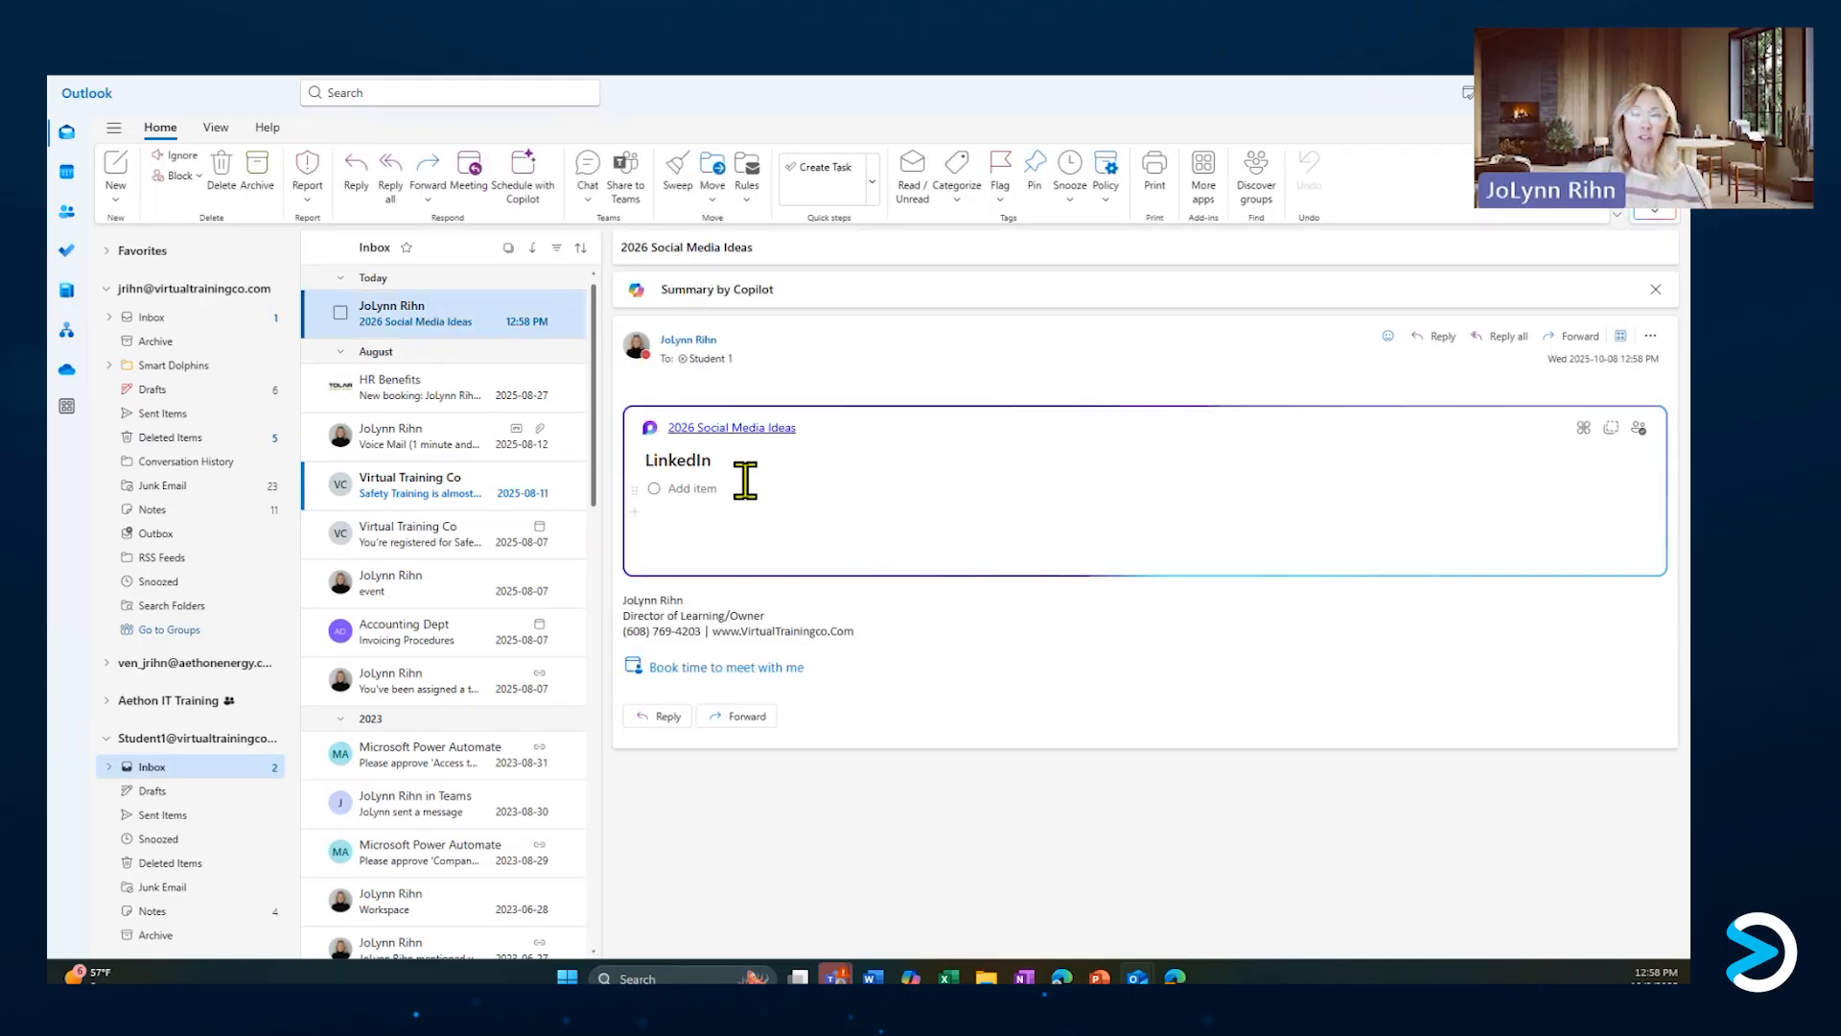
Add the item "Gather info from 2025" to the LinkedIn checklist in the received email.
{"action": "left_click", "coordinate": [697, 492]}
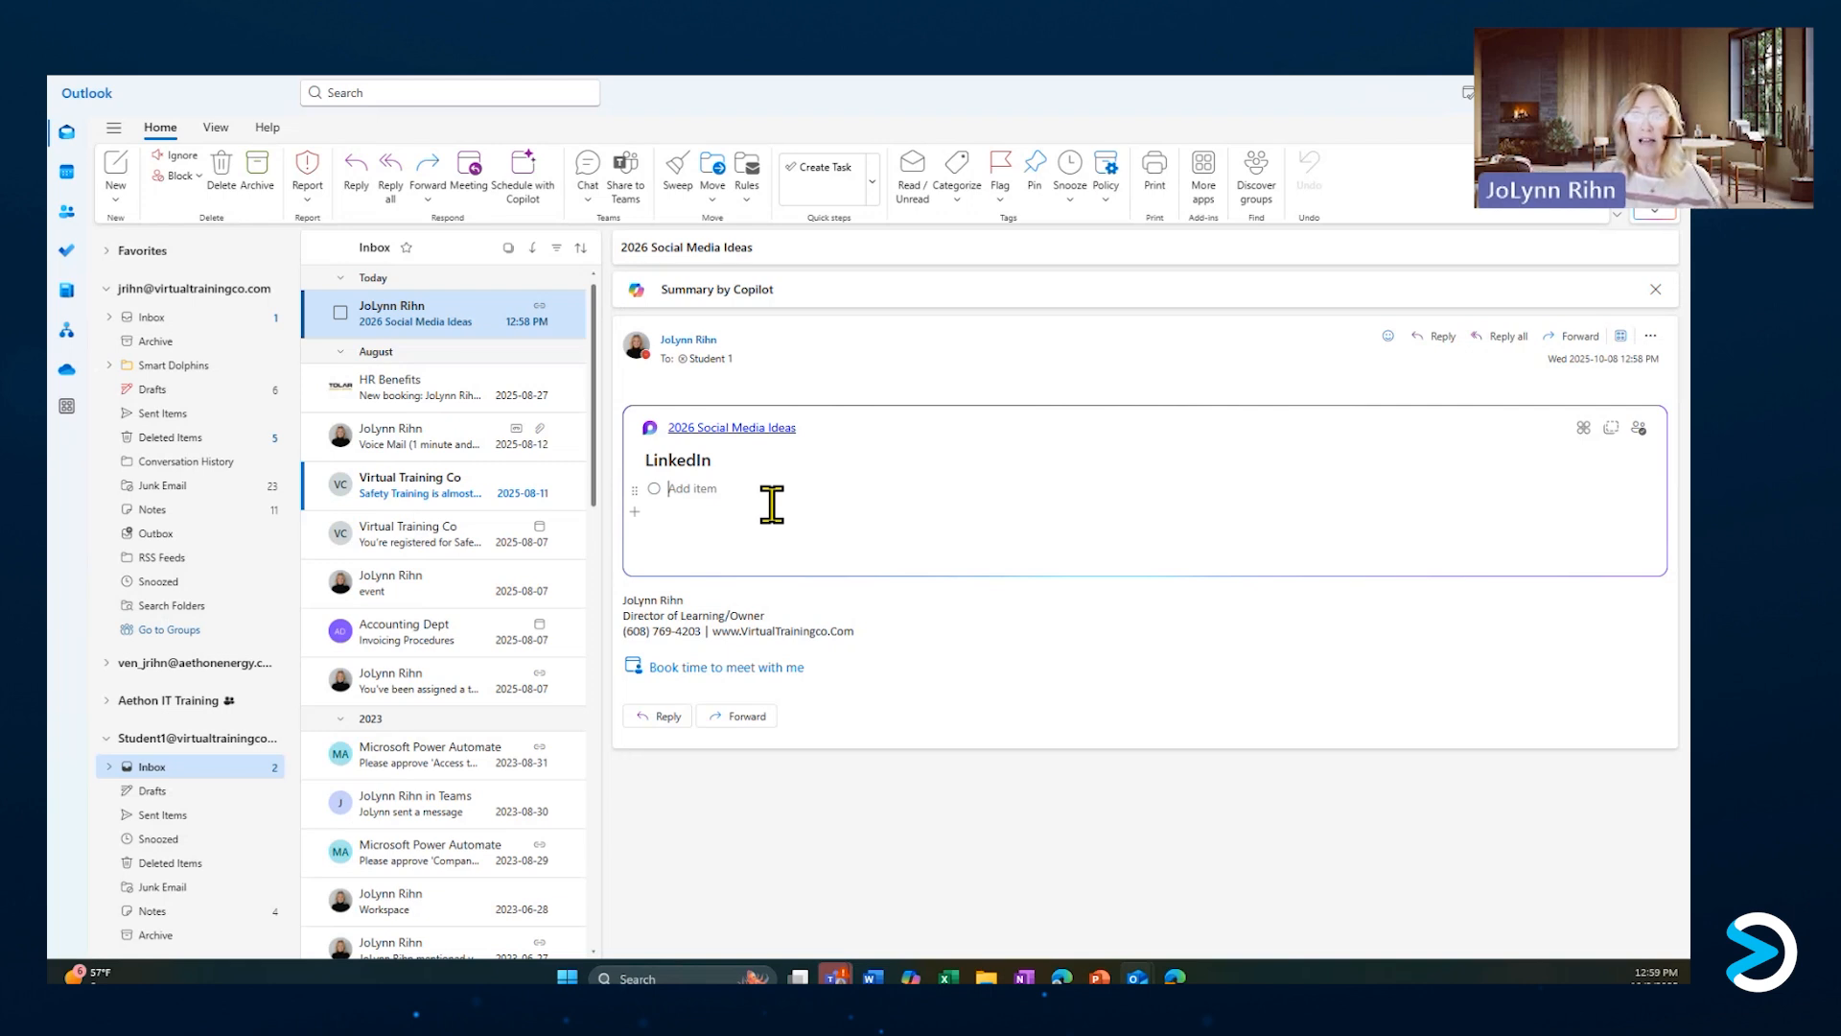
{"action": "type", "text": "Gather"}
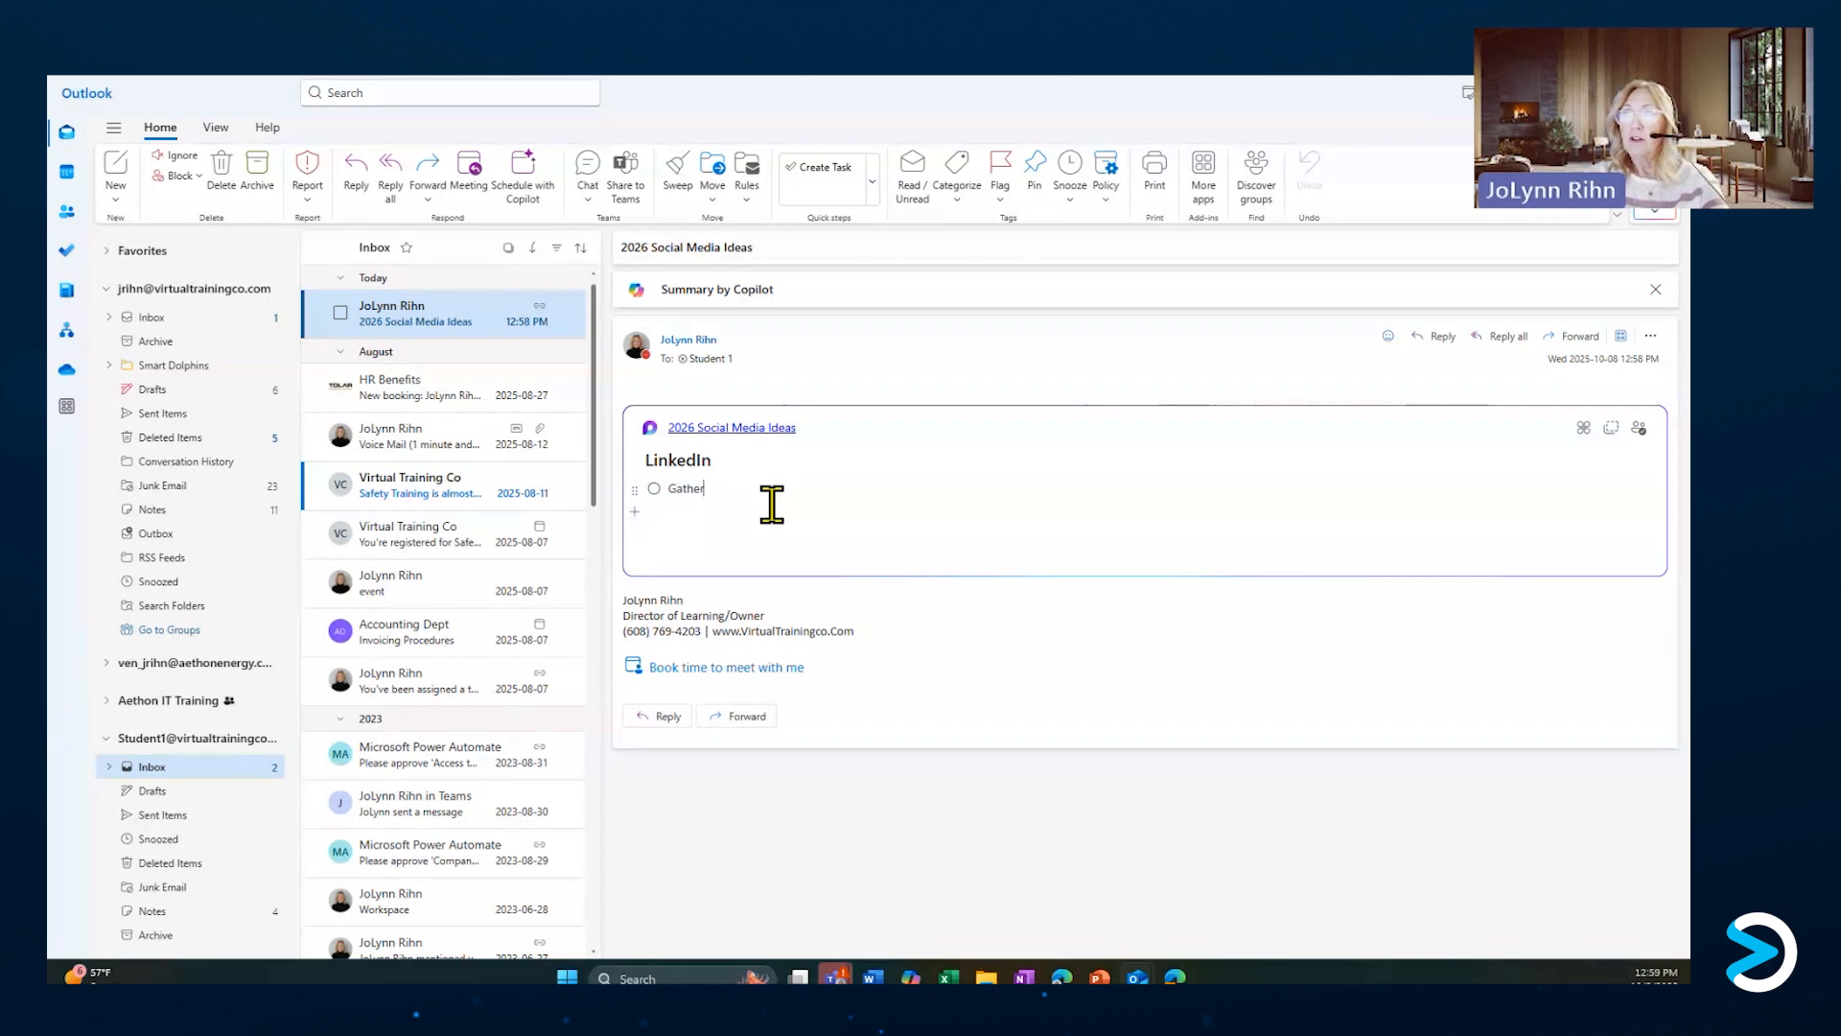
{"action": "type", "text": " re"}
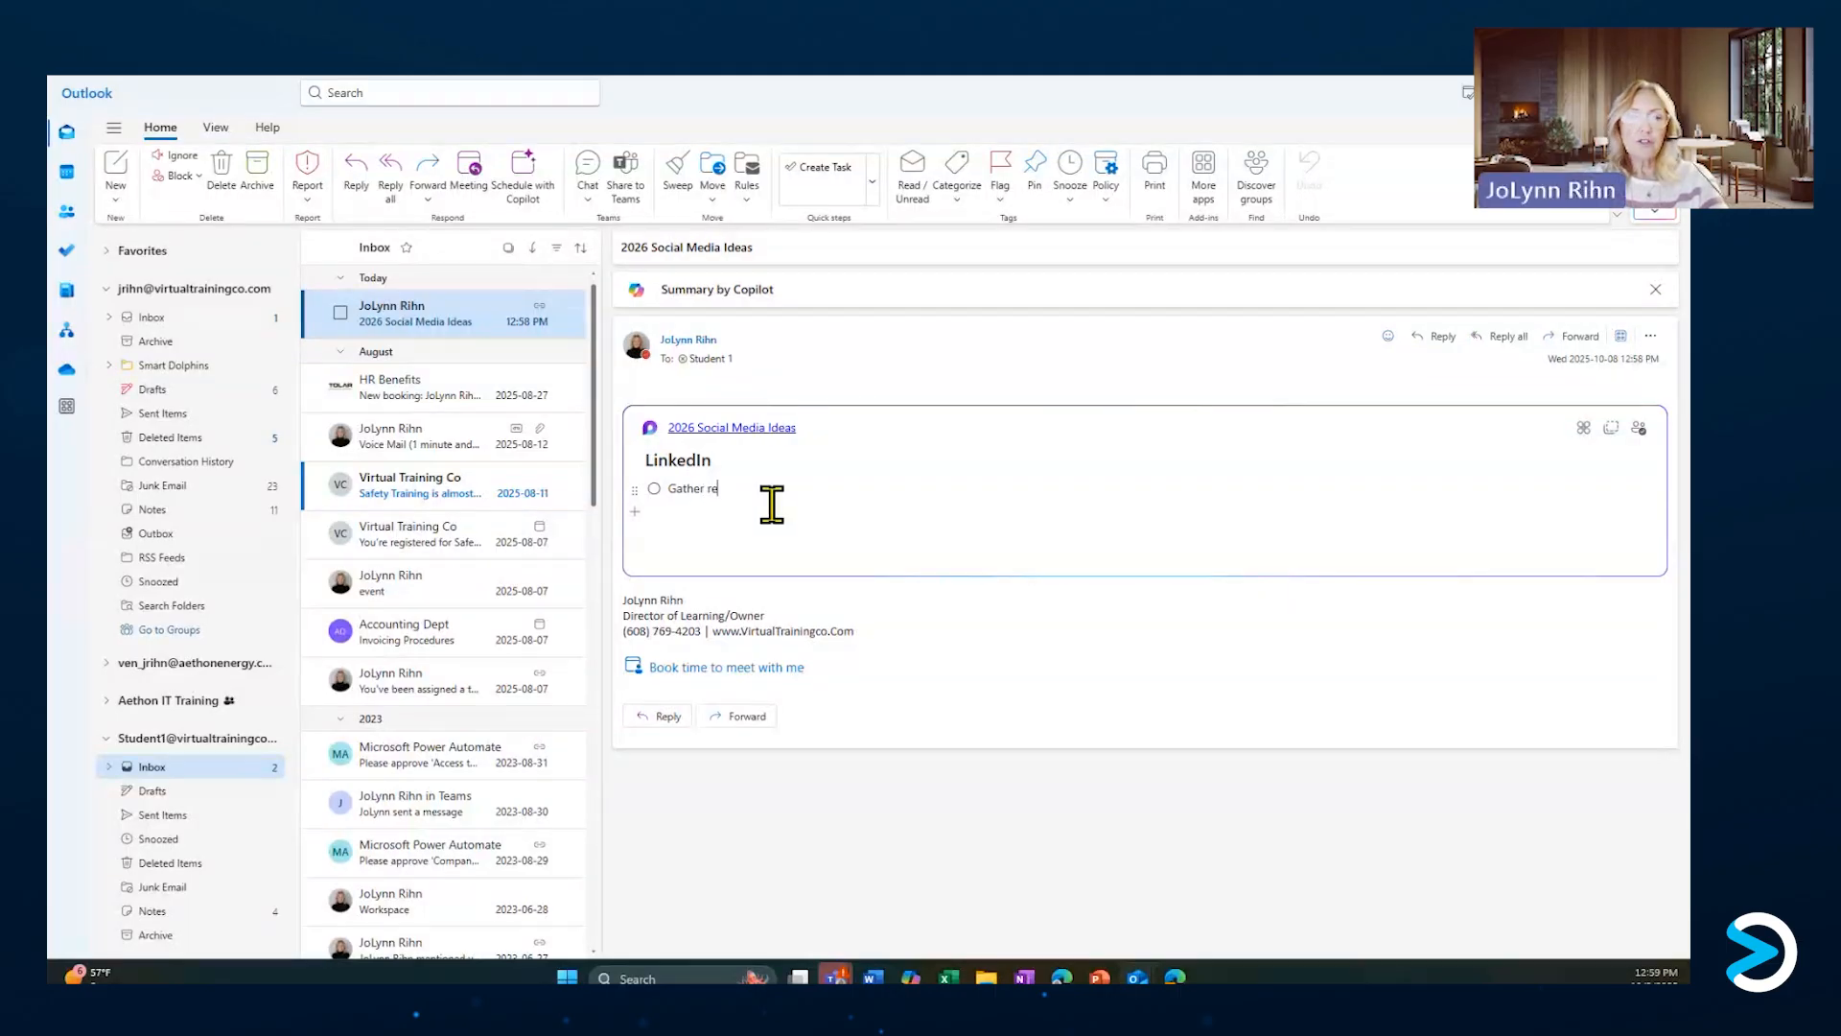
{"action": "key", "text": "BackSpace"}
{"action": "key", "text": "BackSpace"}
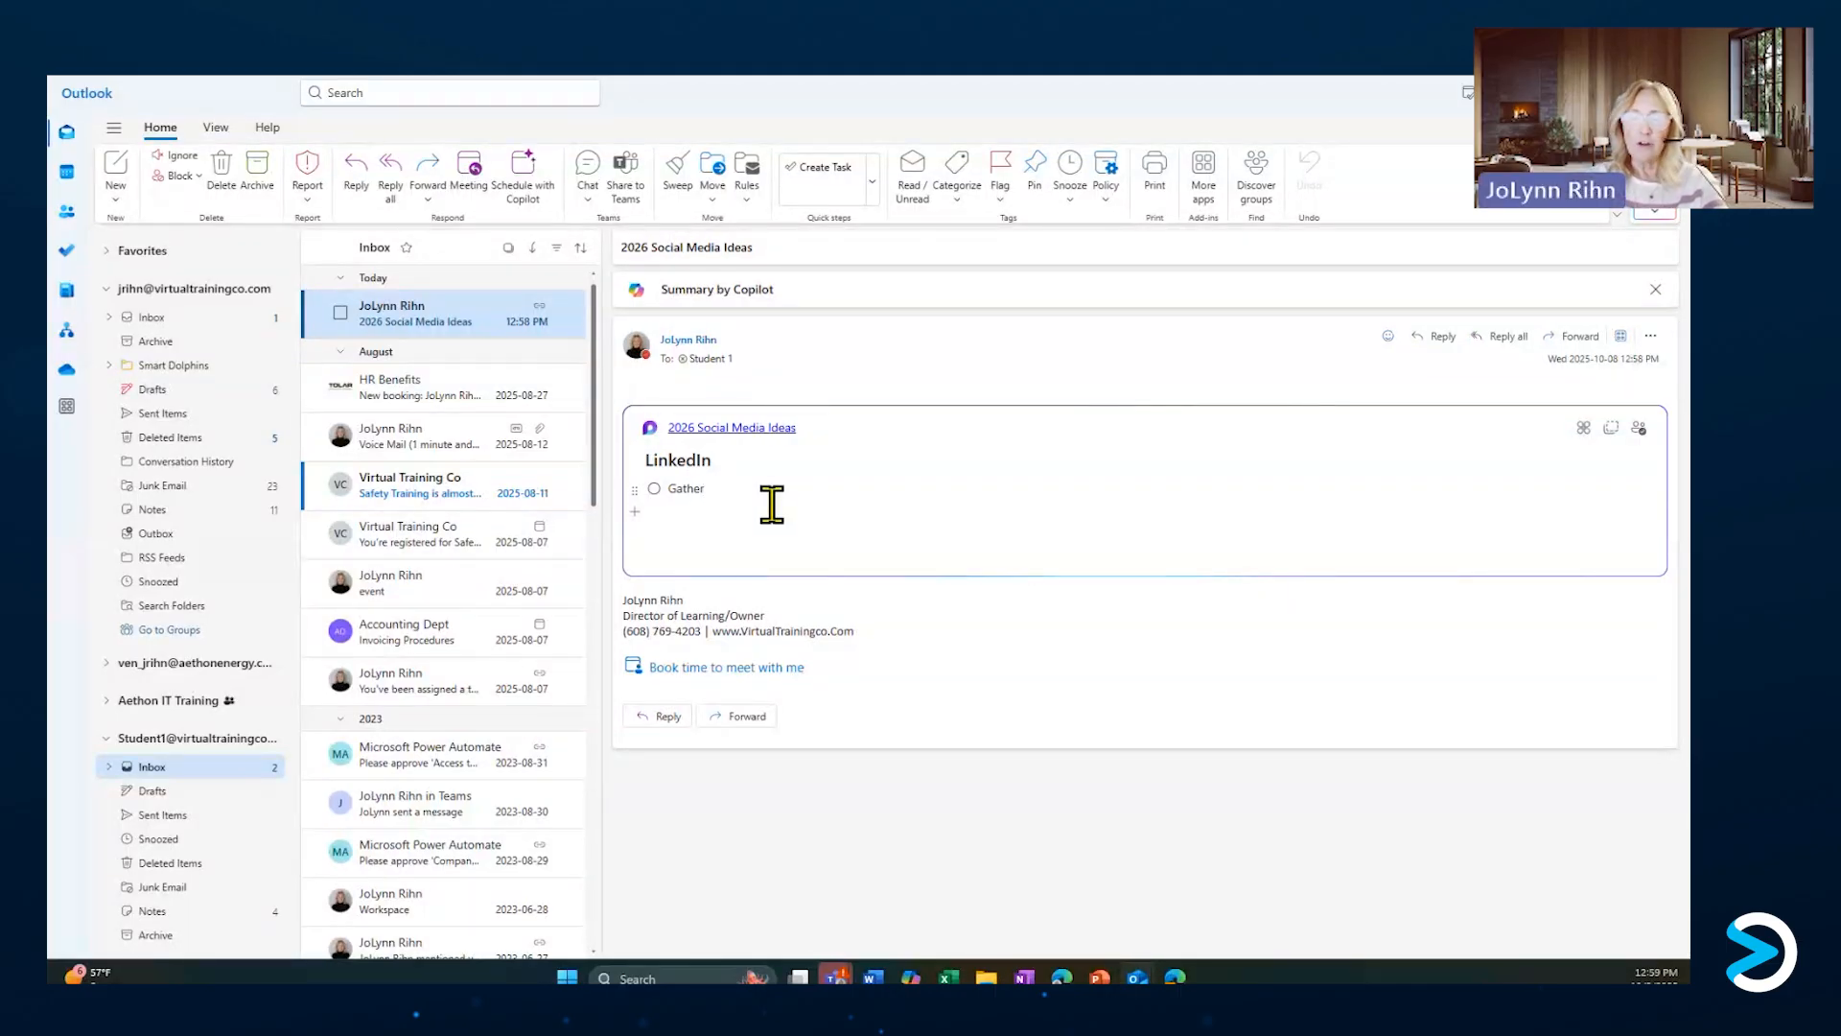
{"action": "type", "text": "infom"}
{"action": "key", "text": "BackSpace"}
{"action": "type", "text": "from"}
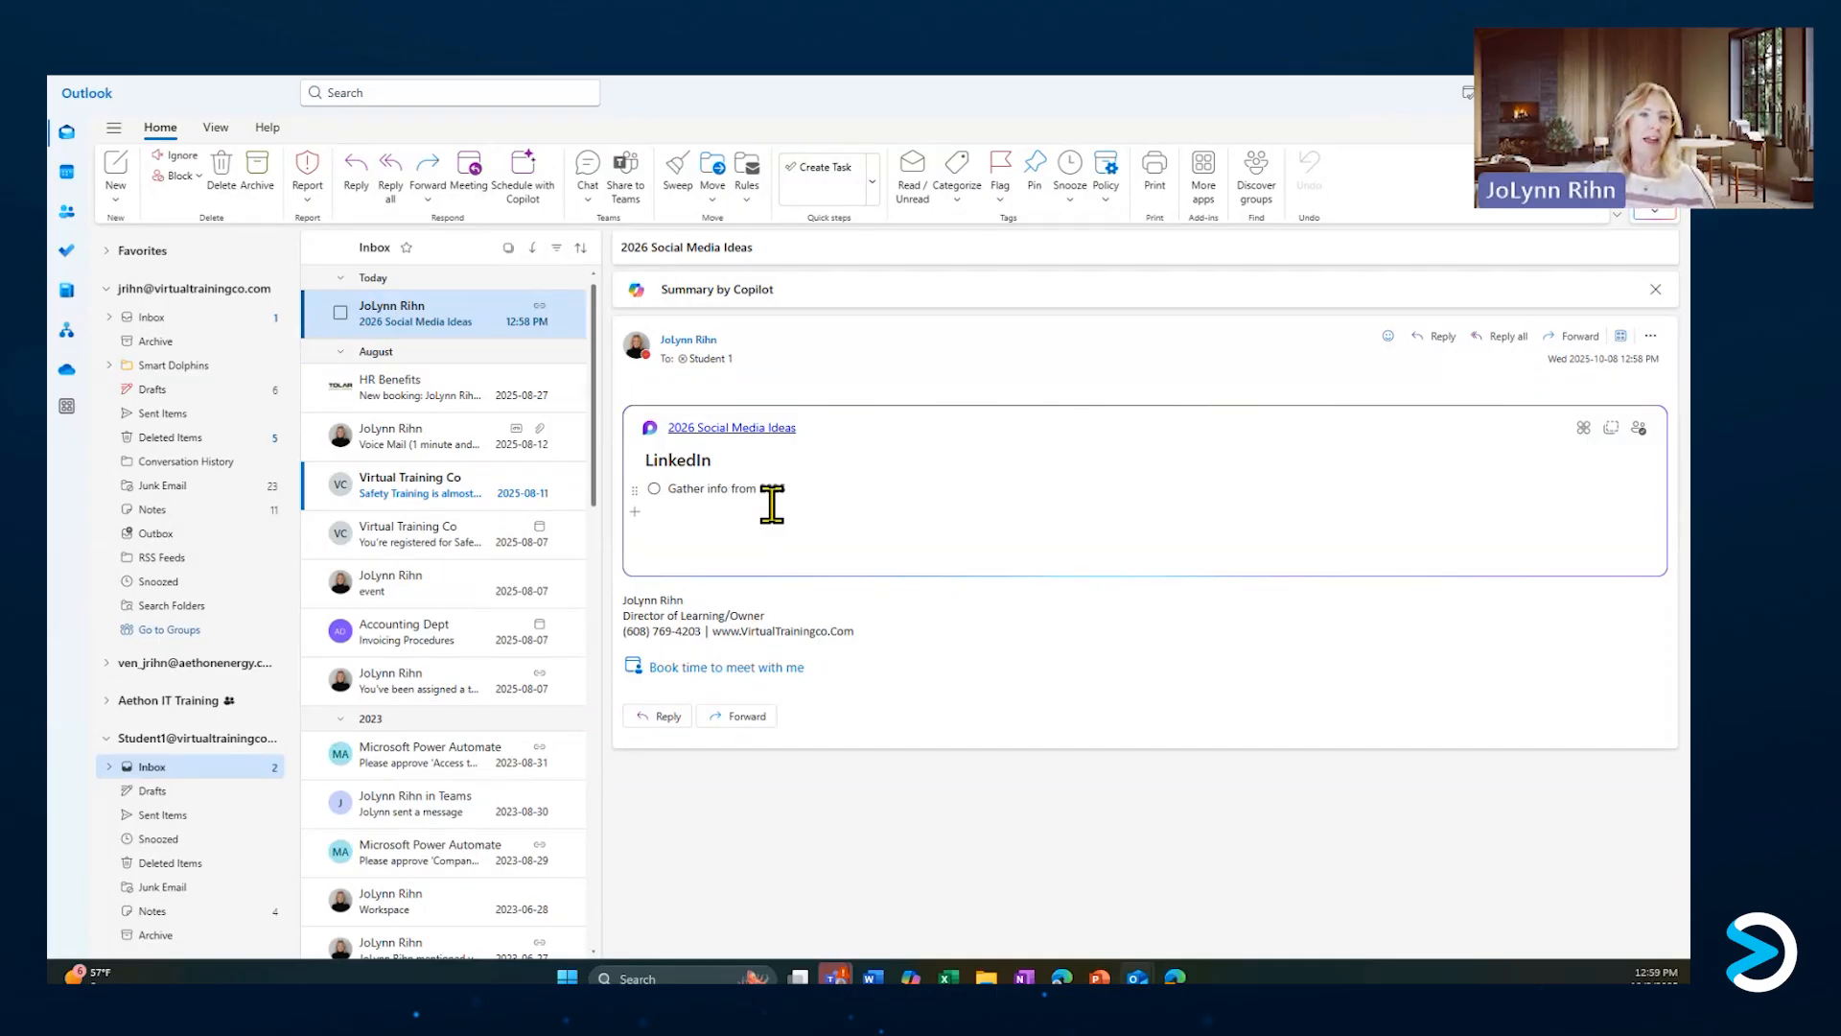
{"action": "type", "text": " 2025"}
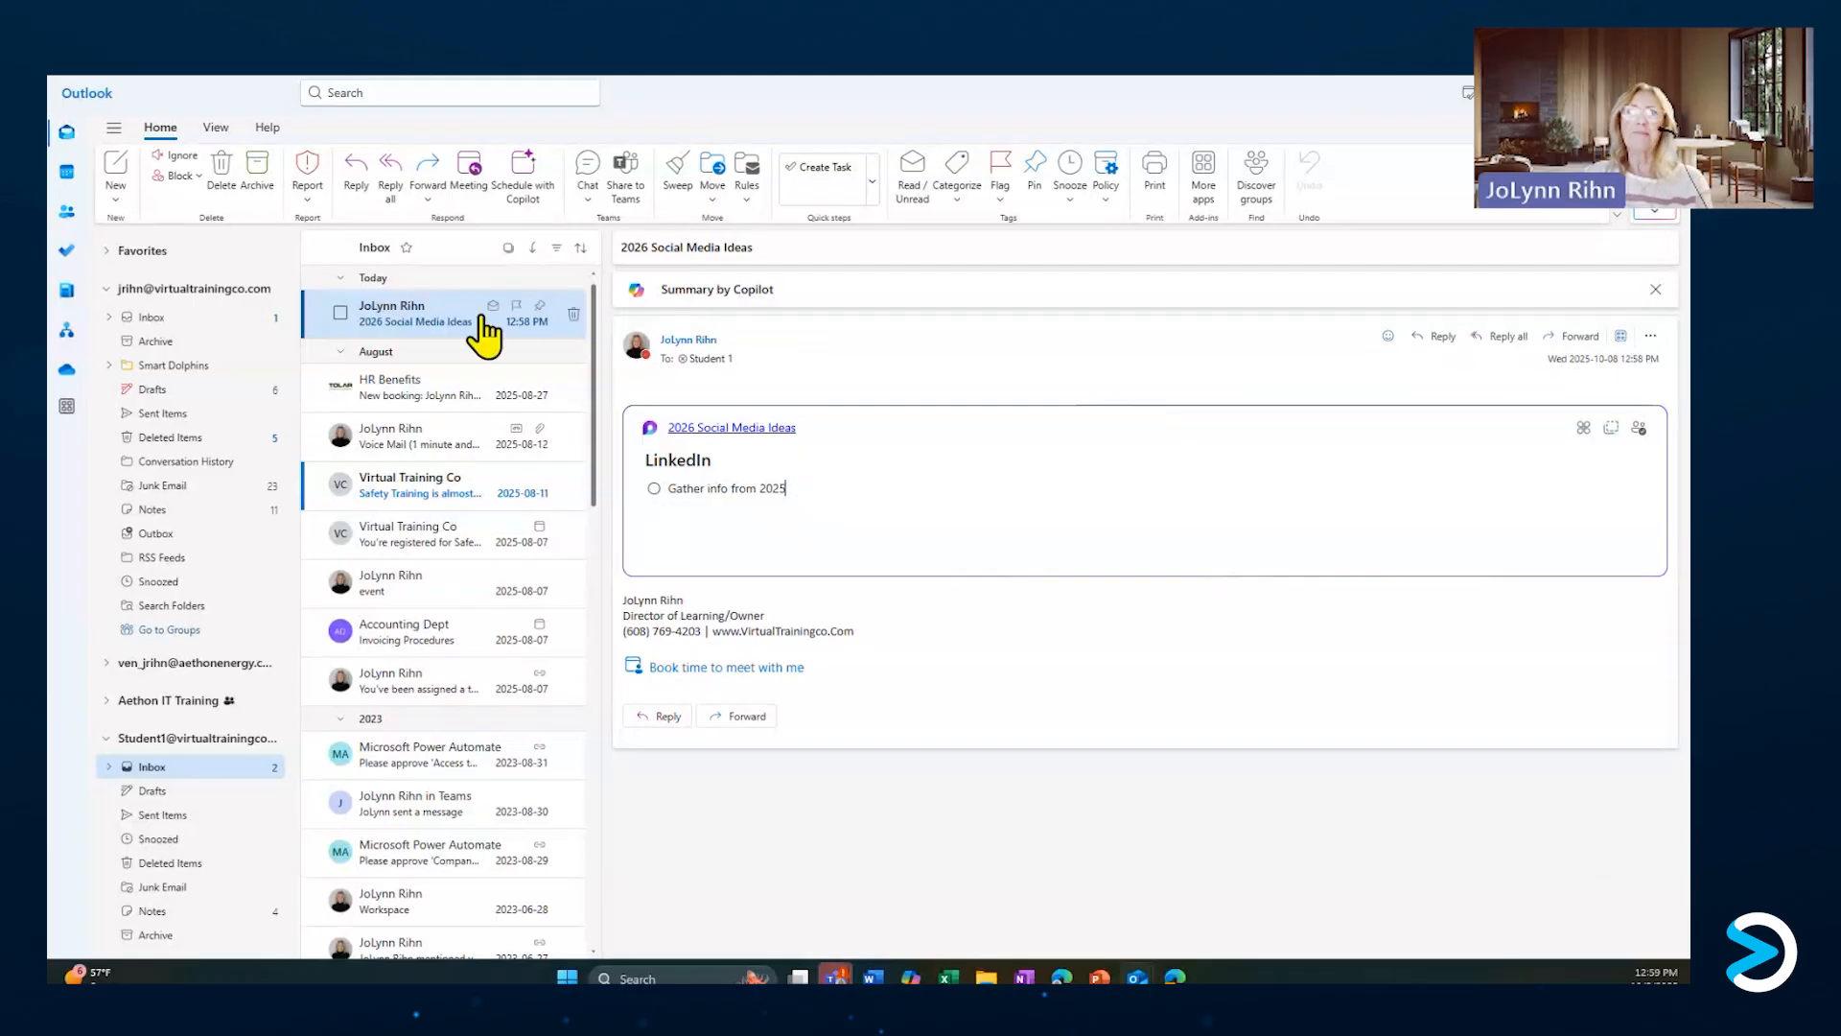
In the sender's sent copy of the "2026 Social Media Ideas" email, add a second checklist item reading "Cathup on the 4th qtr".
{"action": "left_click", "coordinate": [180, 413]}
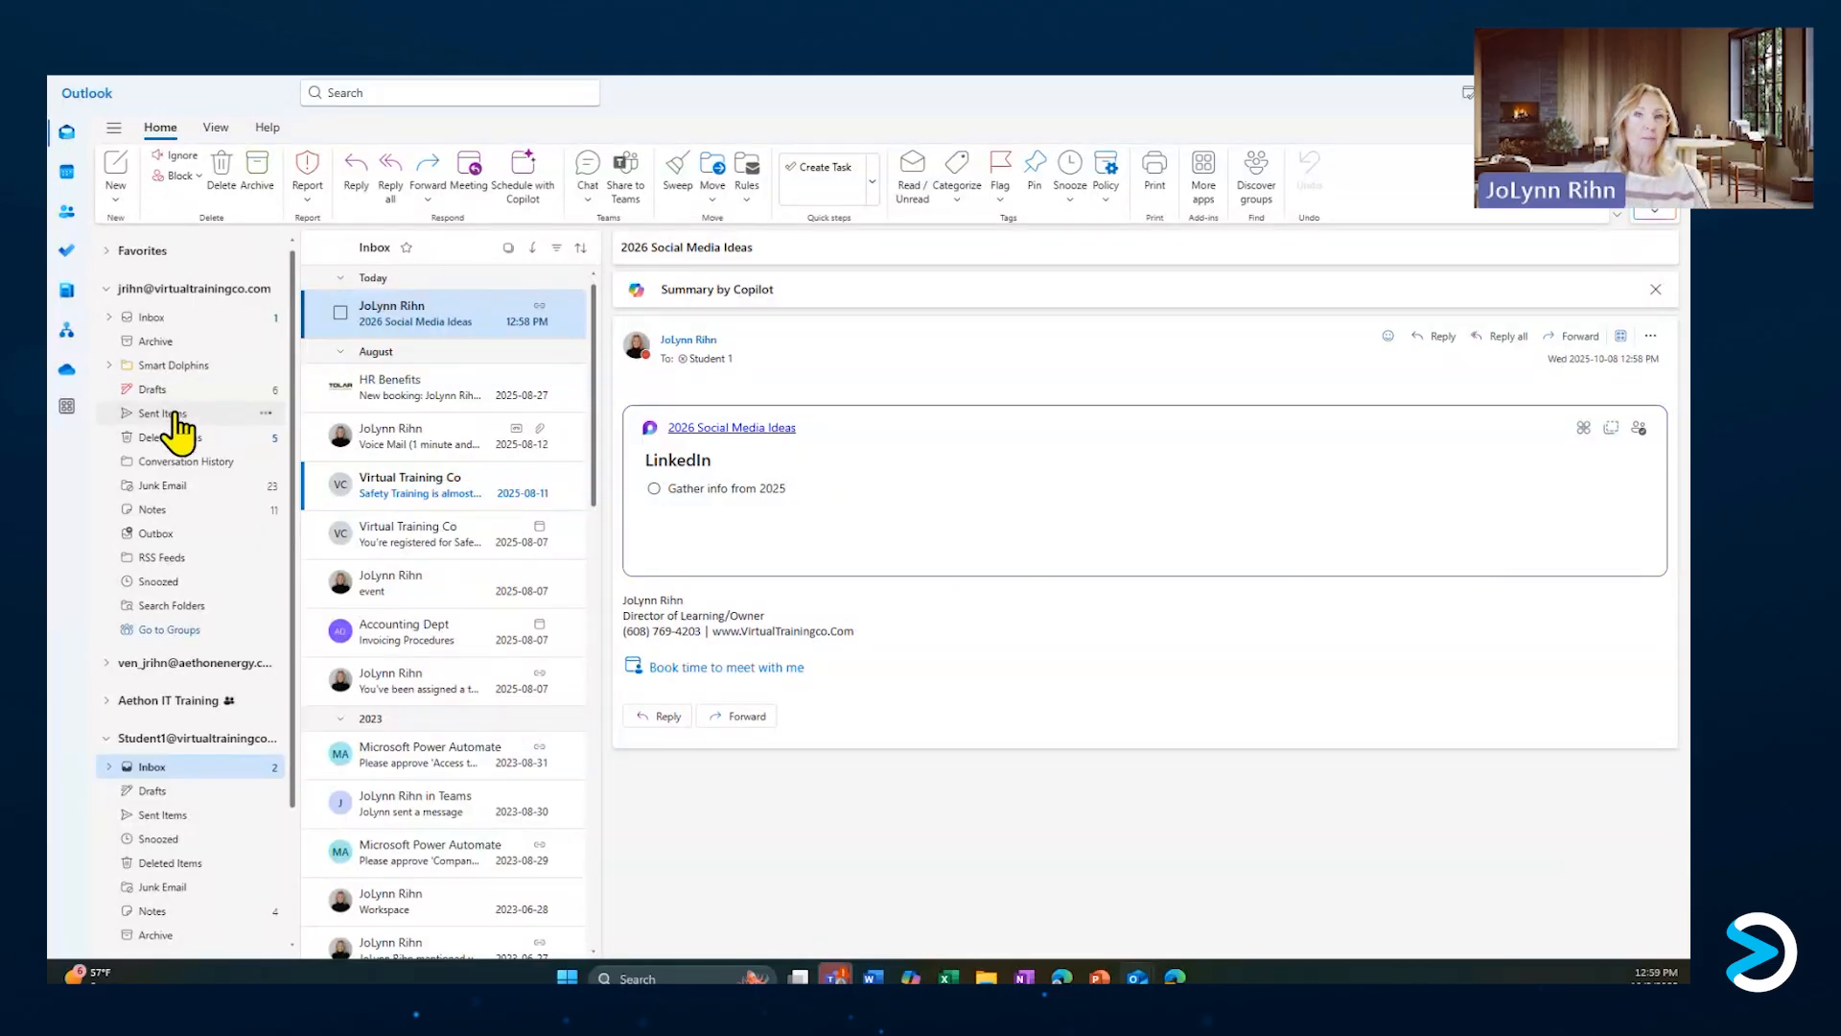
{"action": "left_click", "coordinate": [424, 326]}
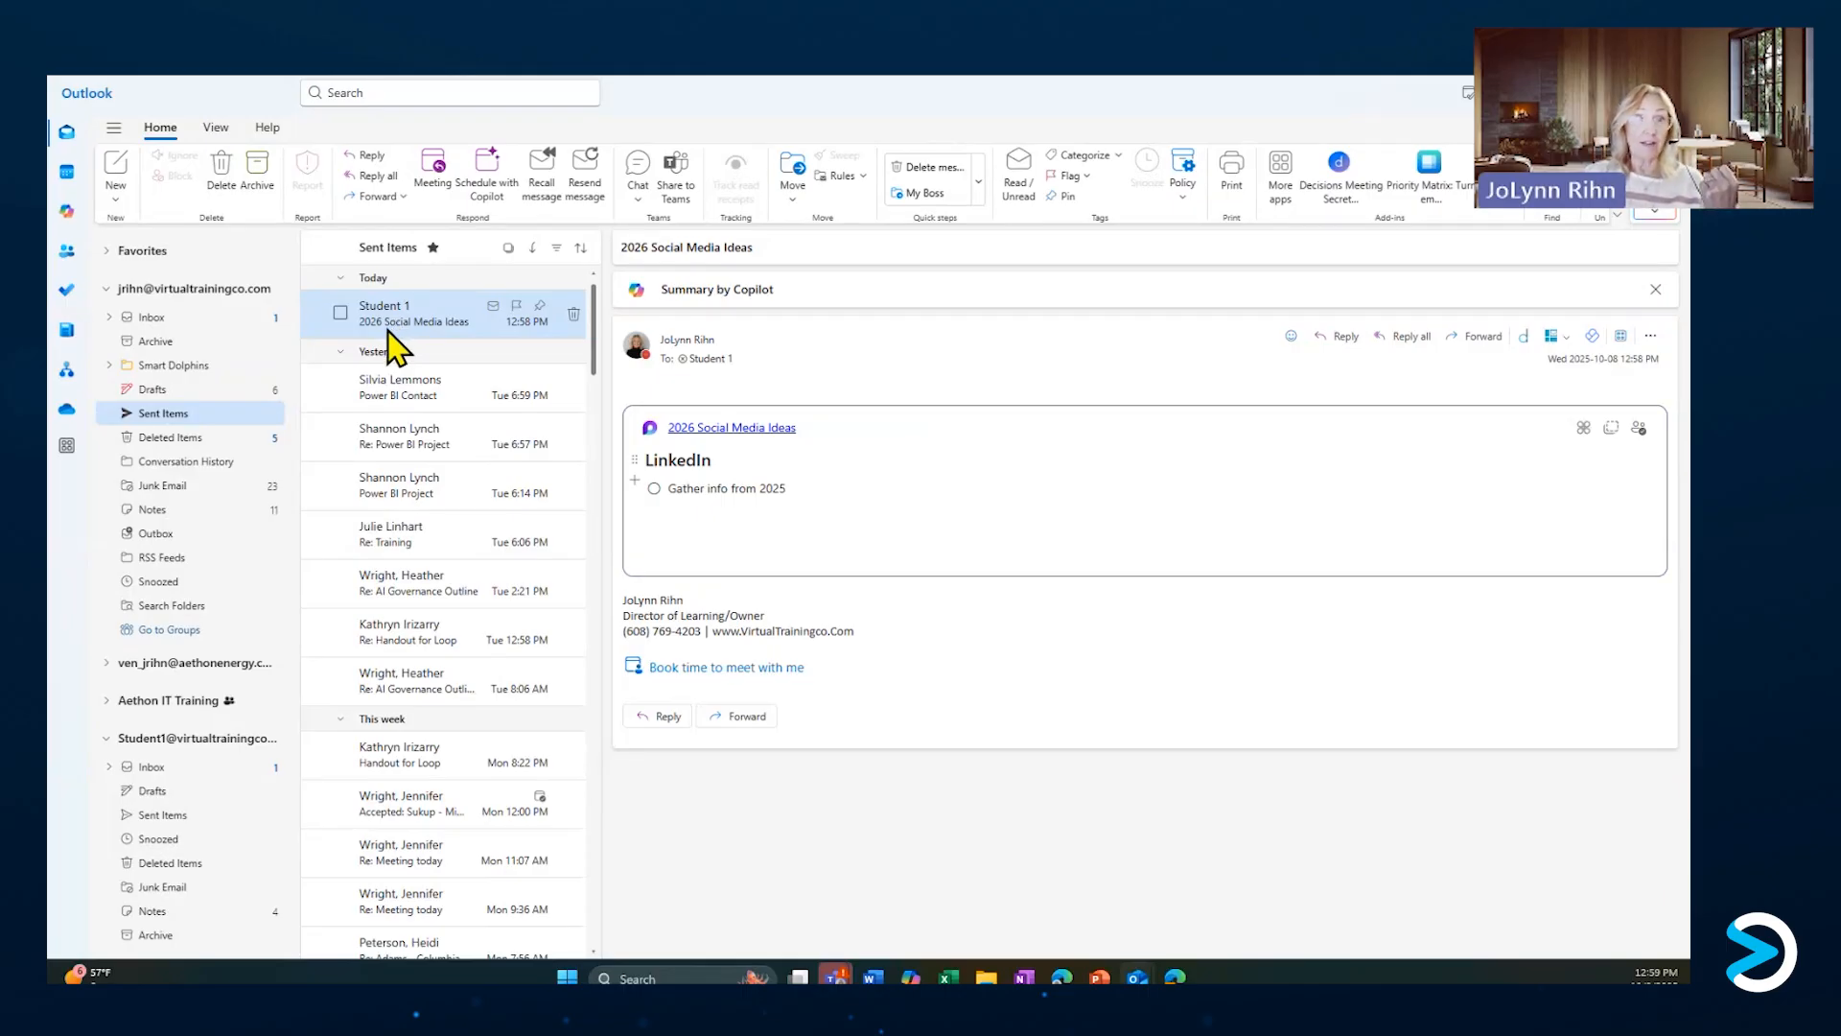
{"action": "left_click", "coordinate": [810, 498]}
{"action": "left_click", "coordinate": [635, 519]}
{"action": "left_click", "coordinate": [710, 523]}
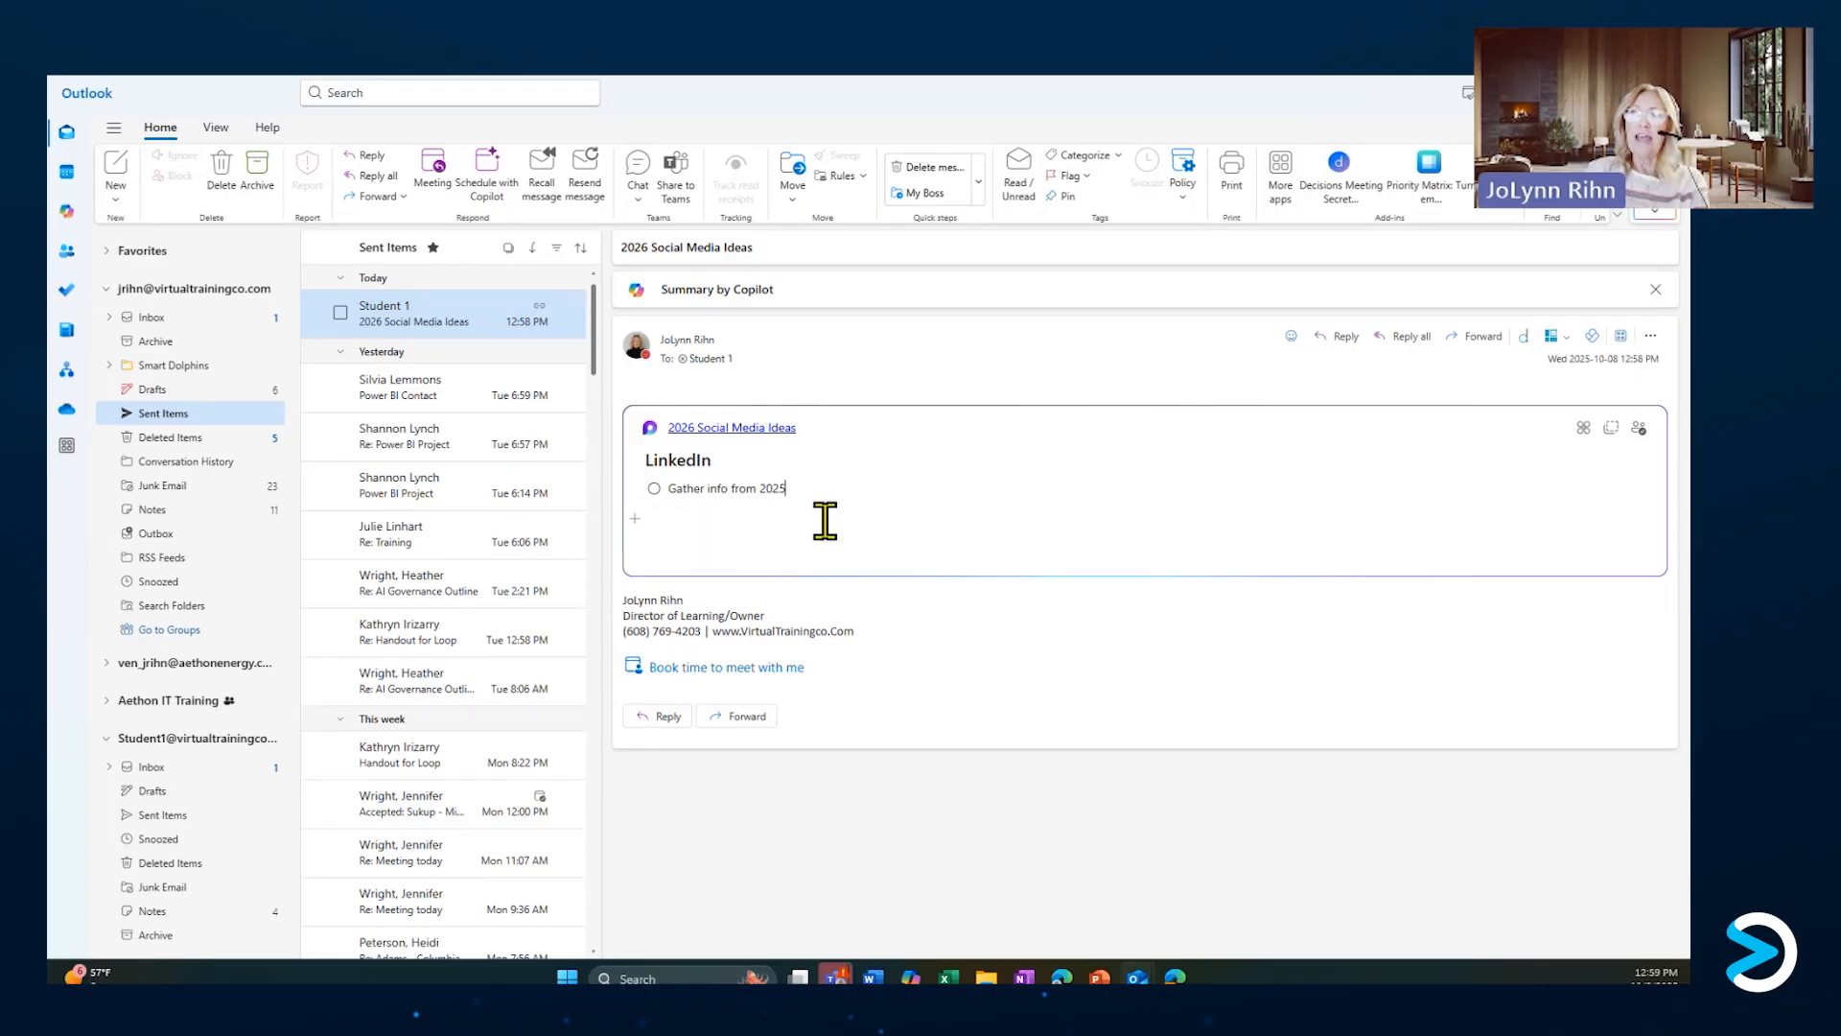
{"action": "key", "text": "Return"}
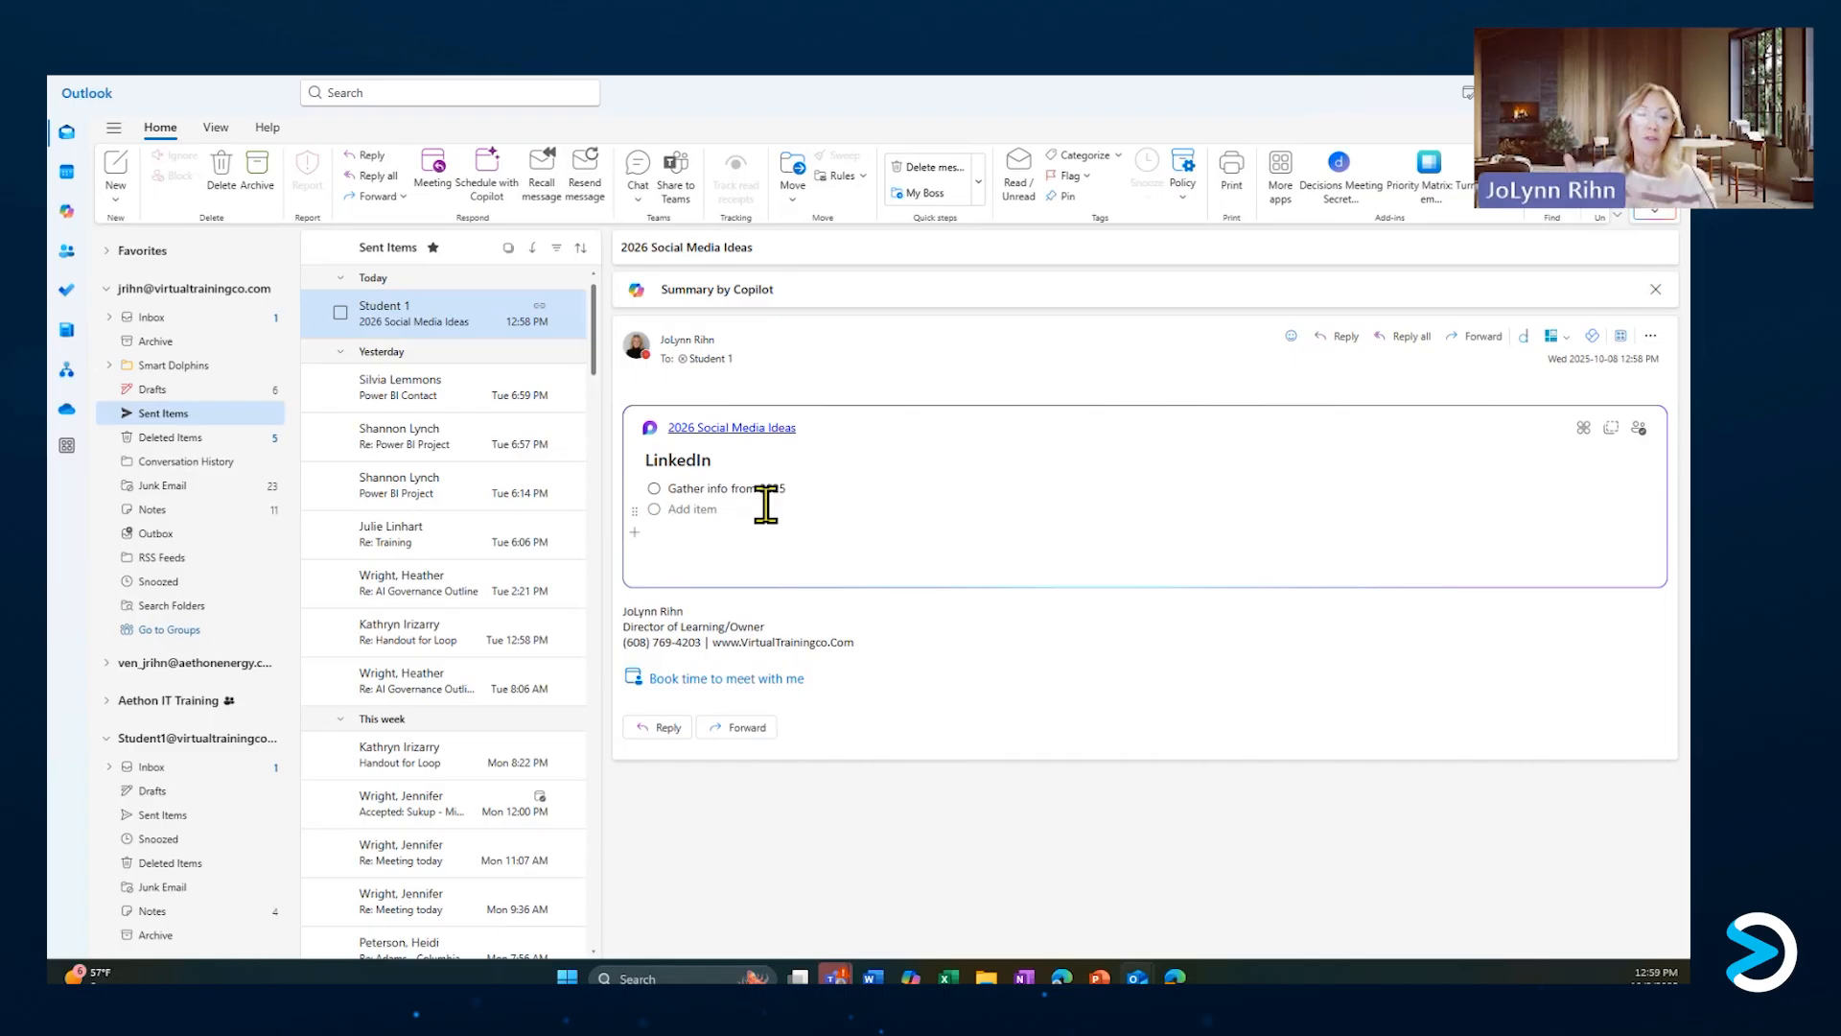
{"action": "type", "text": "Ca"}
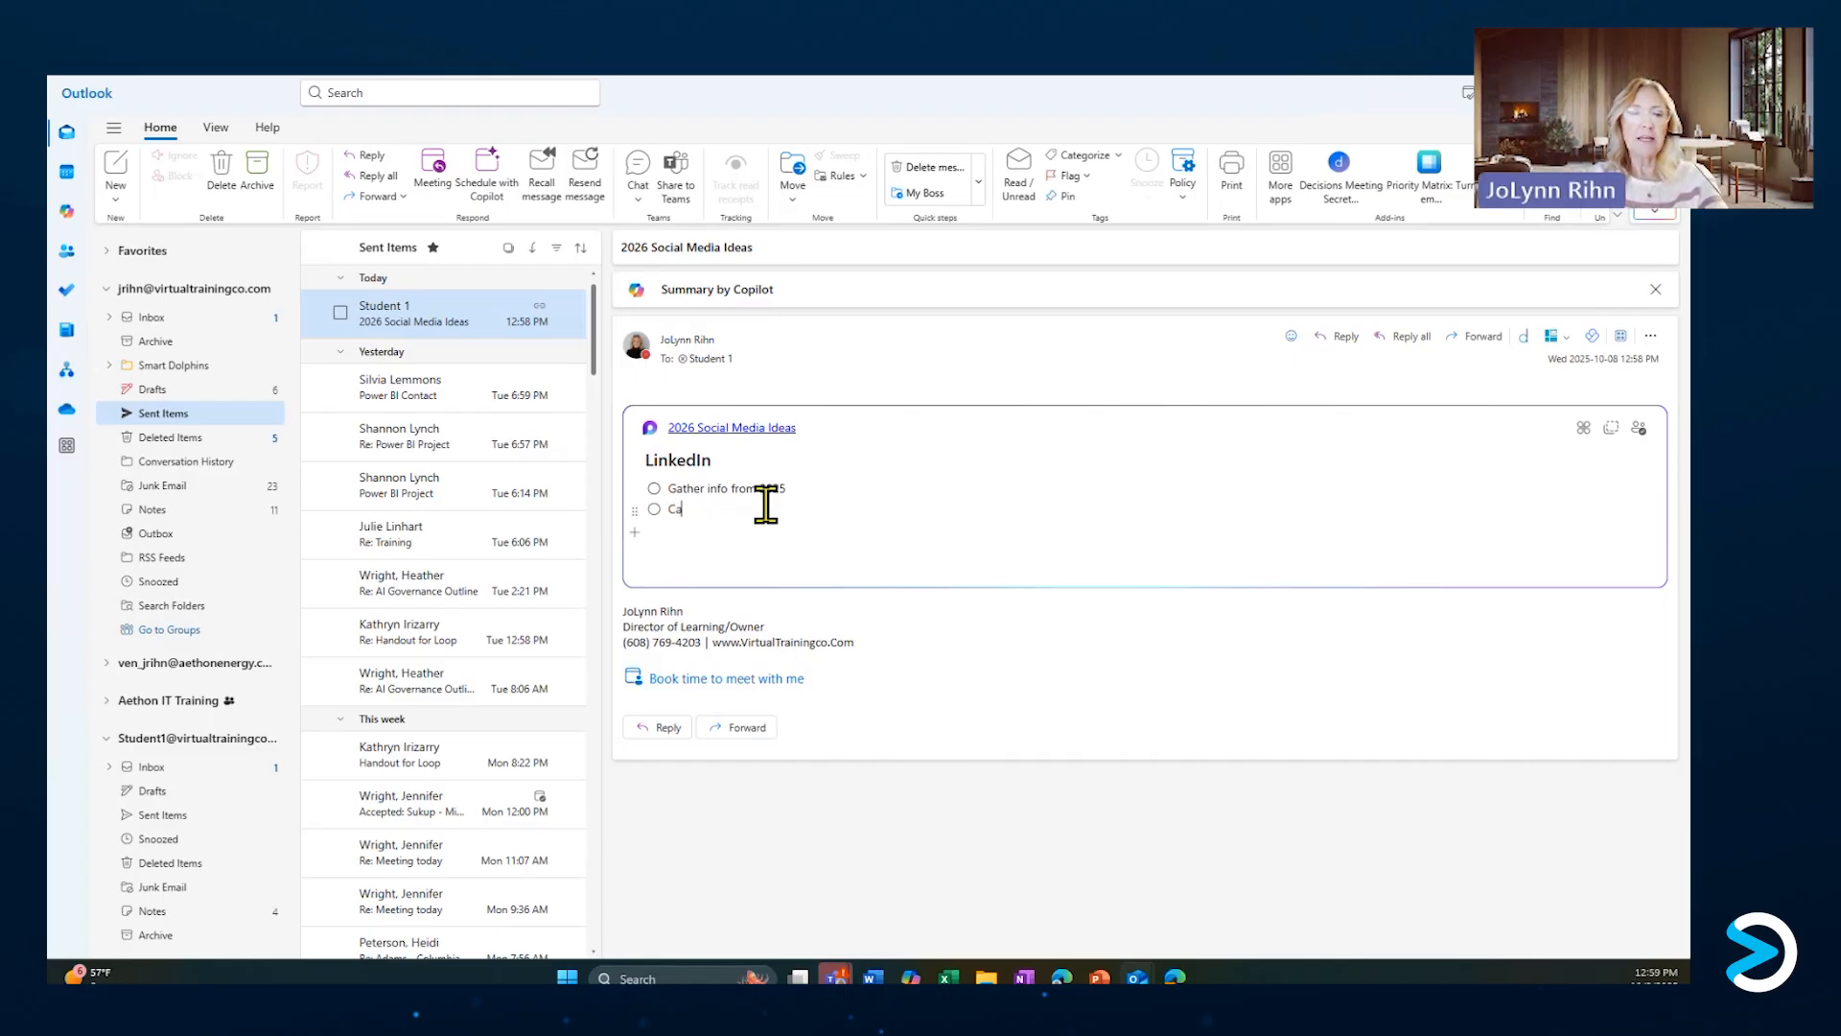
{"action": "type", "text": "thup on the 4th qtr"}
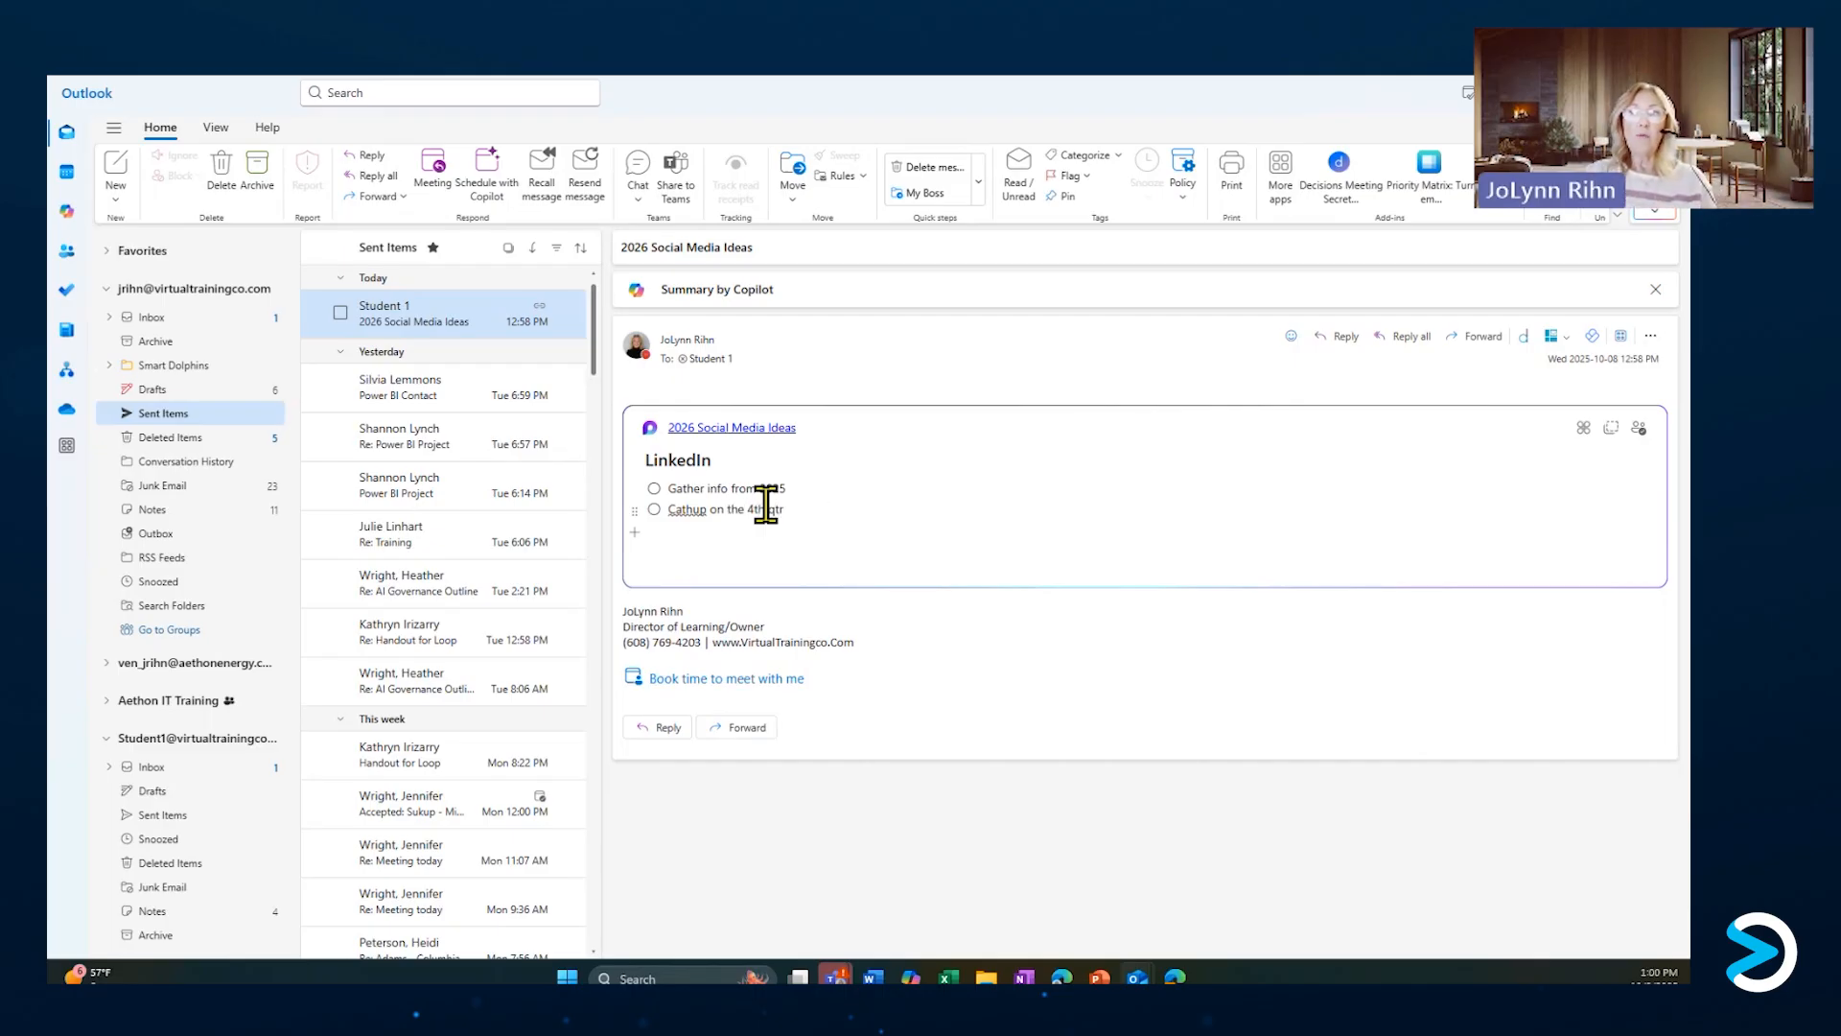
{"action": "right_click", "coordinate": [686, 509]}
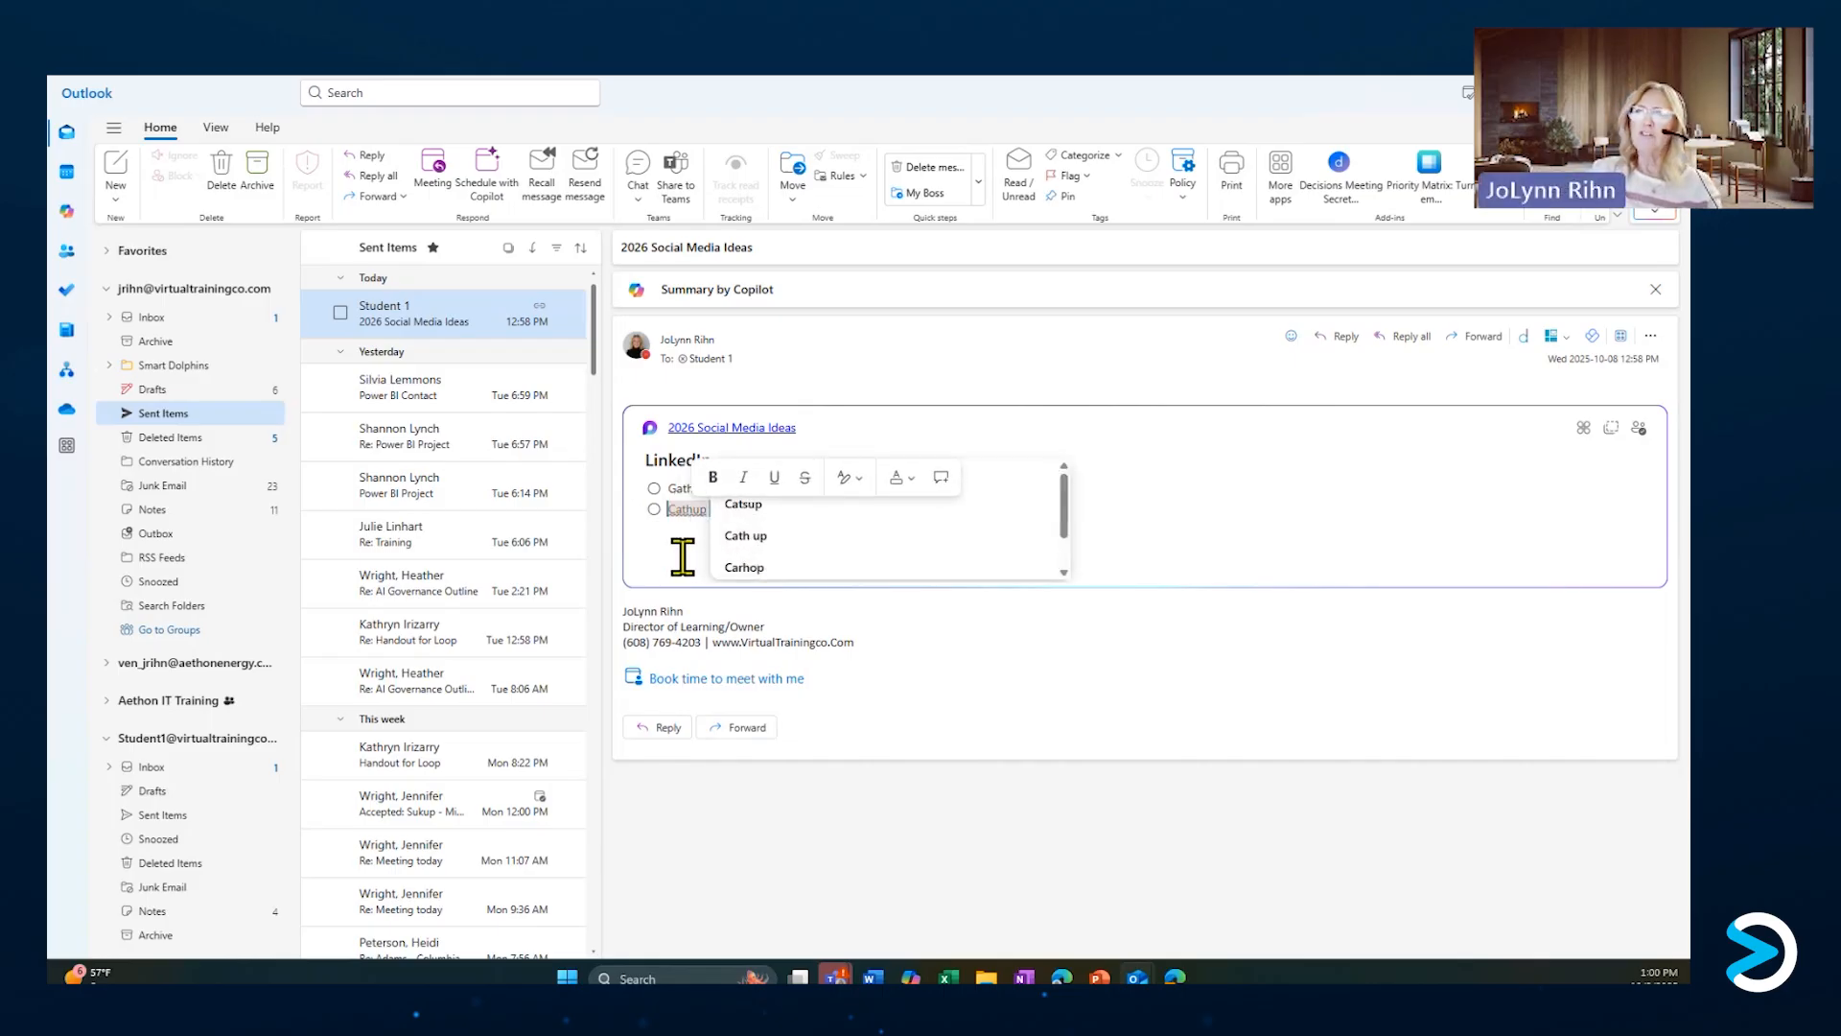
{"action": "left_click", "coordinate": [683, 557]}
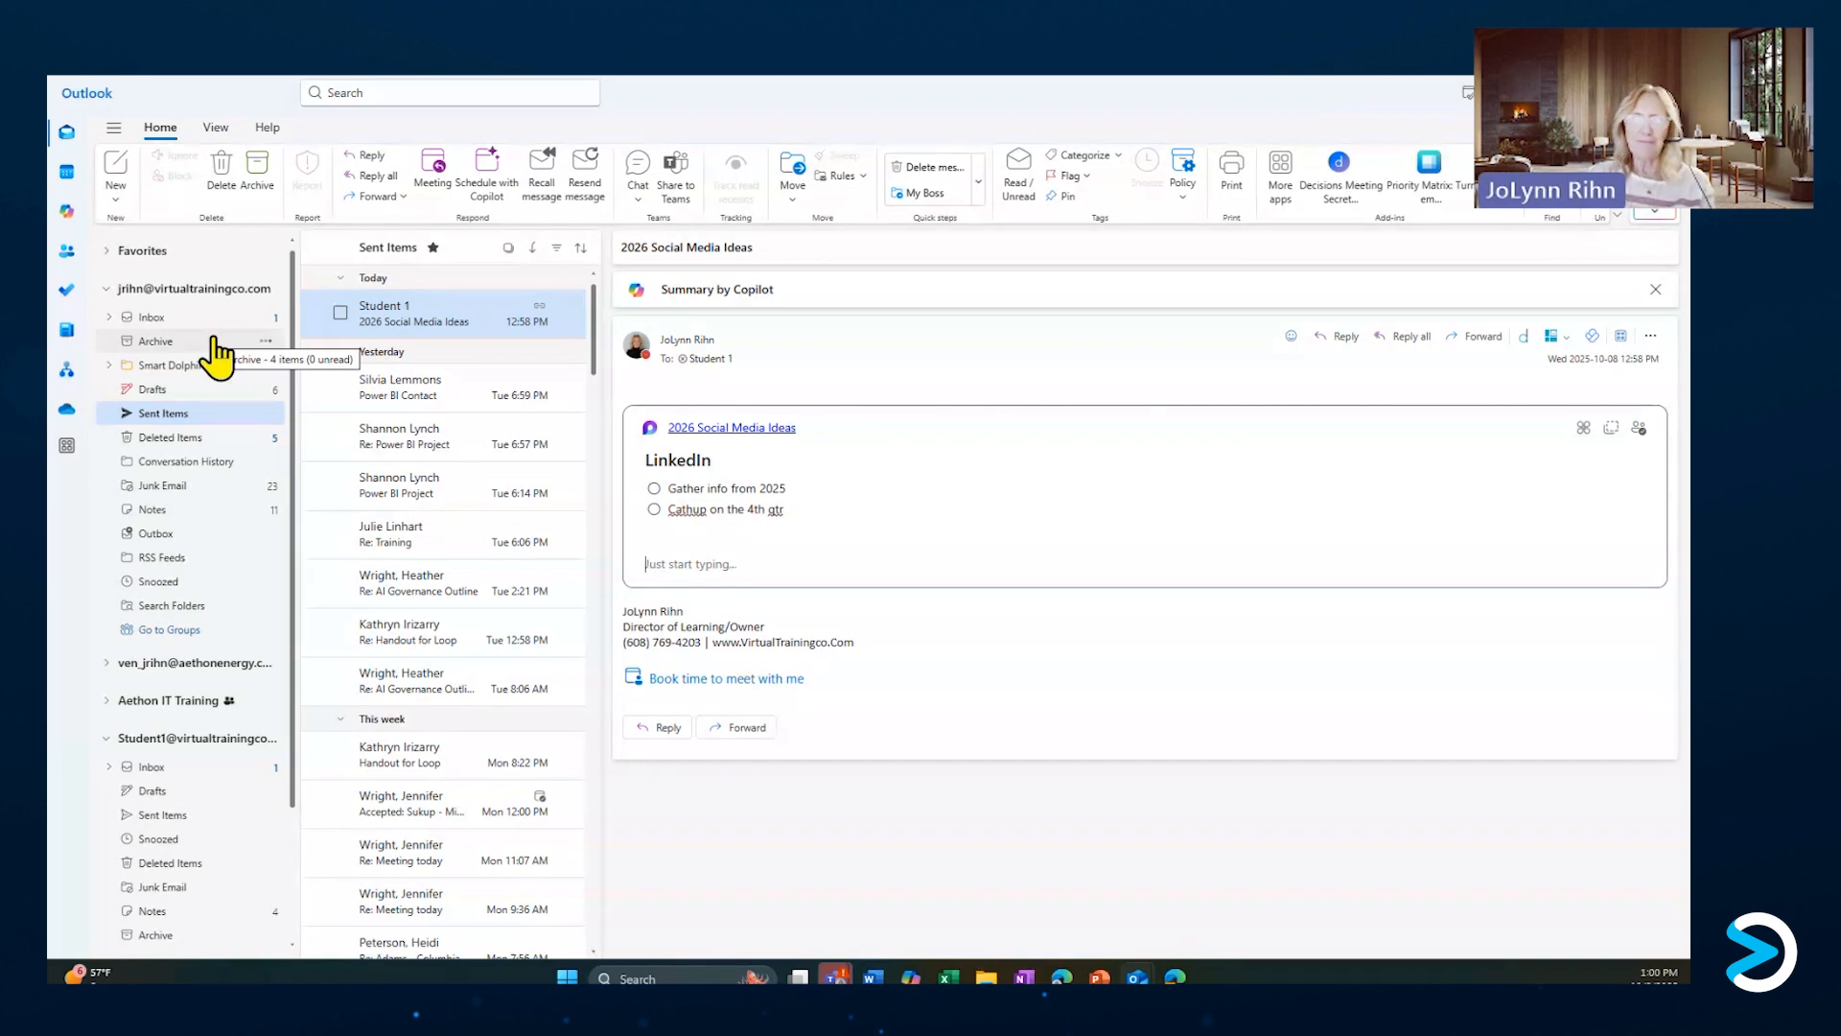
Switch to the Loop workspace and look through its recent pages and components and the page search.
{"action": "left_click", "coordinate": [403, 389]}
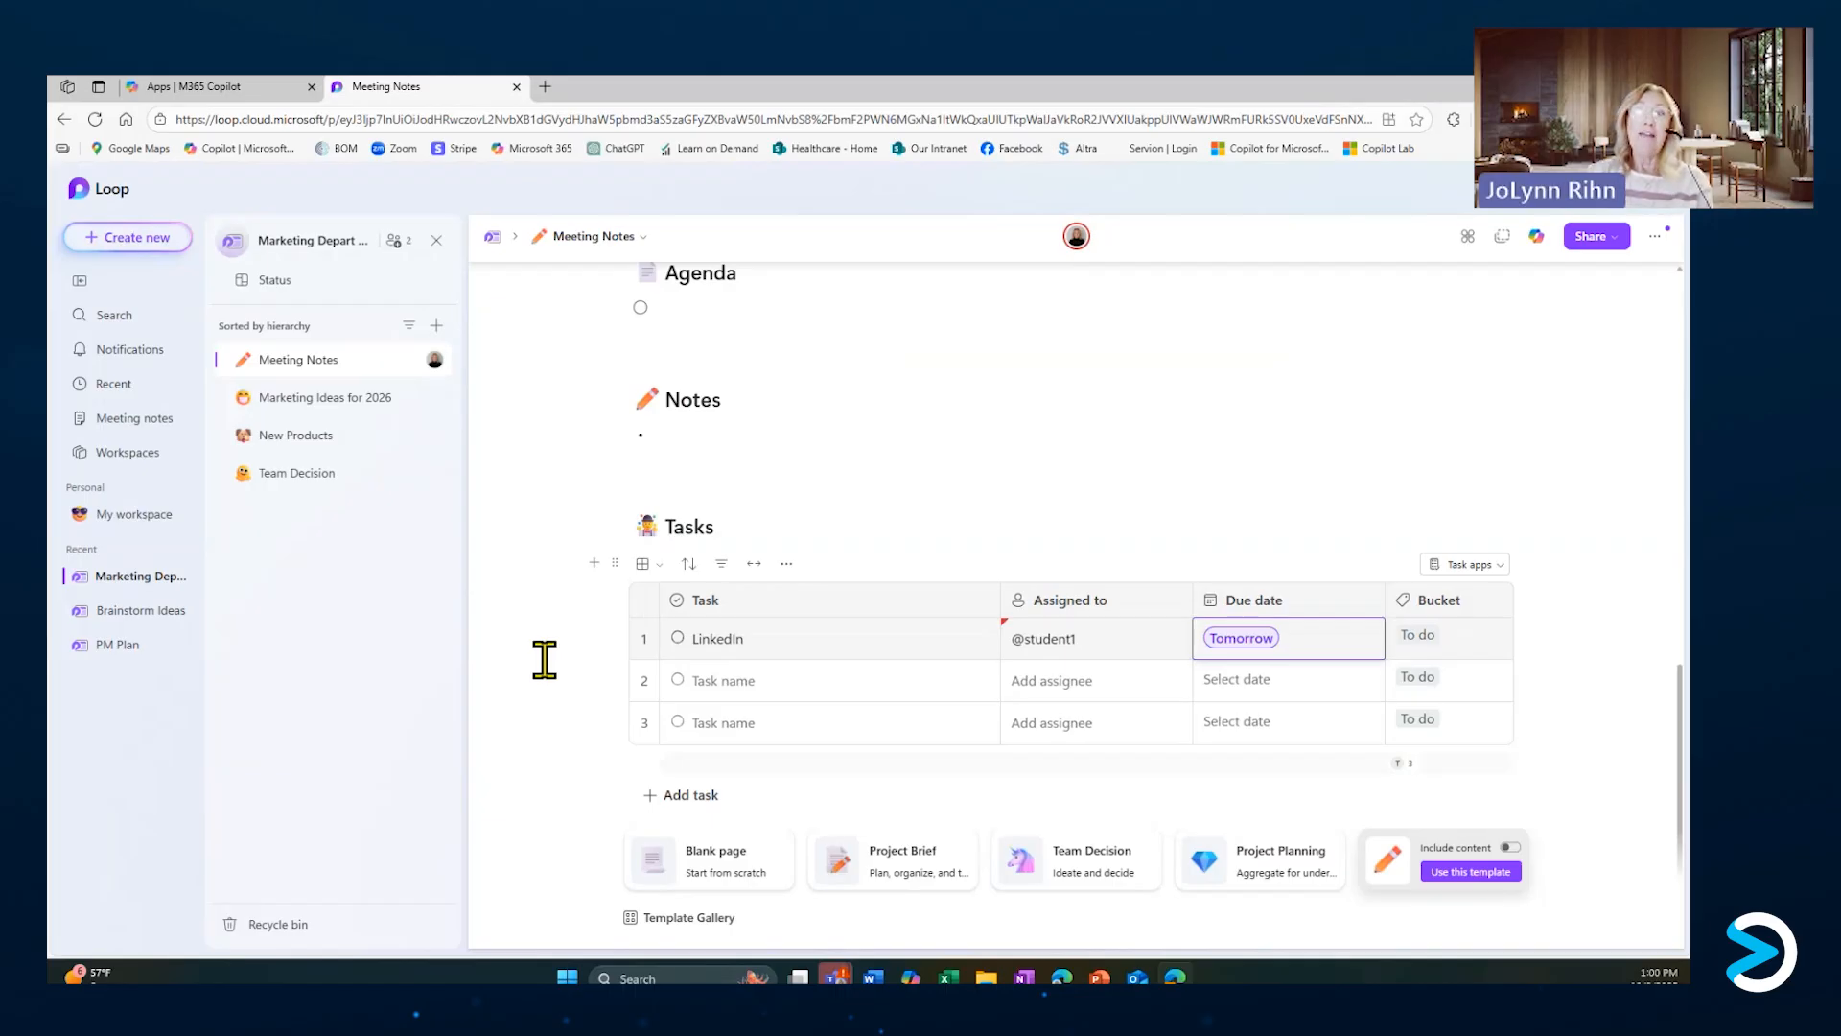
{"action": "left_click", "coordinate": [113, 386]}
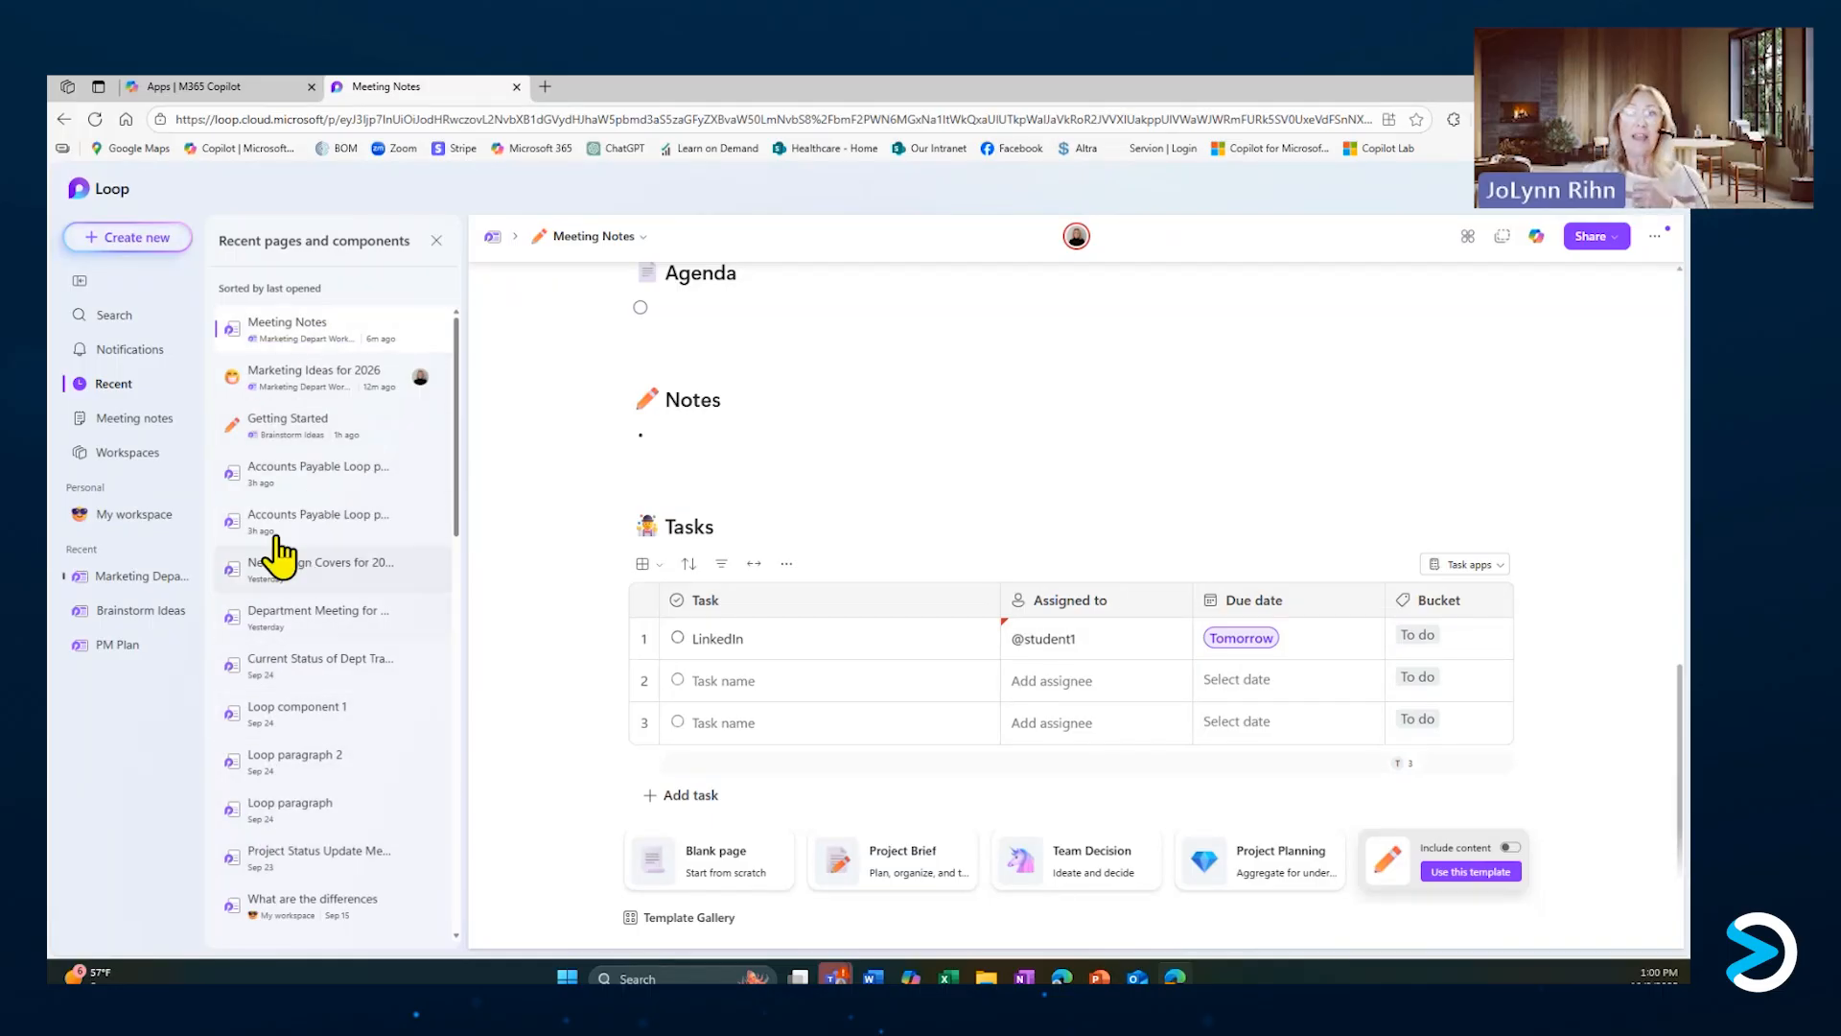
{"action": "left_click", "coordinate": [125, 324]}
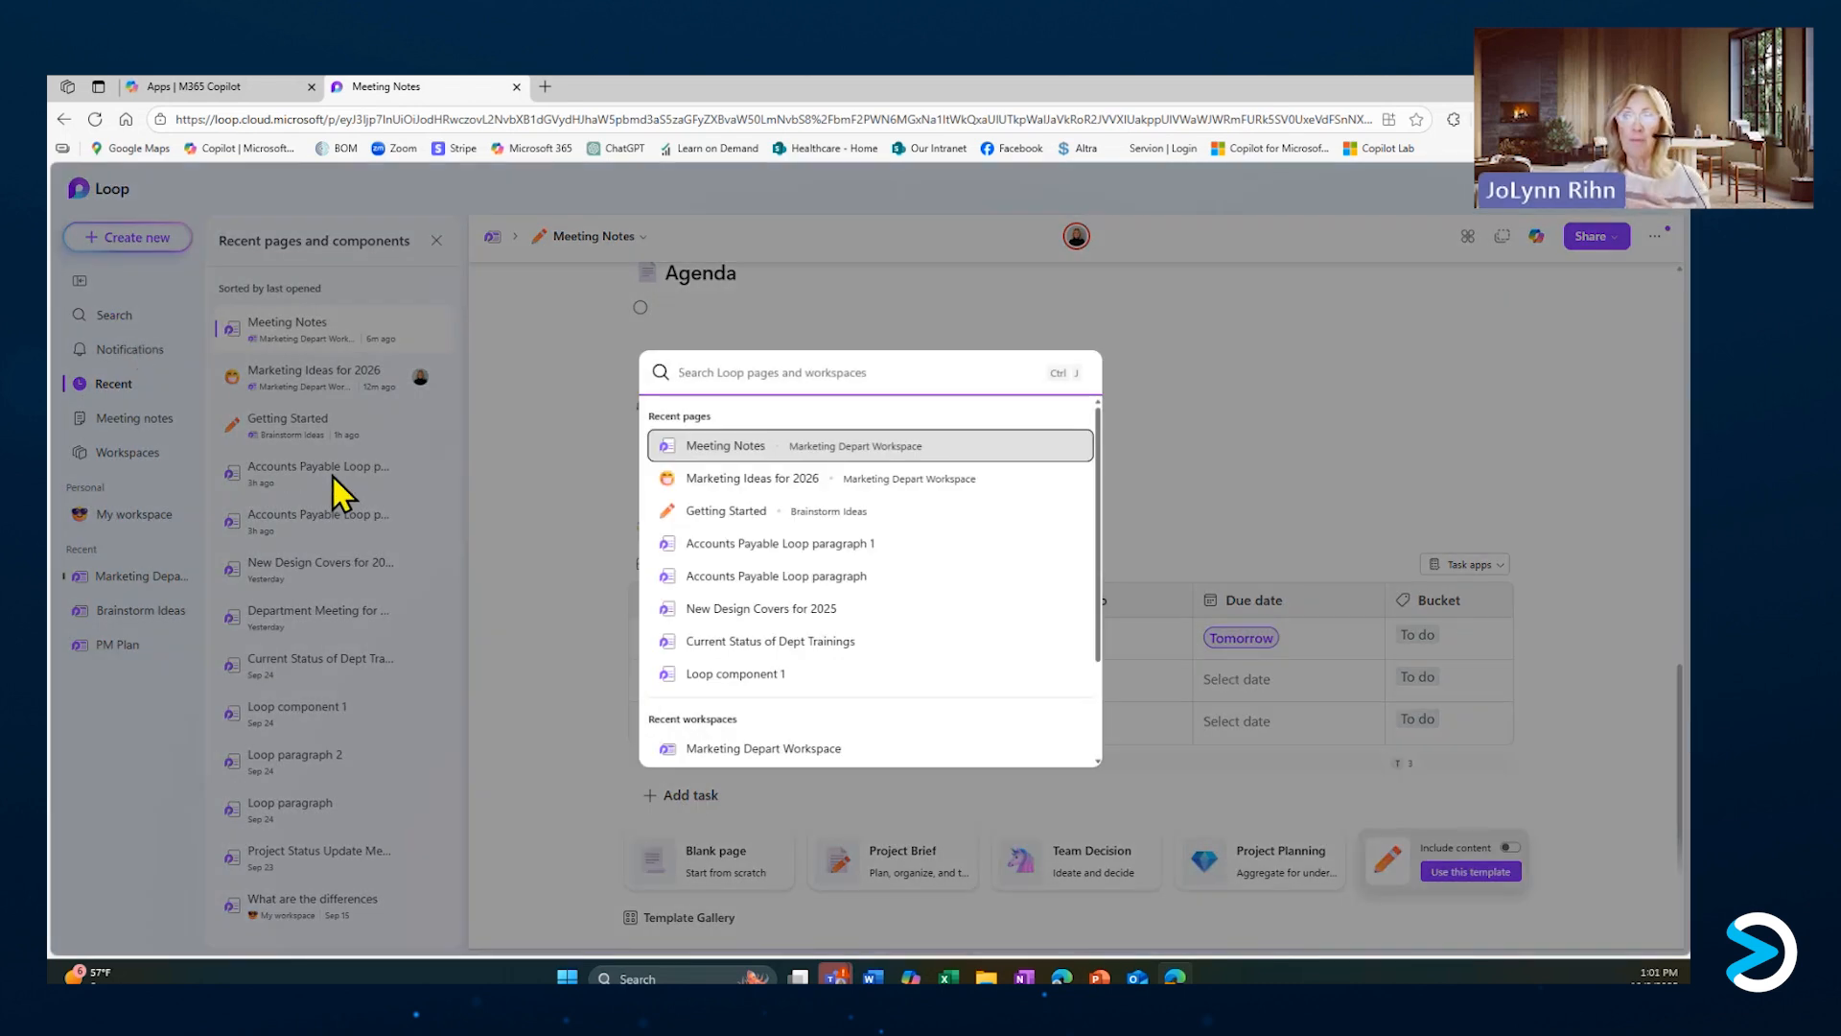
{"action": "left_click", "coordinate": [843, 301]}
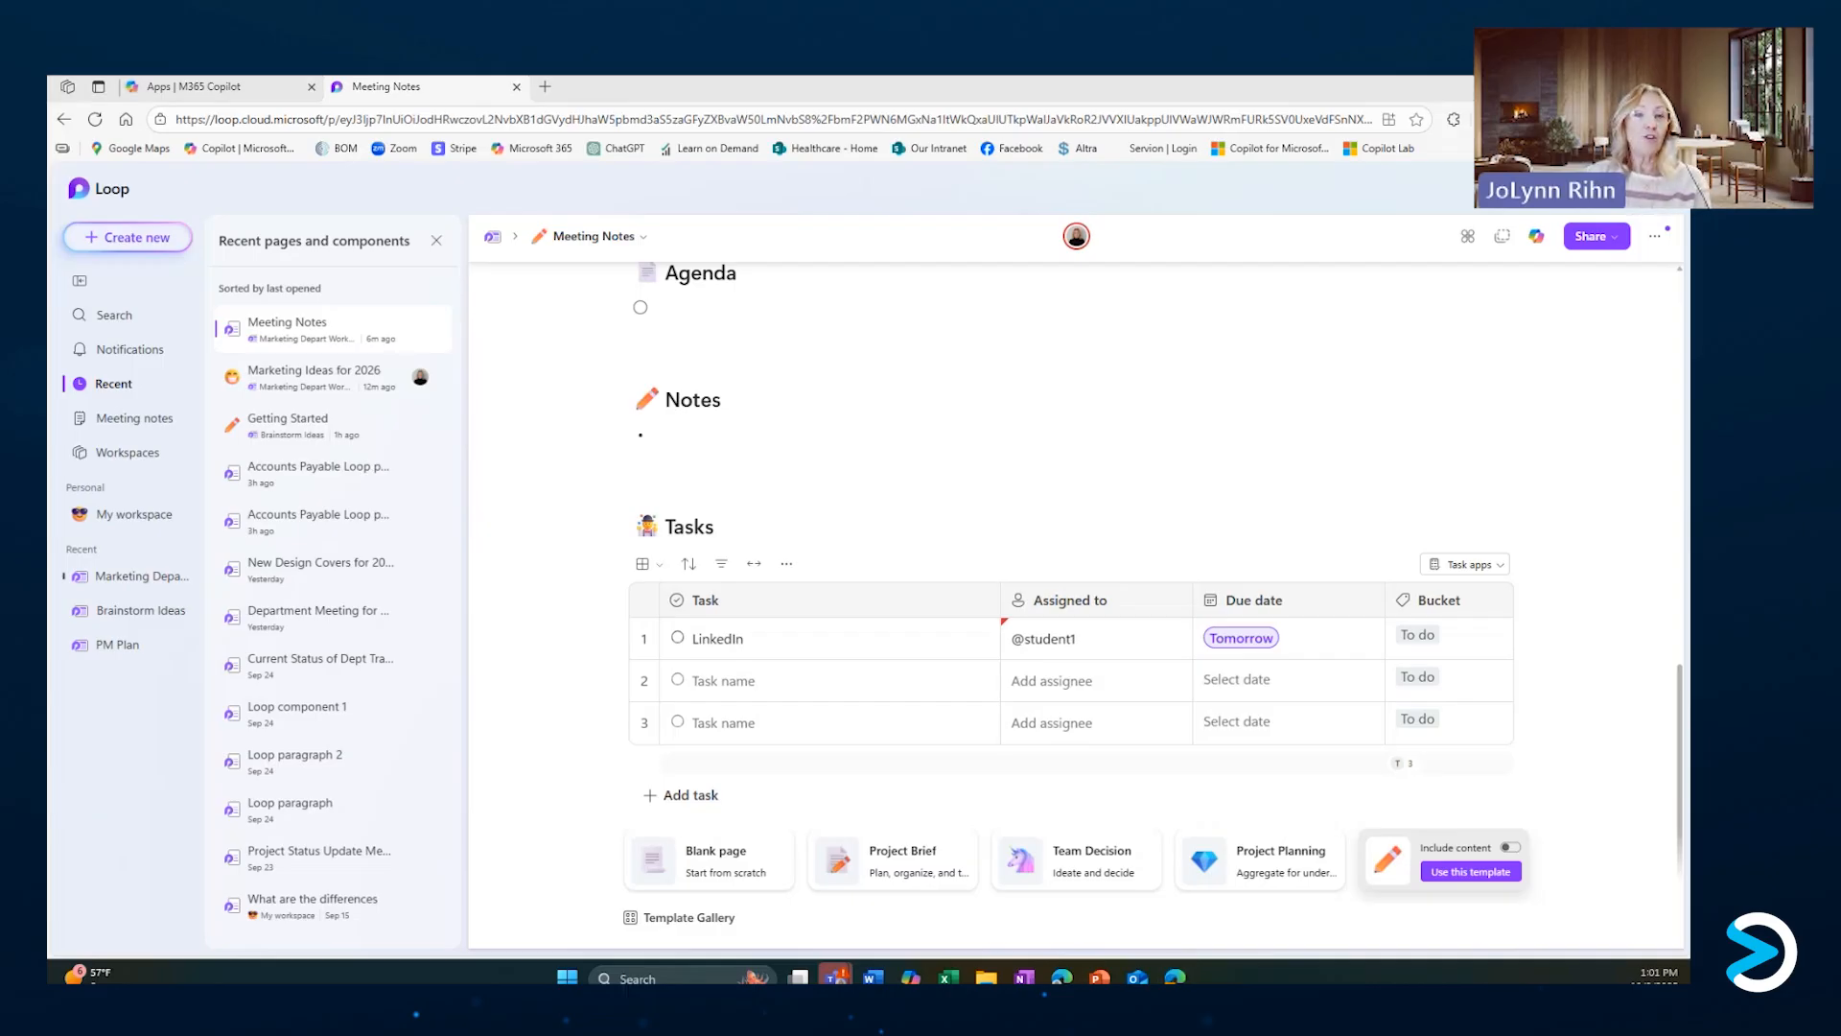
Switch to the Teams calendar and start an event titled "Social Media" on 10/9/2025 from 8:30 AM to 9:00 AM.
{"action": "left_click", "coordinate": [836, 976]}
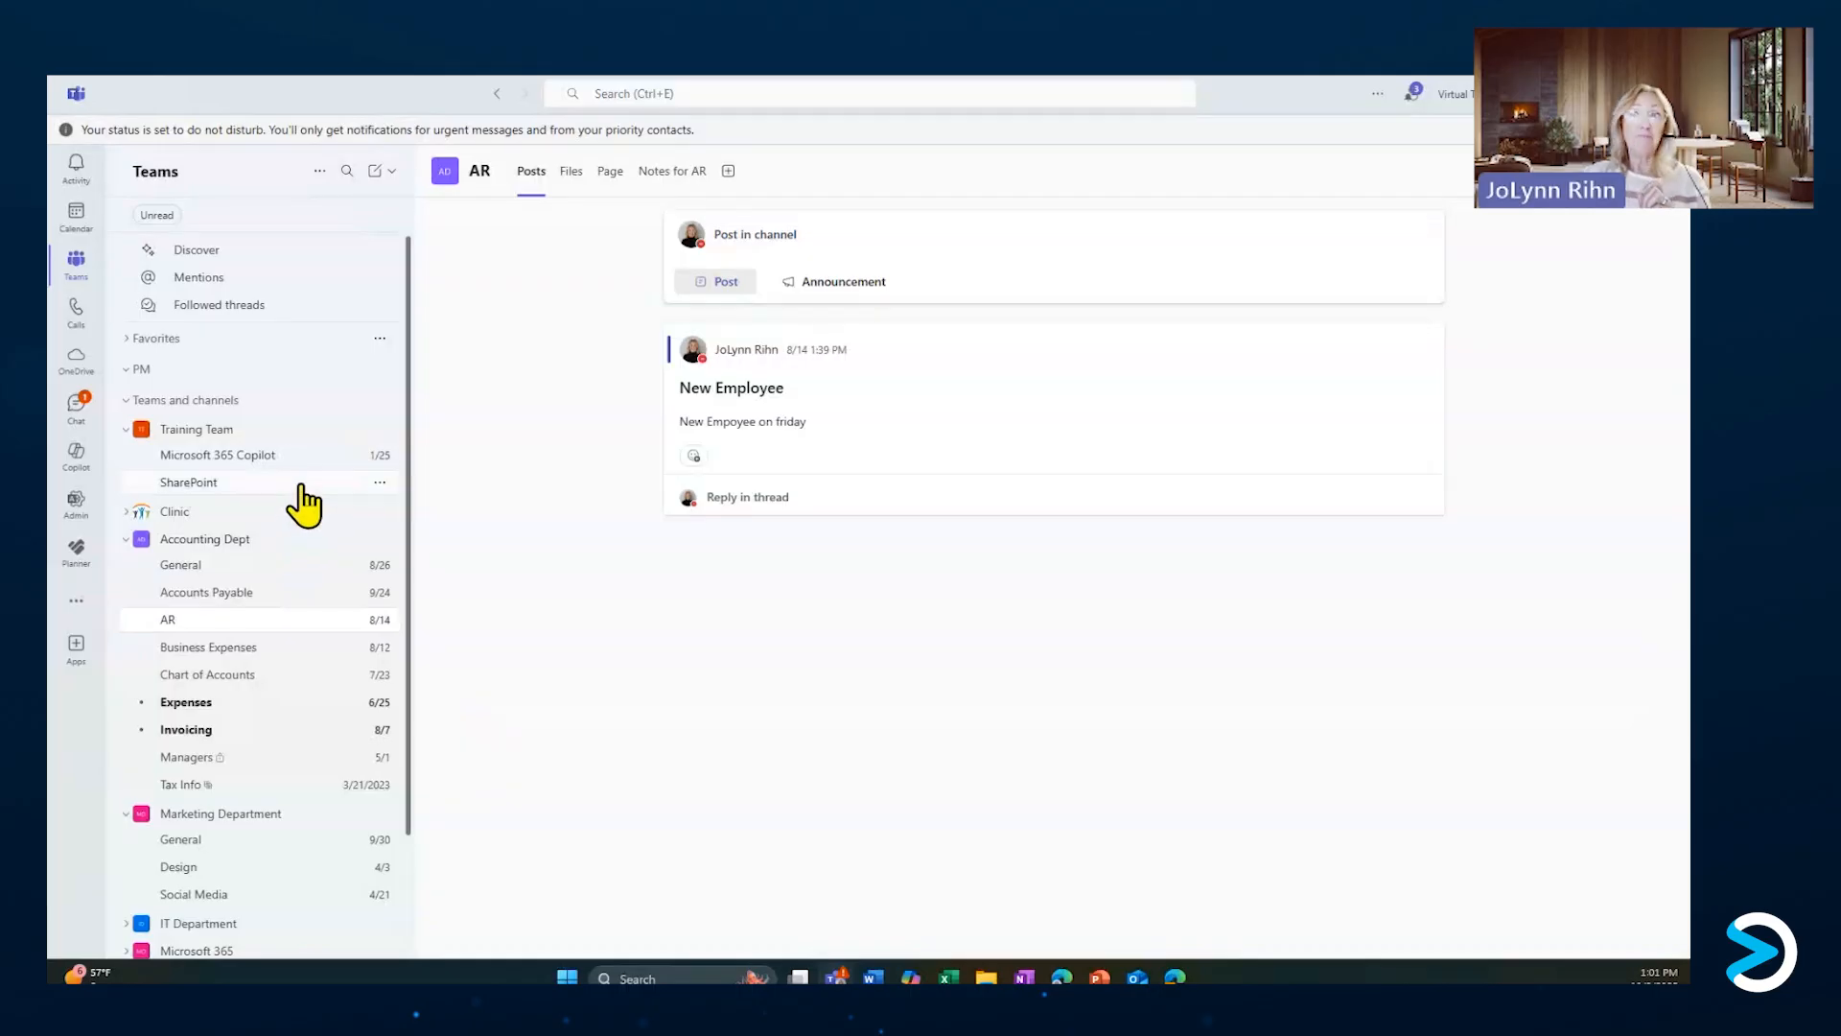
{"action": "left_click", "coordinate": [77, 216]}
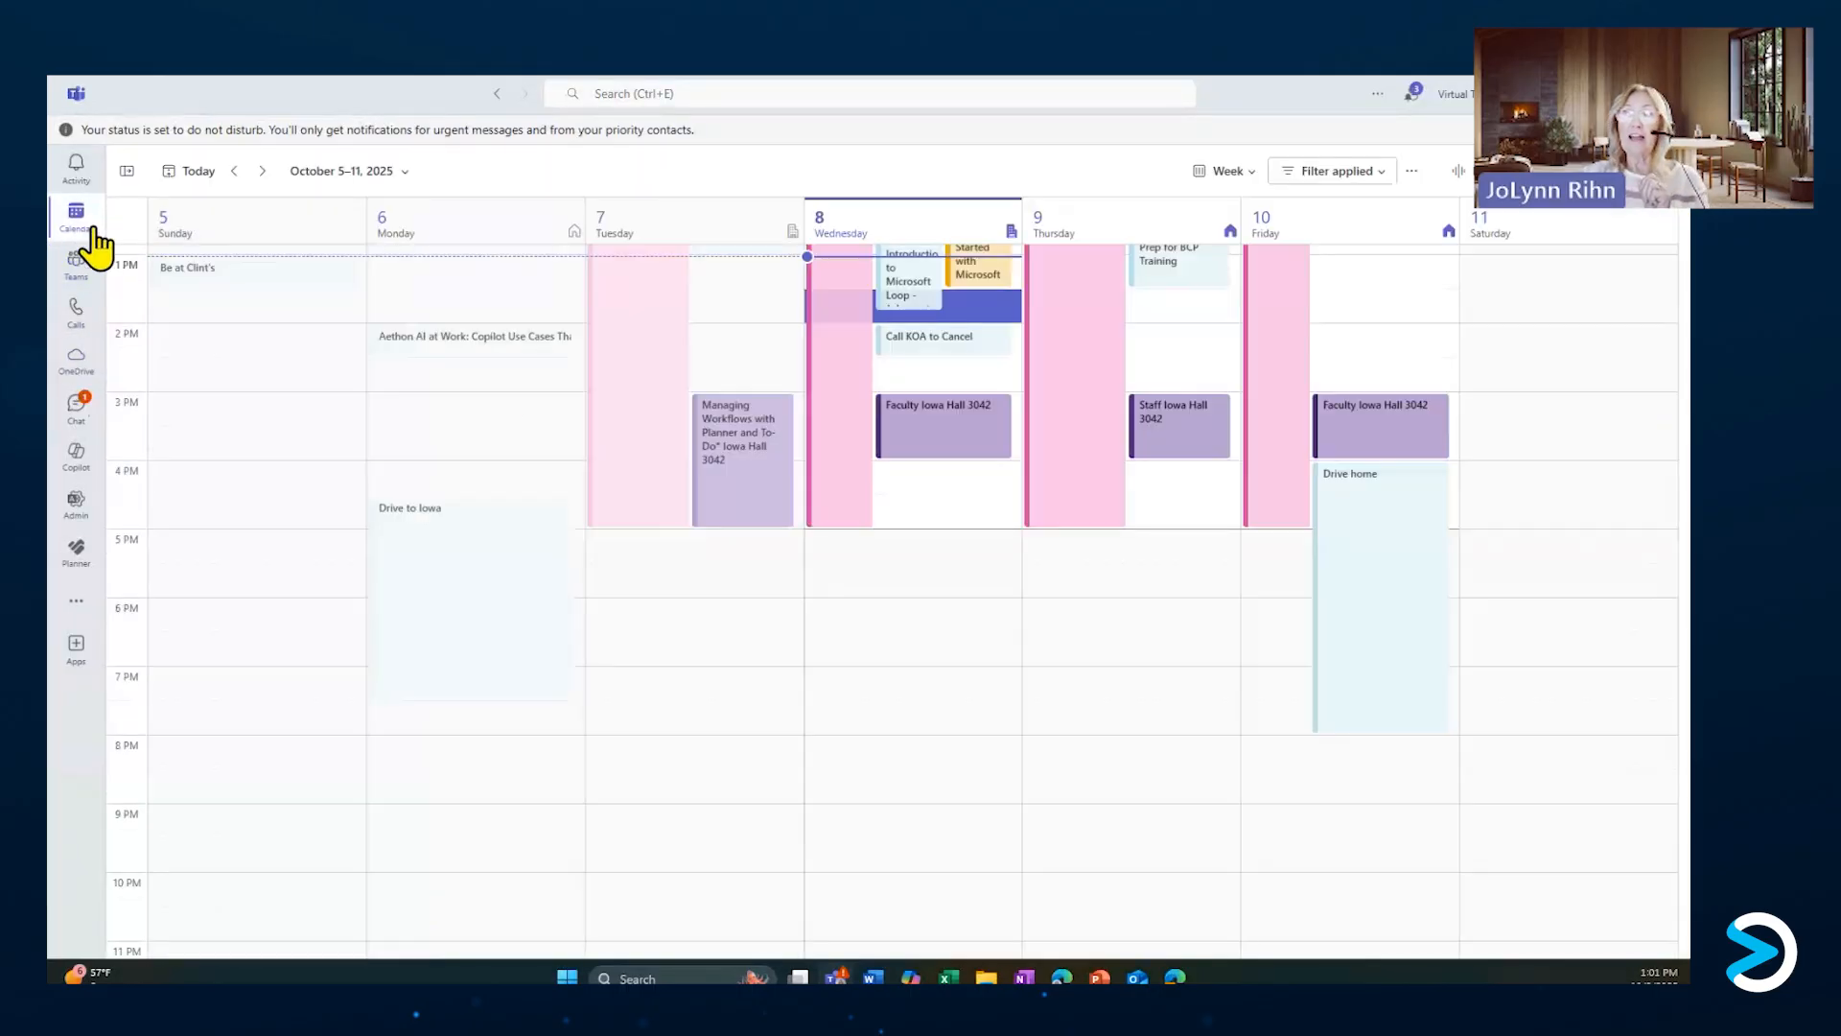
{"action": "scroll", "coordinate": [812, 504], "scroll_direction": "up", "scroll_amount": 2}
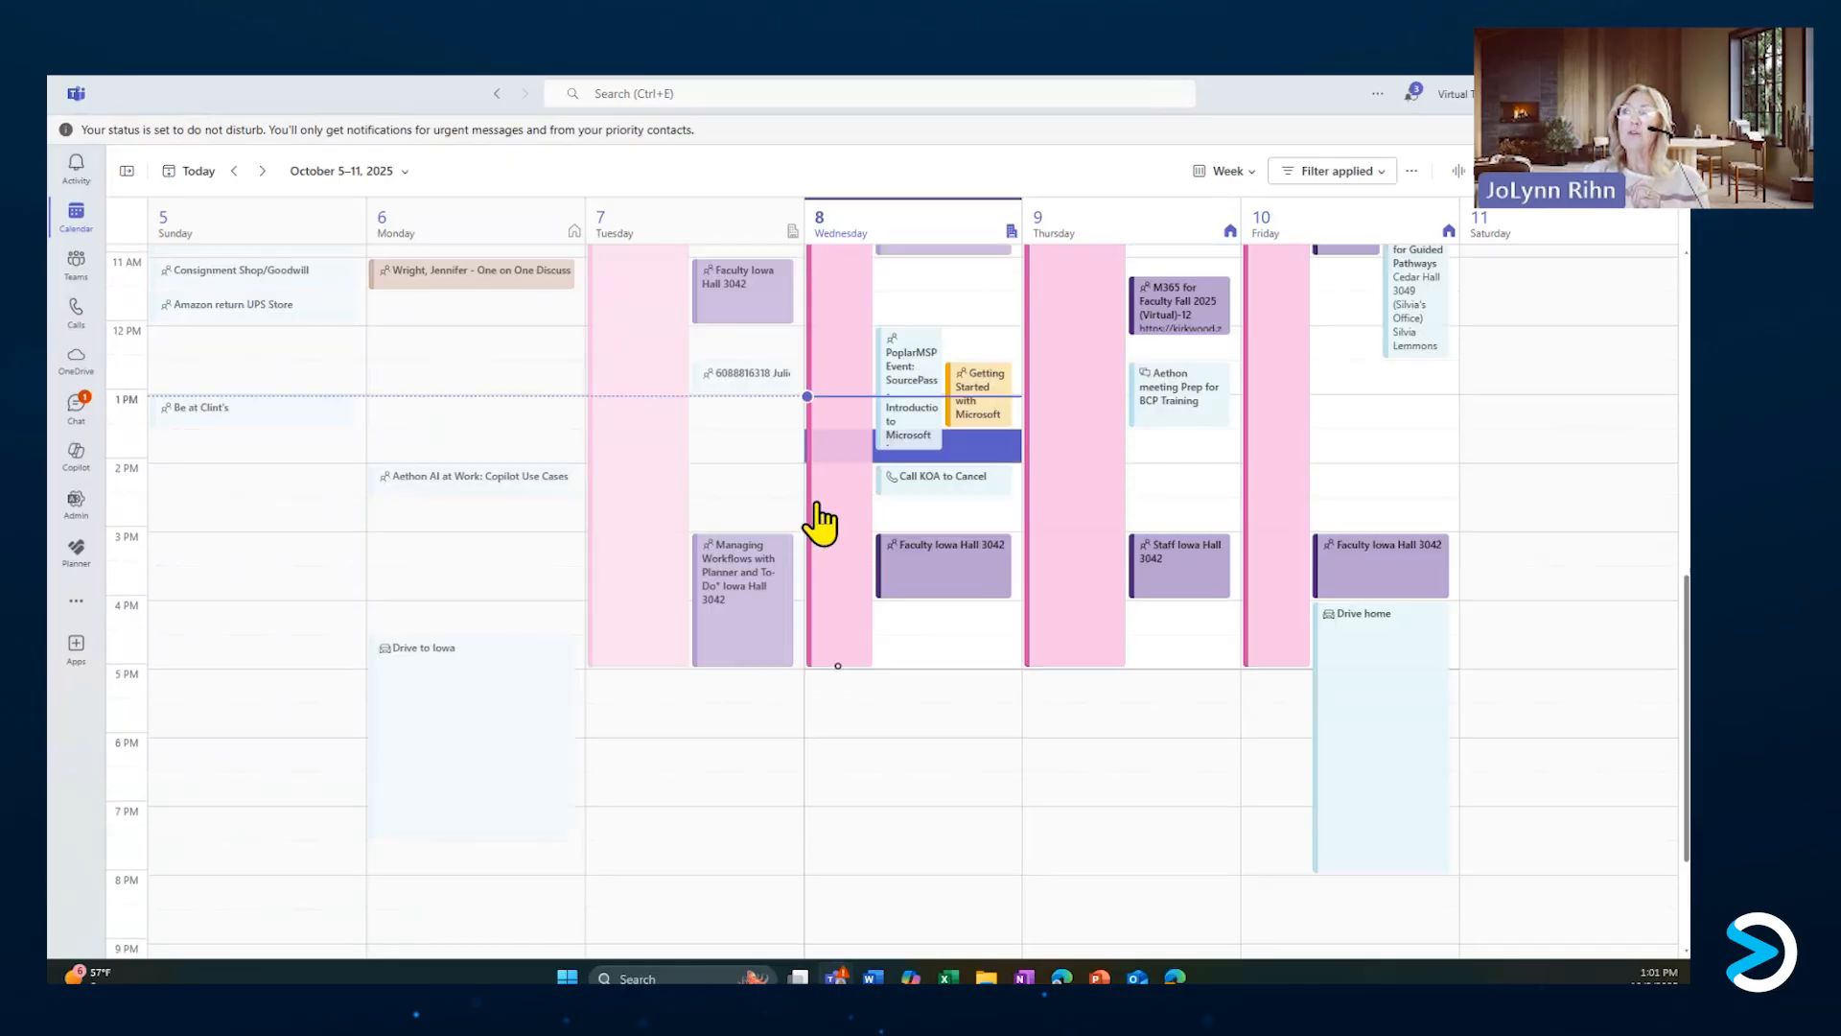
{"action": "scroll", "coordinate": [997, 499], "scroll_direction": "up", "scroll_amount": 4}
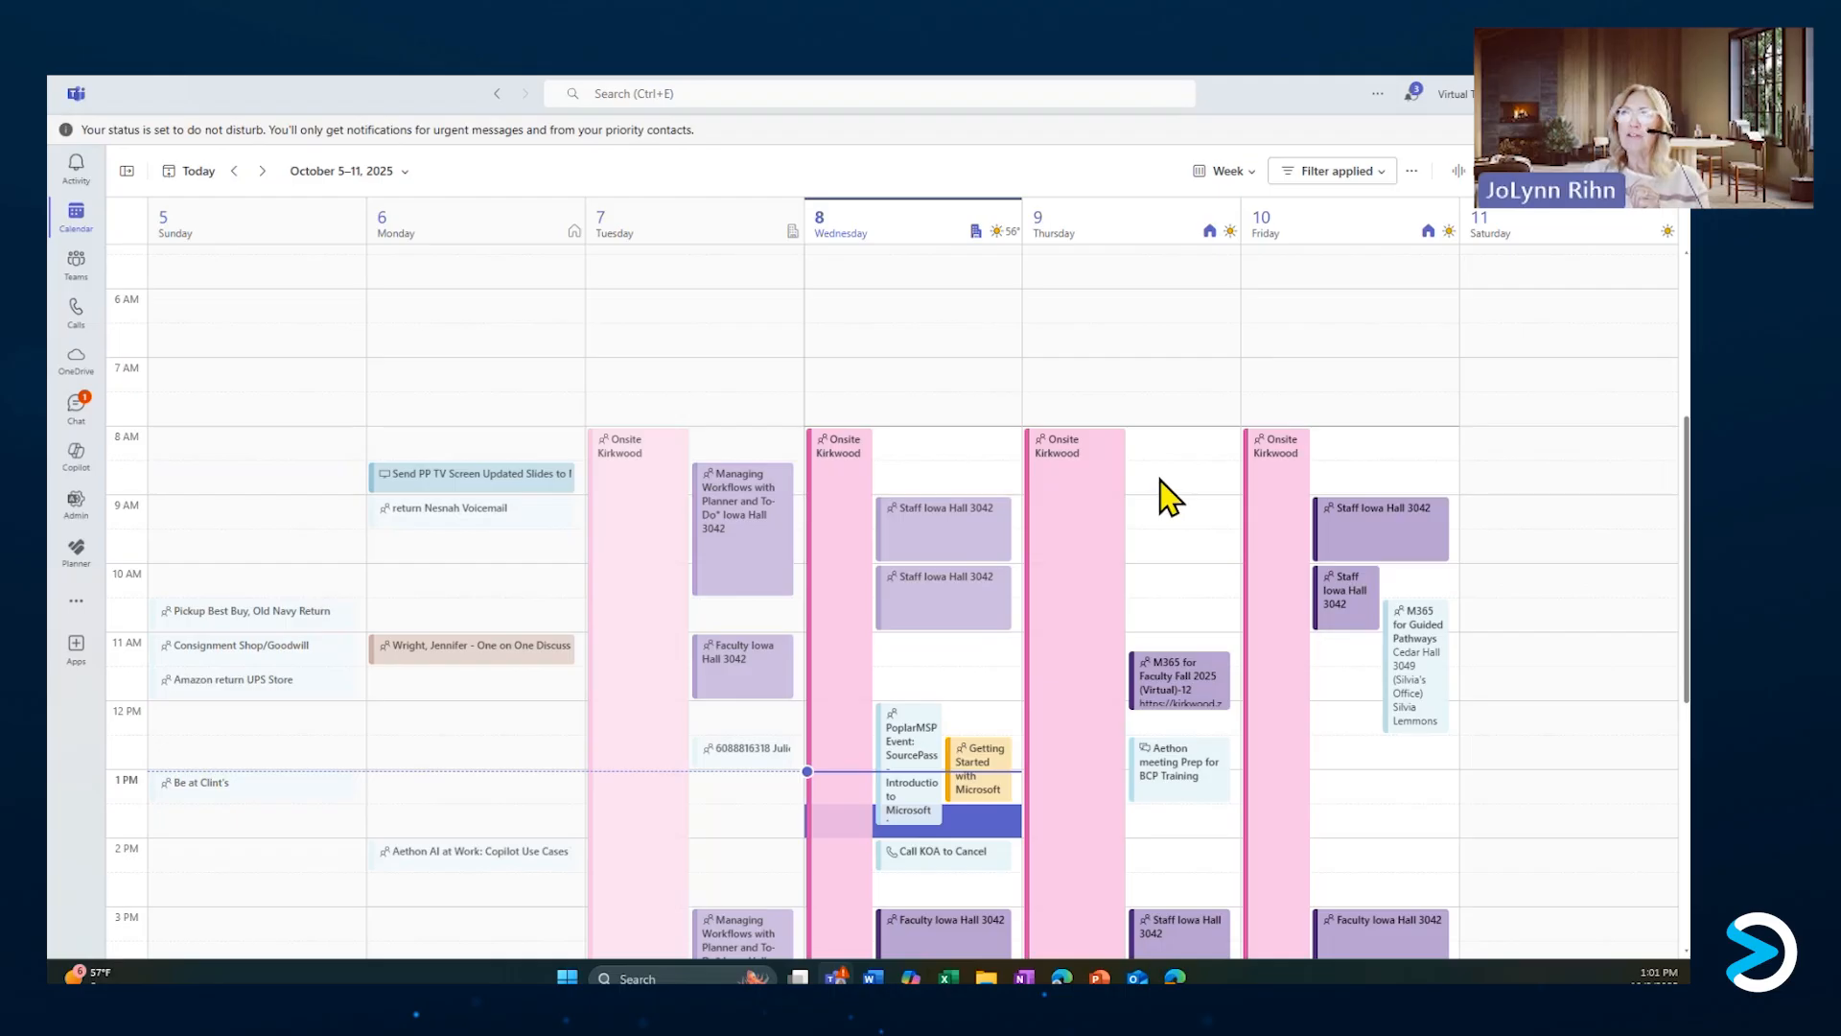
{"action": "left_click", "coordinate": [1161, 480]}
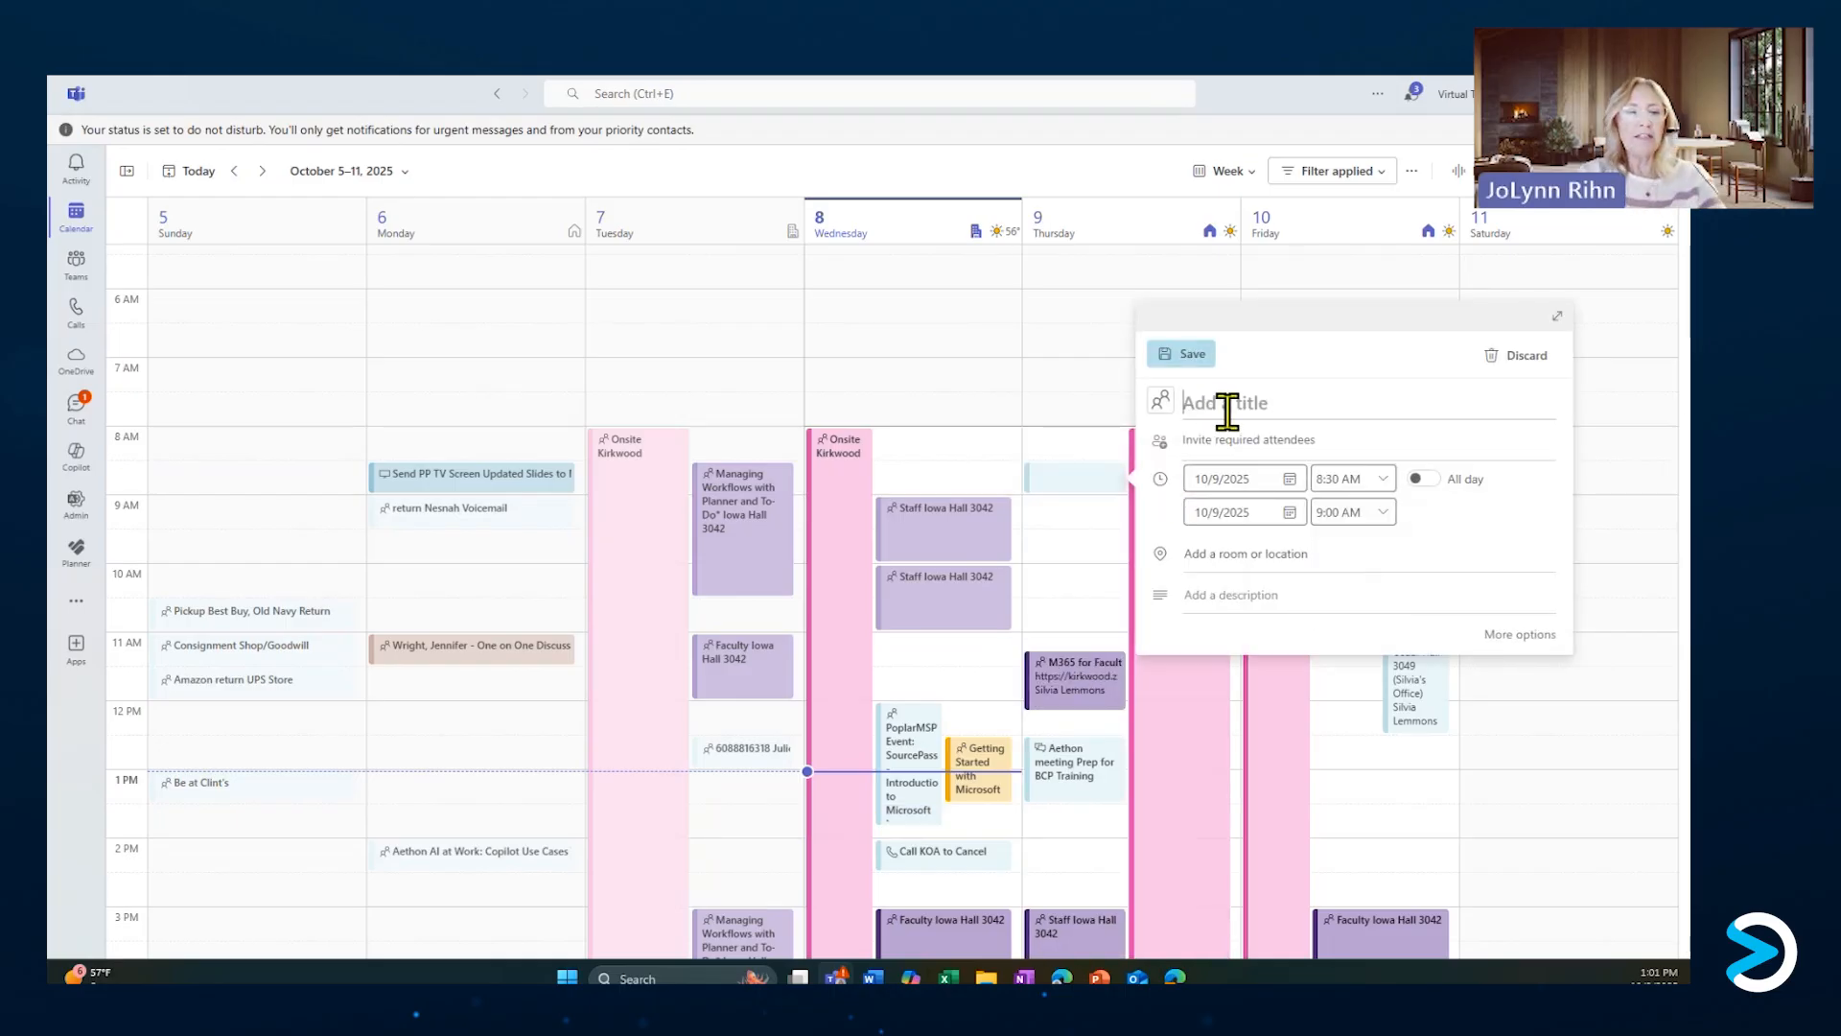
{"action": "type", "text": "Socia"}
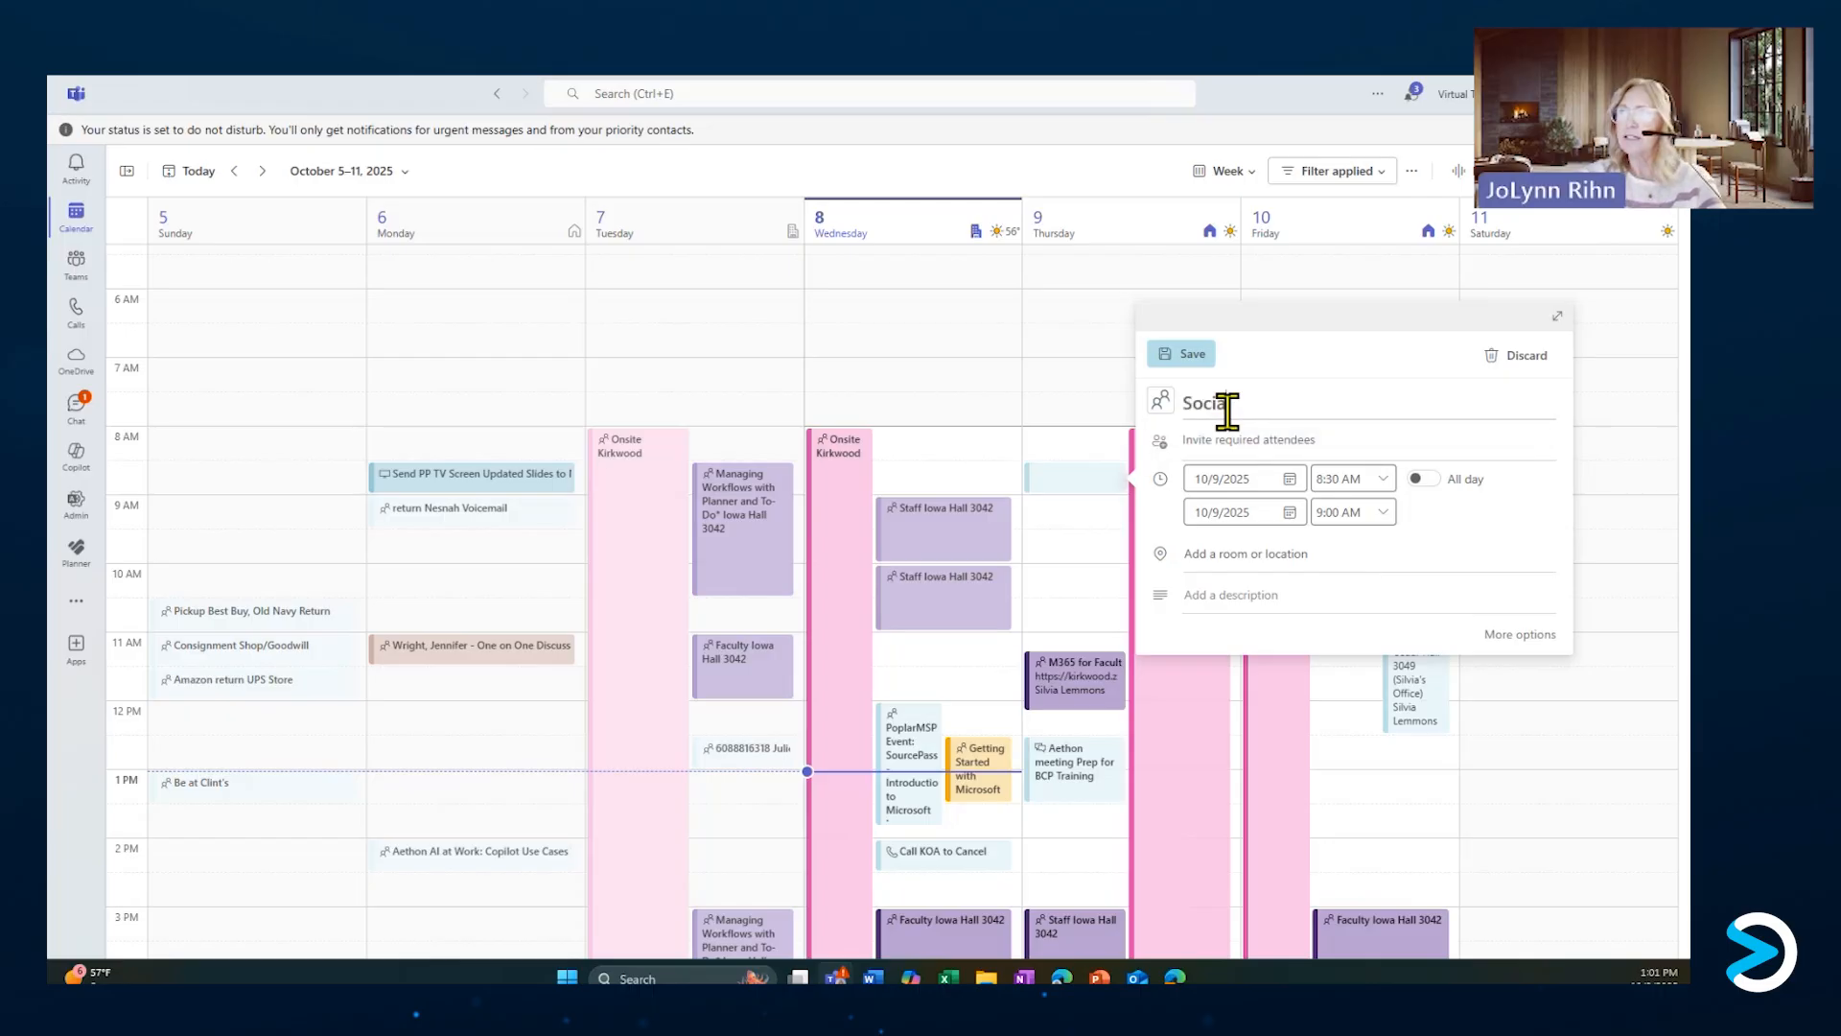
{"action": "type", "text": "l Media"}
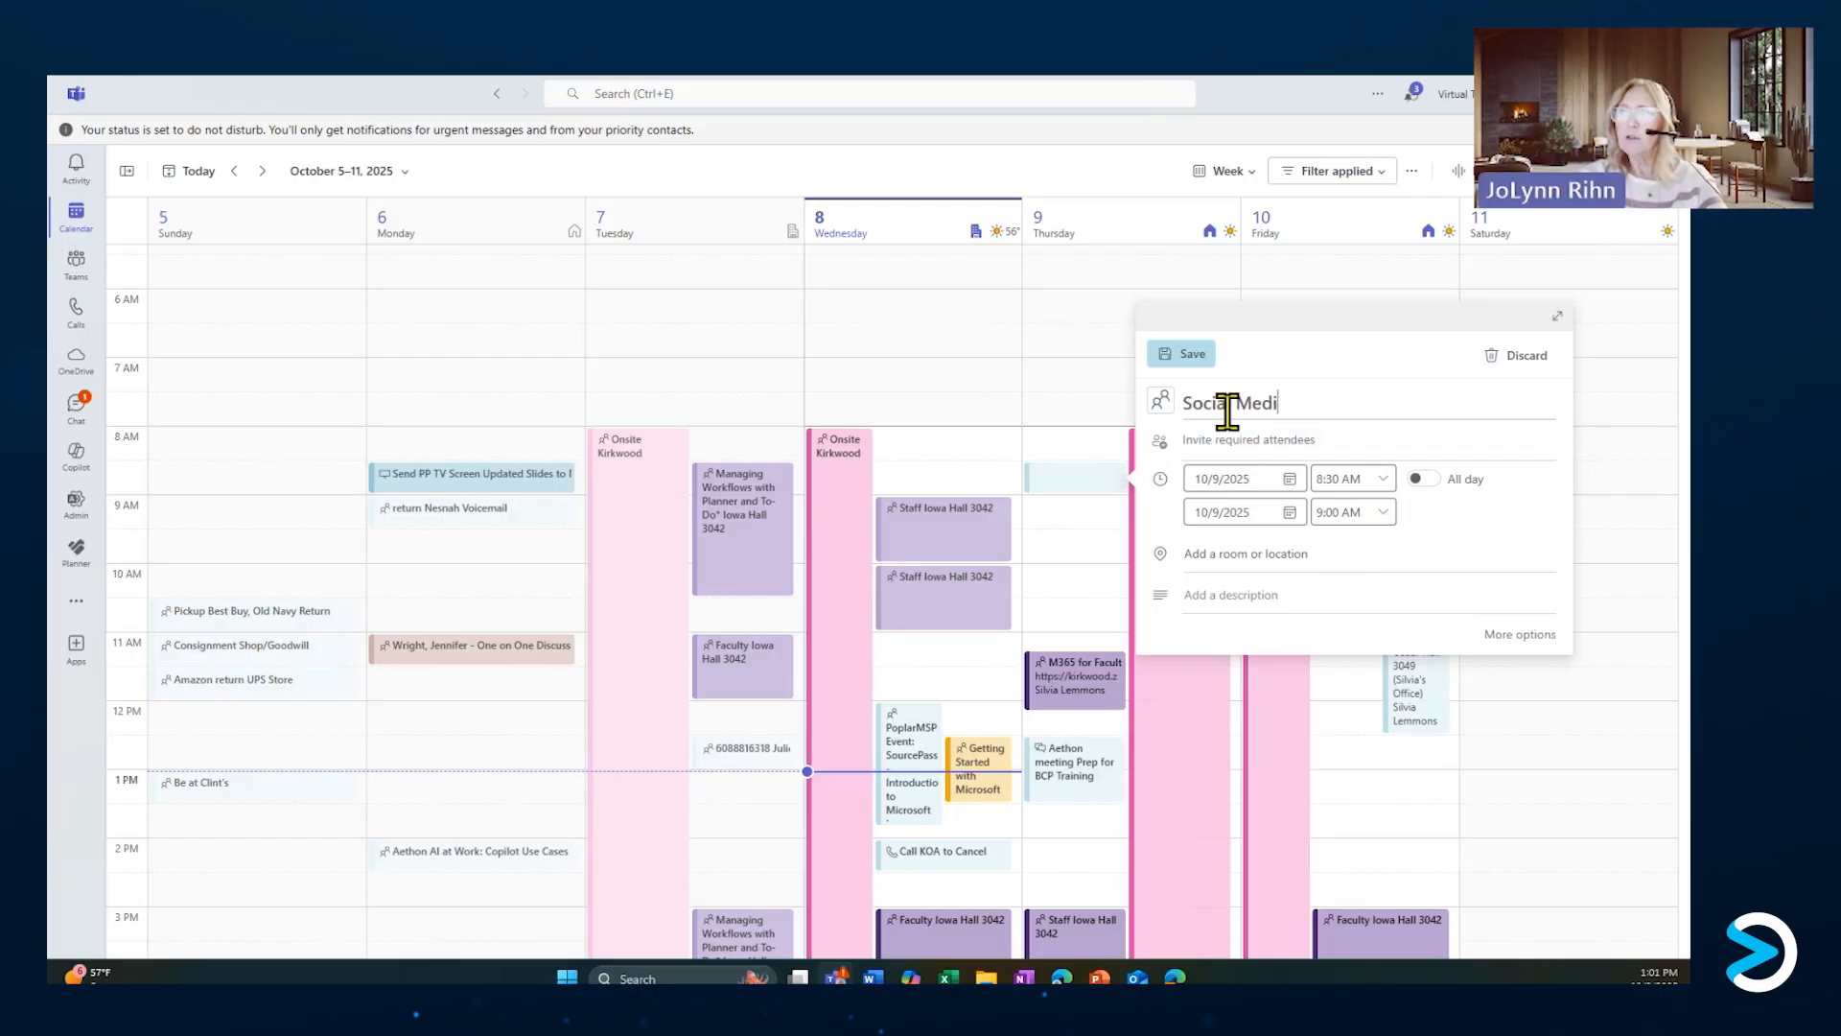
Invite Student 1 as a required attendee of the Social Media event.
{"action": "left_click", "coordinate": [1225, 438]}
{"action": "type", "text": "stu"}
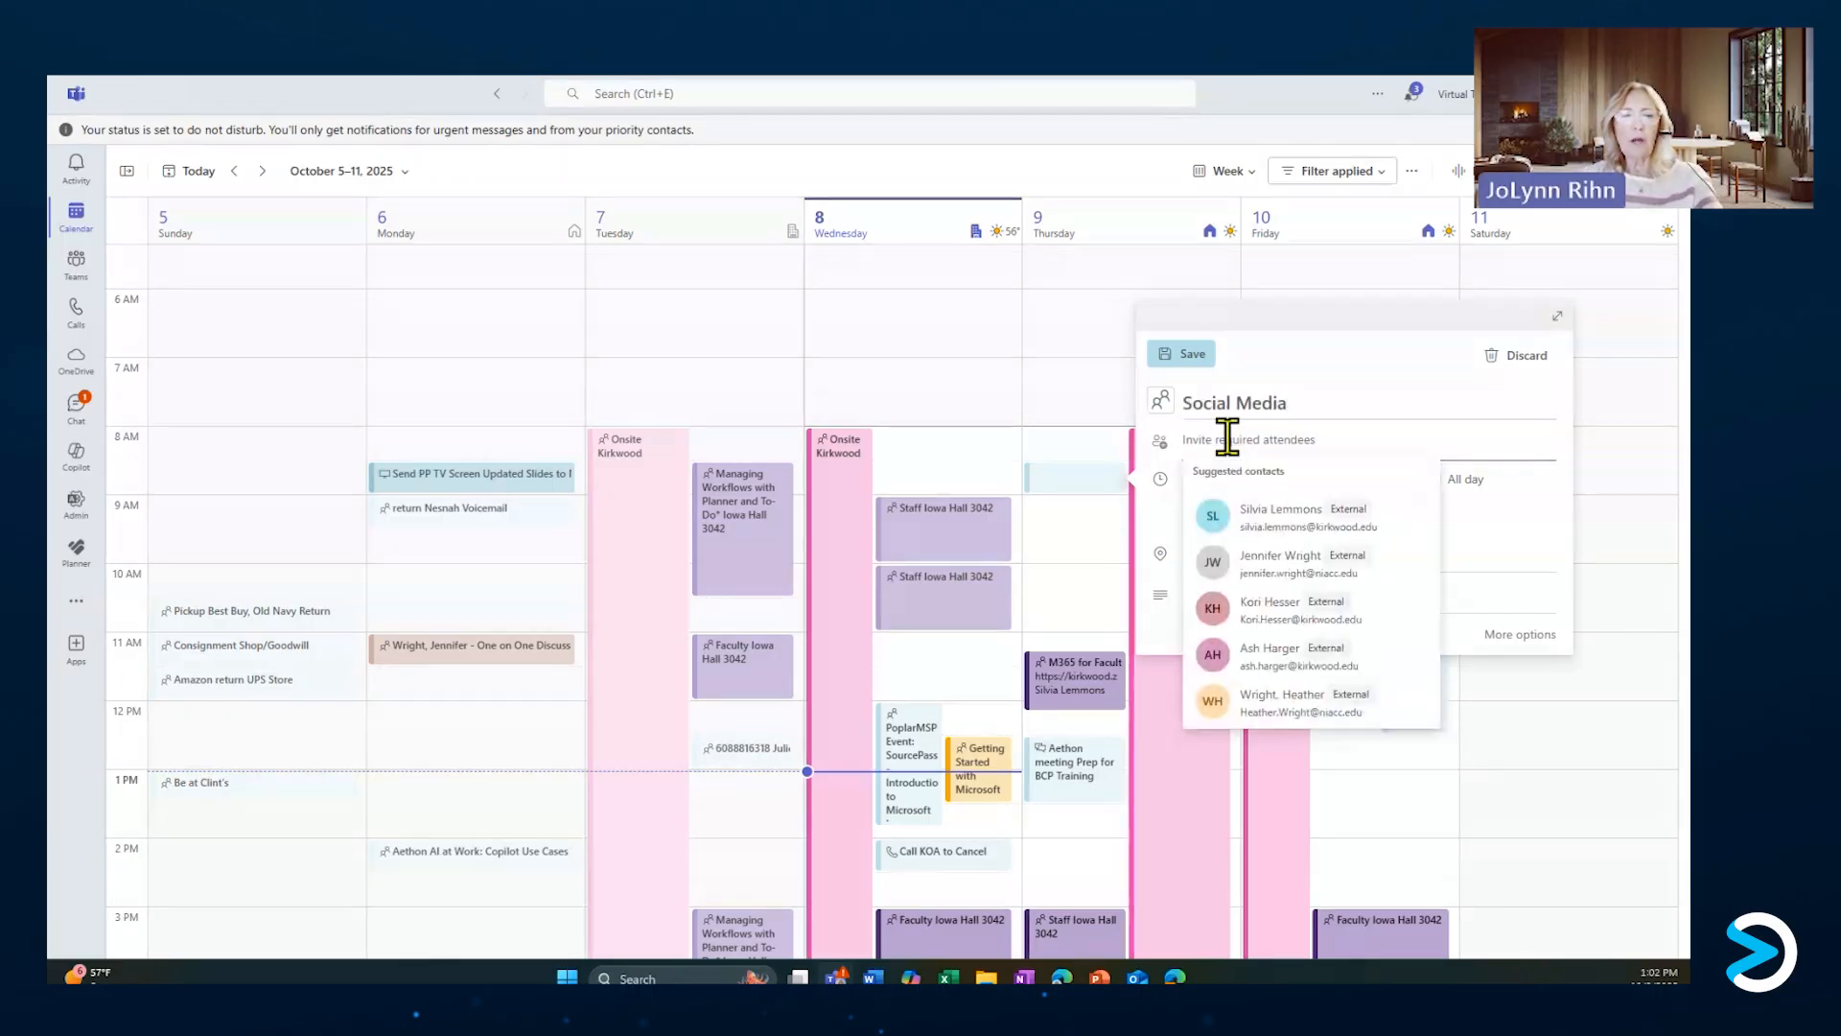
{"action": "left_click", "coordinate": [1257, 484]}
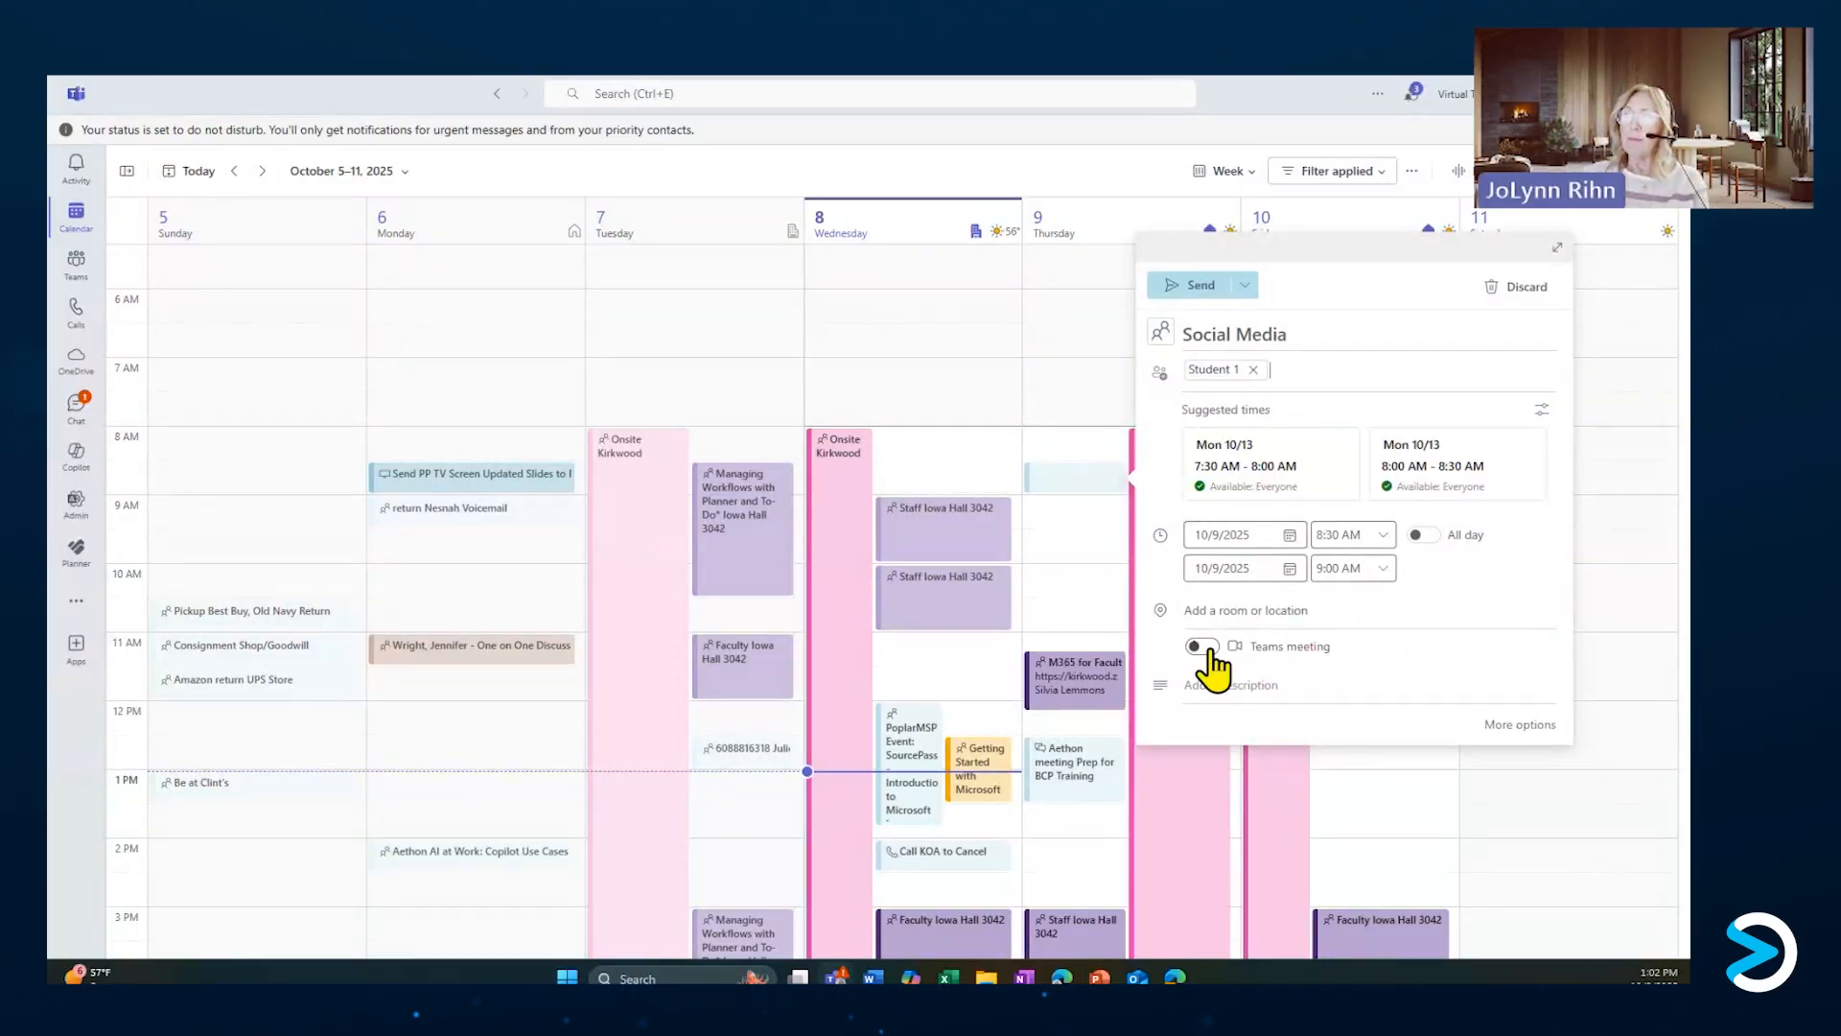
Make the Social Media event a Teams meeting and add an agenda to it in the full event form.
{"action": "left_click", "coordinate": [1203, 646]}
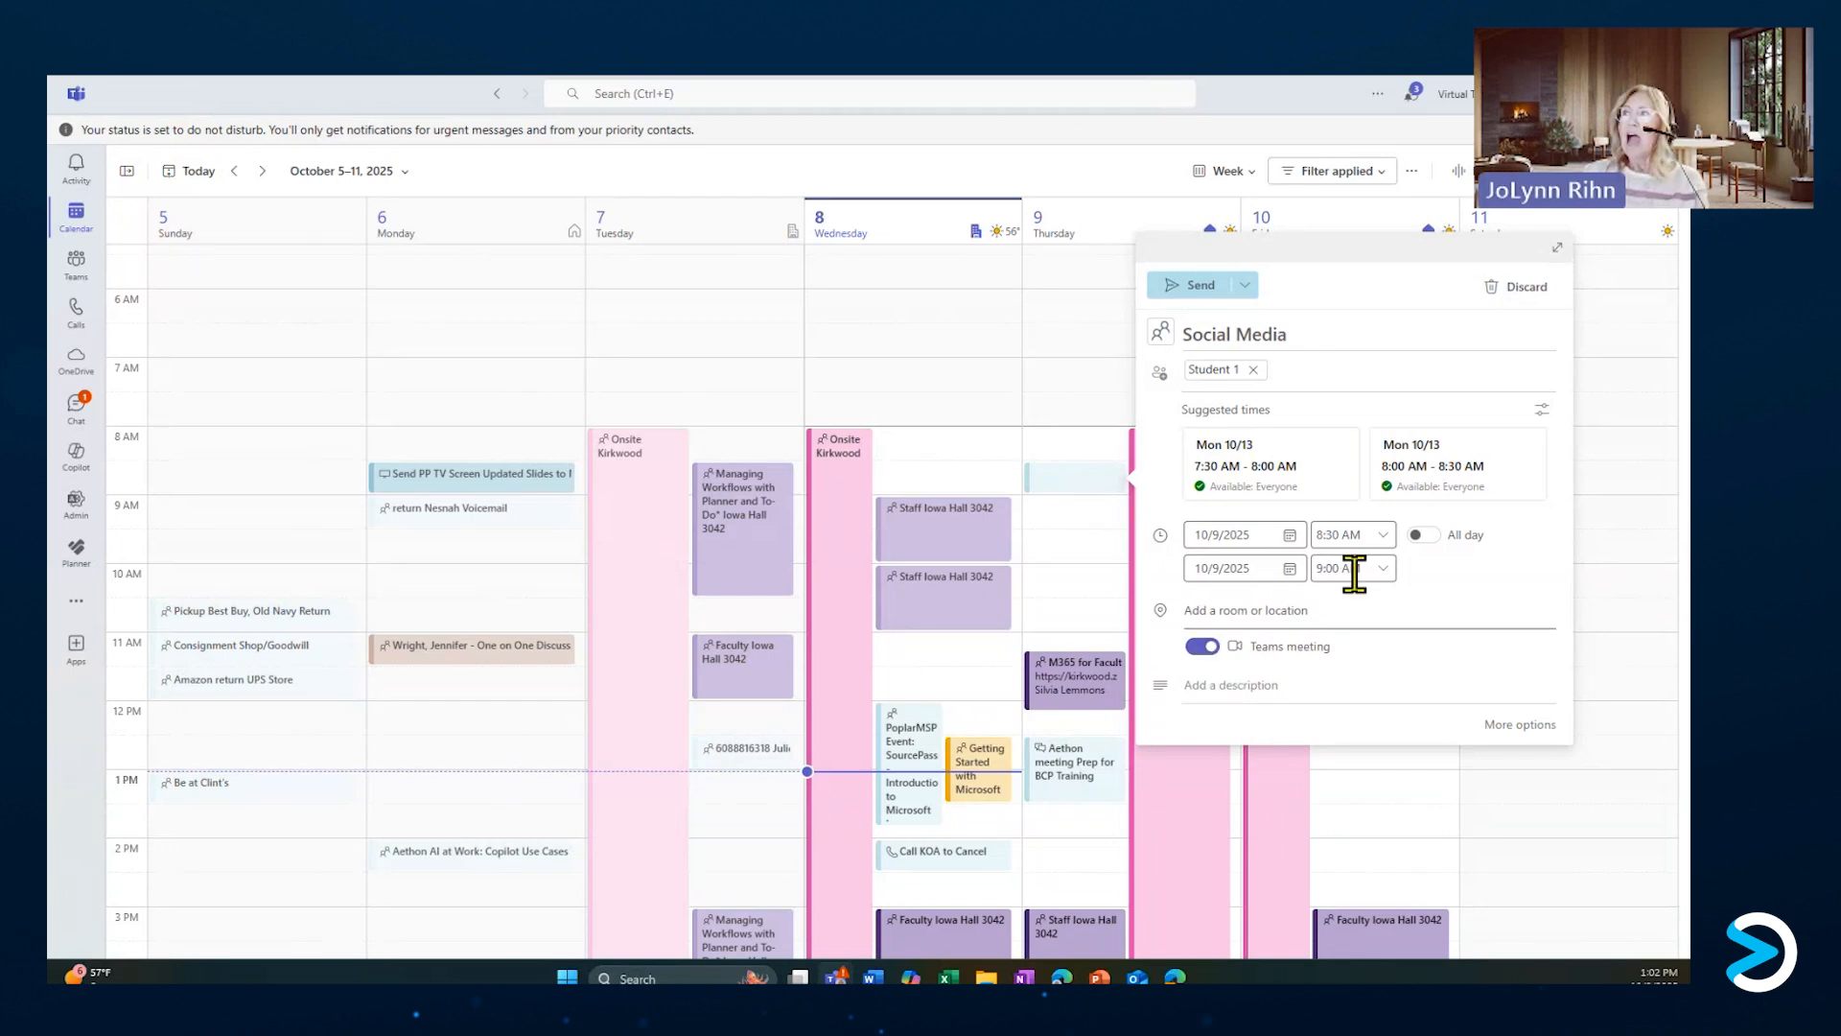
{"action": "left_click", "coordinate": [1555, 253]}
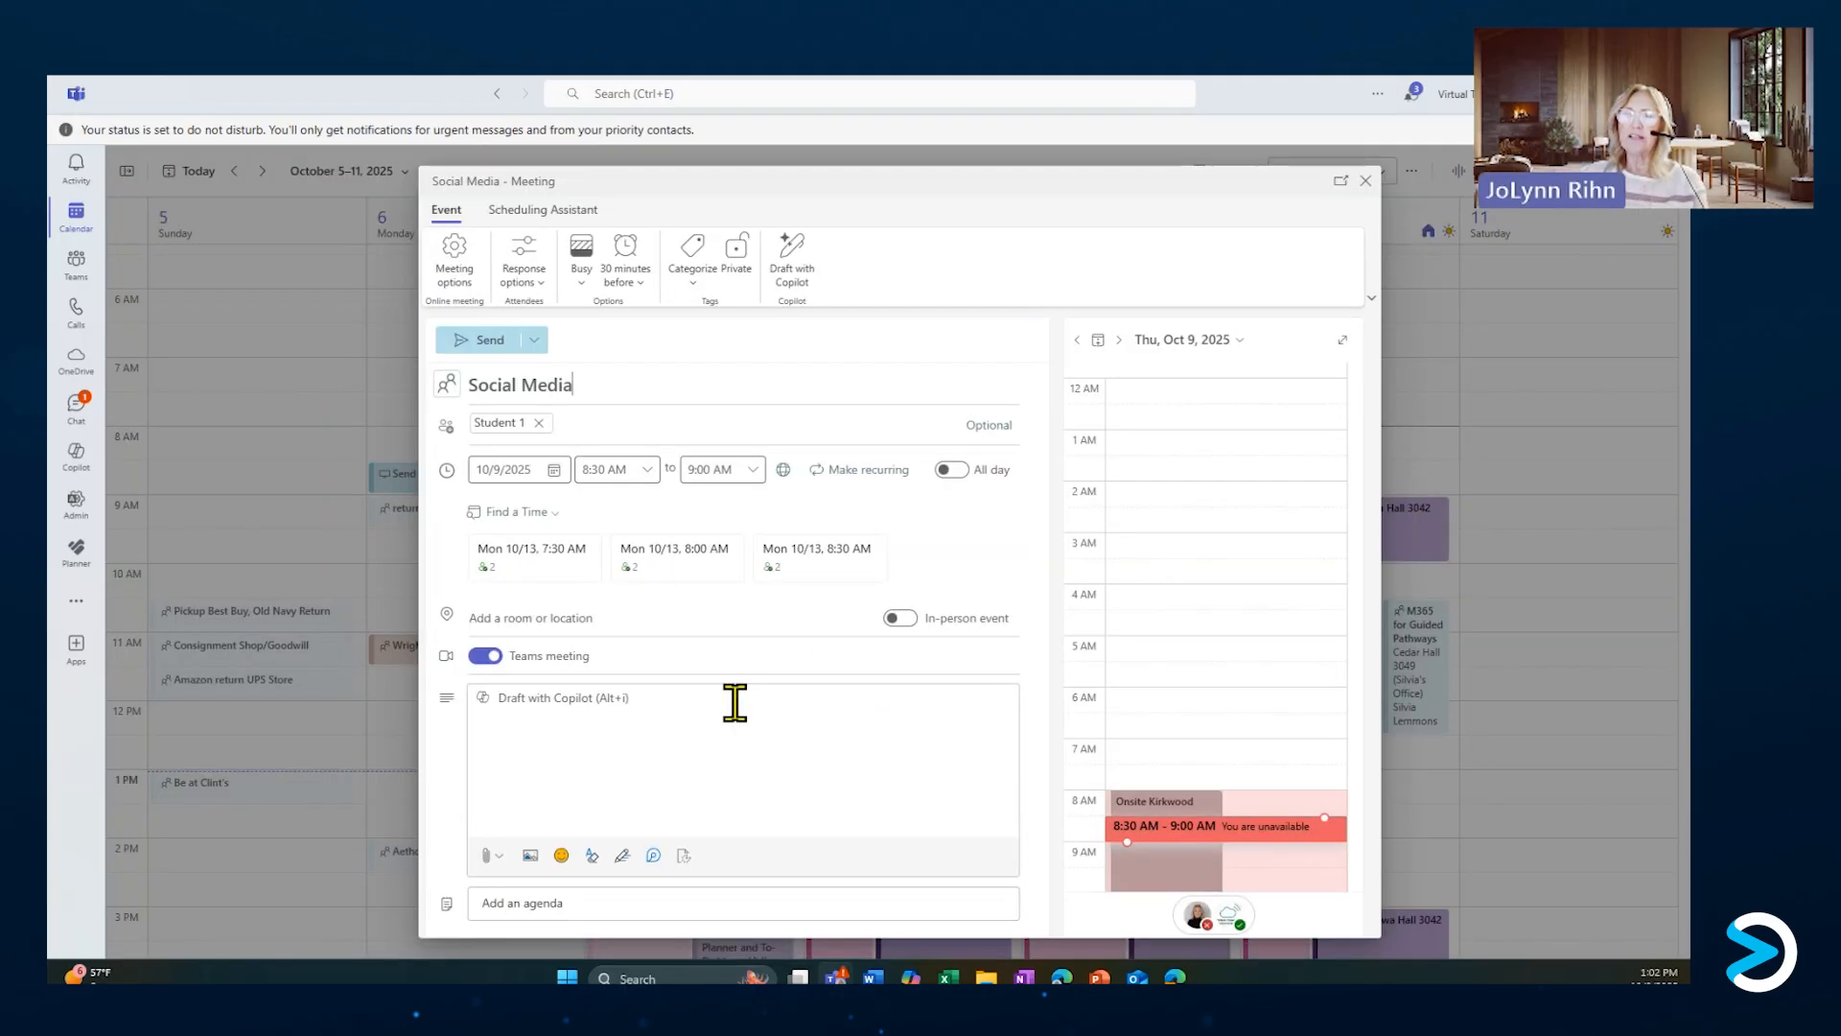
{"action": "left_click", "coordinate": [518, 925]}
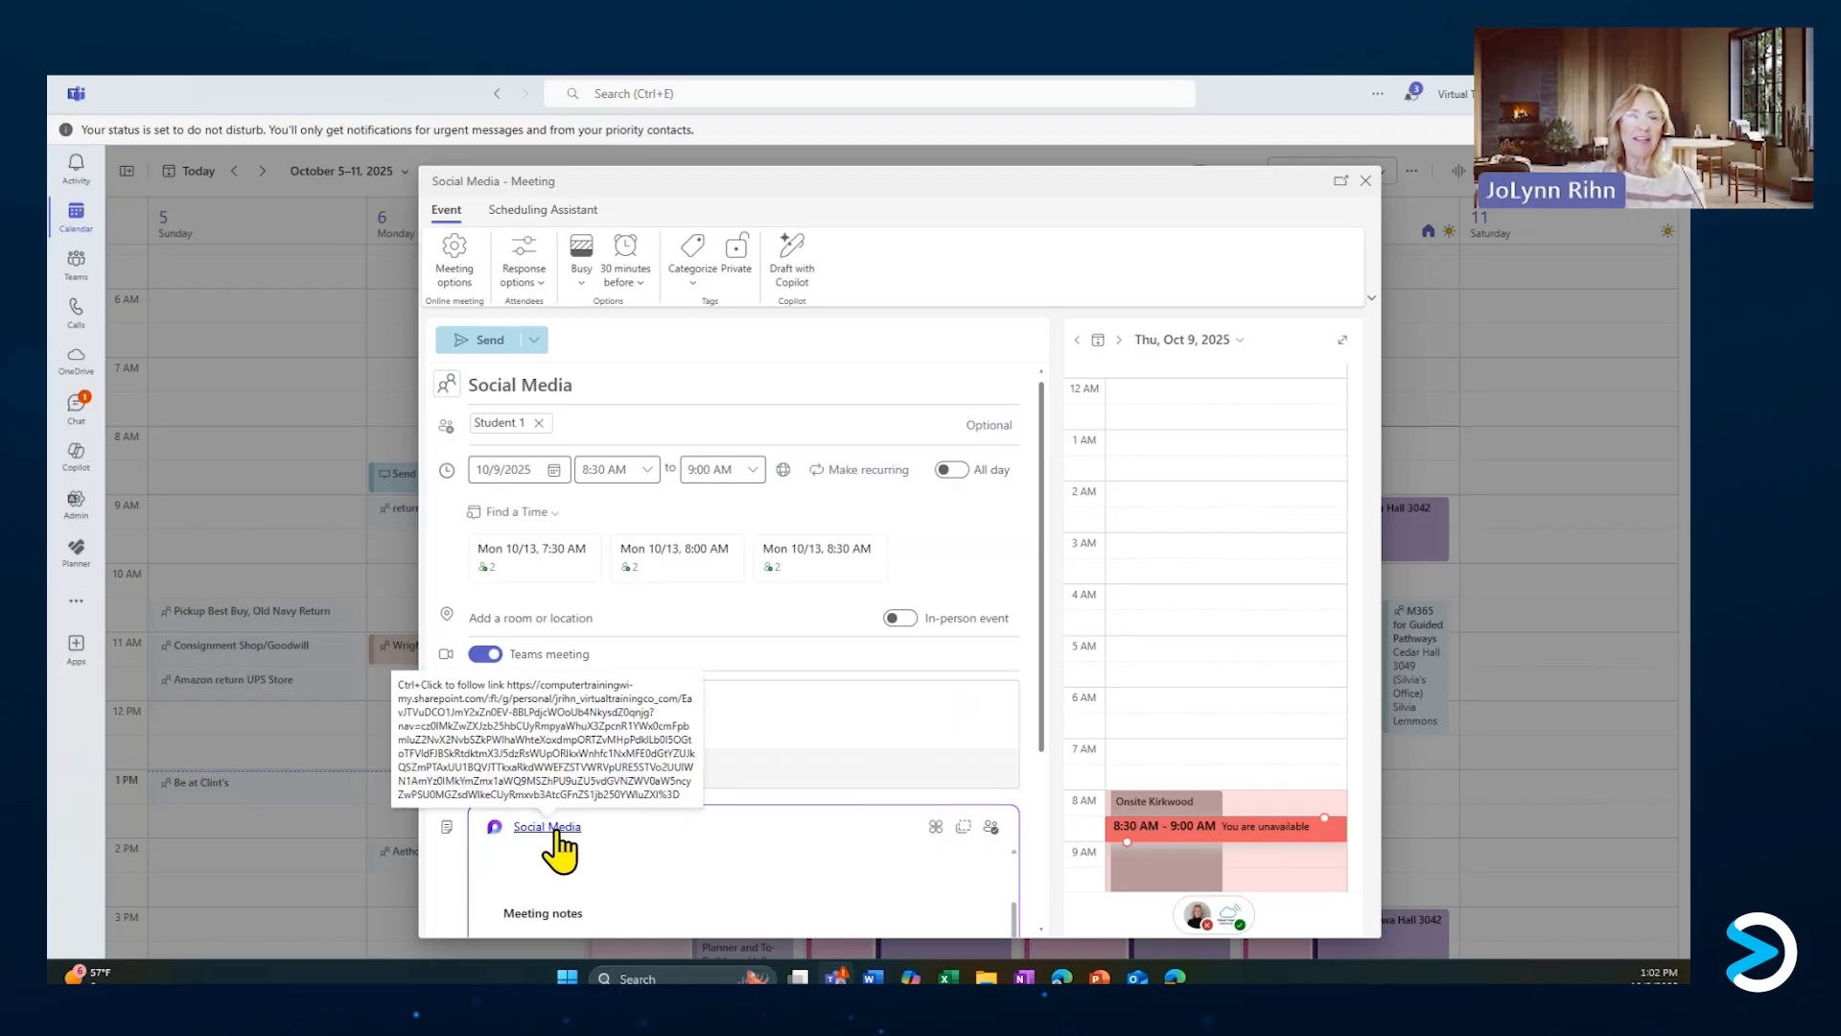
Add the agenda items "Old business" and "new business" and begin a meeting note saying that a named colleague "talked about".
{"action": "scroll", "coordinate": [604, 843], "scroll_direction": "down", "scroll_amount": 3}
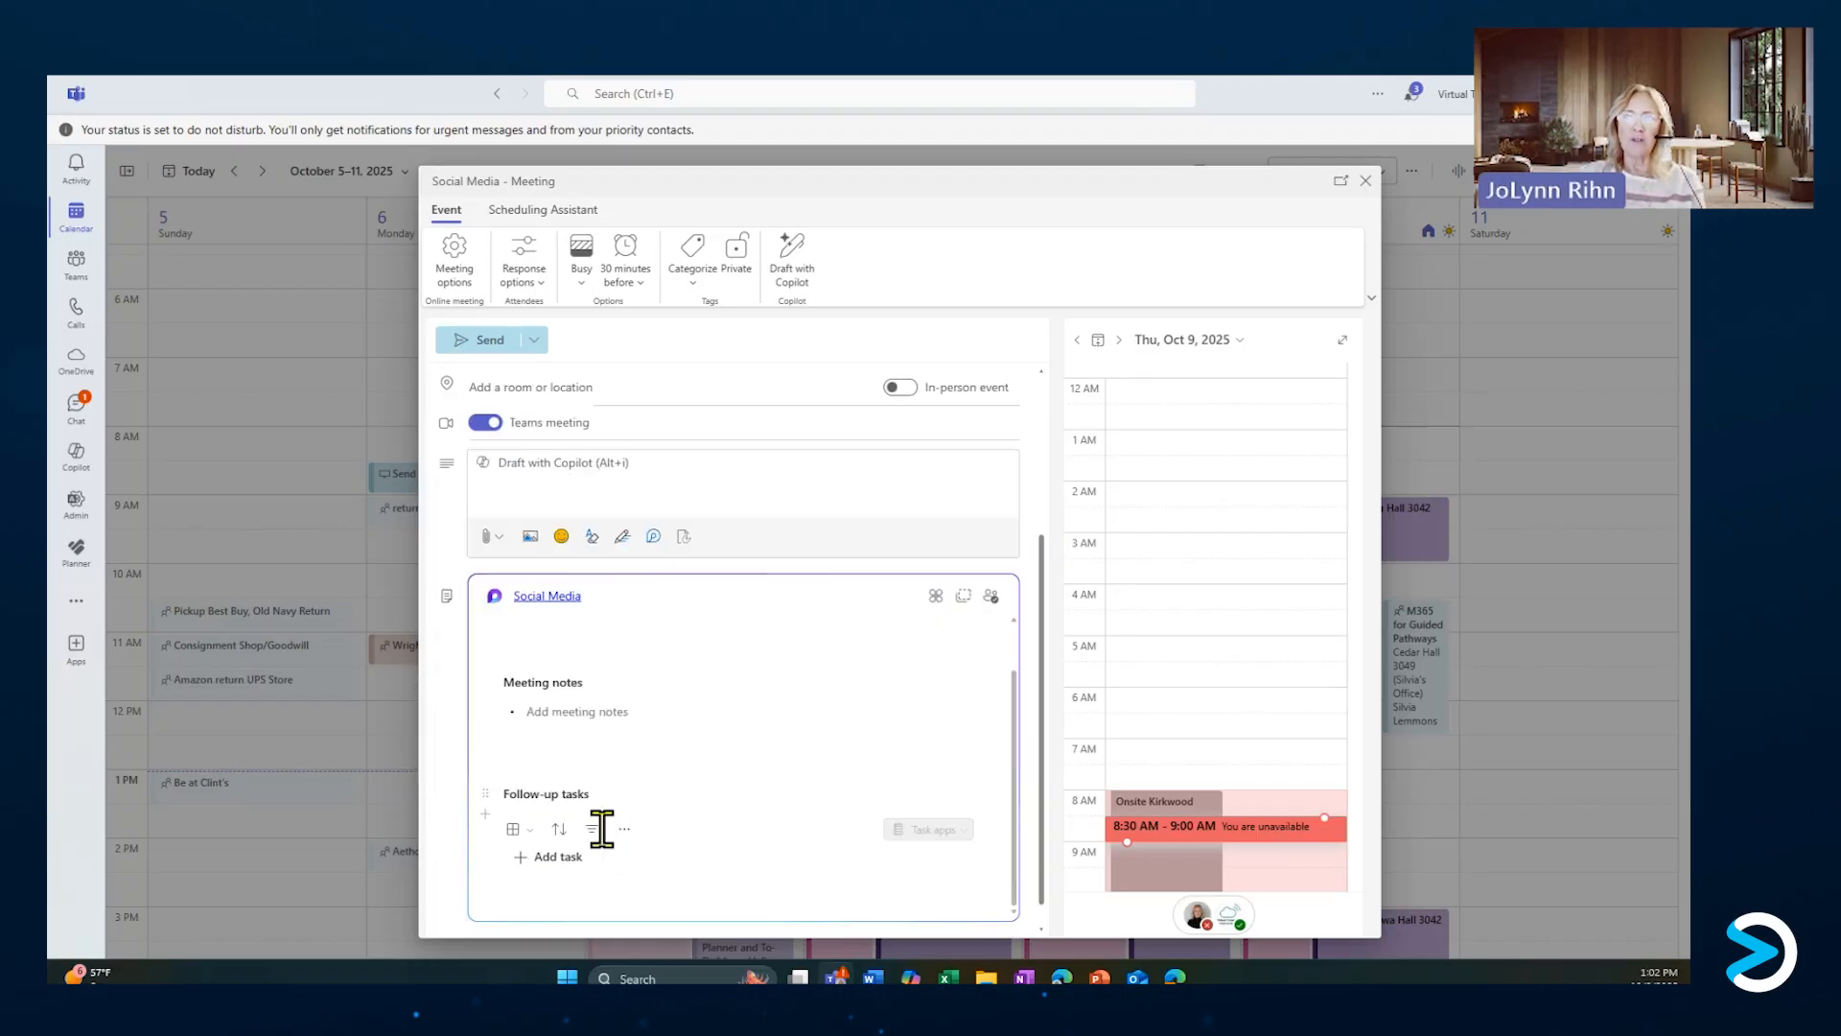
{"action": "left_click", "coordinate": [575, 628]}
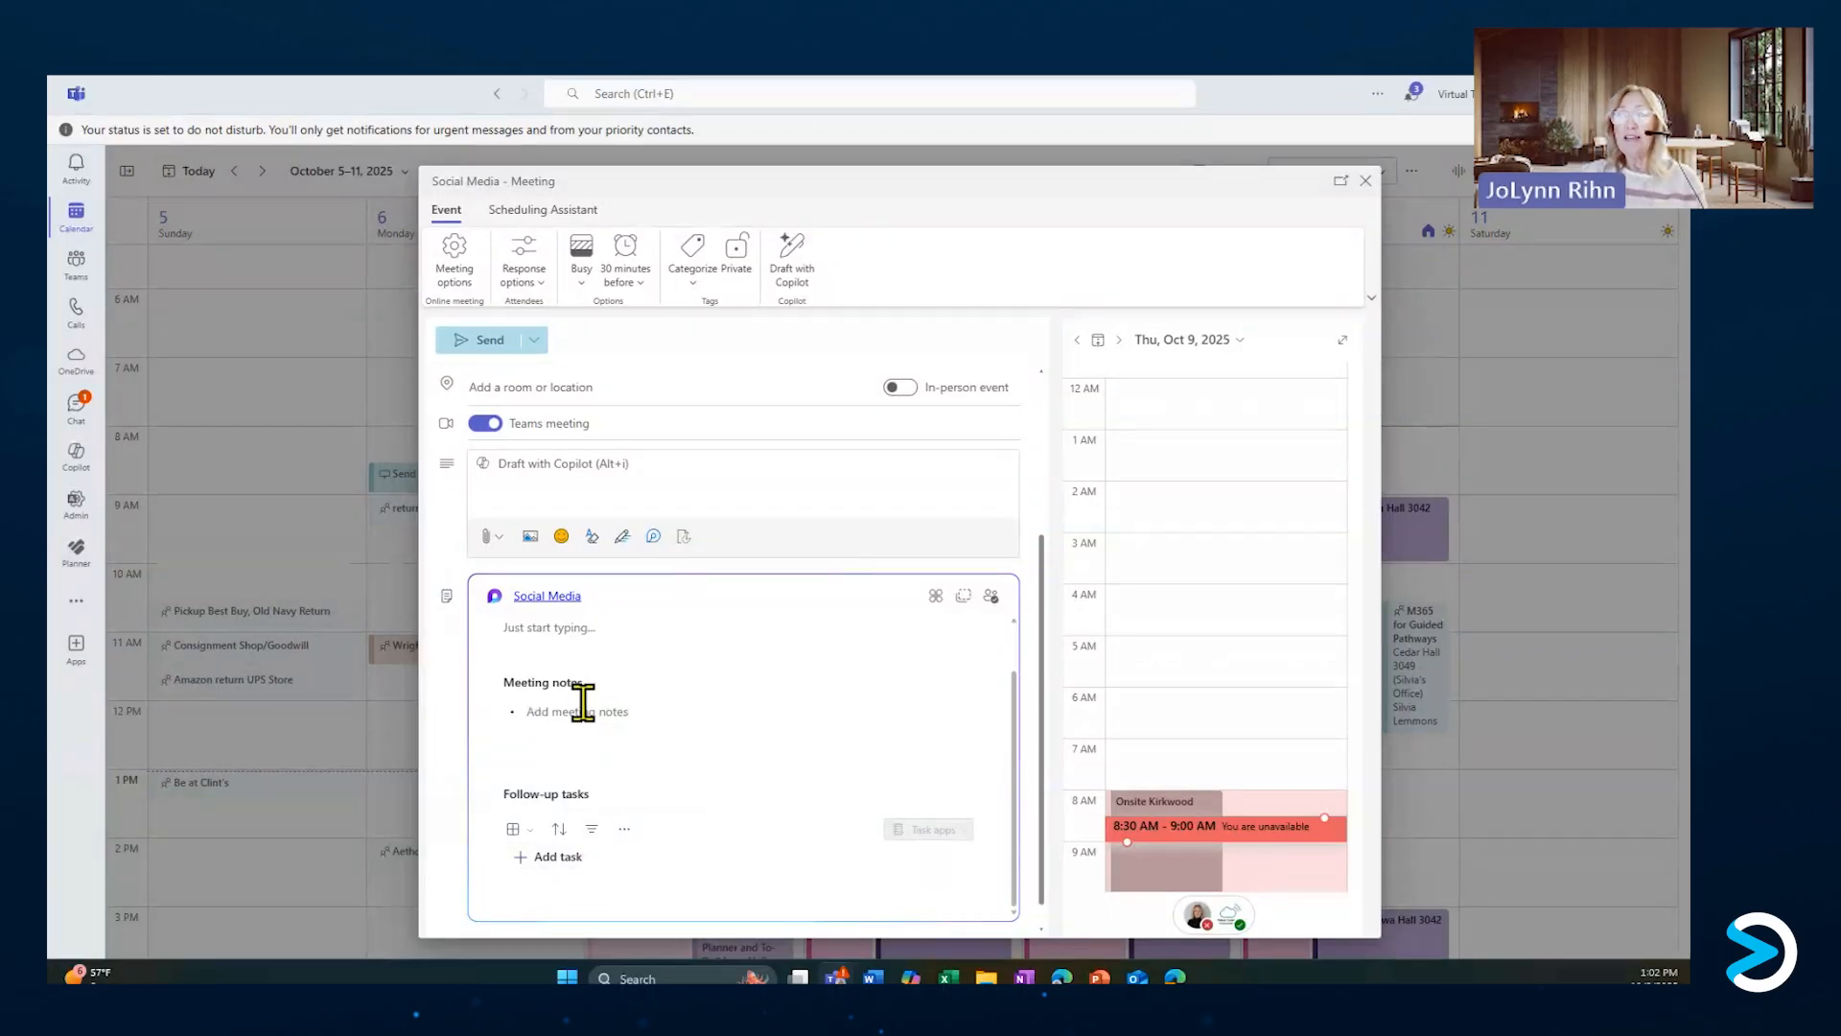
{"action": "scroll", "coordinate": [579, 641], "scroll_direction": "up", "scroll_amount": 1}
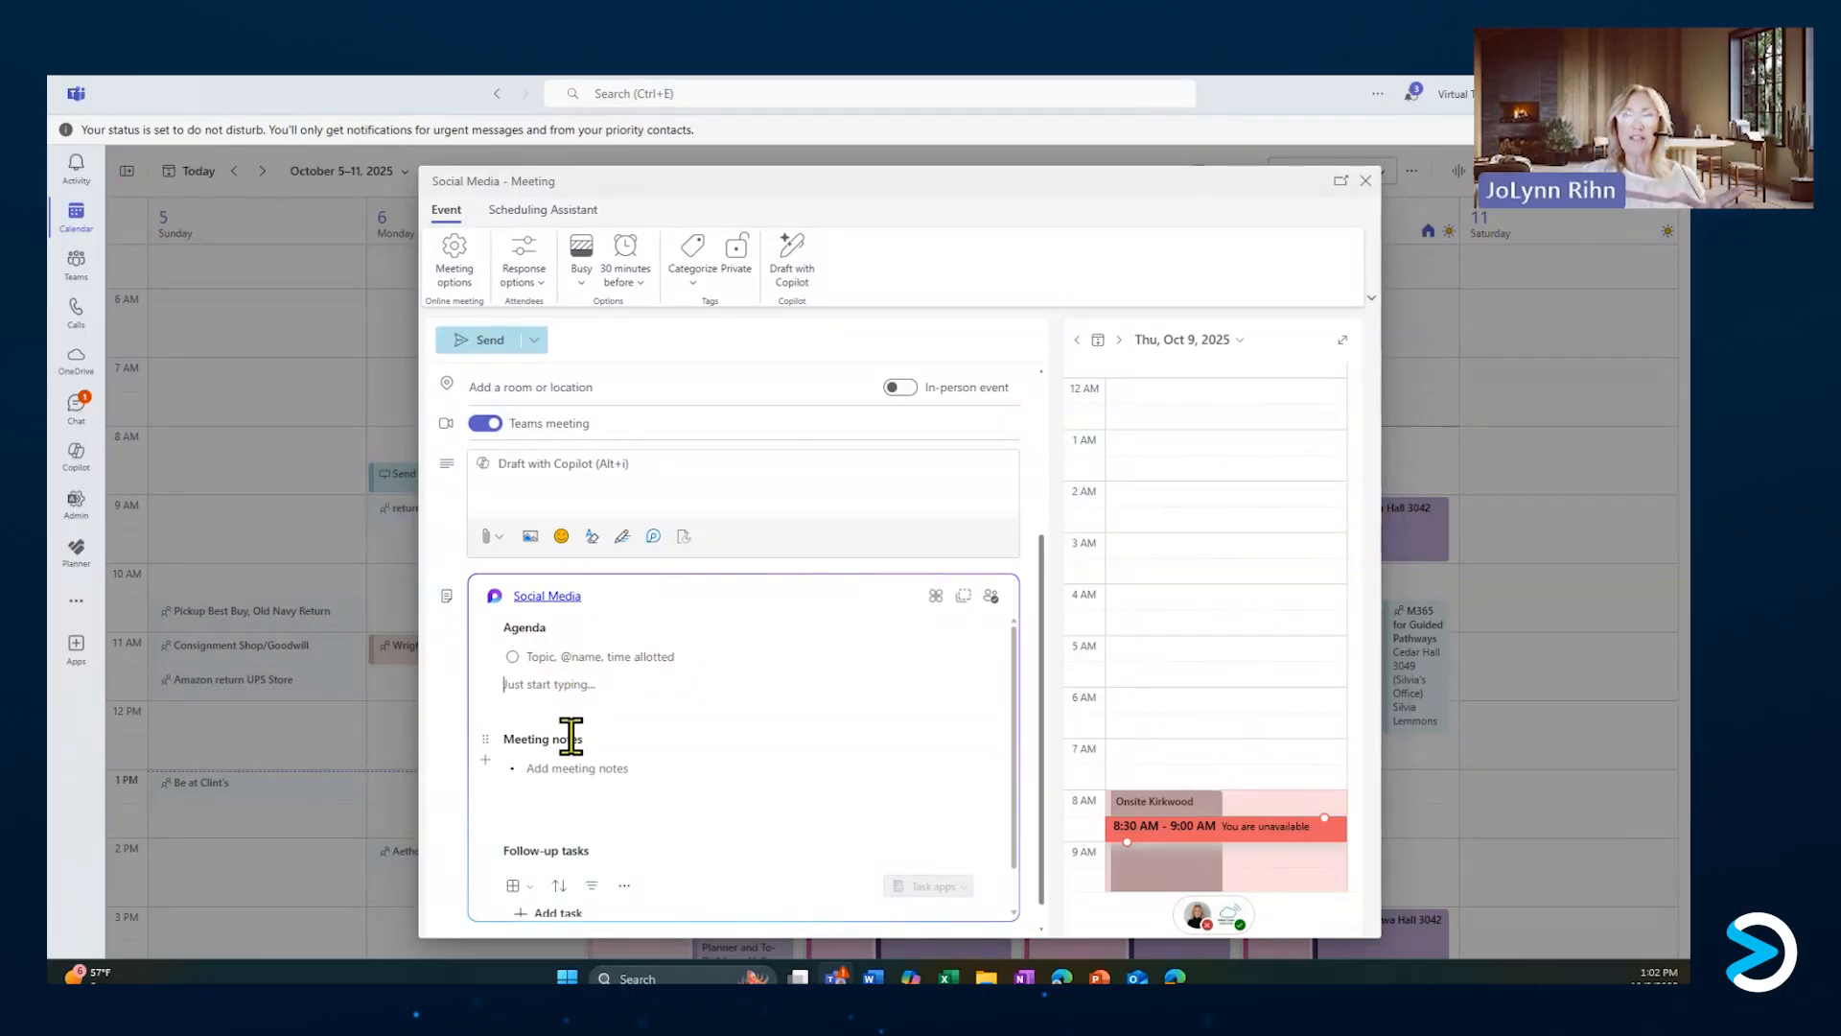
{"action": "left_click", "coordinate": [561, 658]}
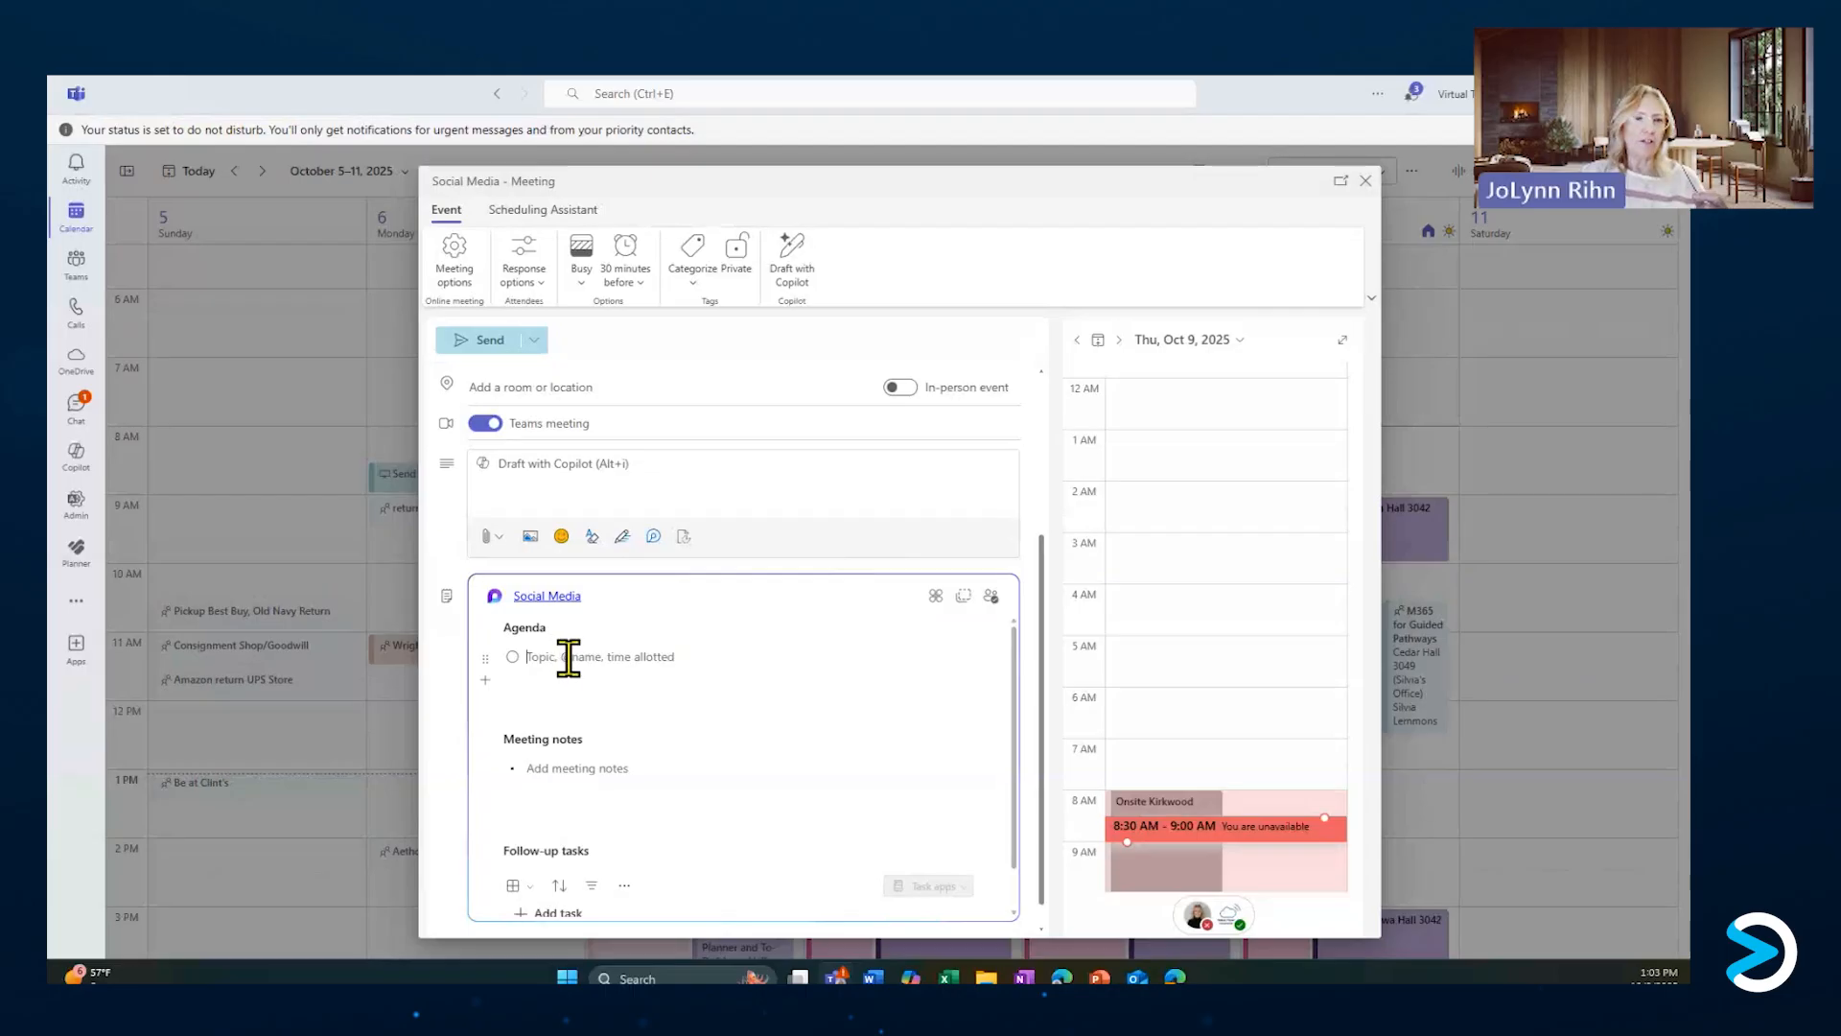
{"action": "type", "text": "Old"}
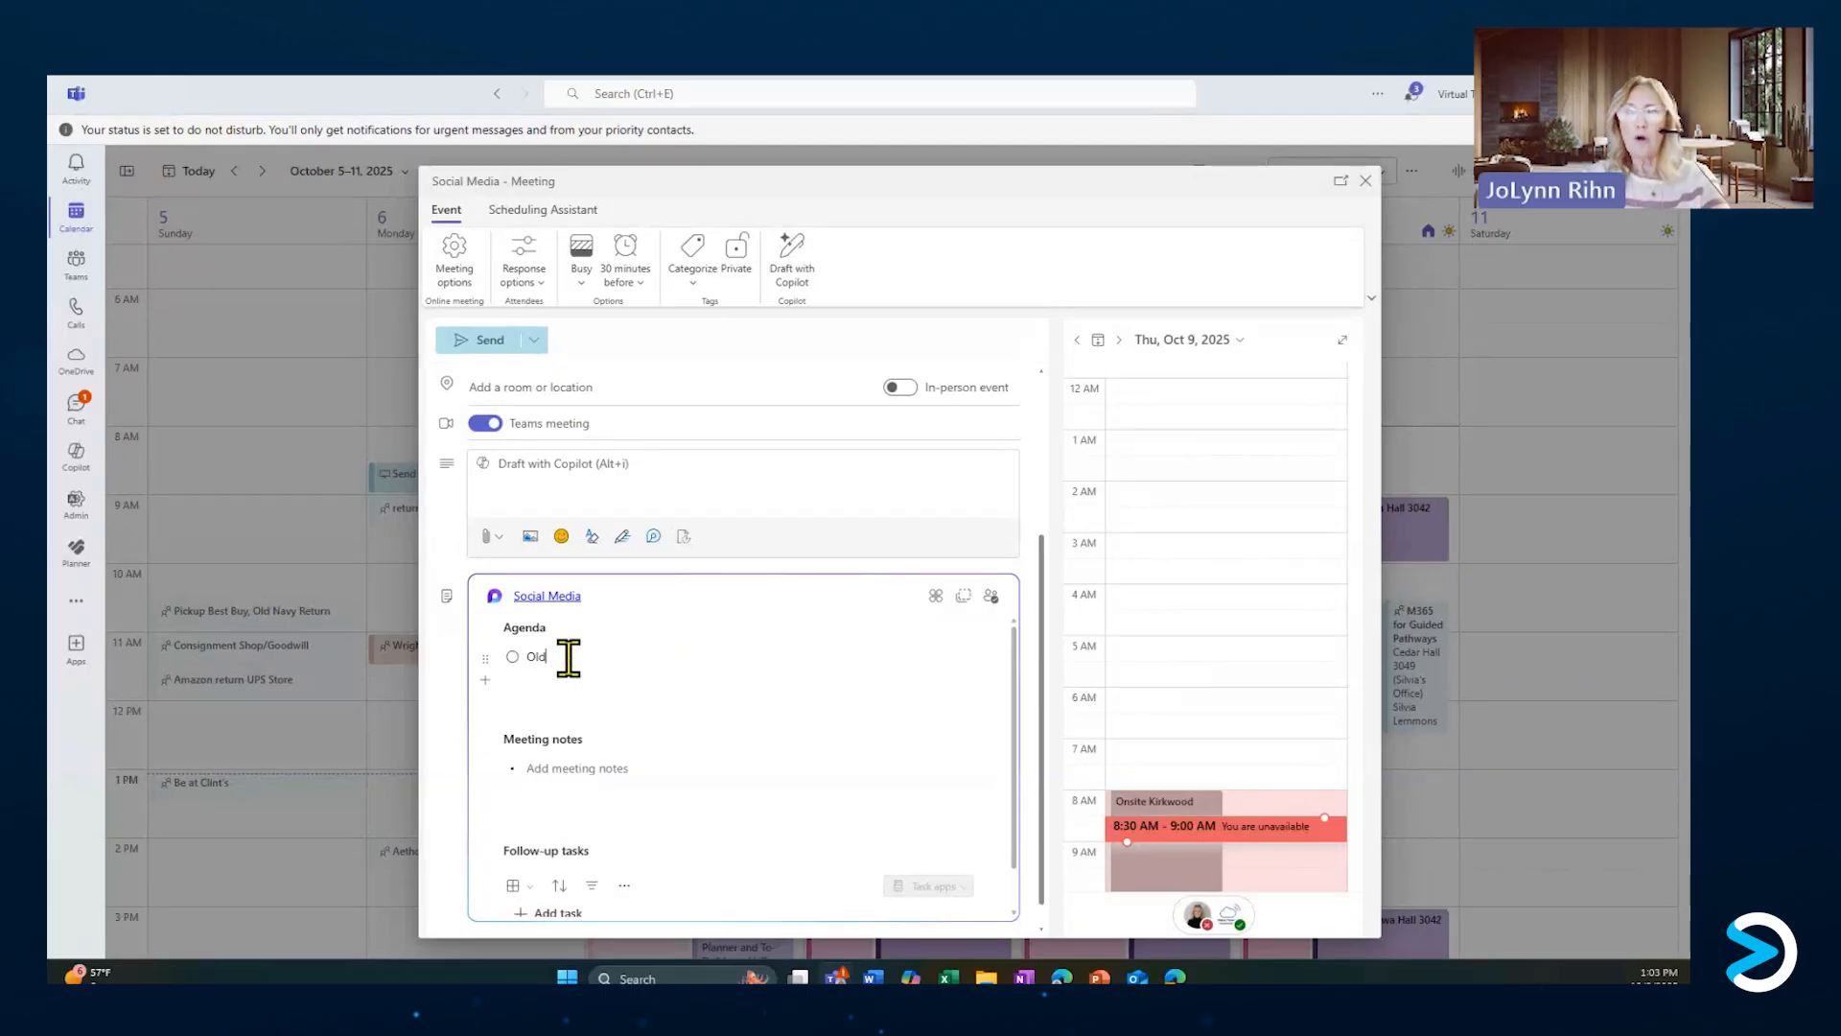
{"action": "type", "text": " business"}
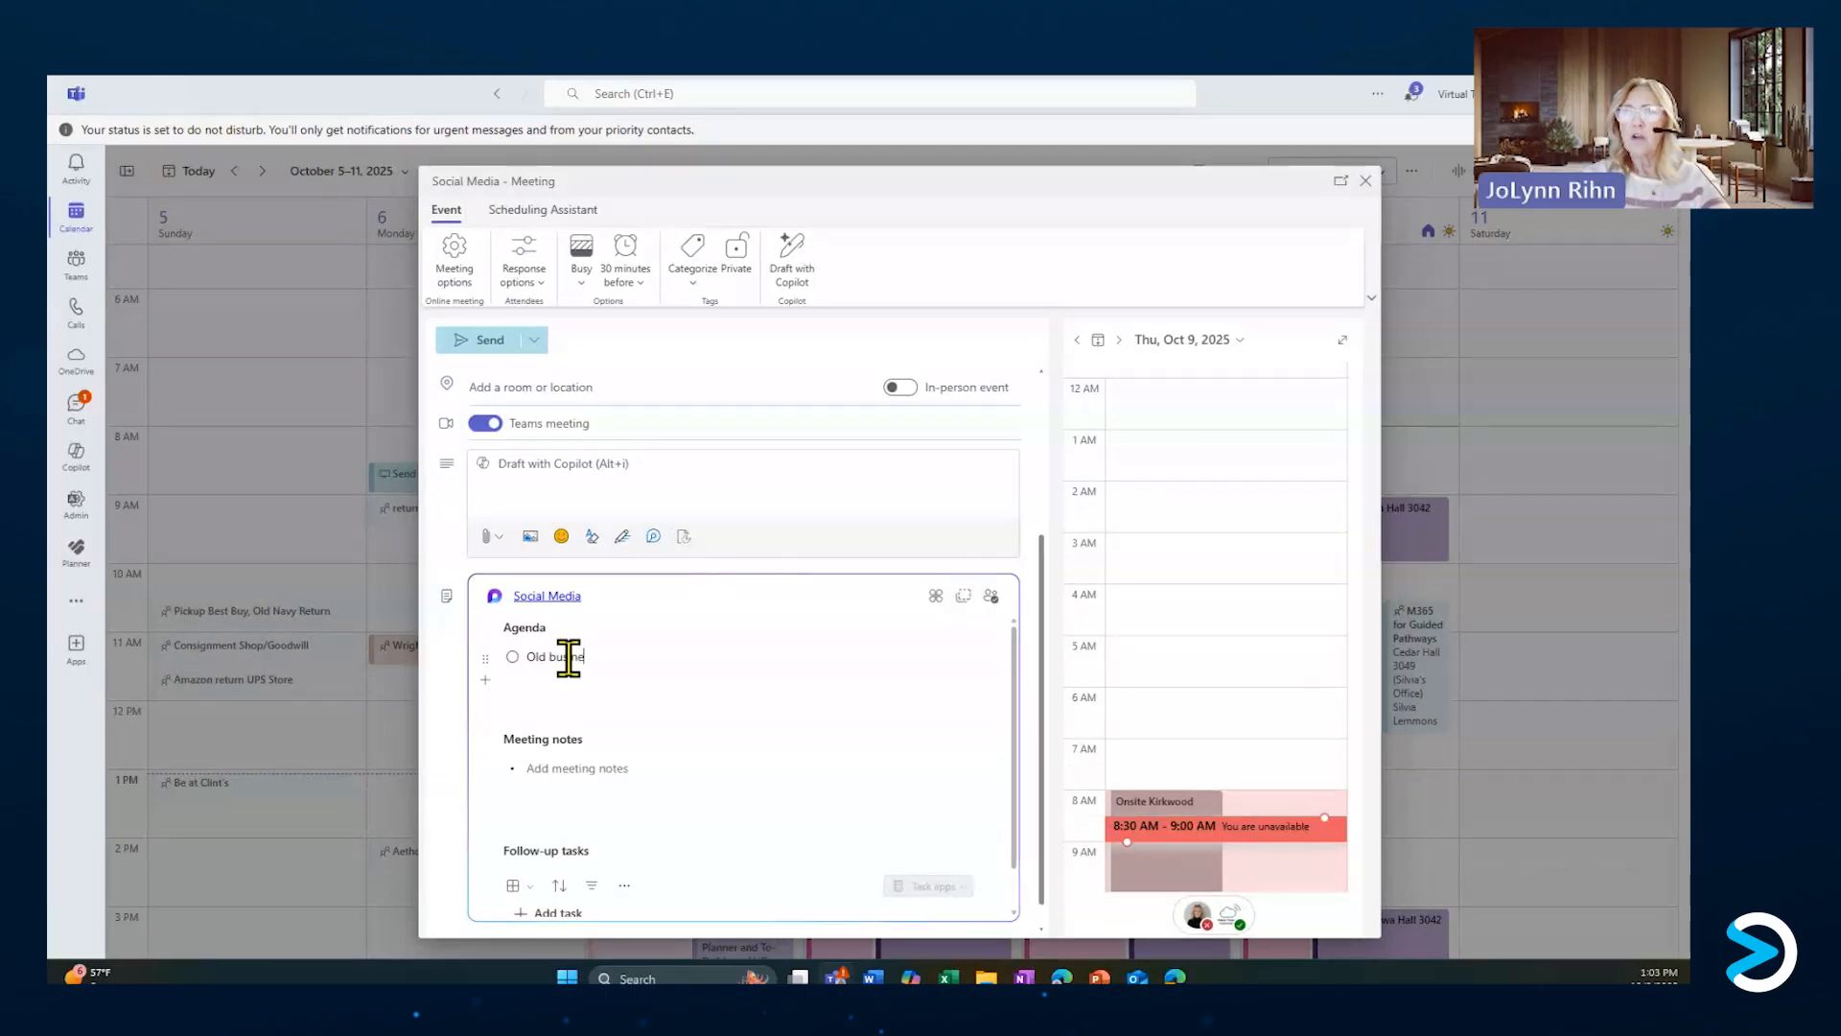
{"action": "key", "text": "Return"}
{"action": "type", "text": "new business"}
{"action": "key", "text": "Return"}
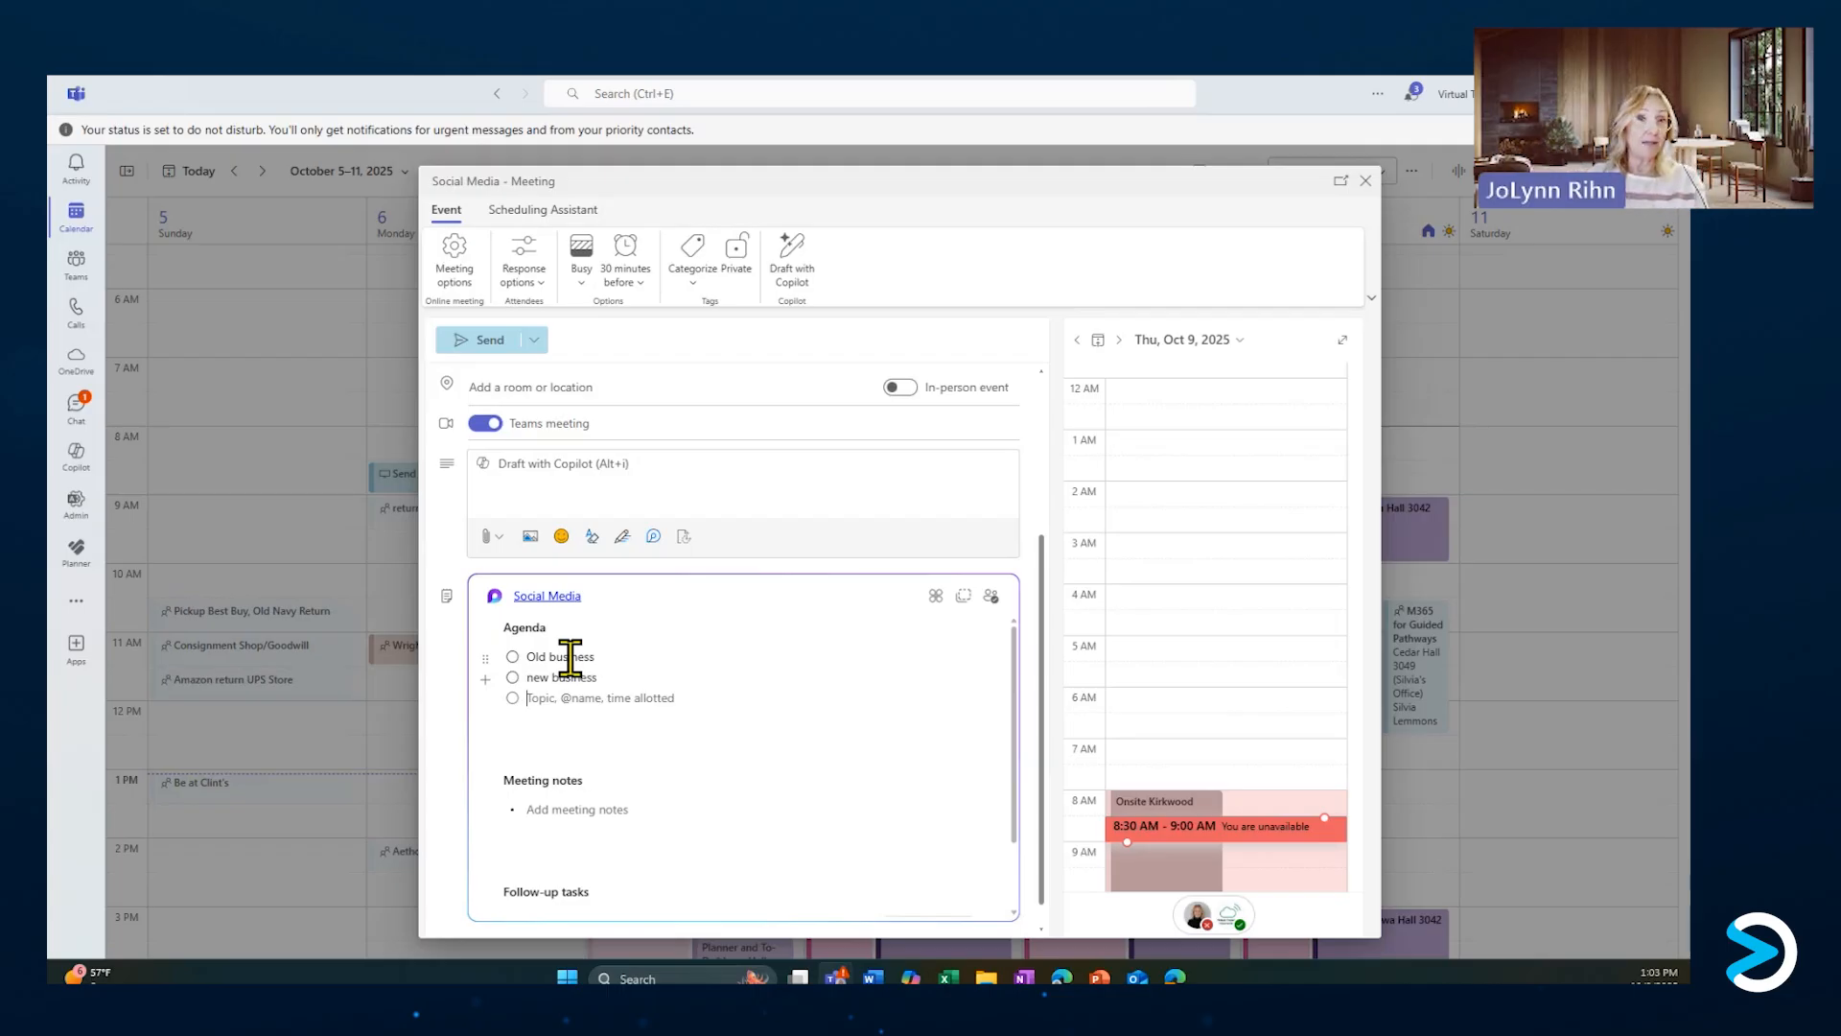
{"action": "left_click", "coordinate": [549, 808]}
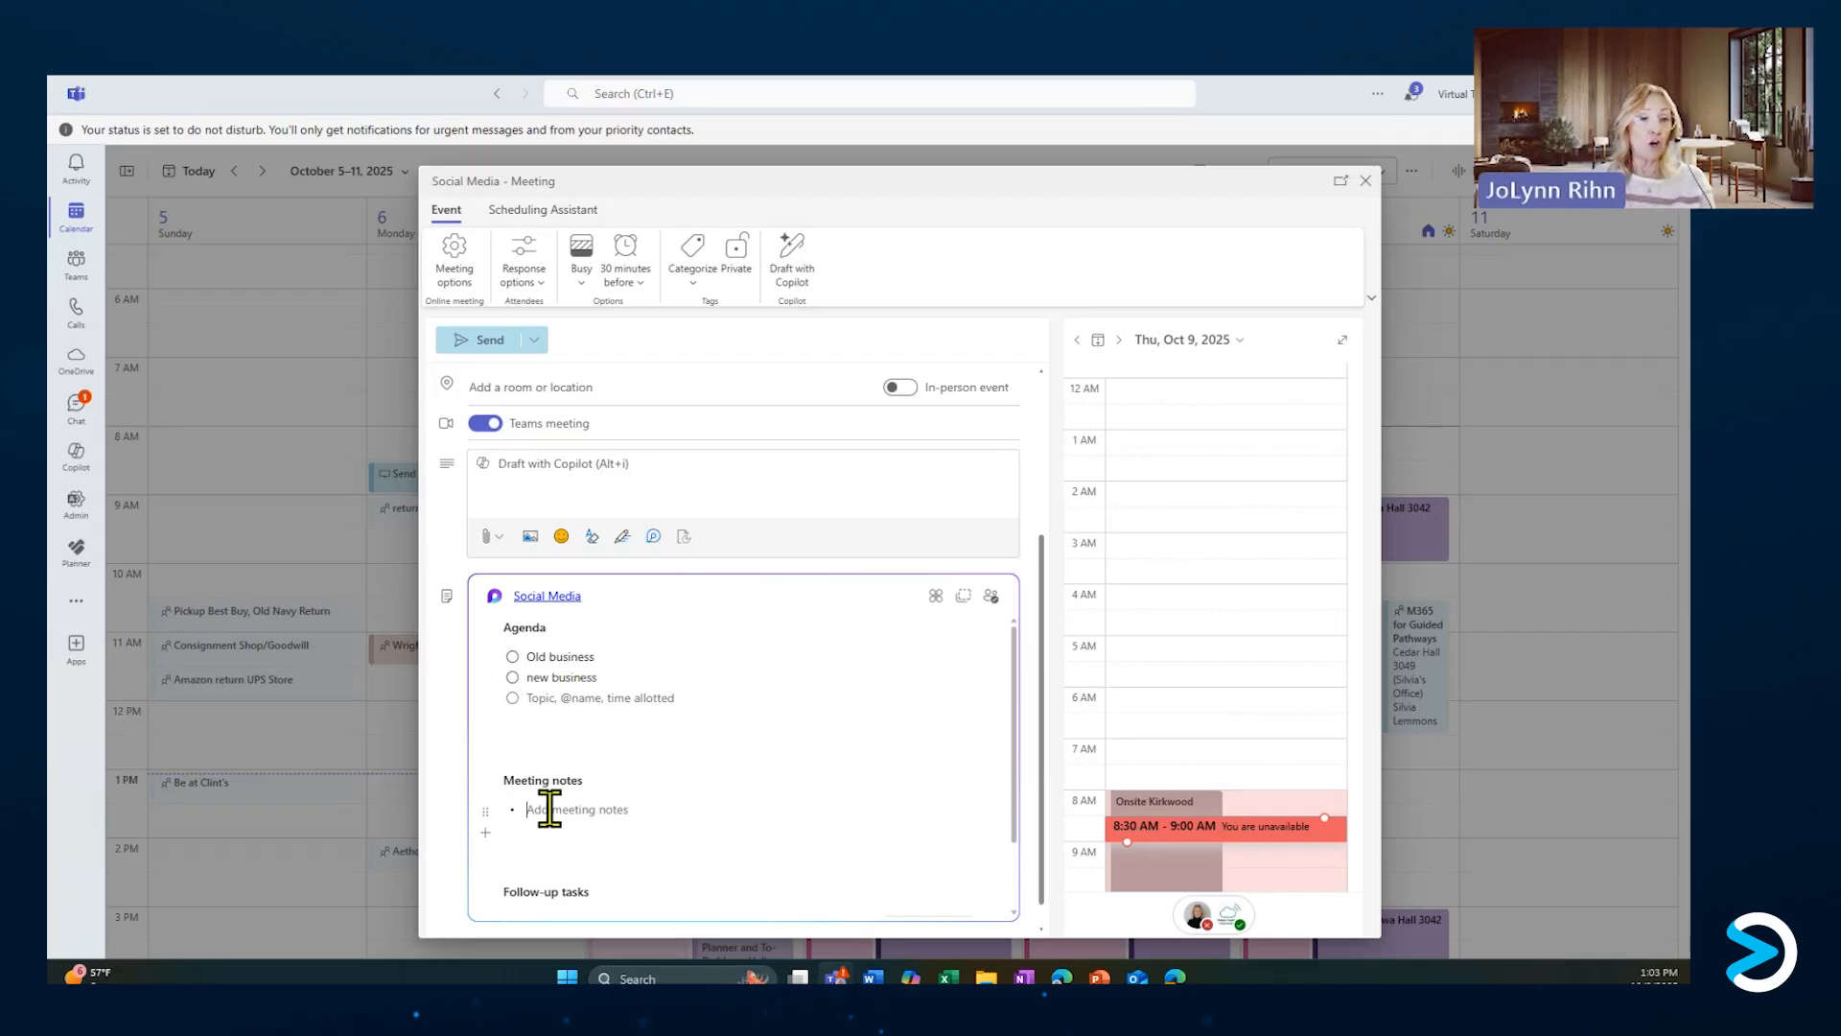
{"action": "type", "text": "Cindy talked about"}
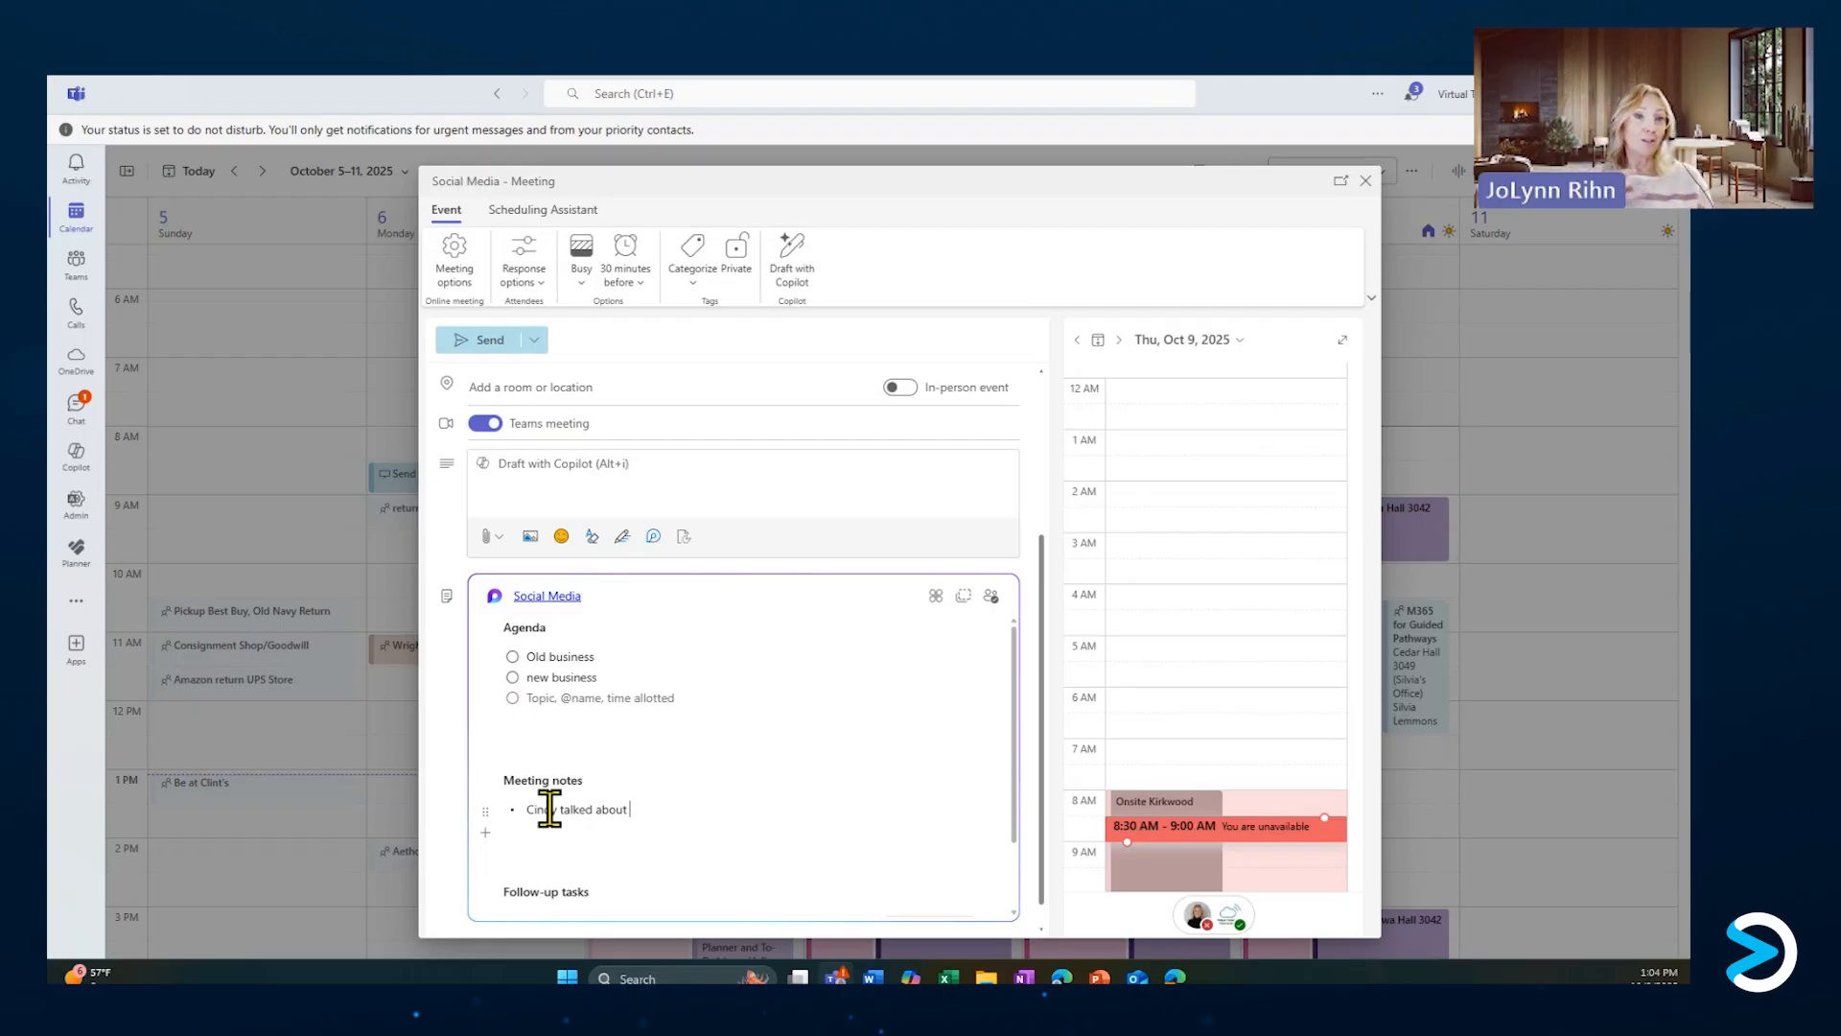
Add a follow-up task named "More communcation in LinkedIn" to the Social Media meeting notes.
{"action": "scroll", "coordinate": [551, 813], "scroll_direction": "down", "scroll_amount": 1}
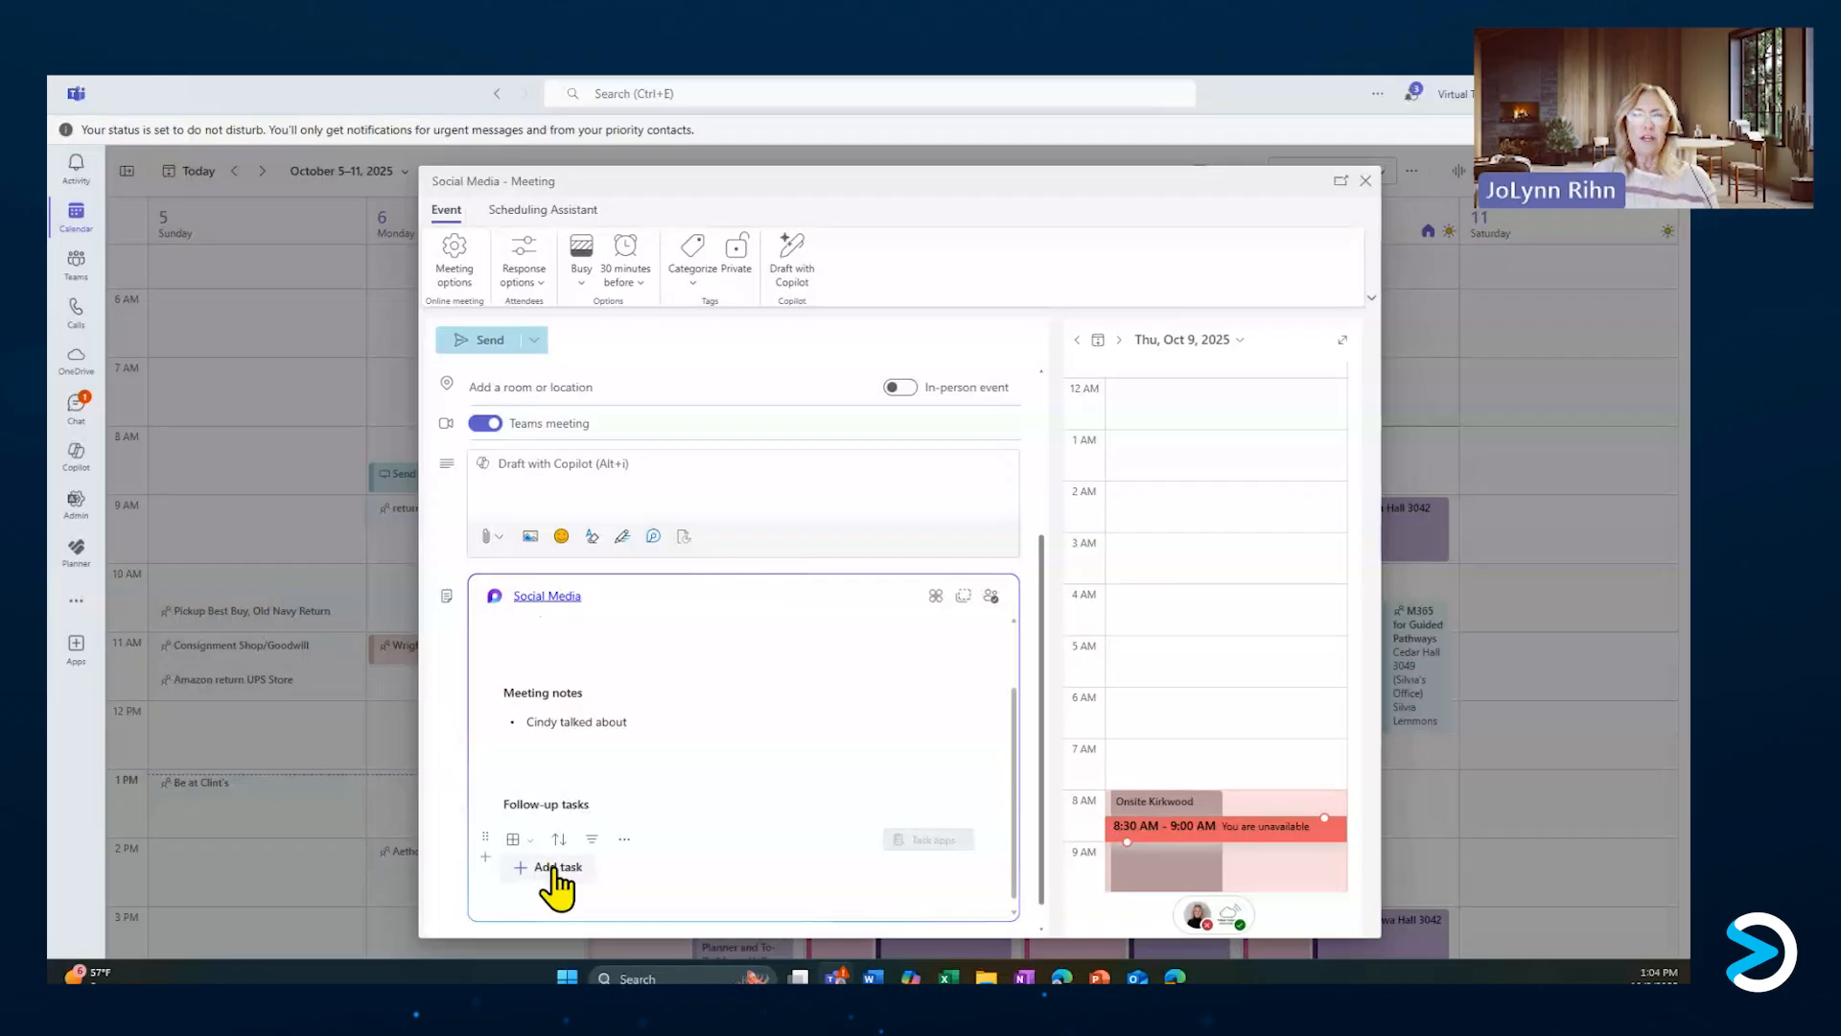
{"action": "left_click", "coordinate": [551, 867]}
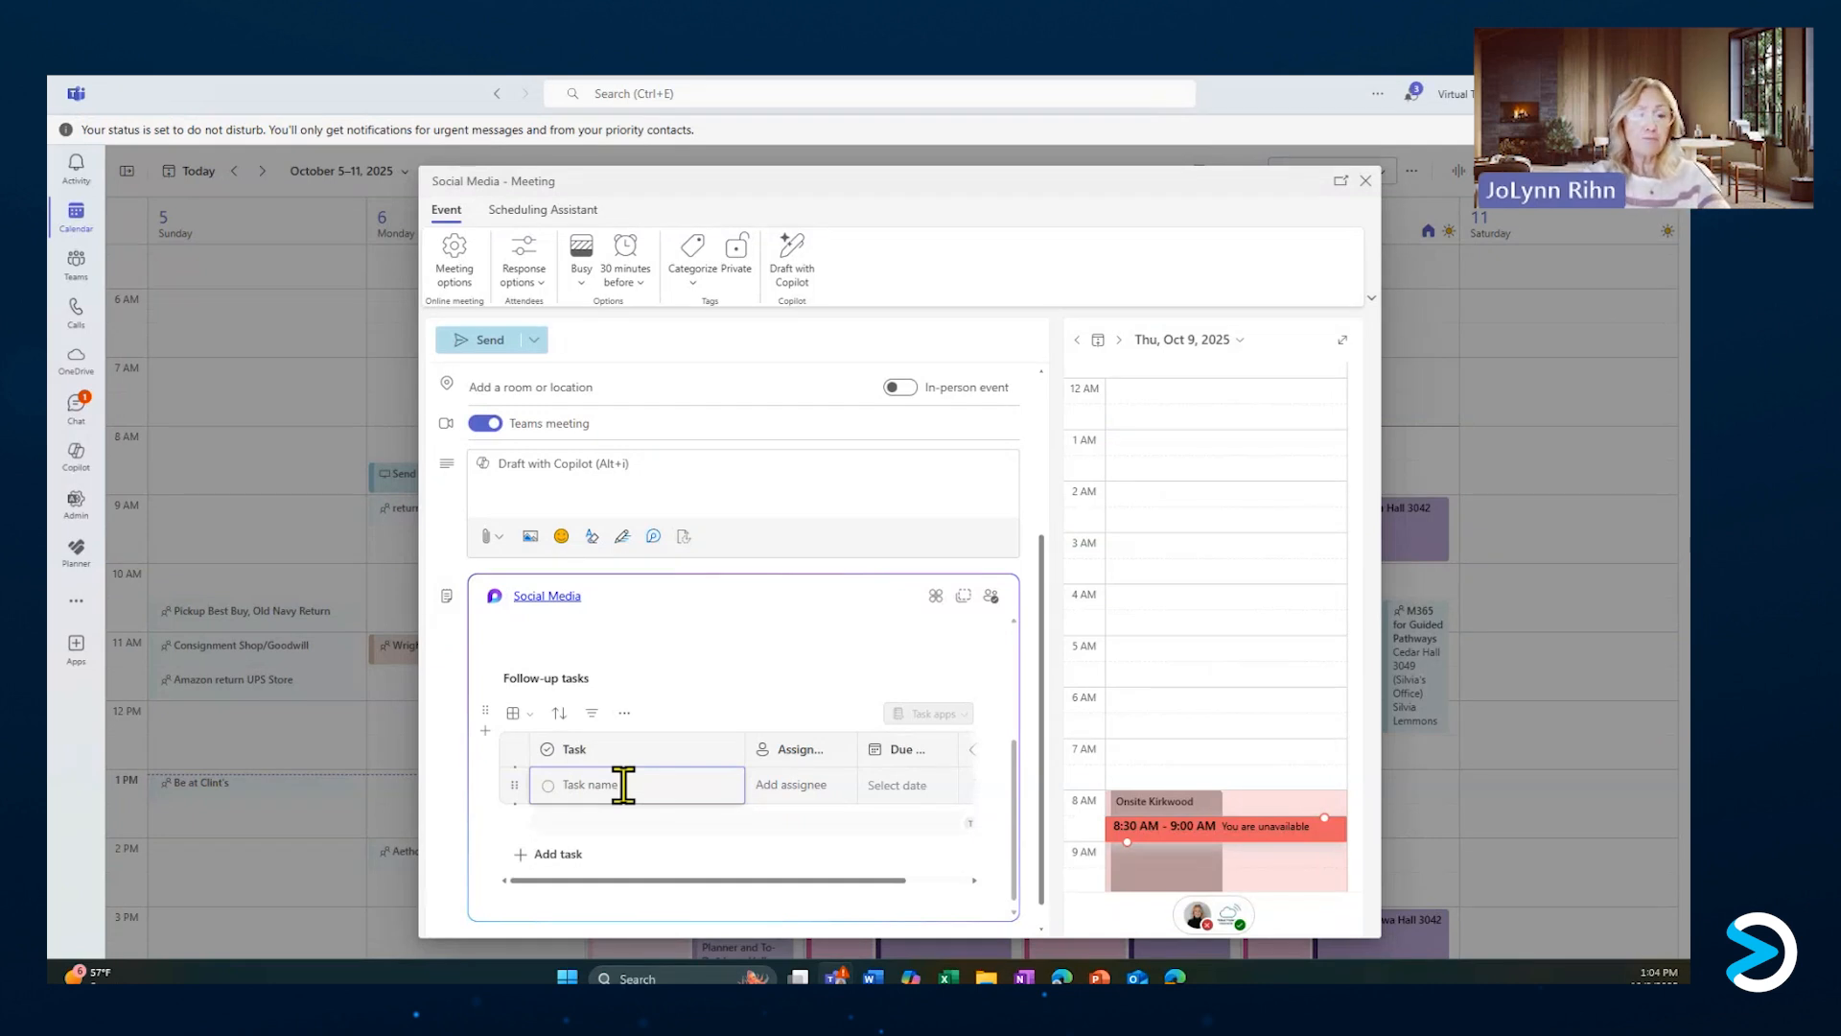
{"action": "type", "text": "More co"}
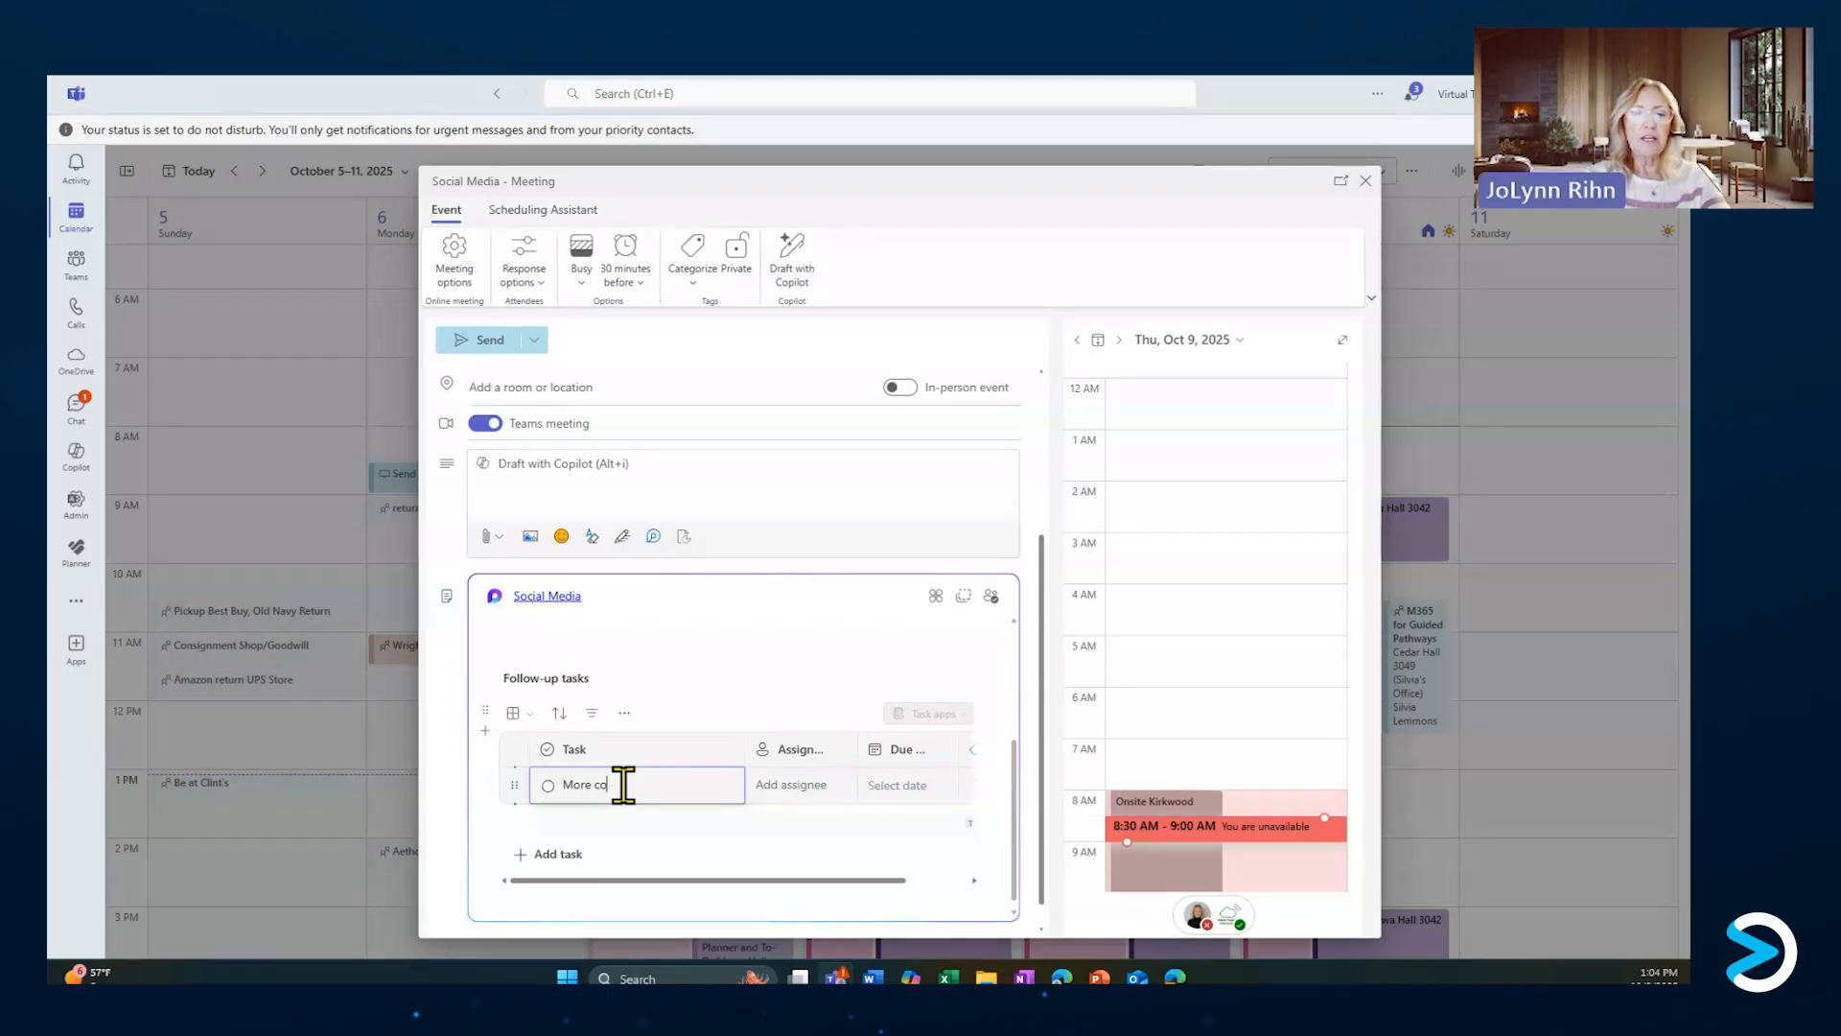
{"action": "type", "text": "mmunication in"}
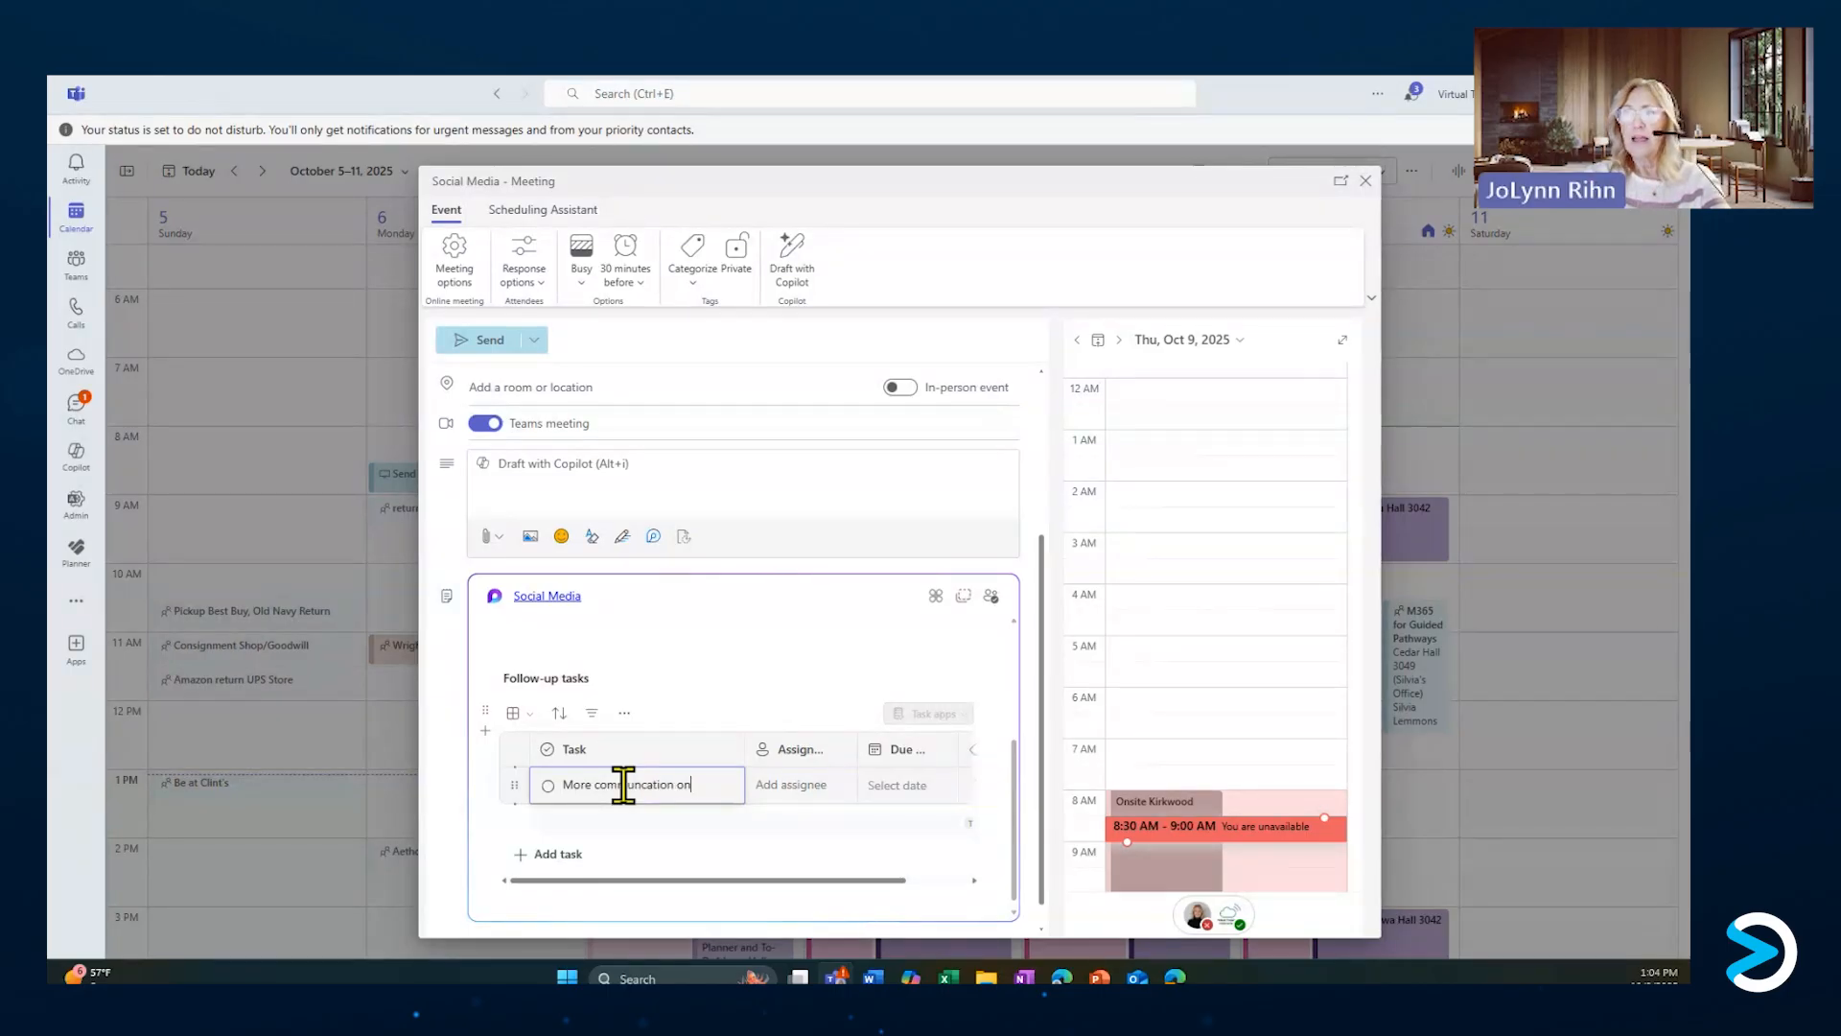
{"action": "type", "text": " LinkedIn"}
{"action": "key", "text": "Tab"}
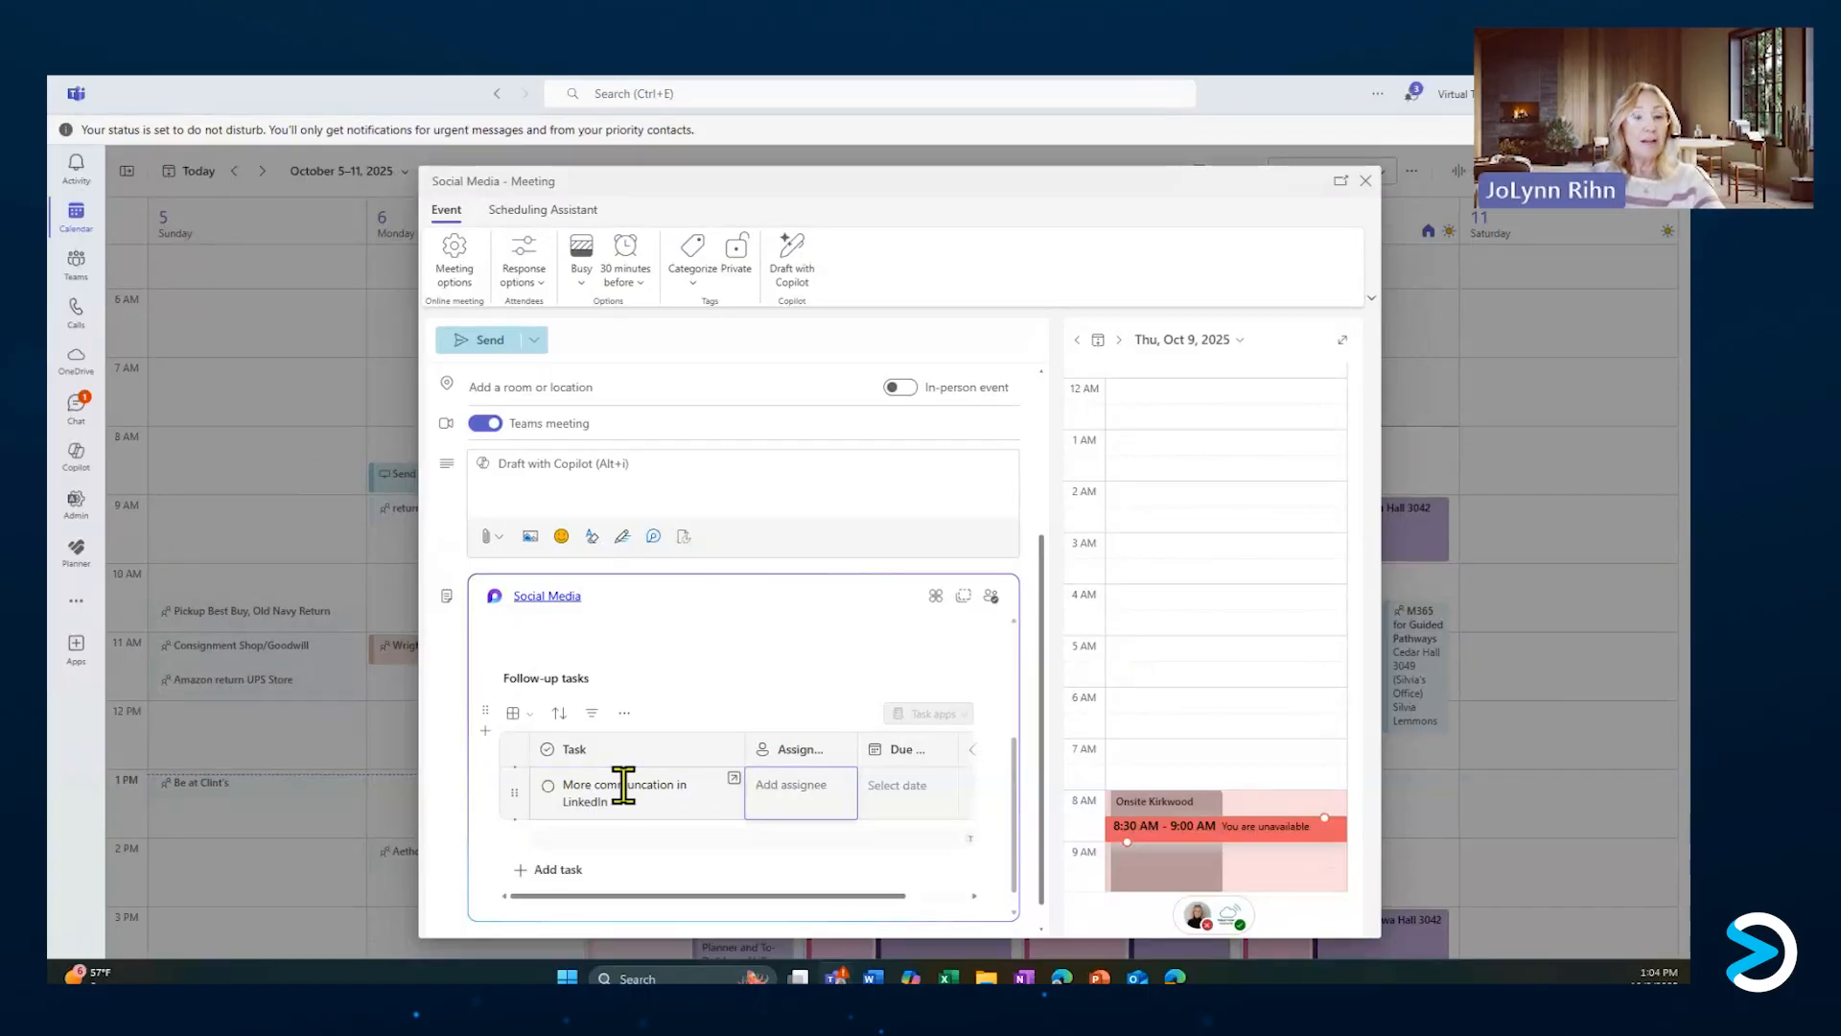
Assign the LinkedIn follow-up task to the meeting organizer and set its due date to Fri, Oct 17.
{"action": "type", "text": "jo"}
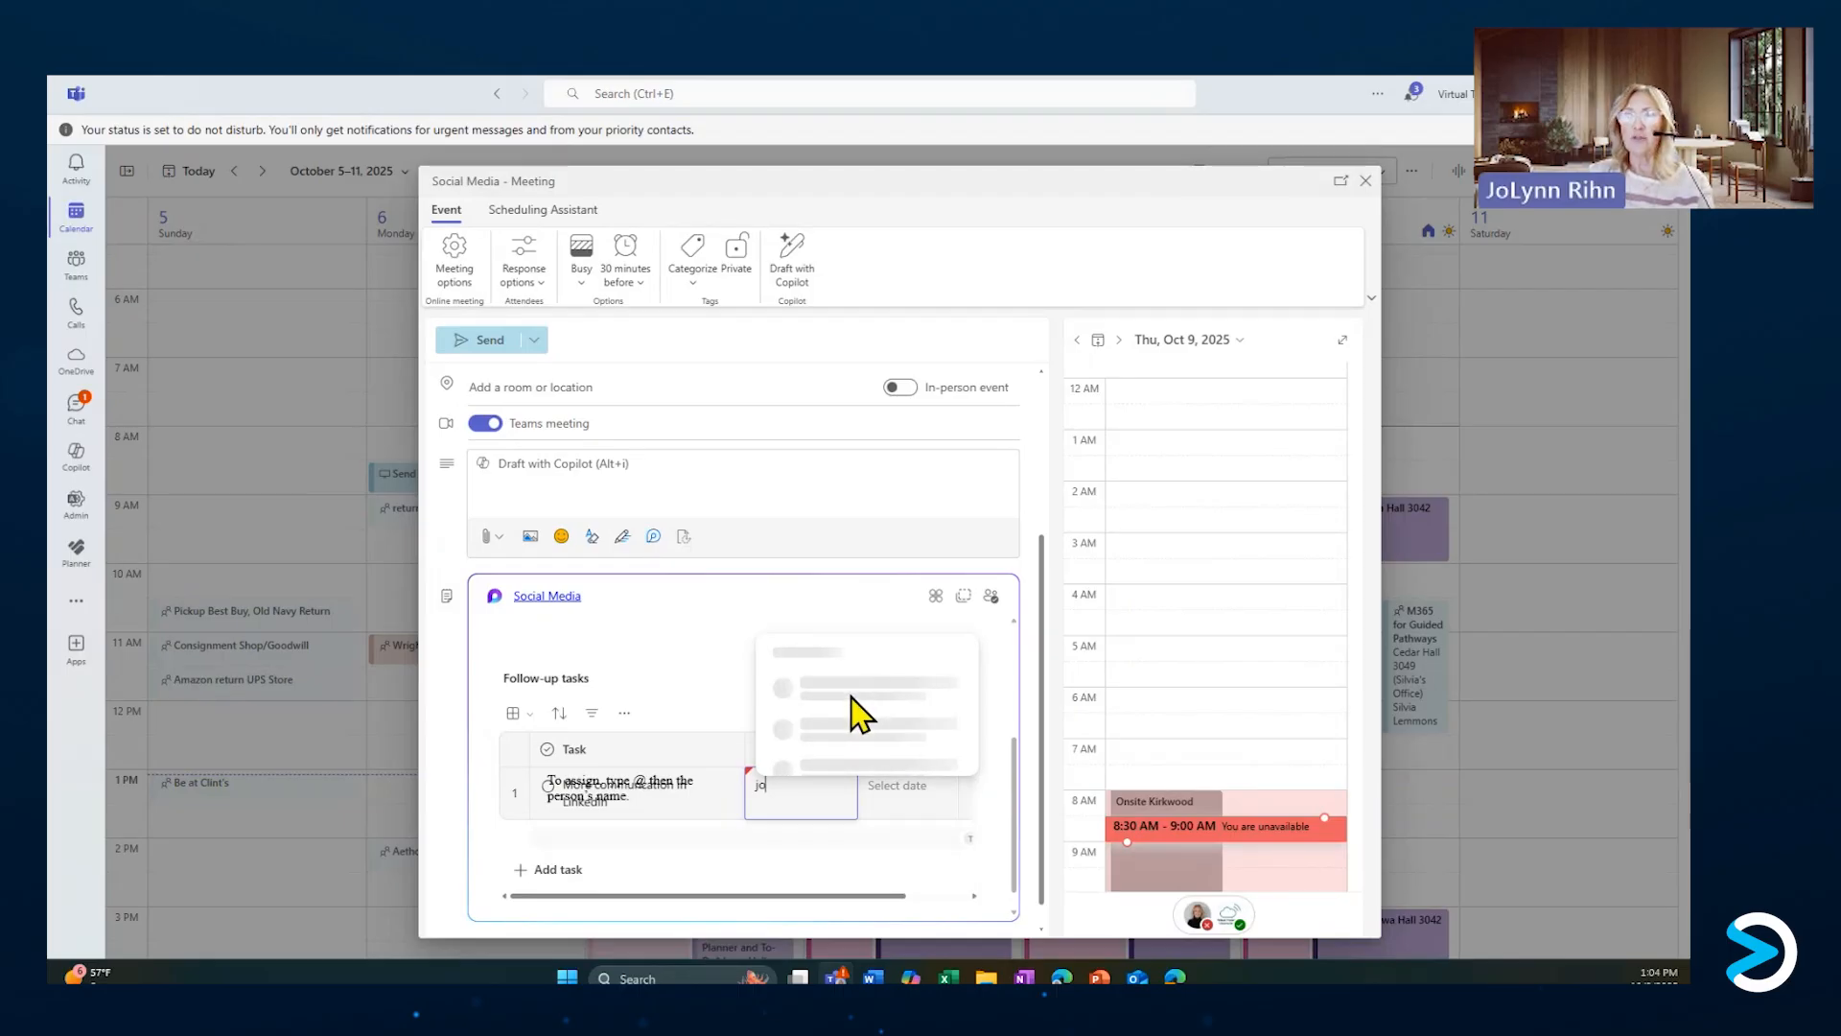
{"action": "left_click_drag", "start_coordinate": [777, 781], "coordinate": [728, 780]}
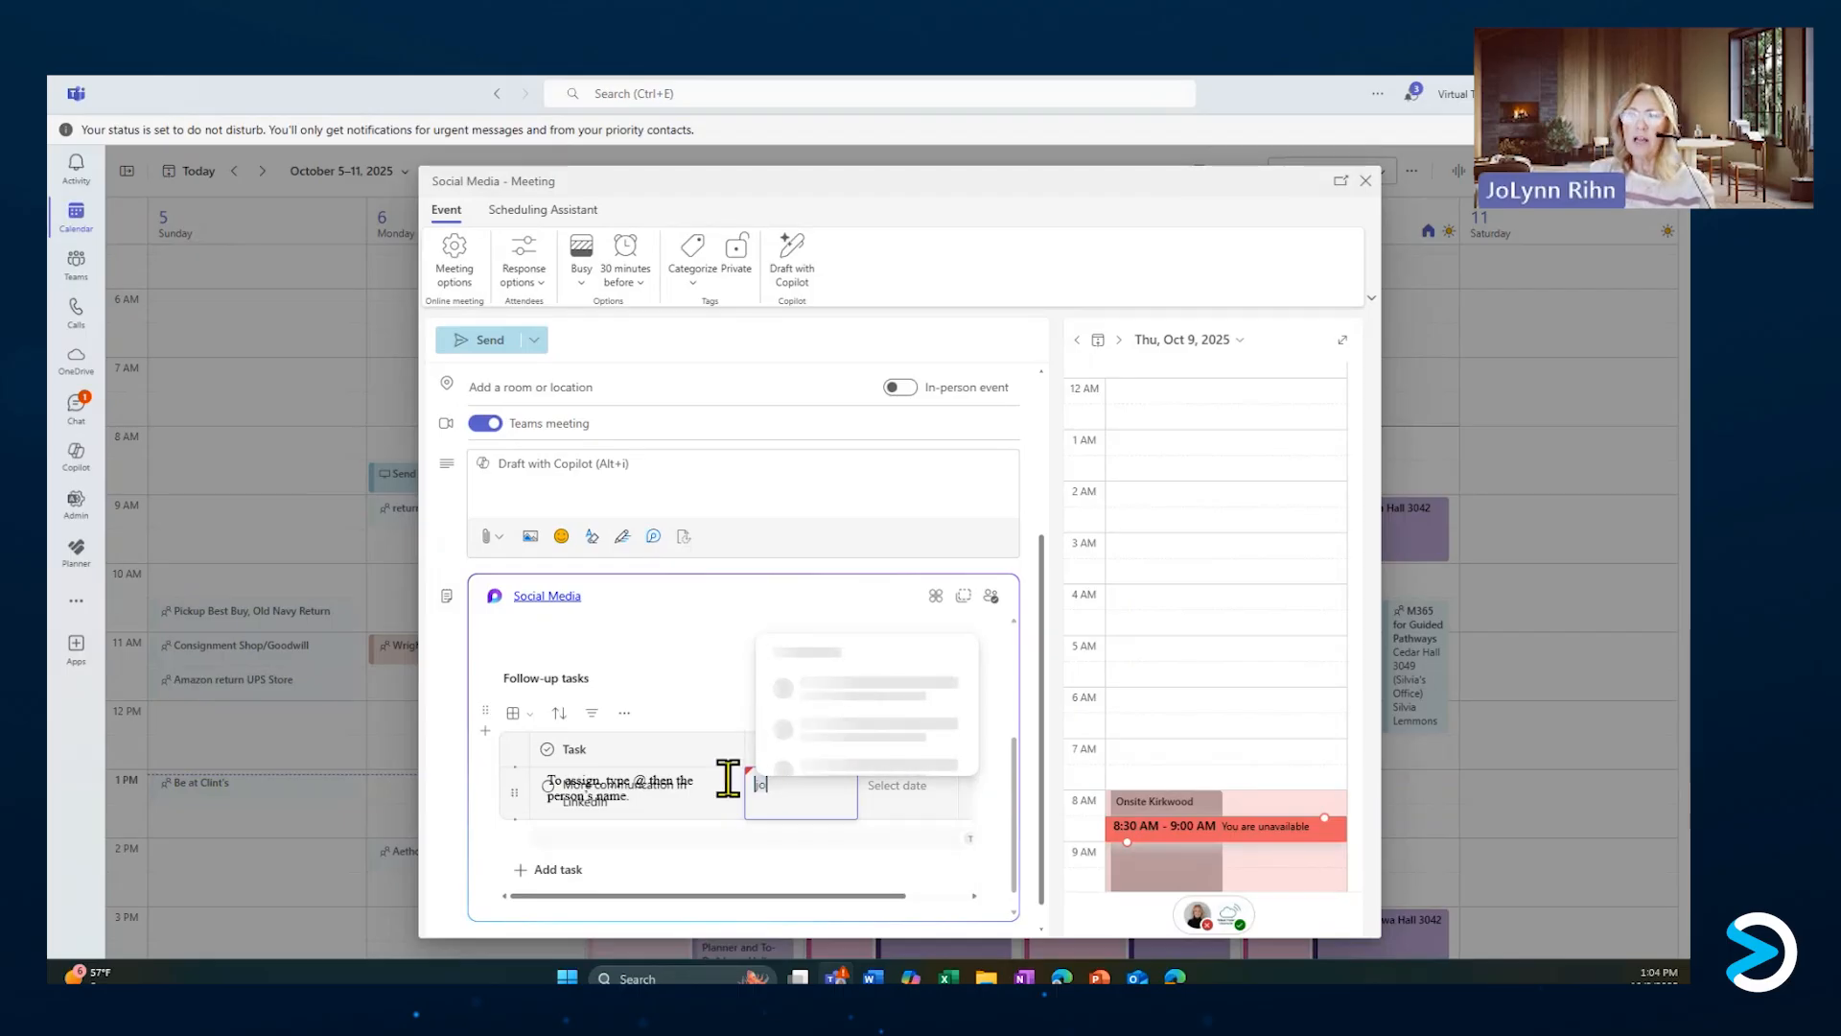
{"action": "type", "text": "stu"}
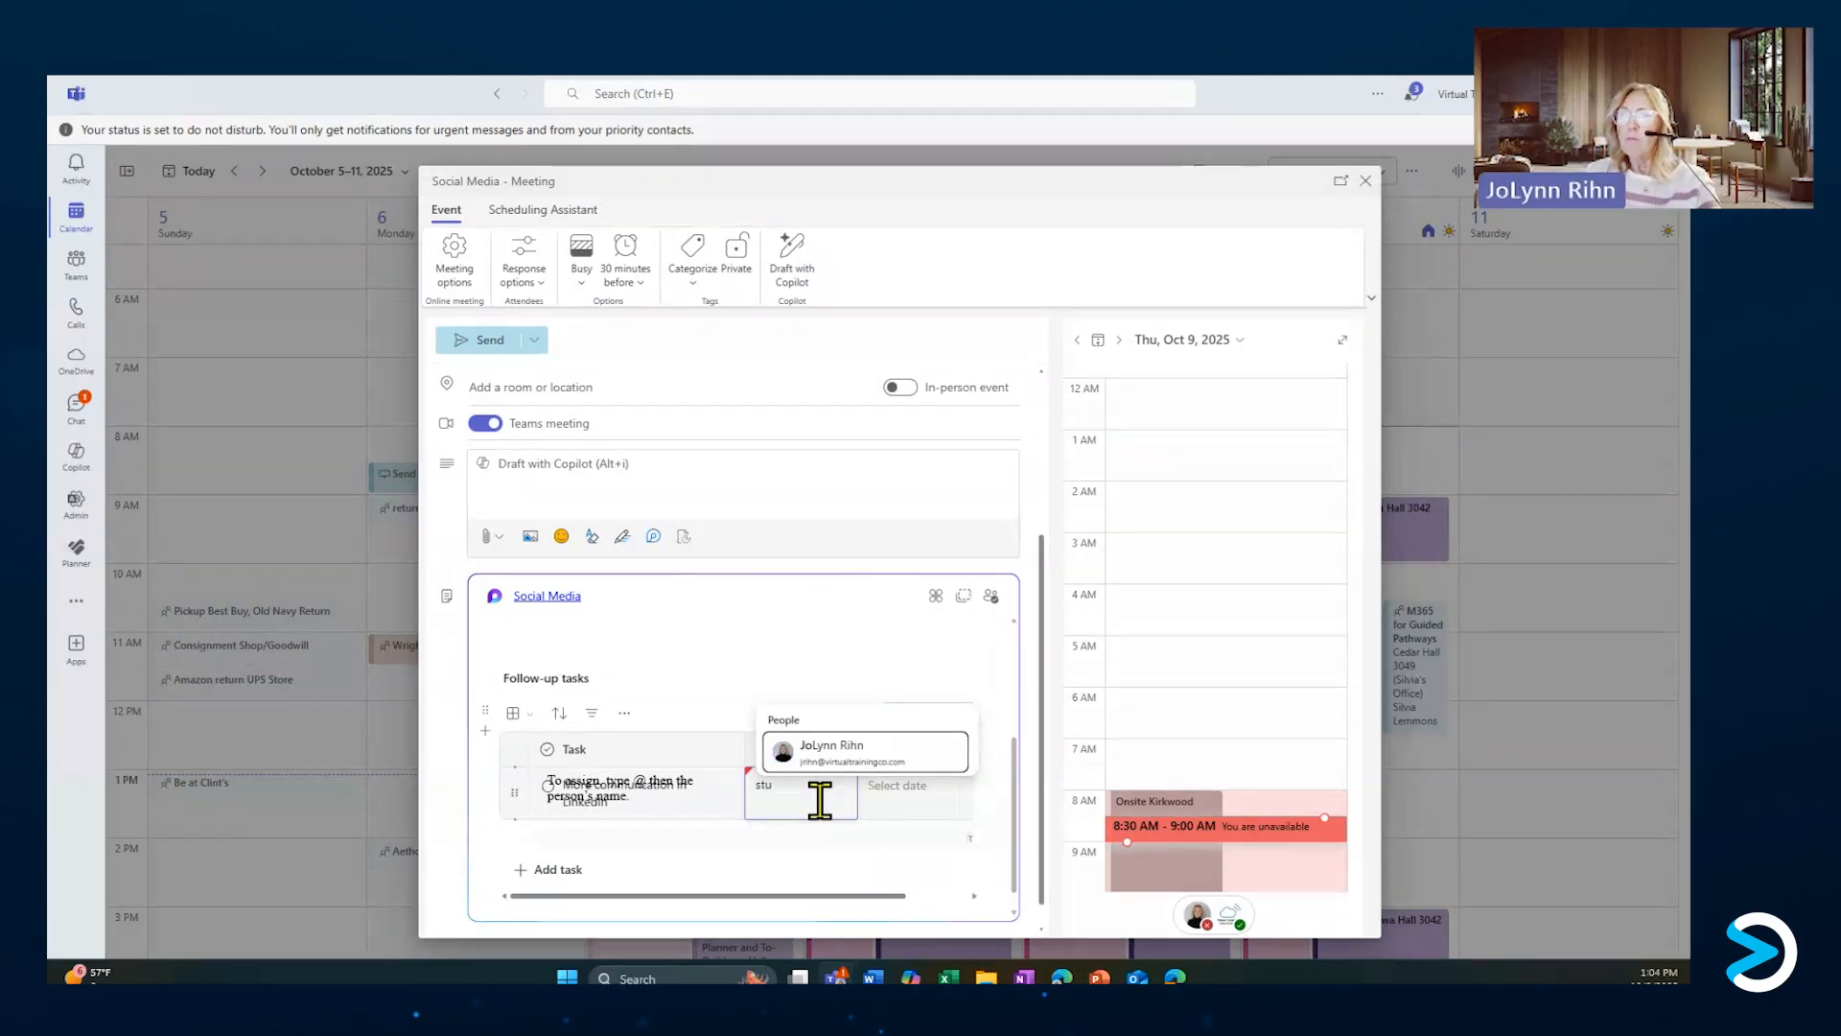
{"action": "left_click", "coordinate": [839, 763]}
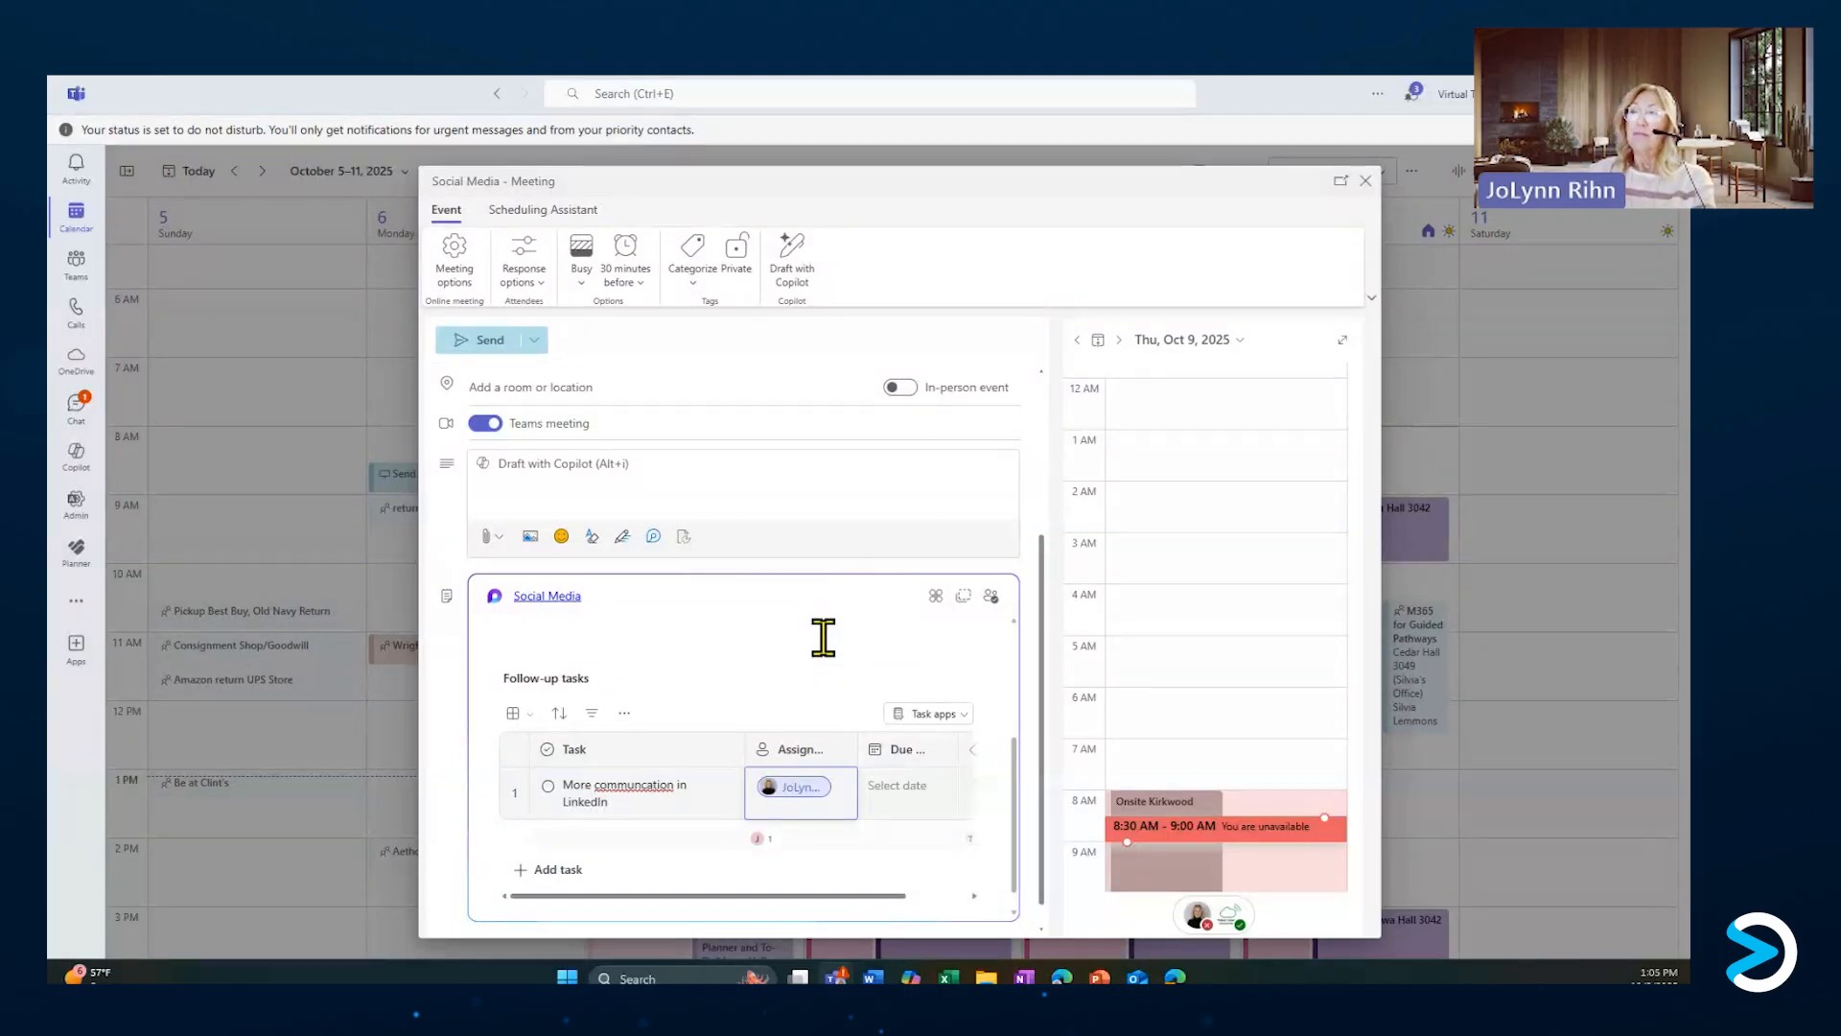
{"action": "left_click", "coordinate": [907, 788]}
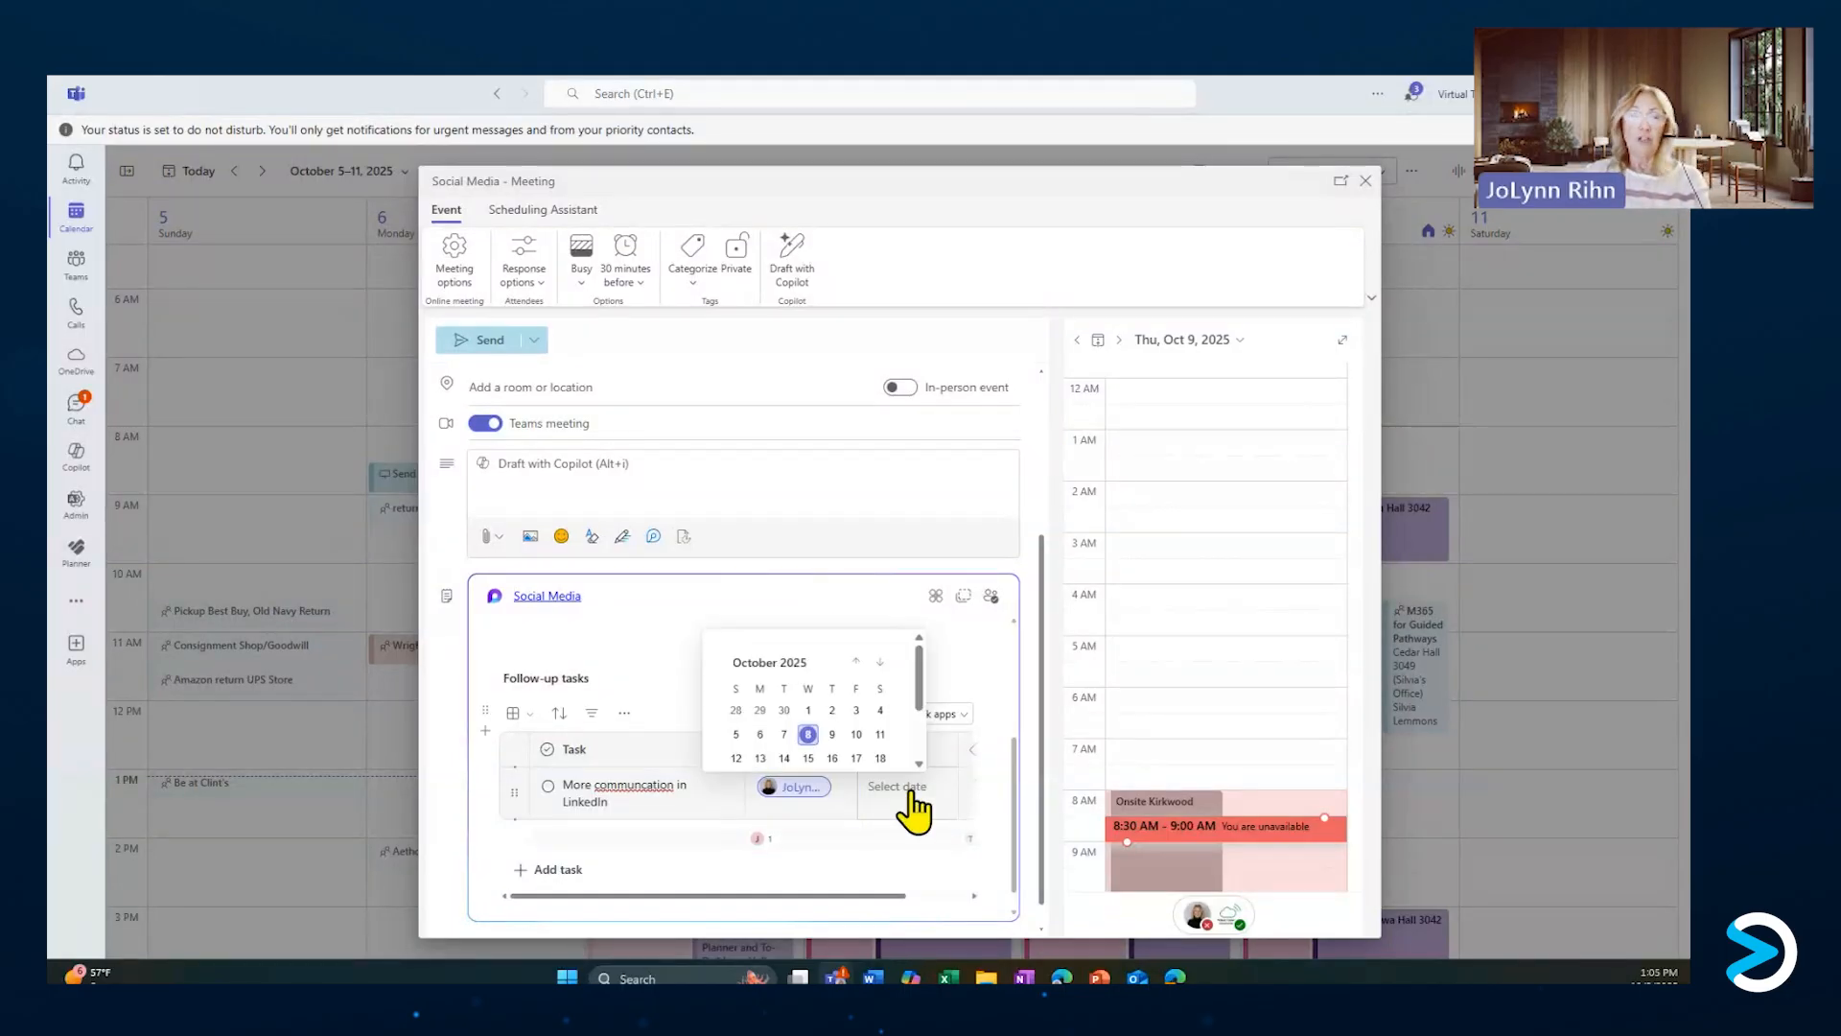
{"action": "left_click", "coordinate": [857, 757]}
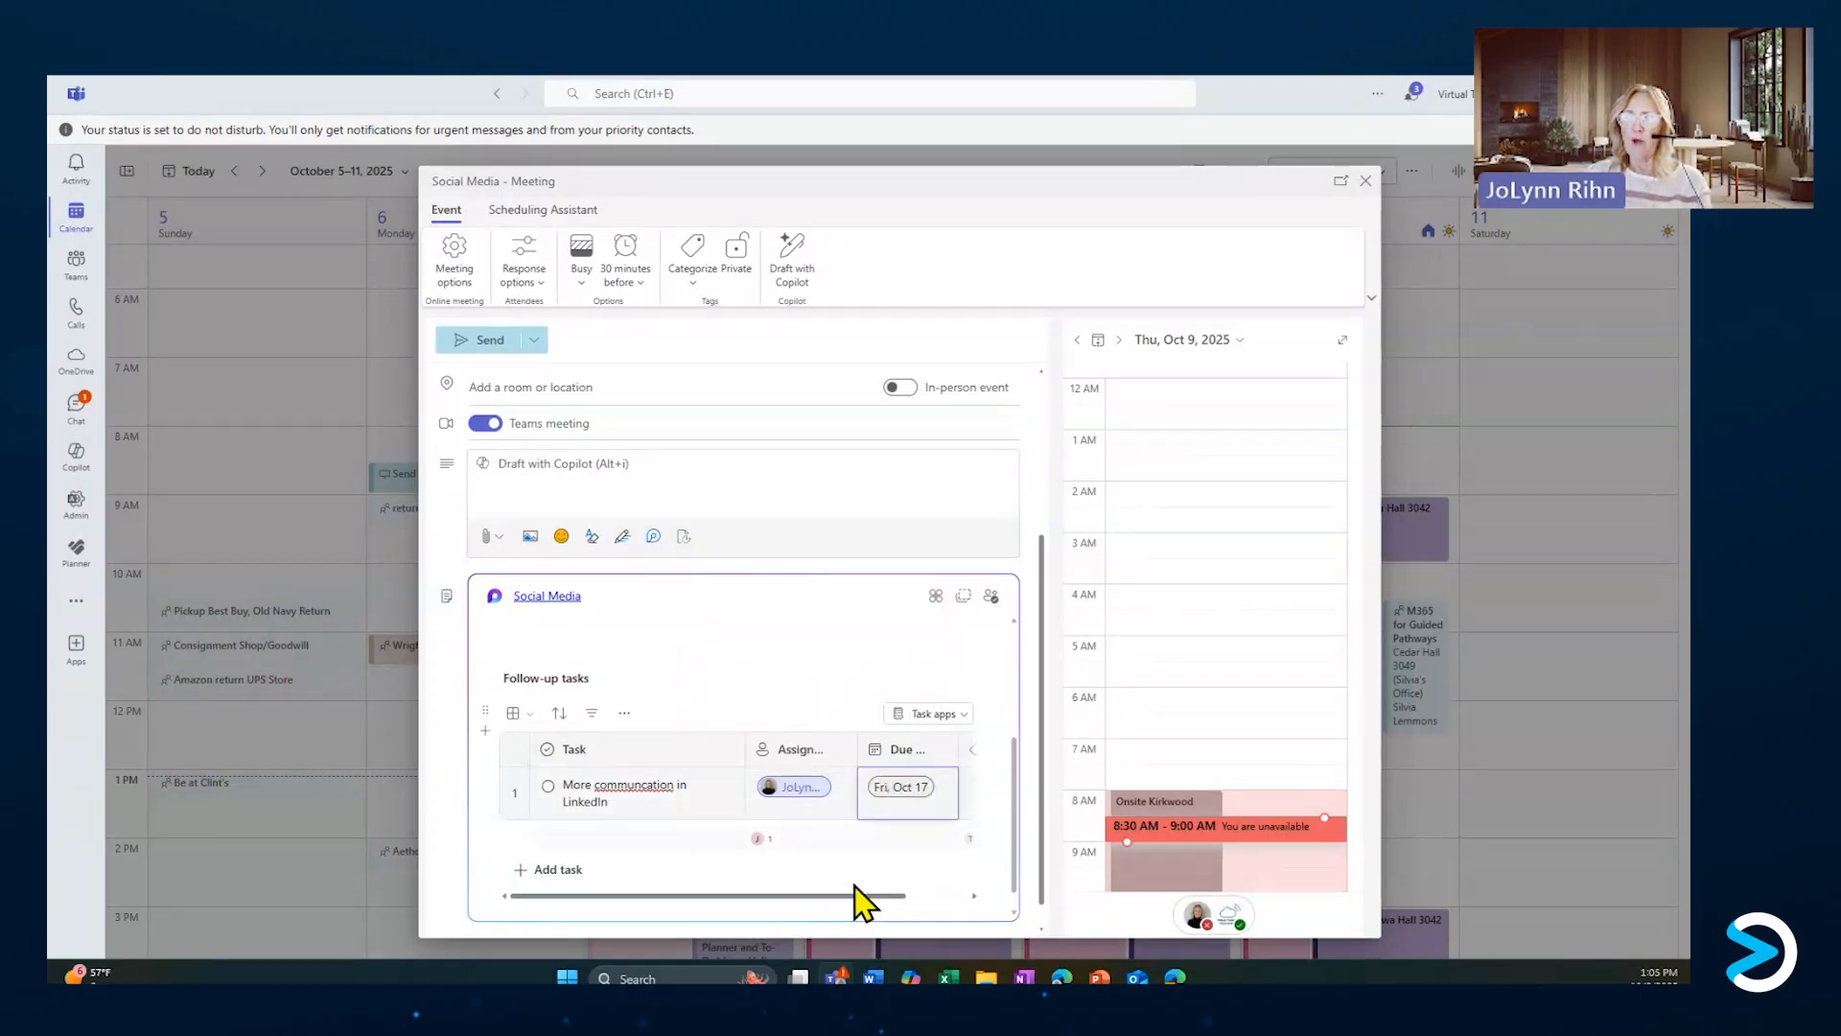
{"action": "left_click_drag", "start_coordinate": [859, 895], "coordinate": [961, 894]}
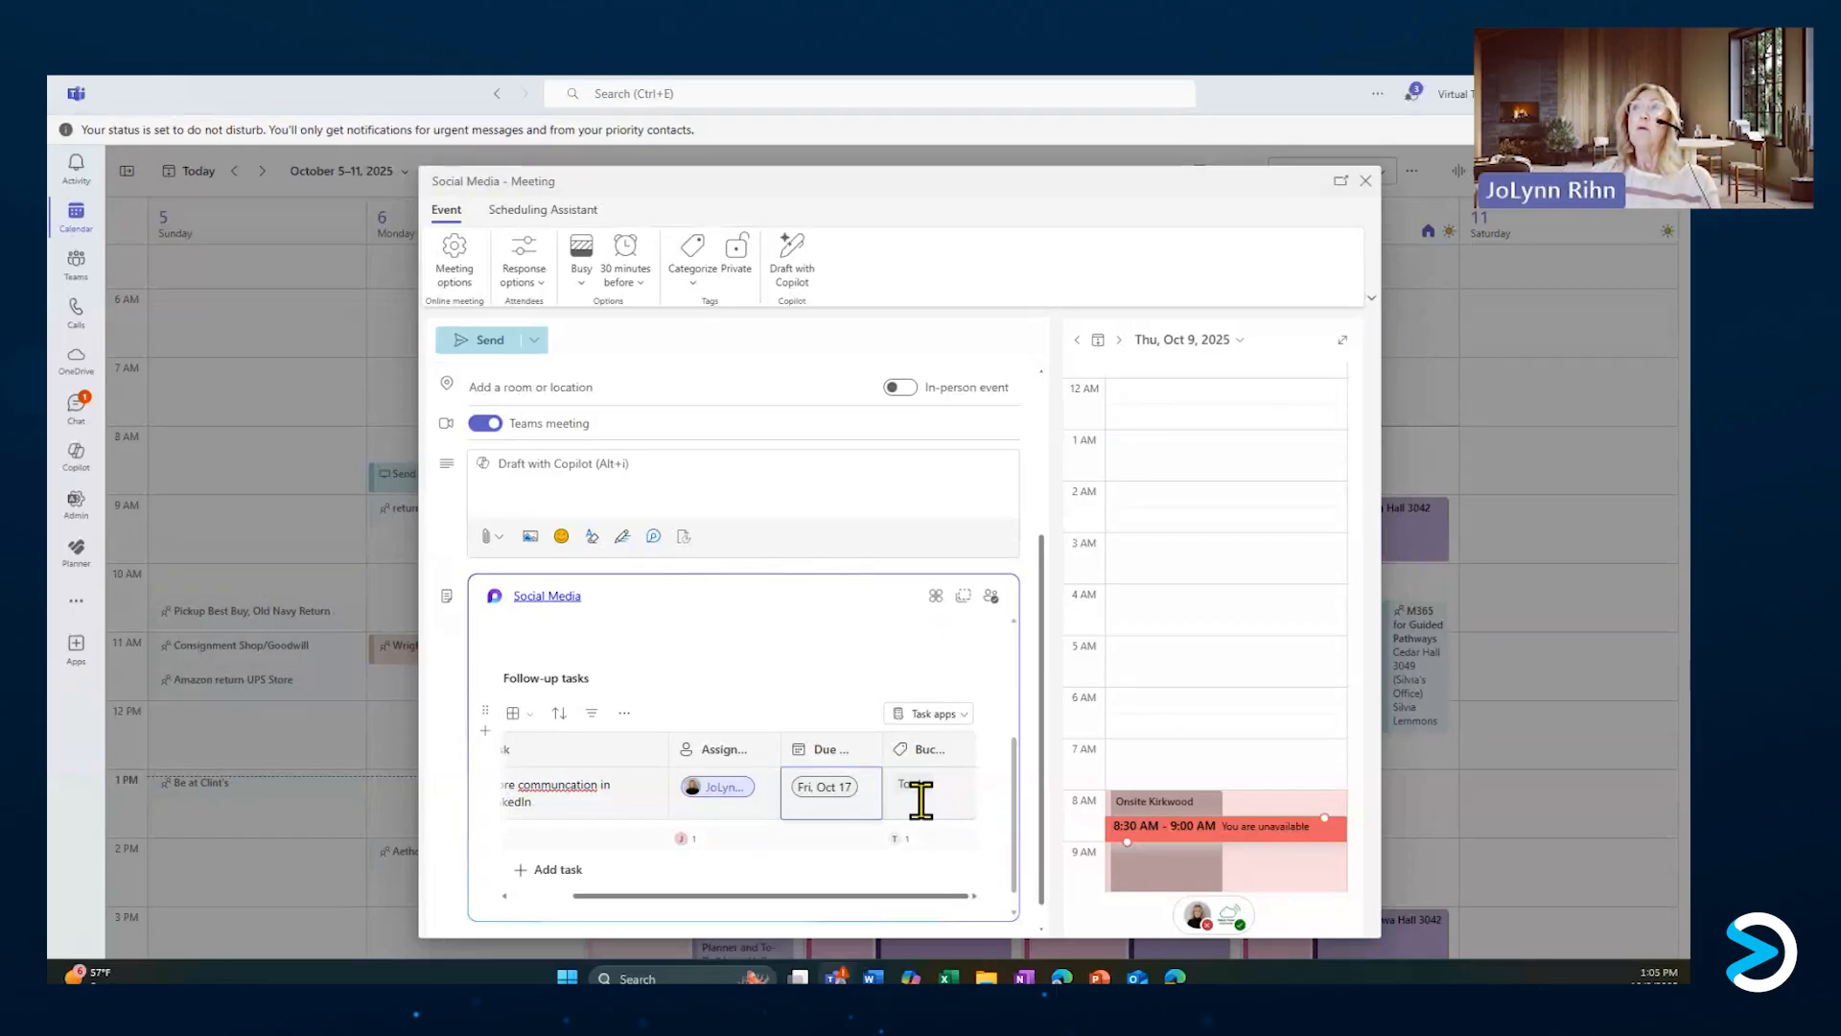
Send the Social Media meeting invitation and reopen the event for editing at its agenda and notes.
{"action": "left_click", "coordinate": [492, 345]}
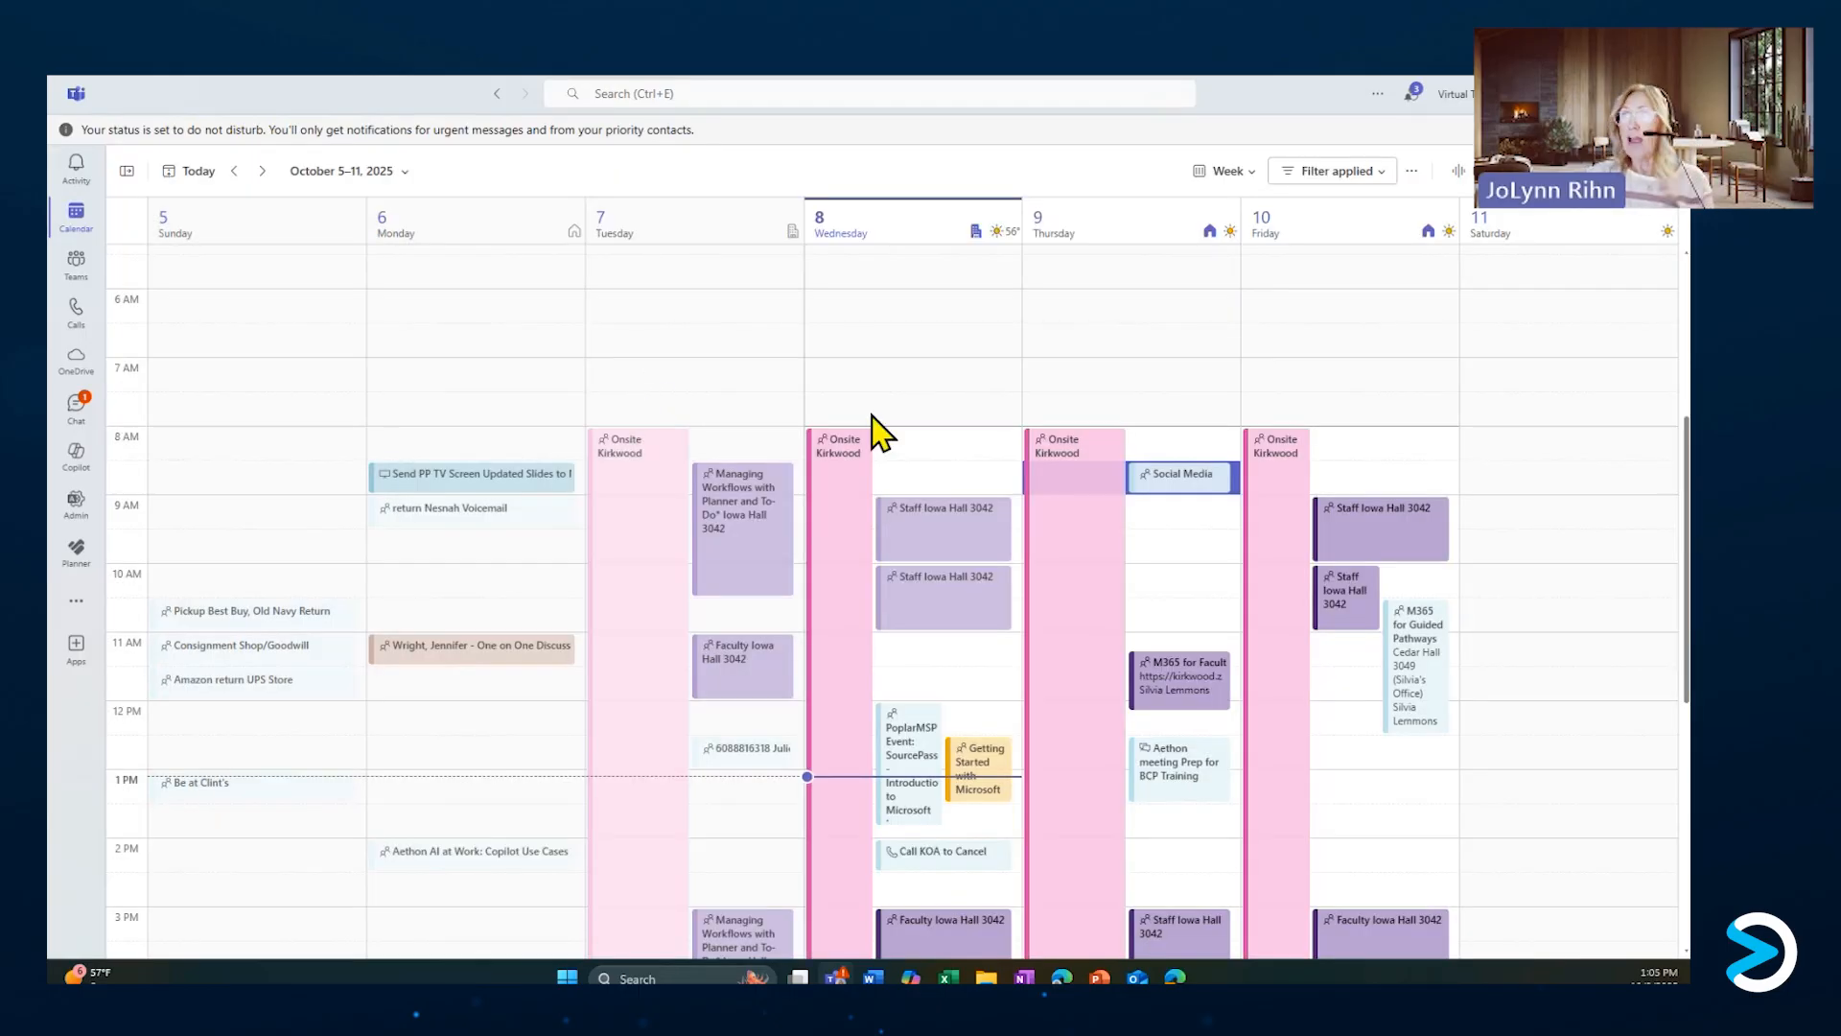
{"action": "left_click", "coordinate": [1196, 500]}
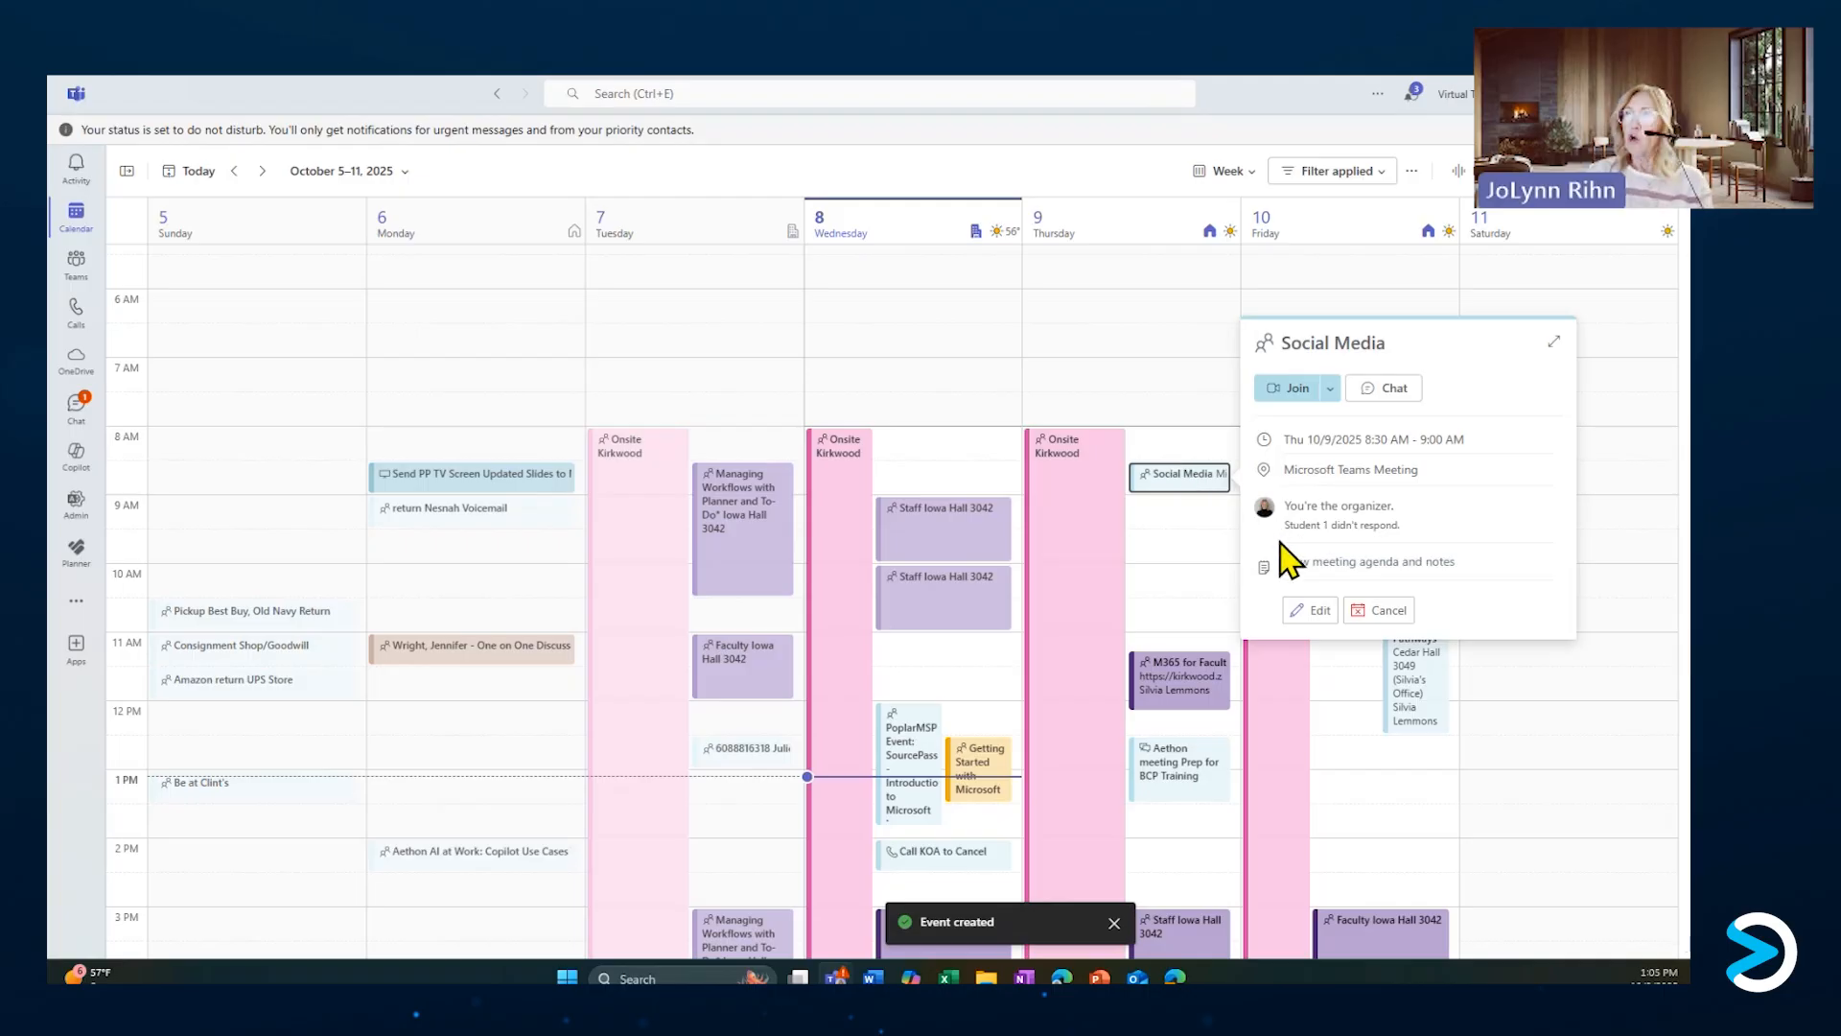
{"action": "left_click", "coordinate": [1314, 612]}
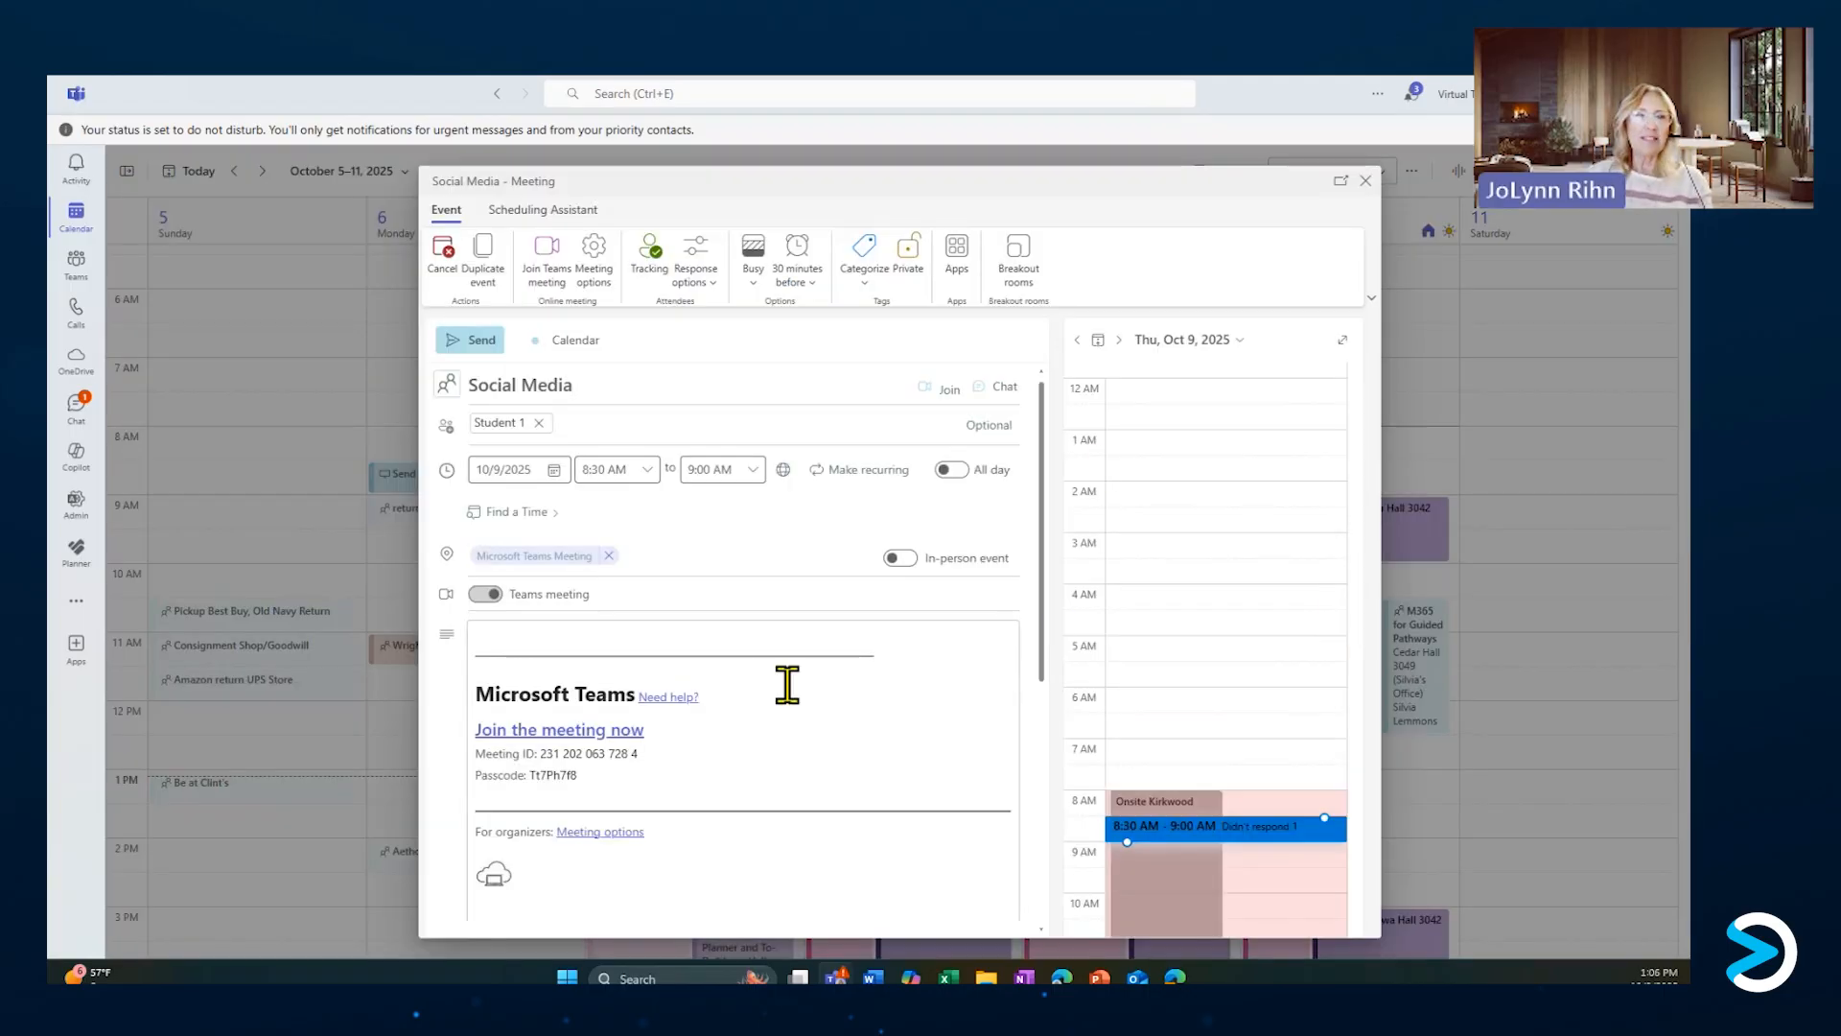
{"action": "scroll", "coordinate": [779, 705], "scroll_direction": "down", "scroll_amount": 5}
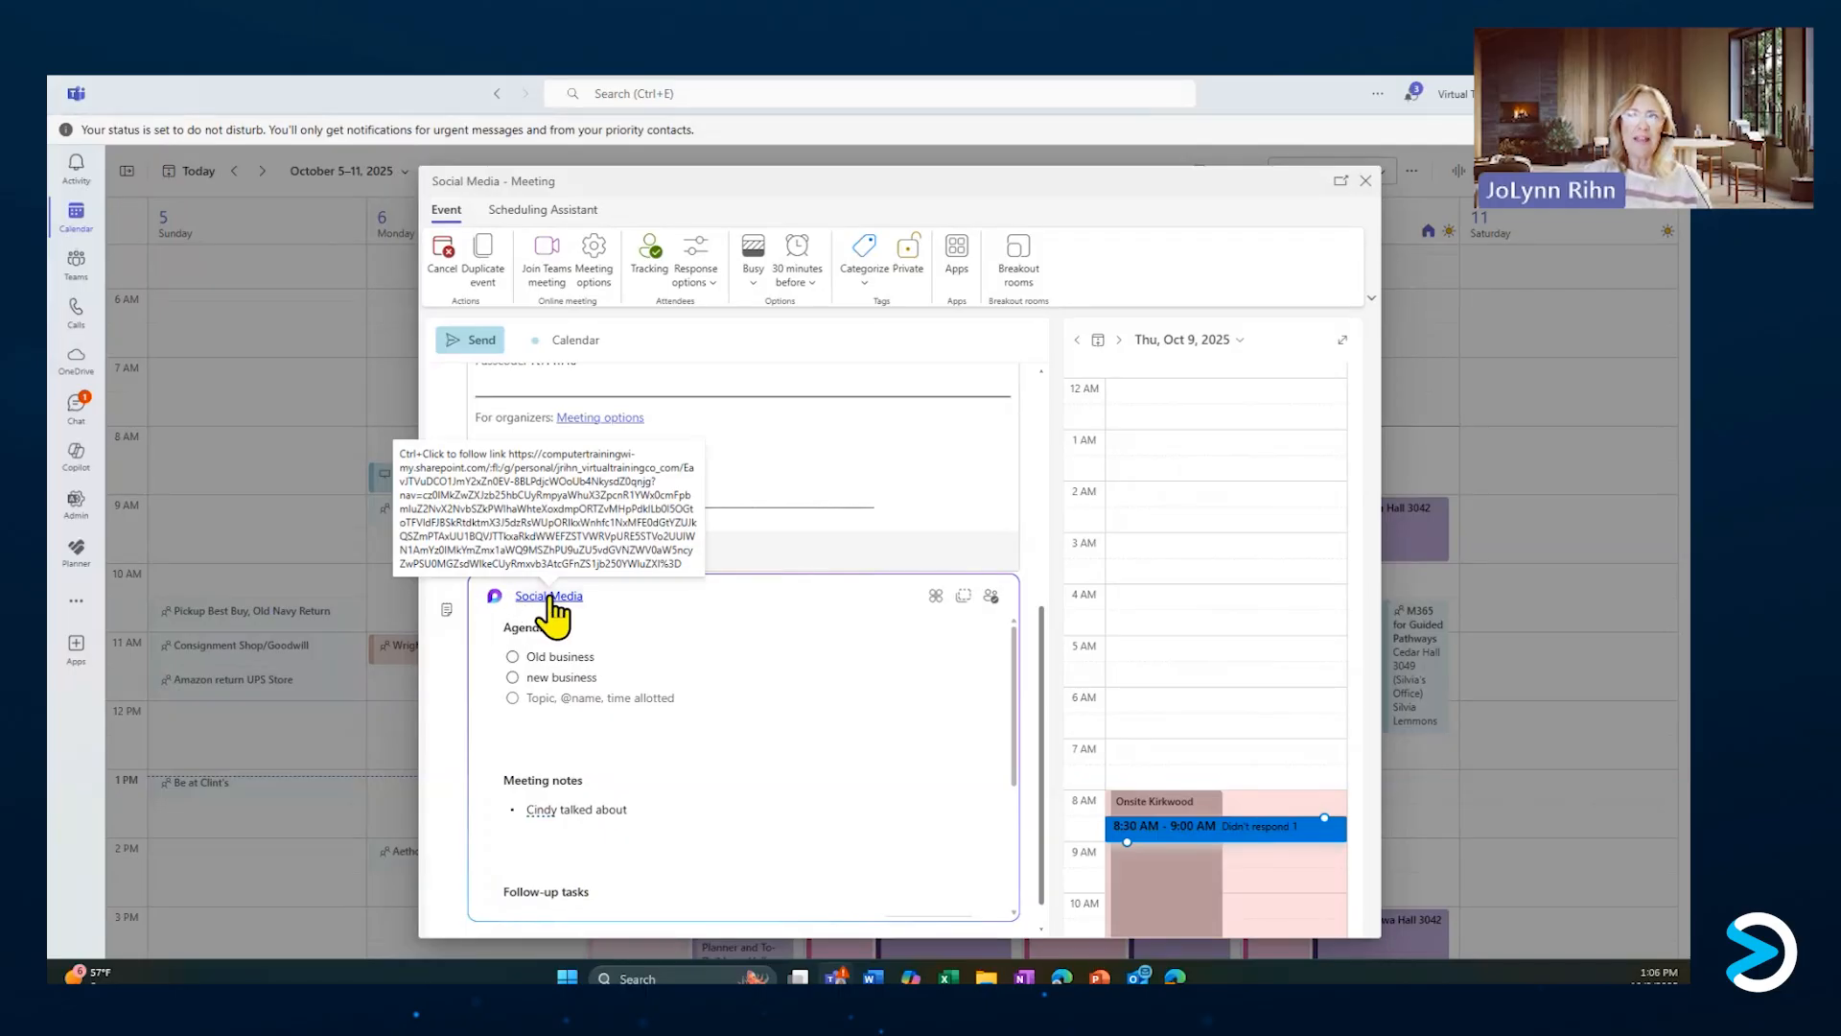
Open the Social Media notes in Loop and view the recent components "Accounts Payable Loop paragraph 1" and "Current Status of Dept Trainings".
{"action": "left_click", "coordinate": [550, 598]}
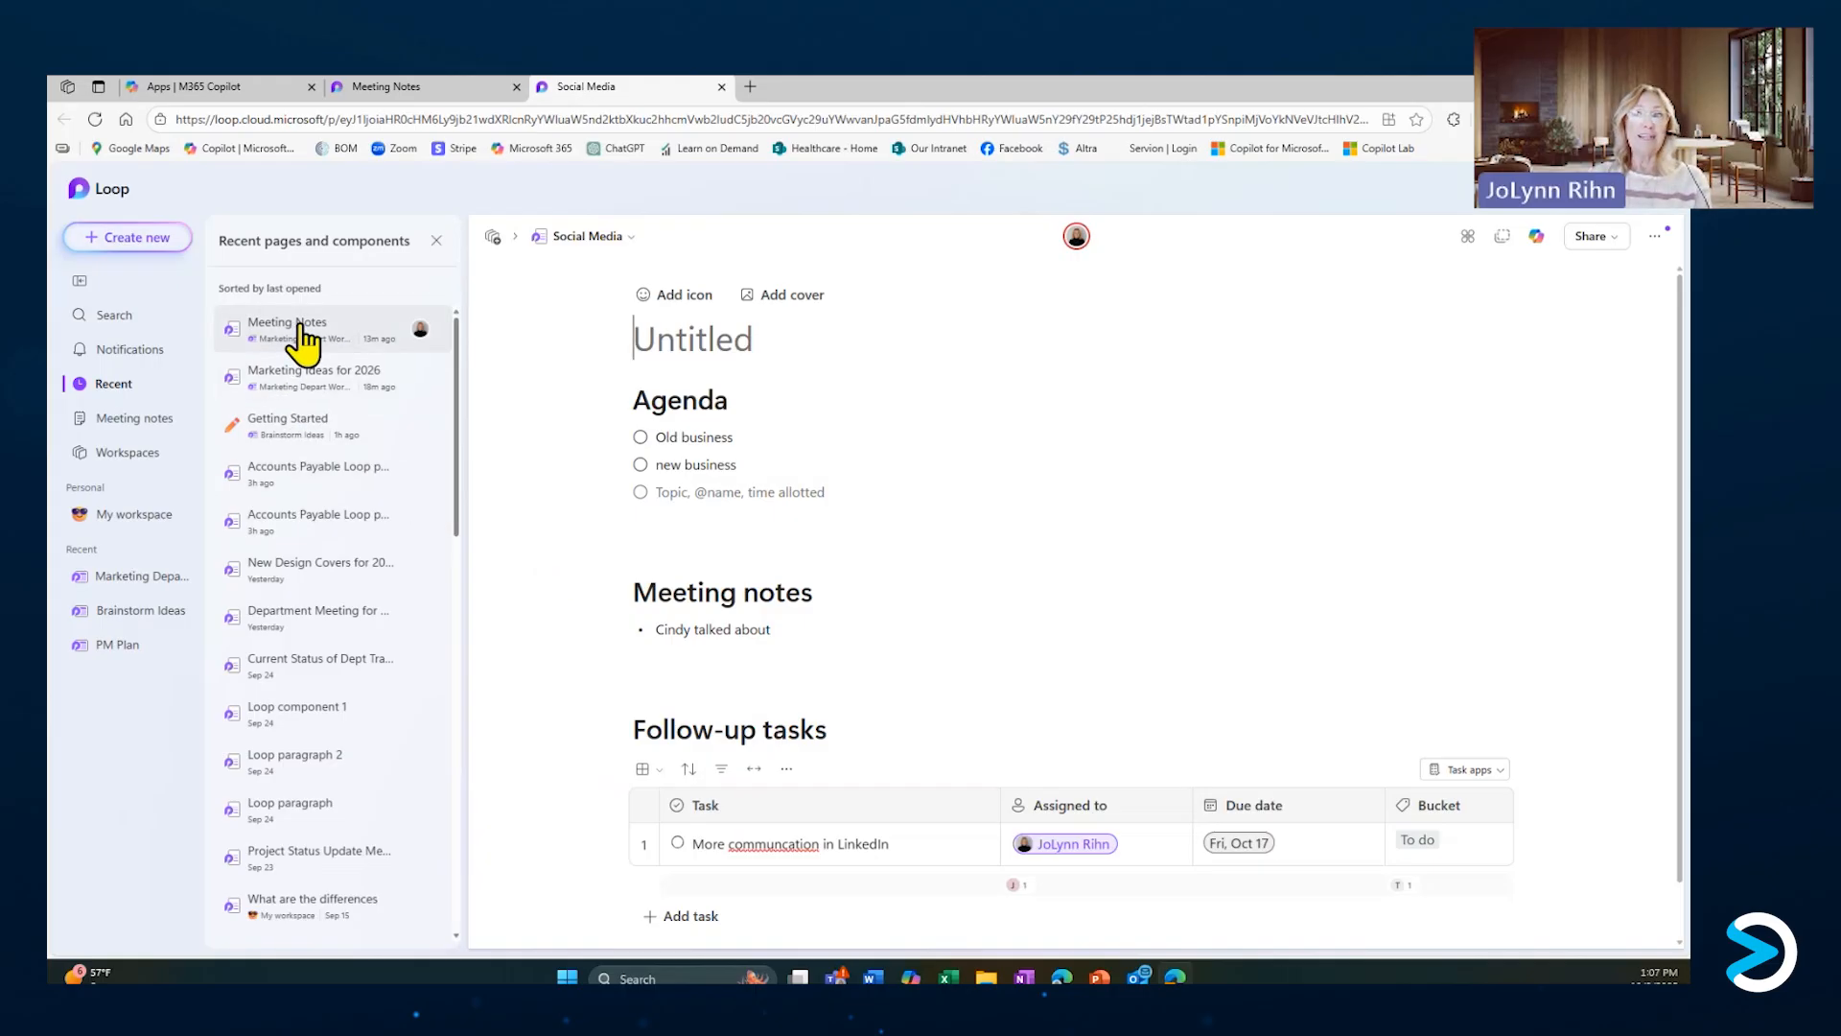
{"action": "left_click", "coordinate": [285, 472]}
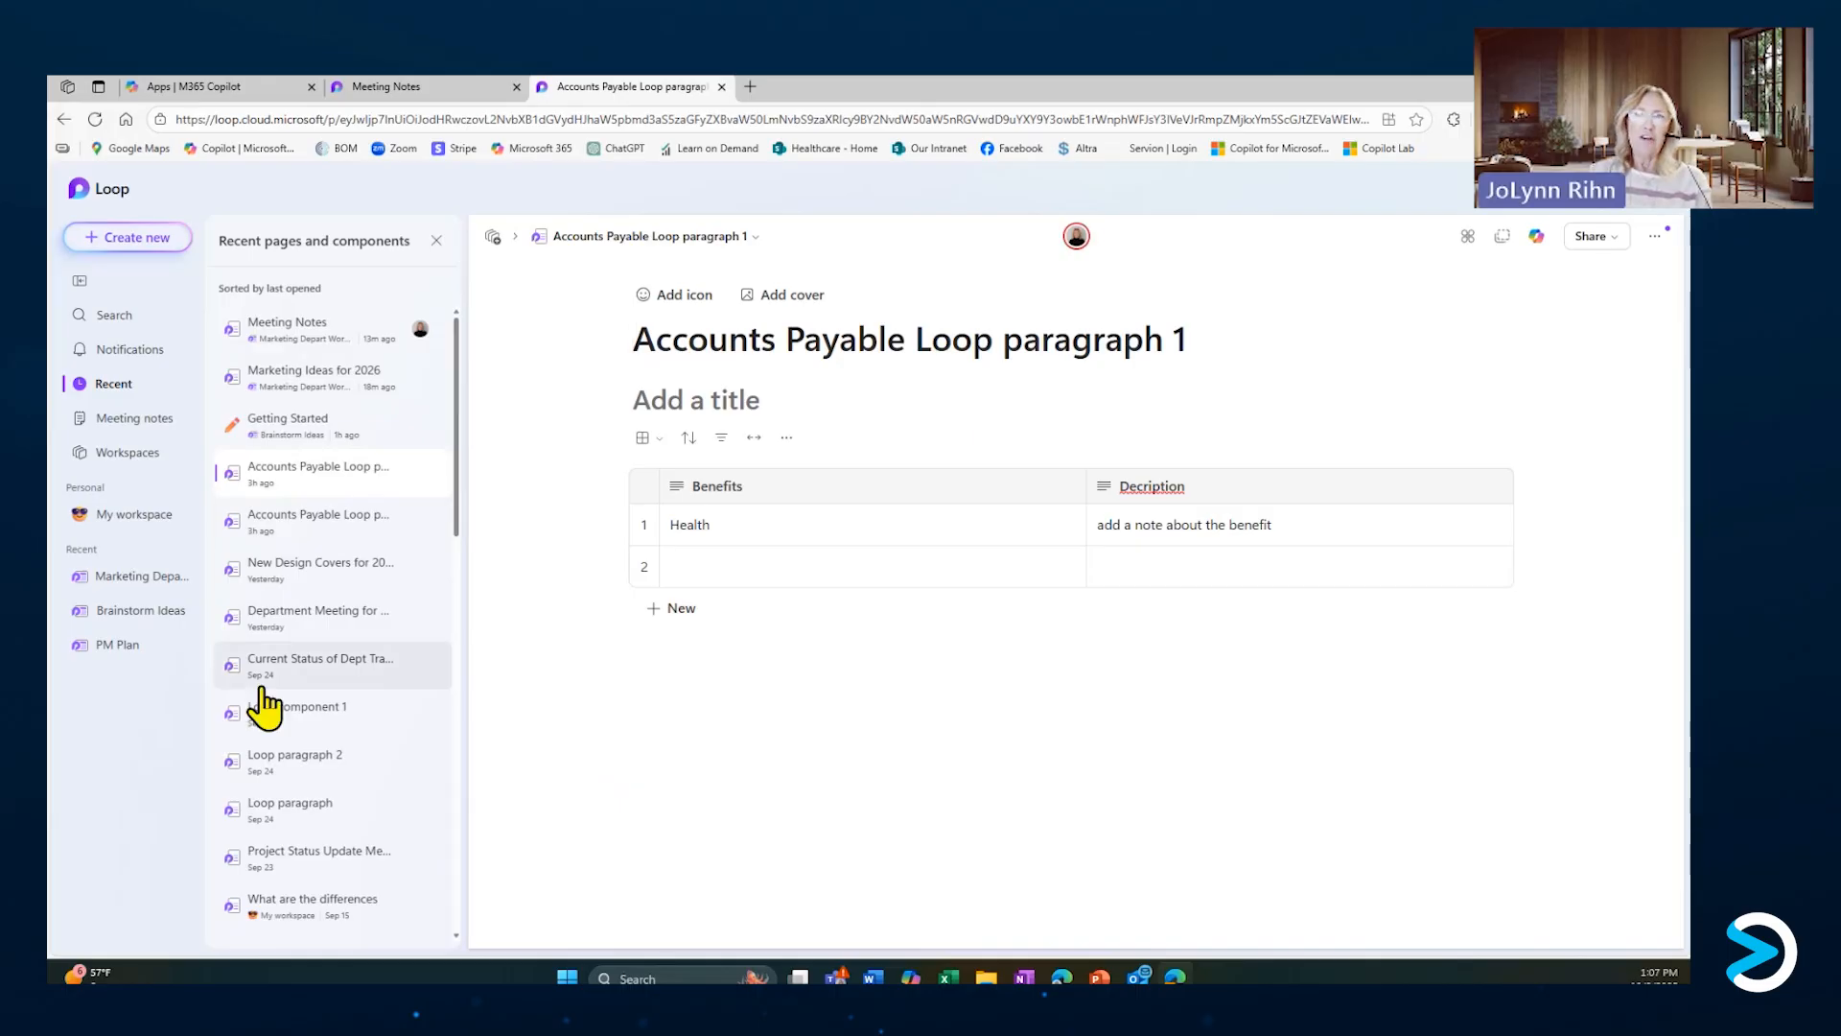
{"action": "left_click", "coordinate": [331, 672]}
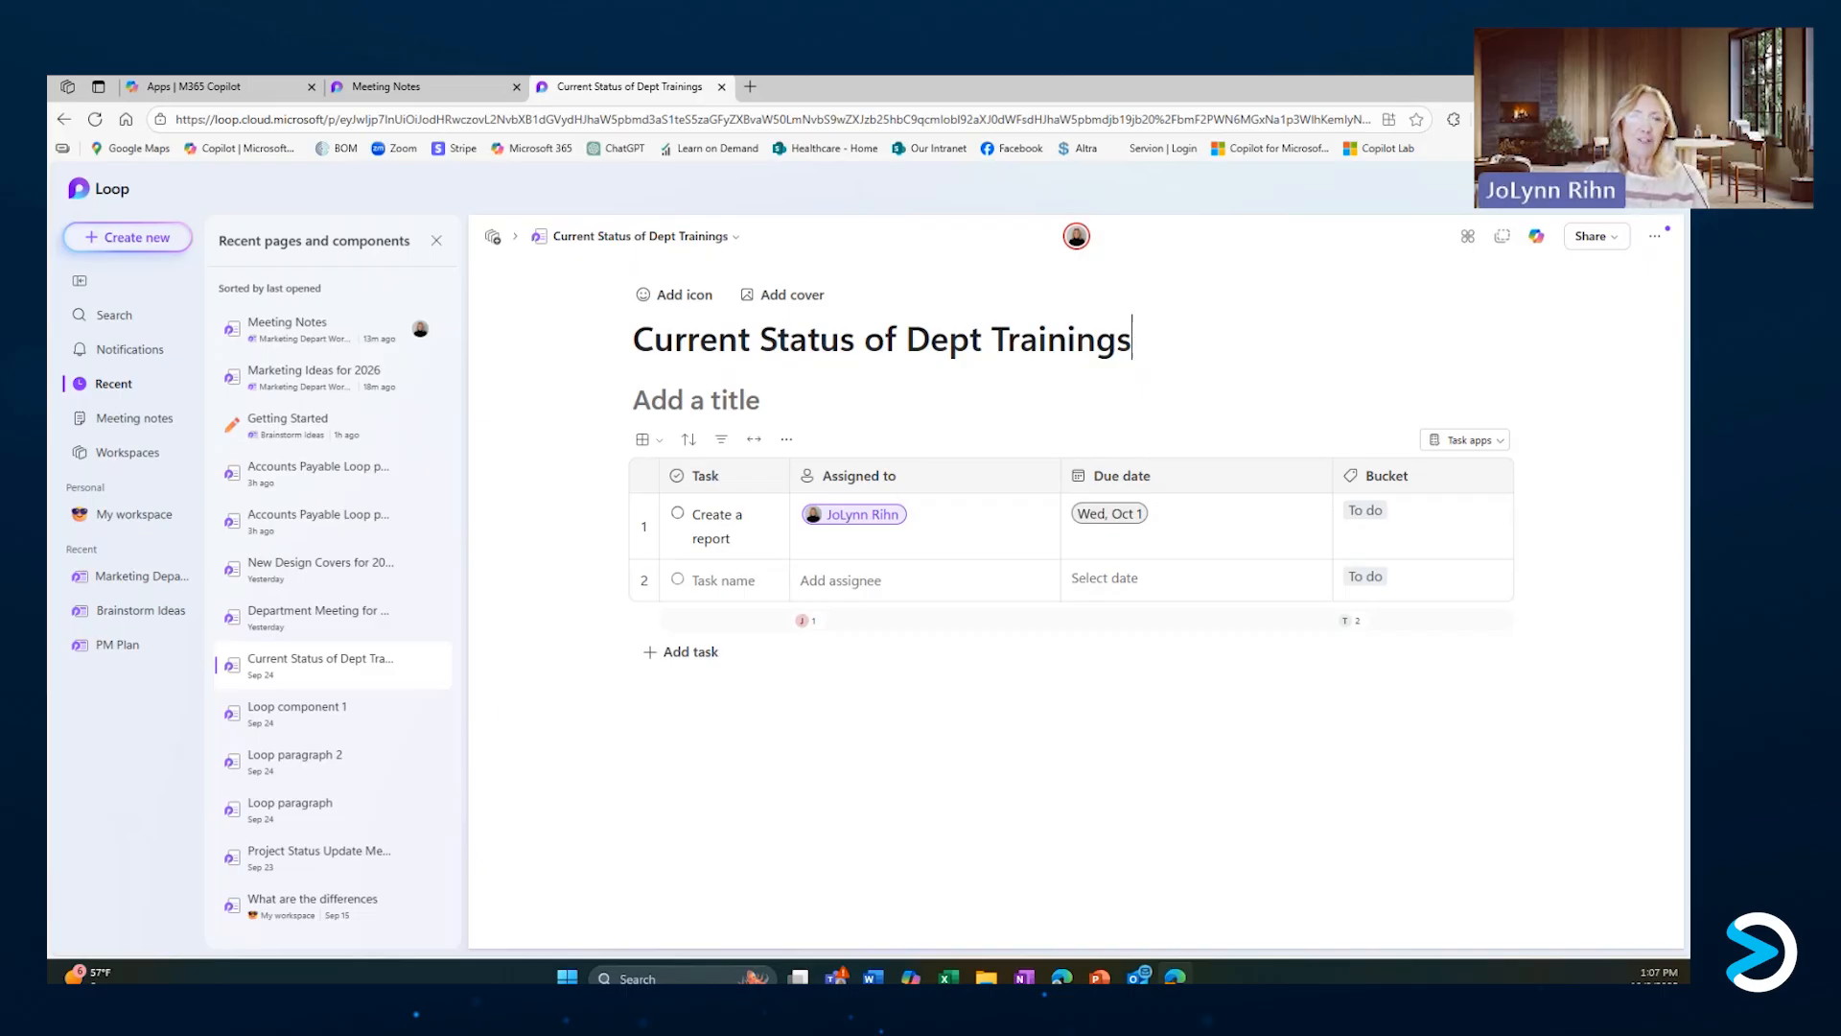
Switch back to Teams, leave the Social Media event, and show the chat list filtered to Chats.
{"action": "key", "text": "alt+Tab"}
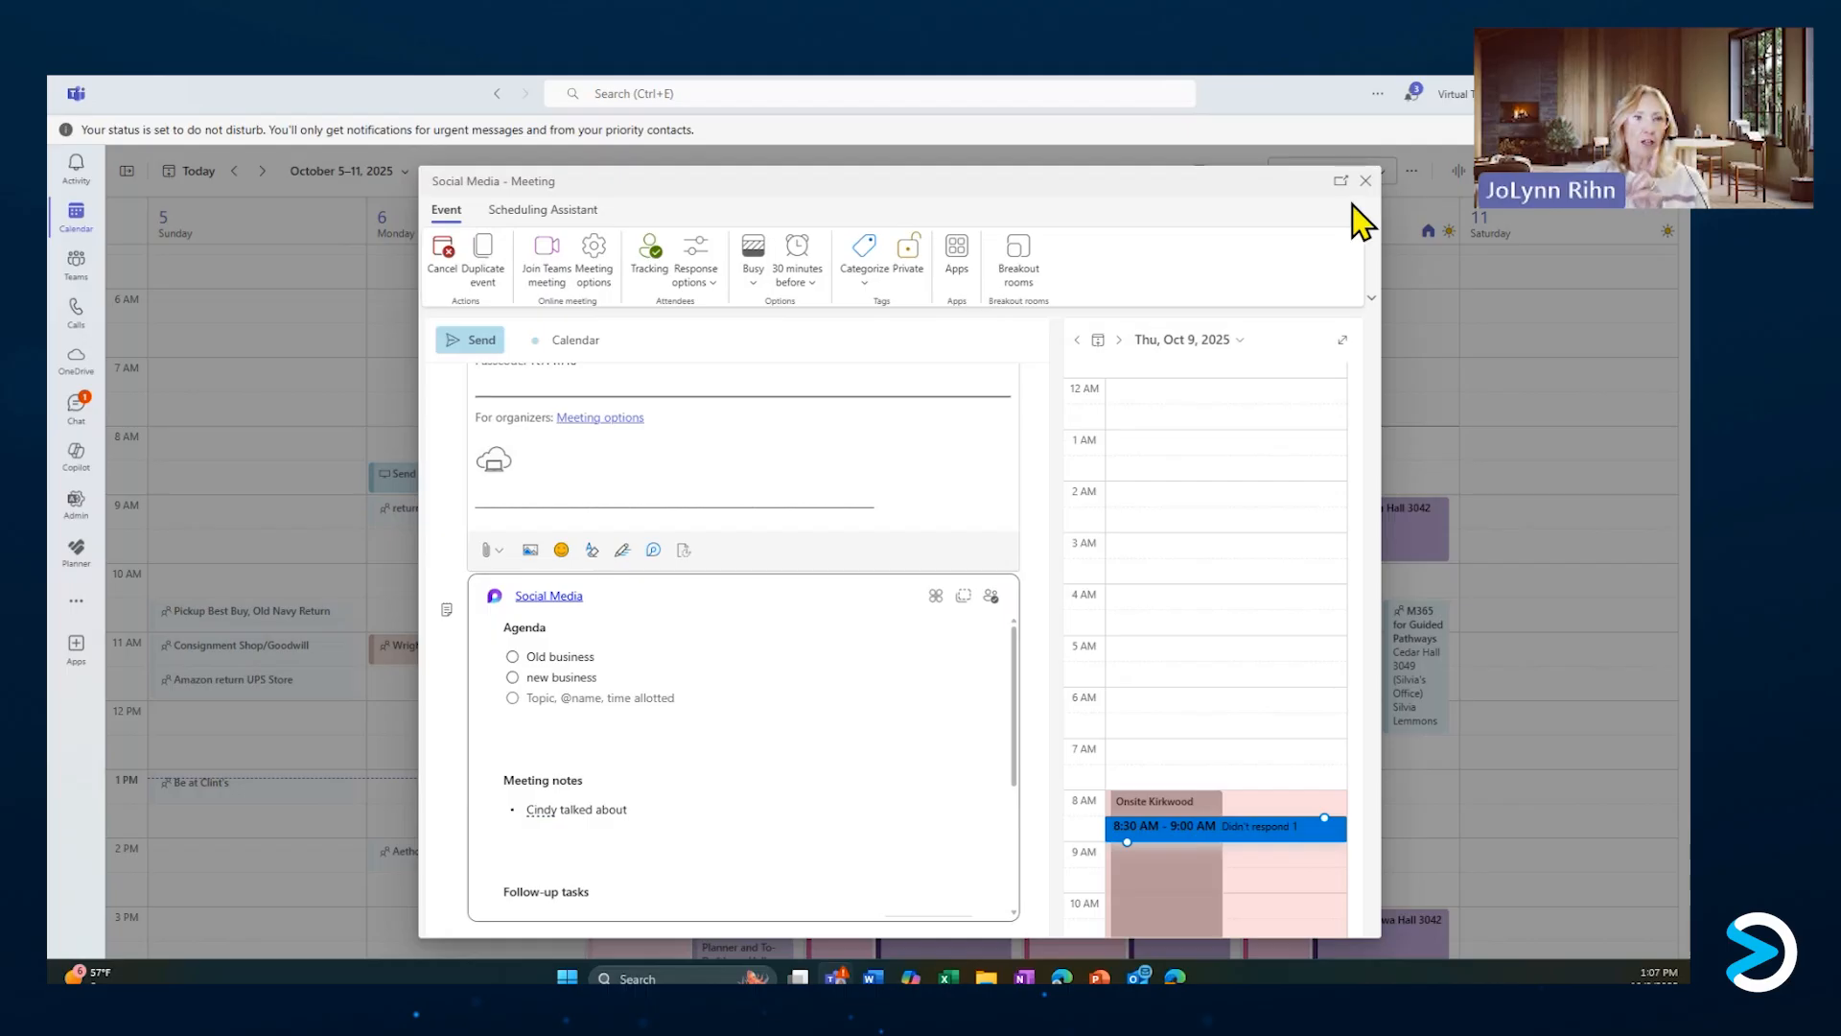
{"action": "left_click", "coordinate": [1366, 182]}
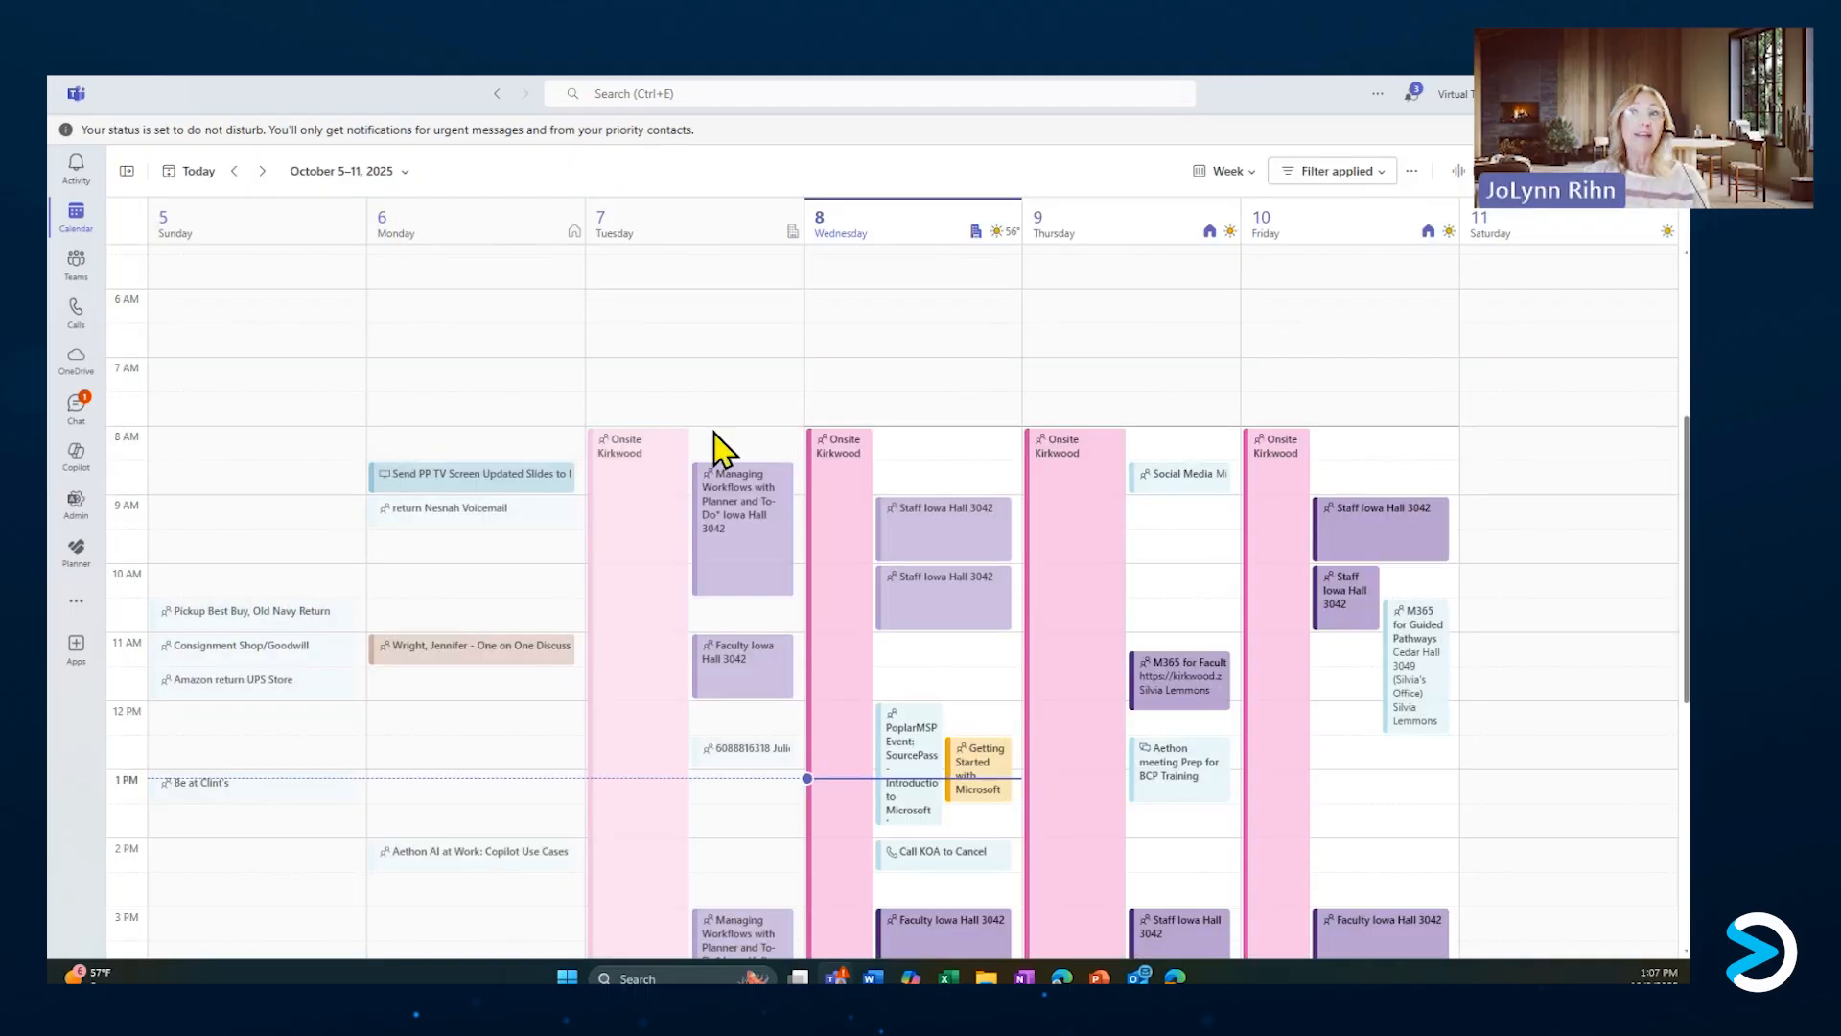
{"action": "left_click", "coordinate": [86, 412]}
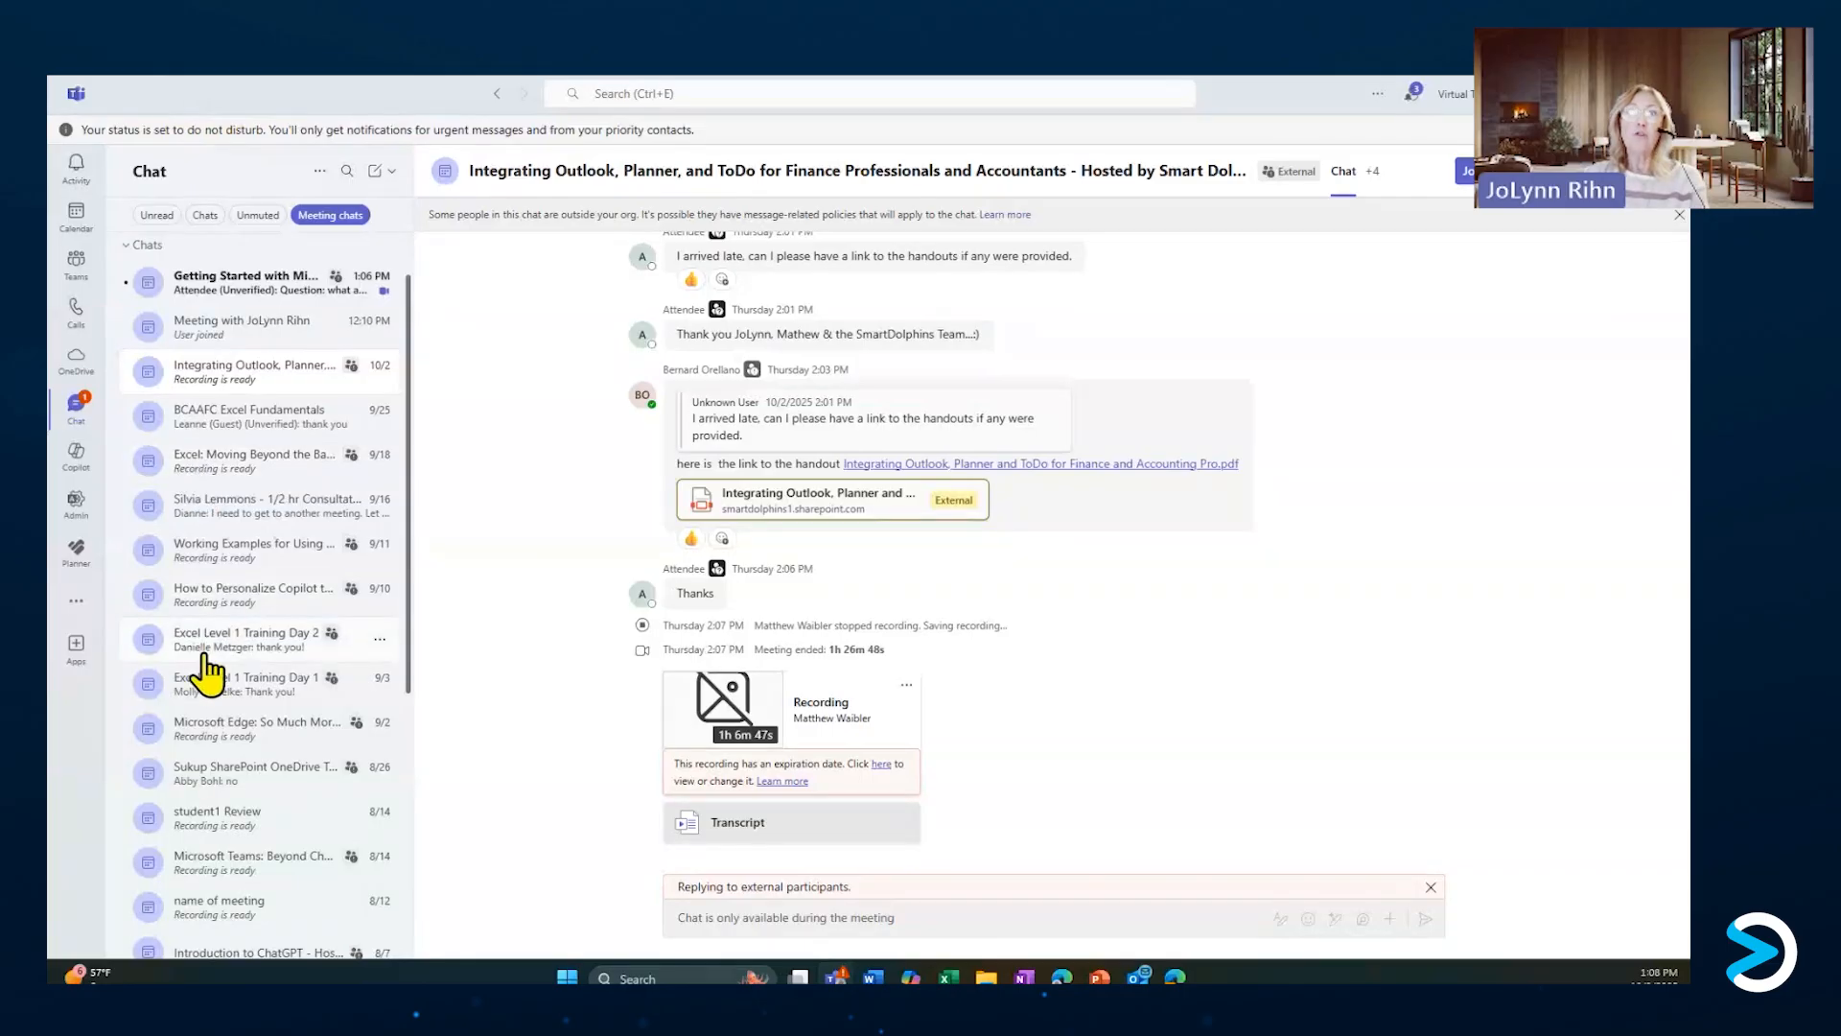
{"action": "left_click", "coordinate": [206, 216]}
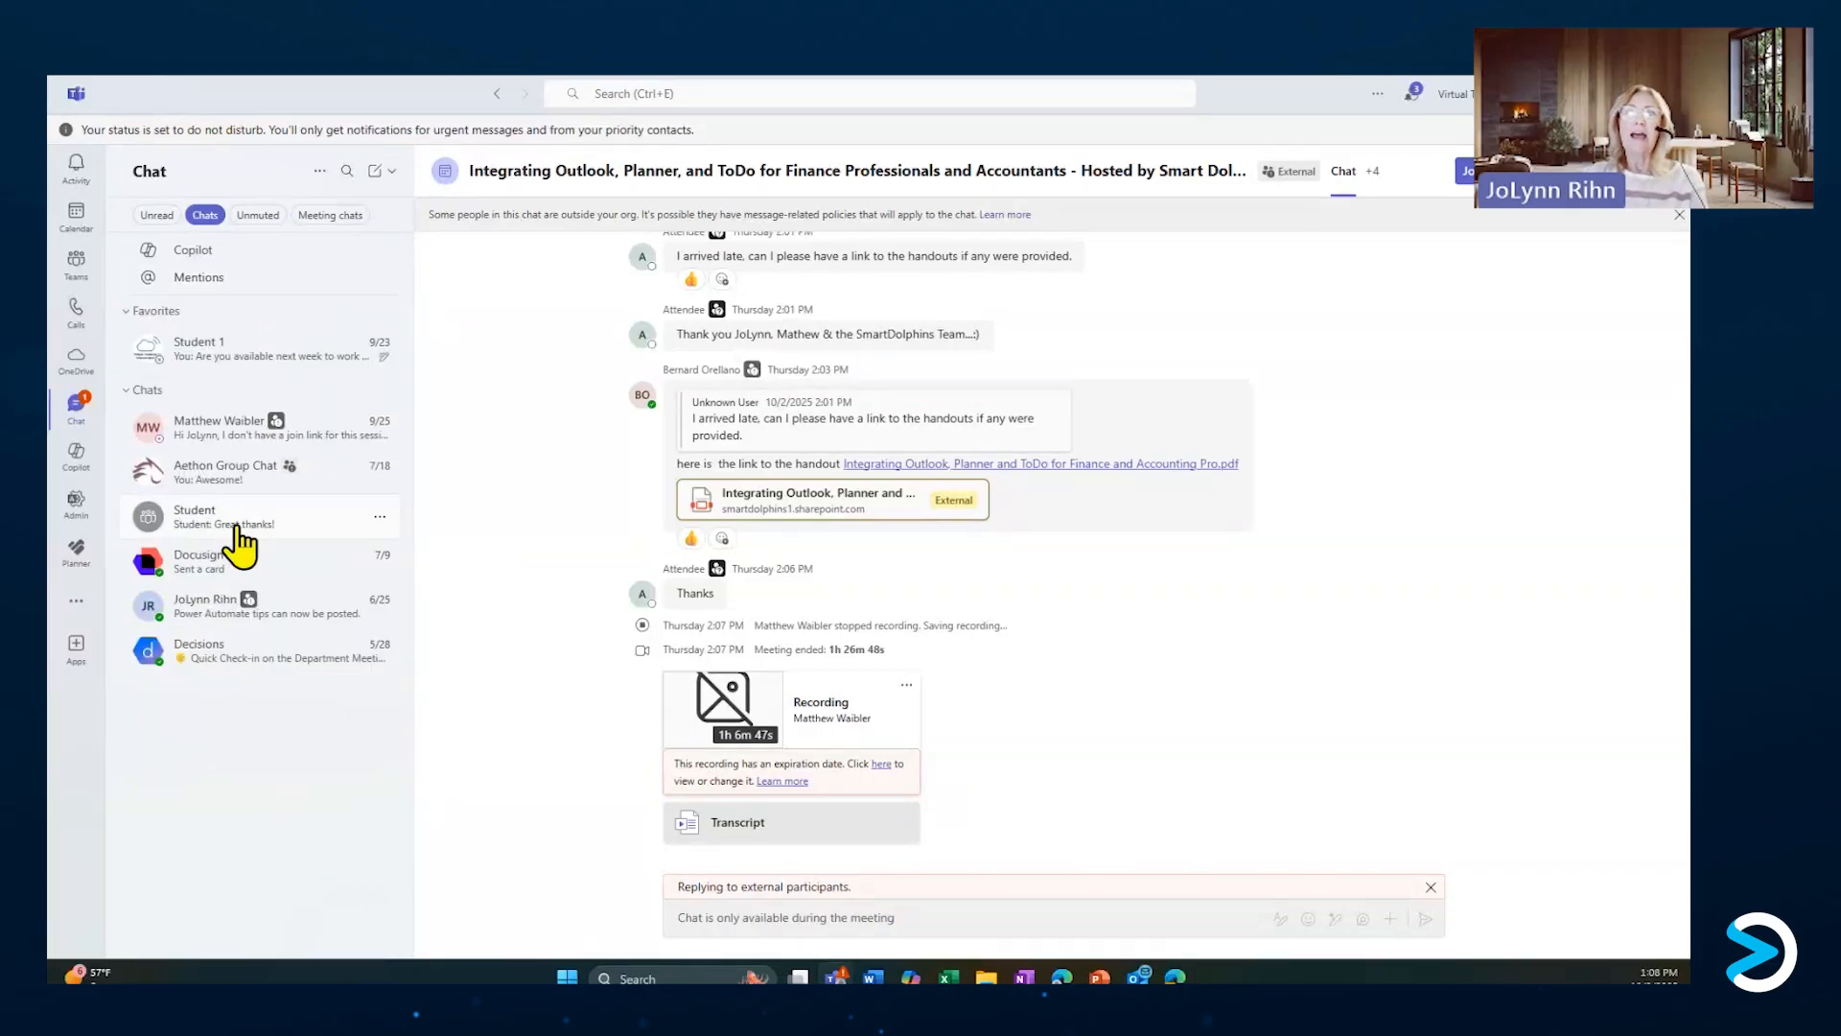
Open the favorite Student 1 chat and discard the Loop component "2026 HR Dept" from its unsent draft message.
{"action": "left_click", "coordinate": [228, 524]}
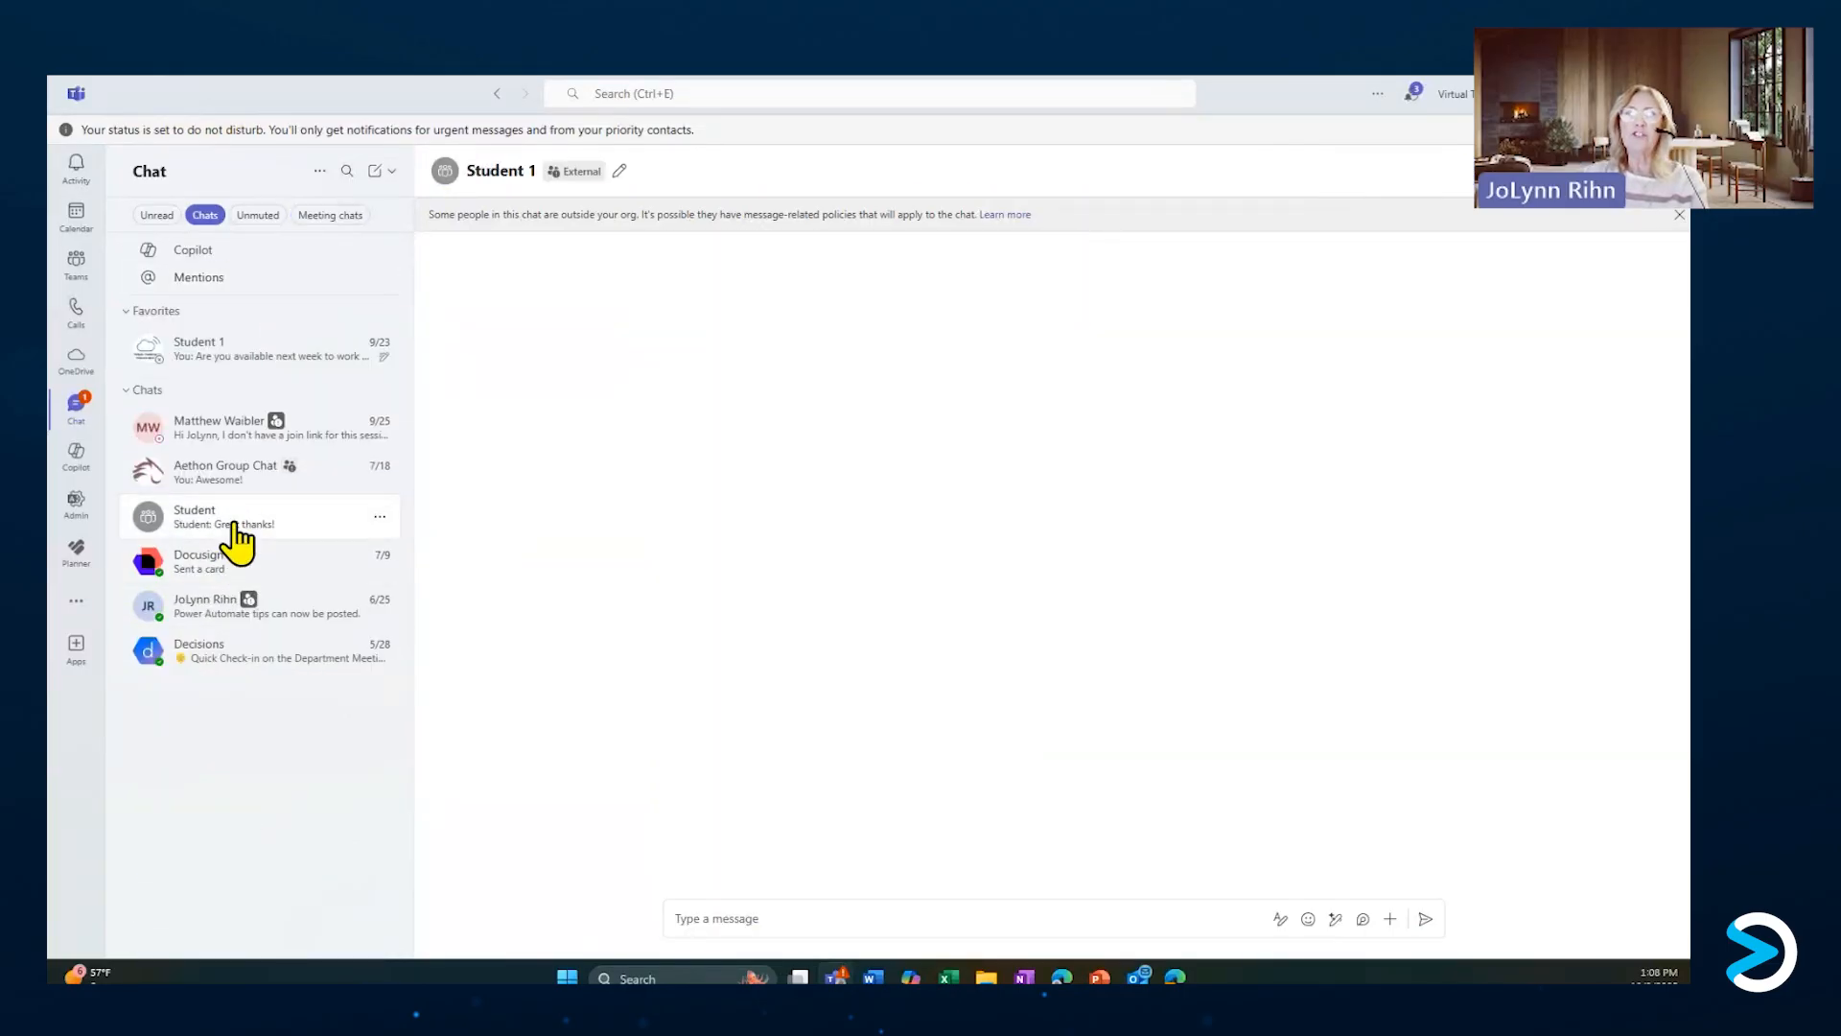
{"action": "left_click", "coordinate": [224, 355]}
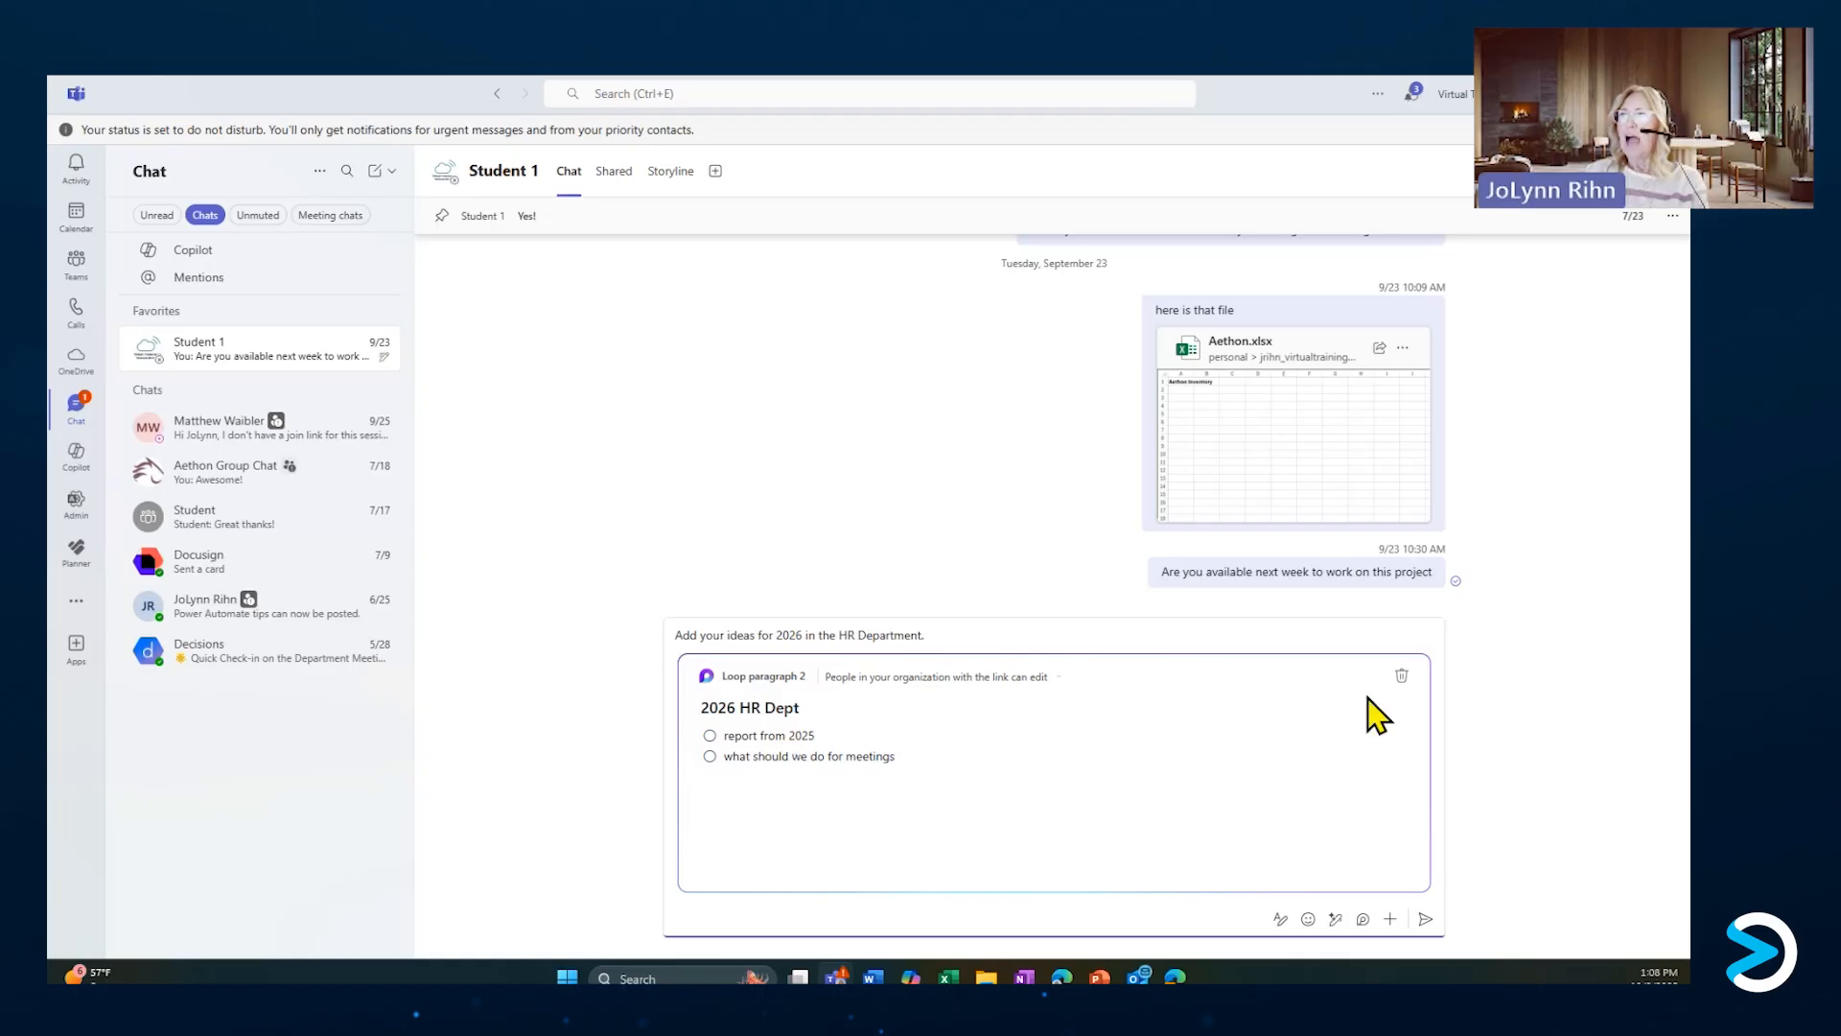
{"action": "left_click", "coordinate": [1400, 679]}
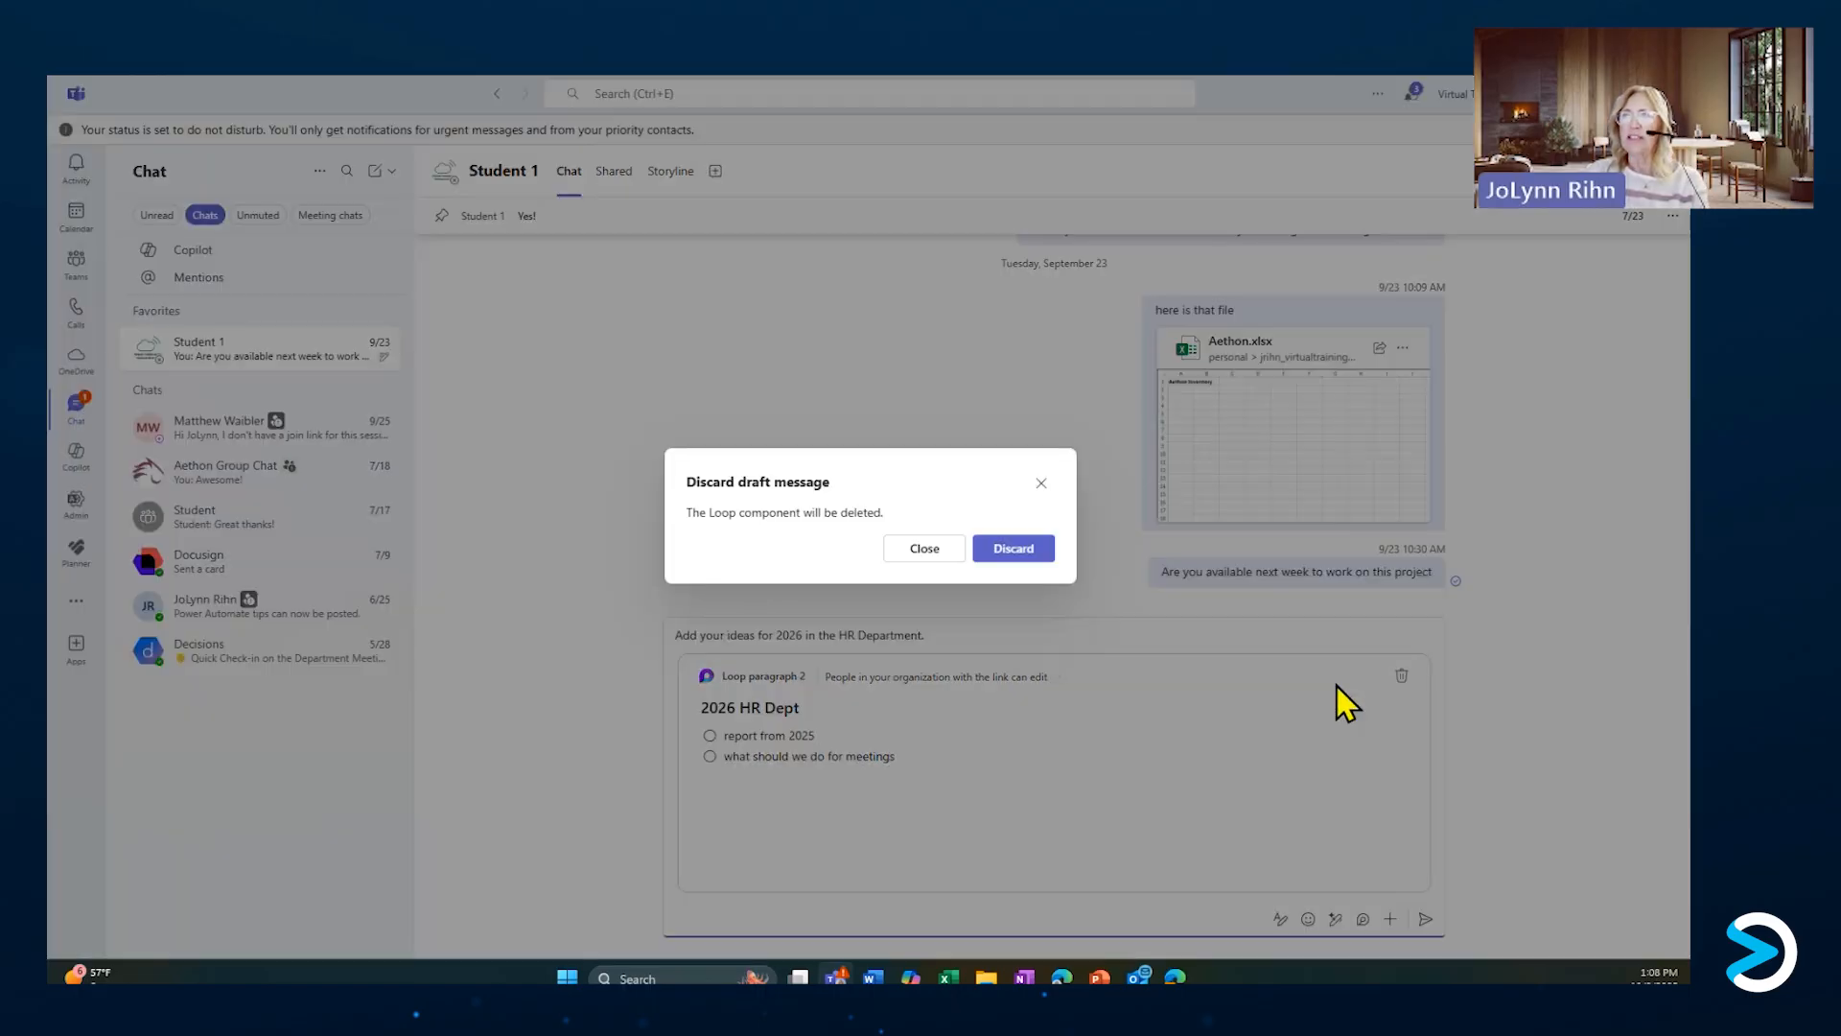
{"action": "left_click", "coordinate": [1009, 548]}
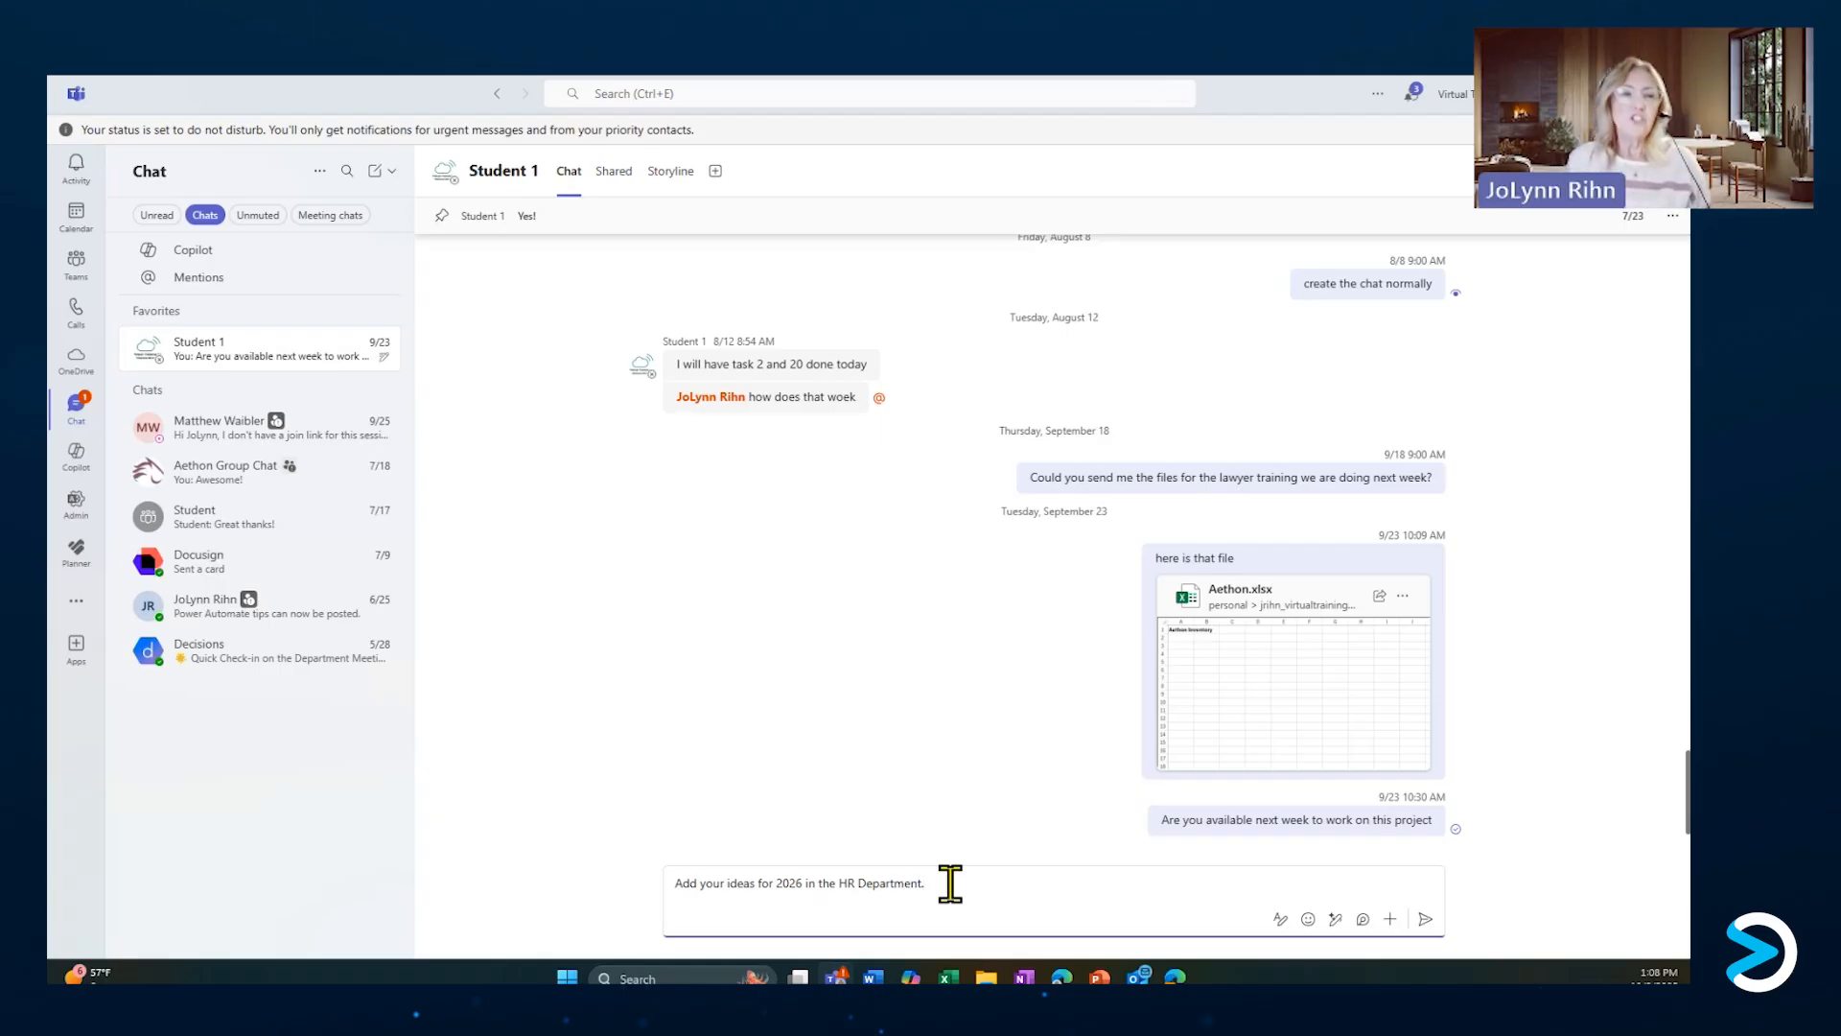
Replace the draft message text in the Student 1 chat with "Social Media ideas".
{"action": "left_click_drag", "start_coordinate": [942, 883], "coordinate": [667, 883]}
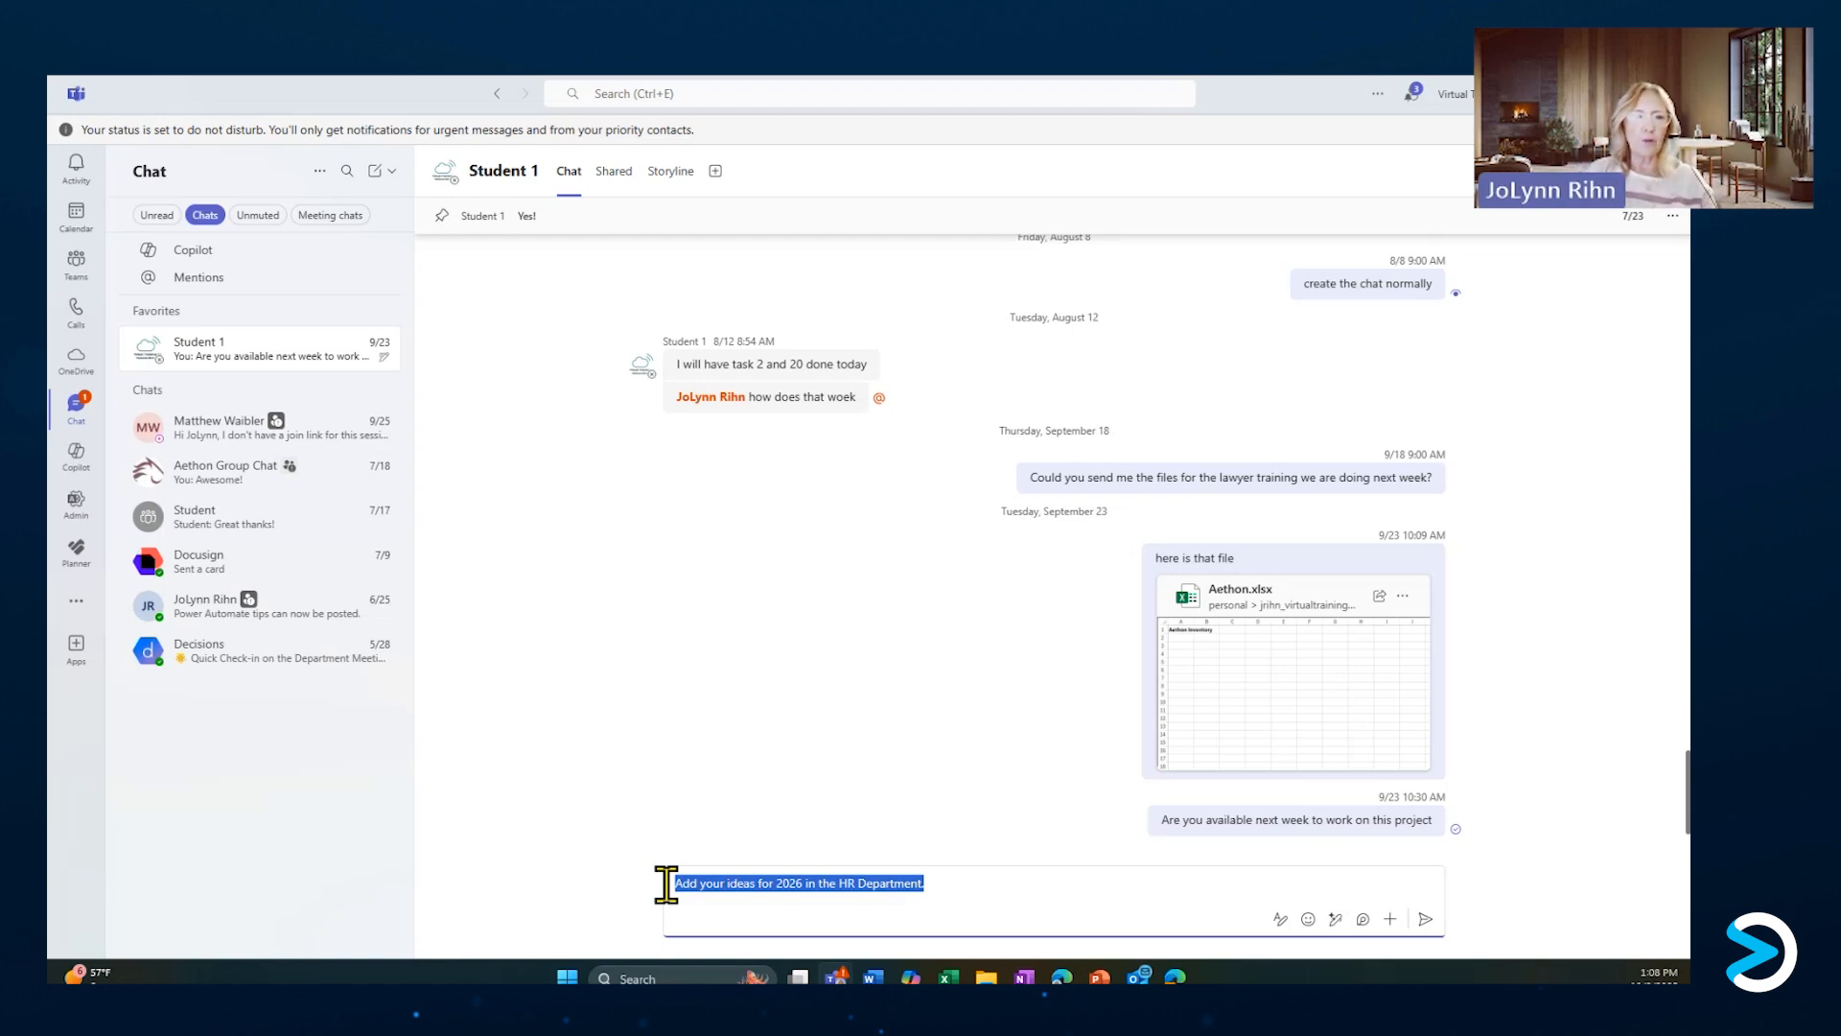
{"action": "type", "text": "Social "}
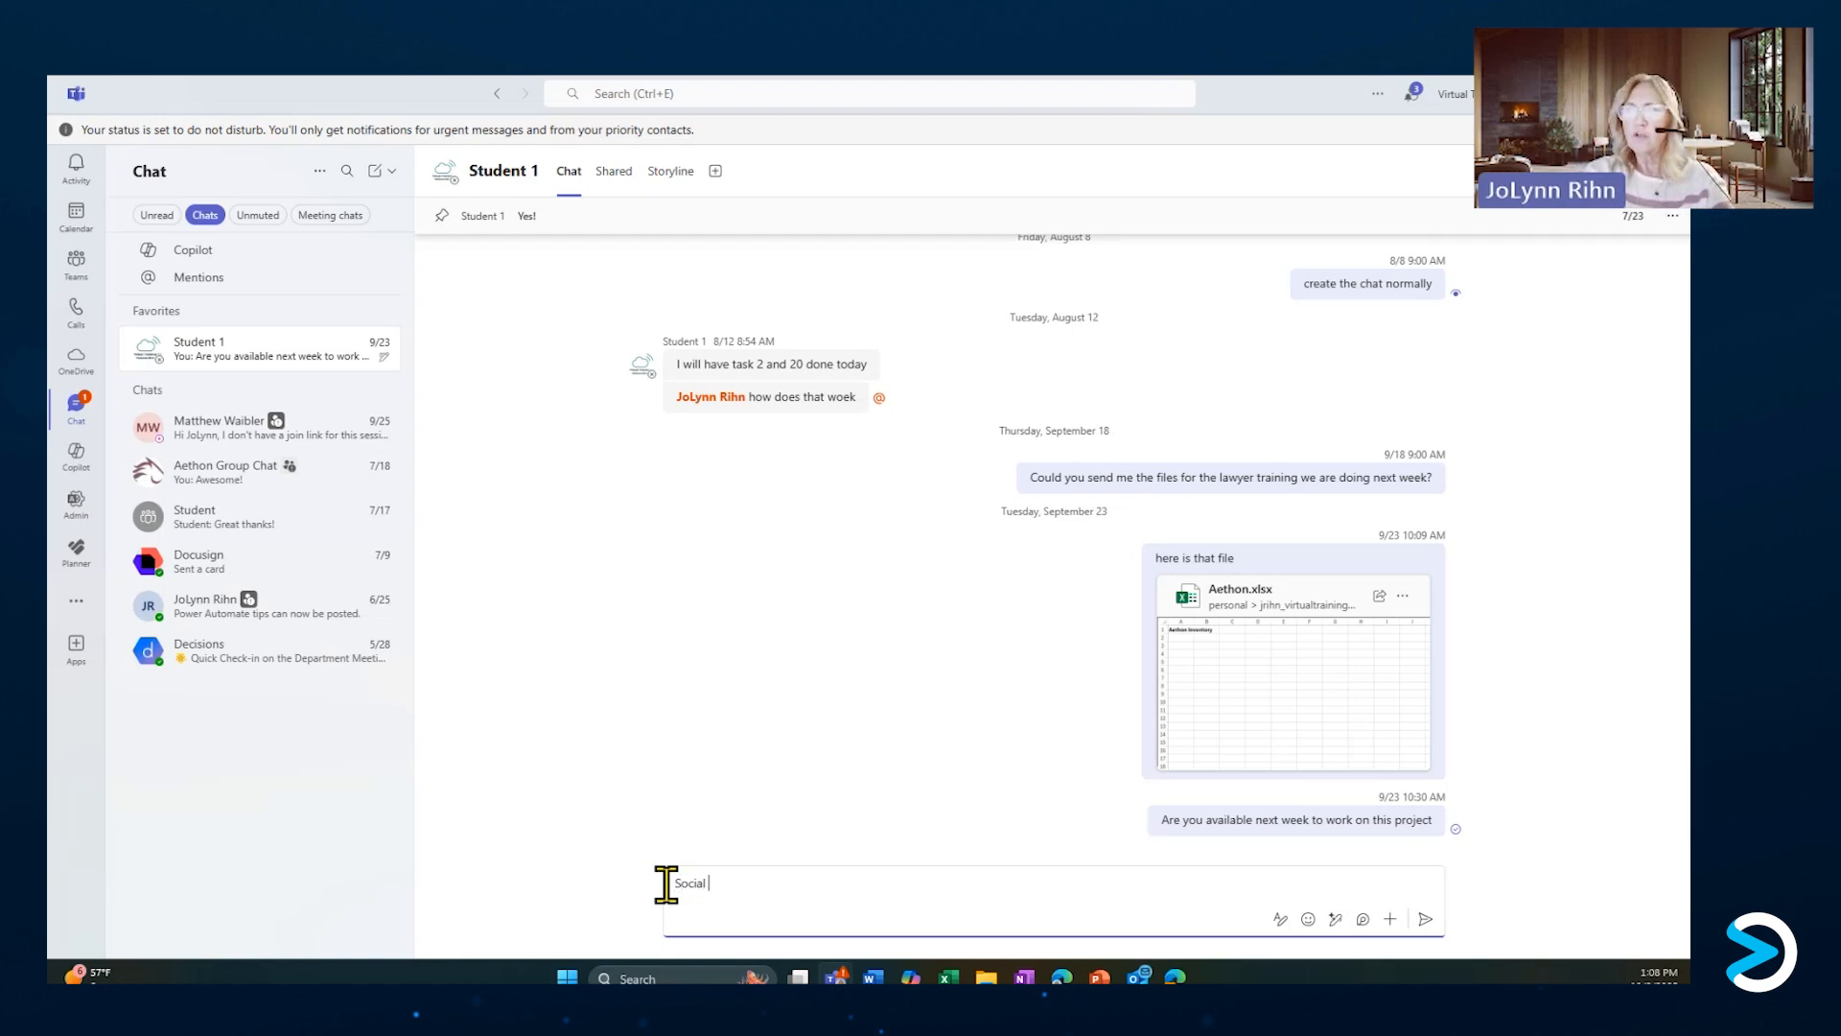
{"action": "type", "text": "Media idea"}
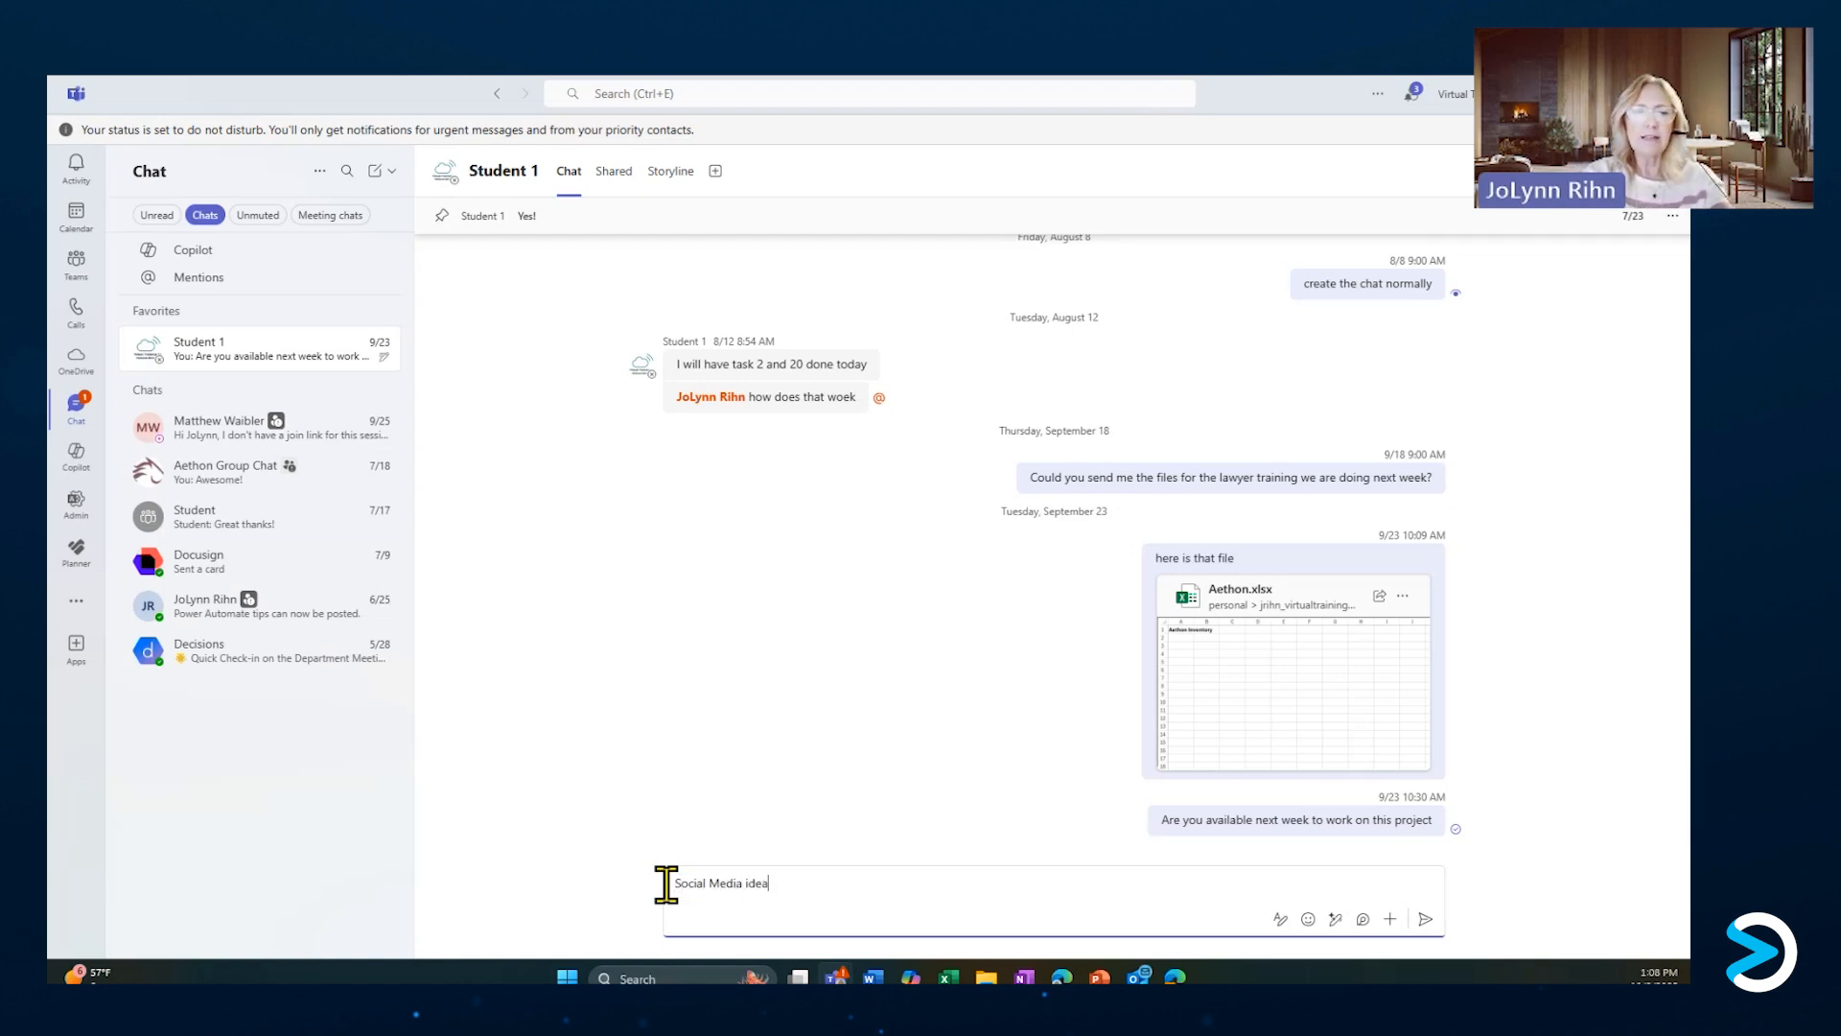
{"action": "type", "text": "s"}
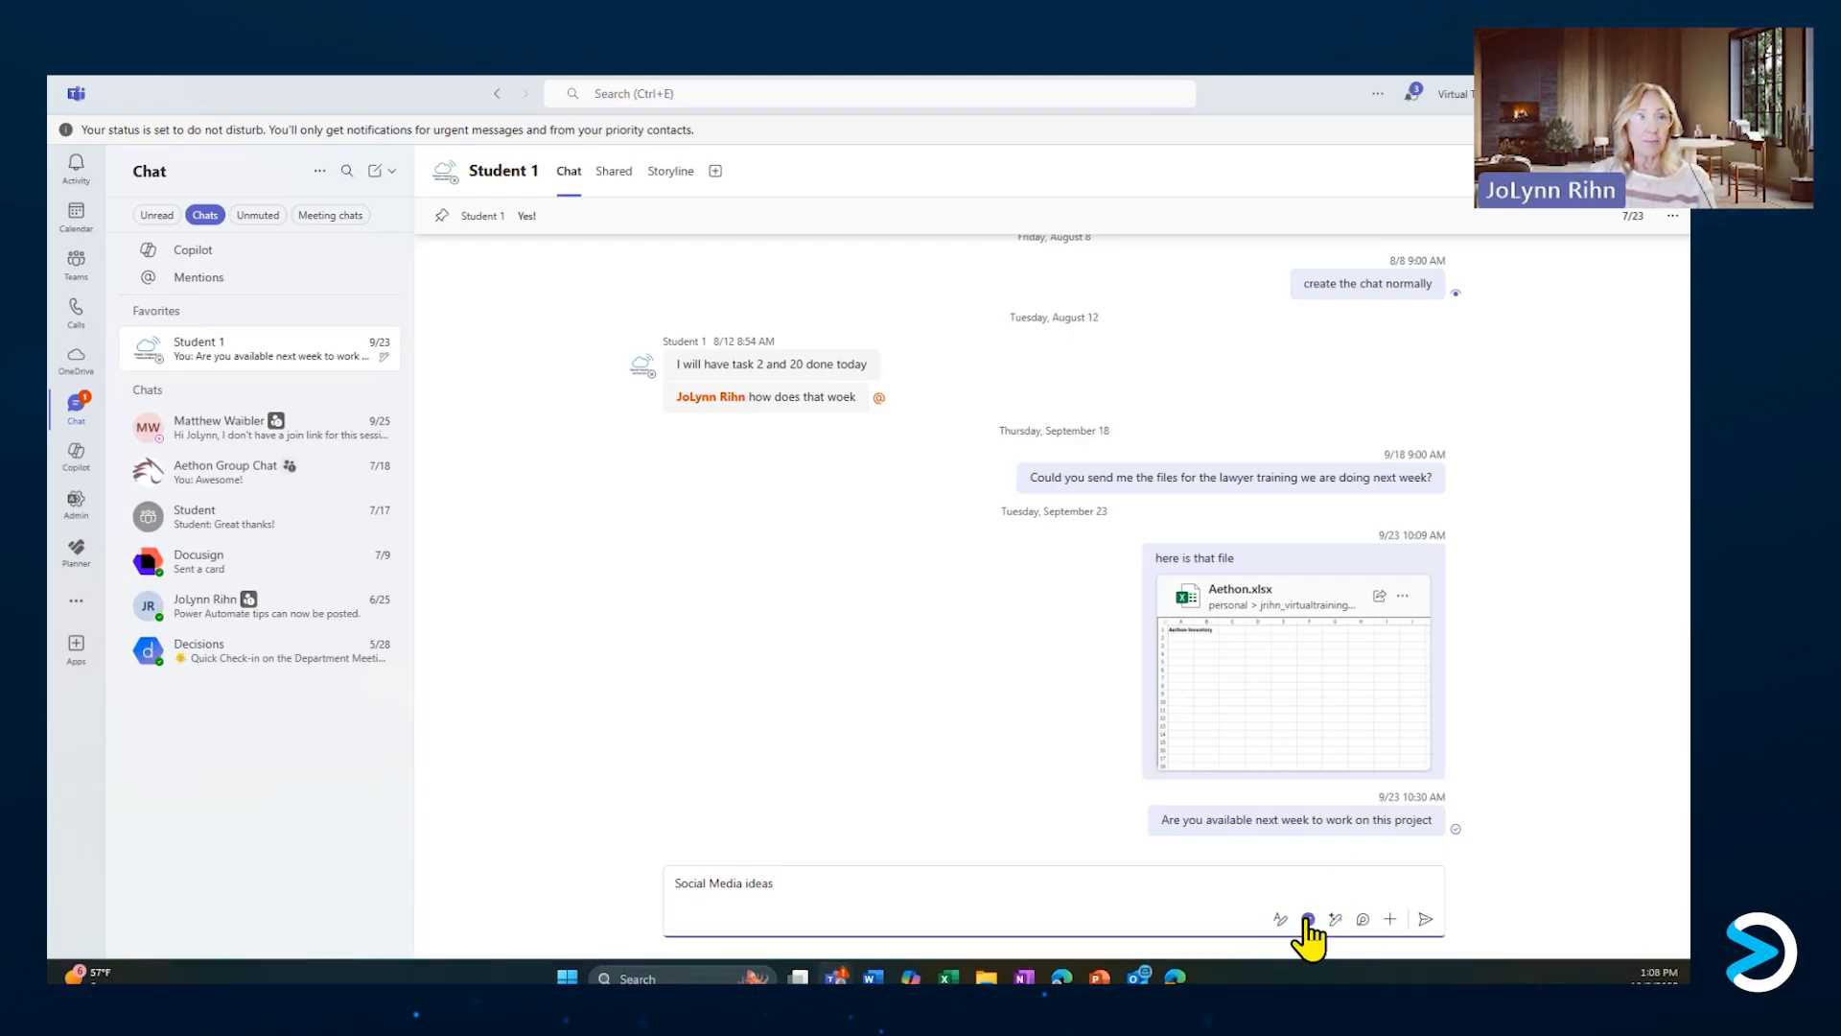
Add a Loop component to the draft message using the Progress tracker template.
{"action": "left_click", "coordinate": [1363, 919]}
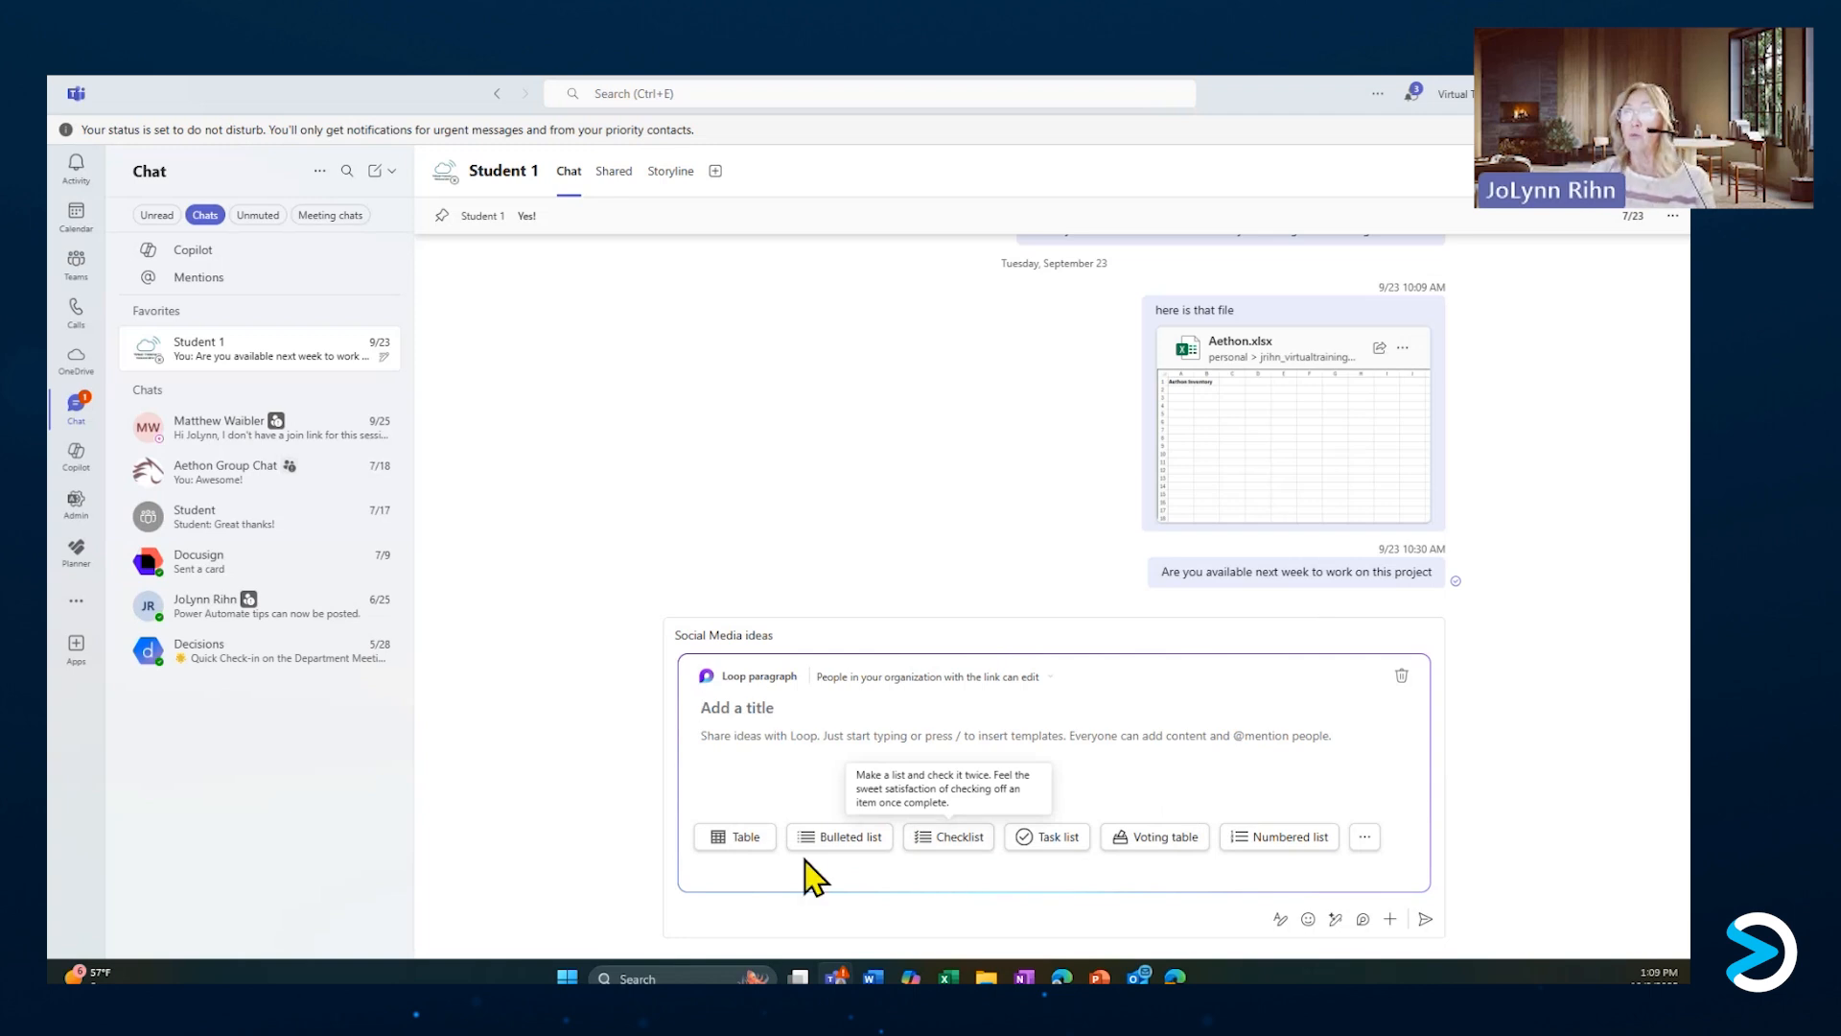
{"action": "left_click", "coordinate": [1365, 836]}
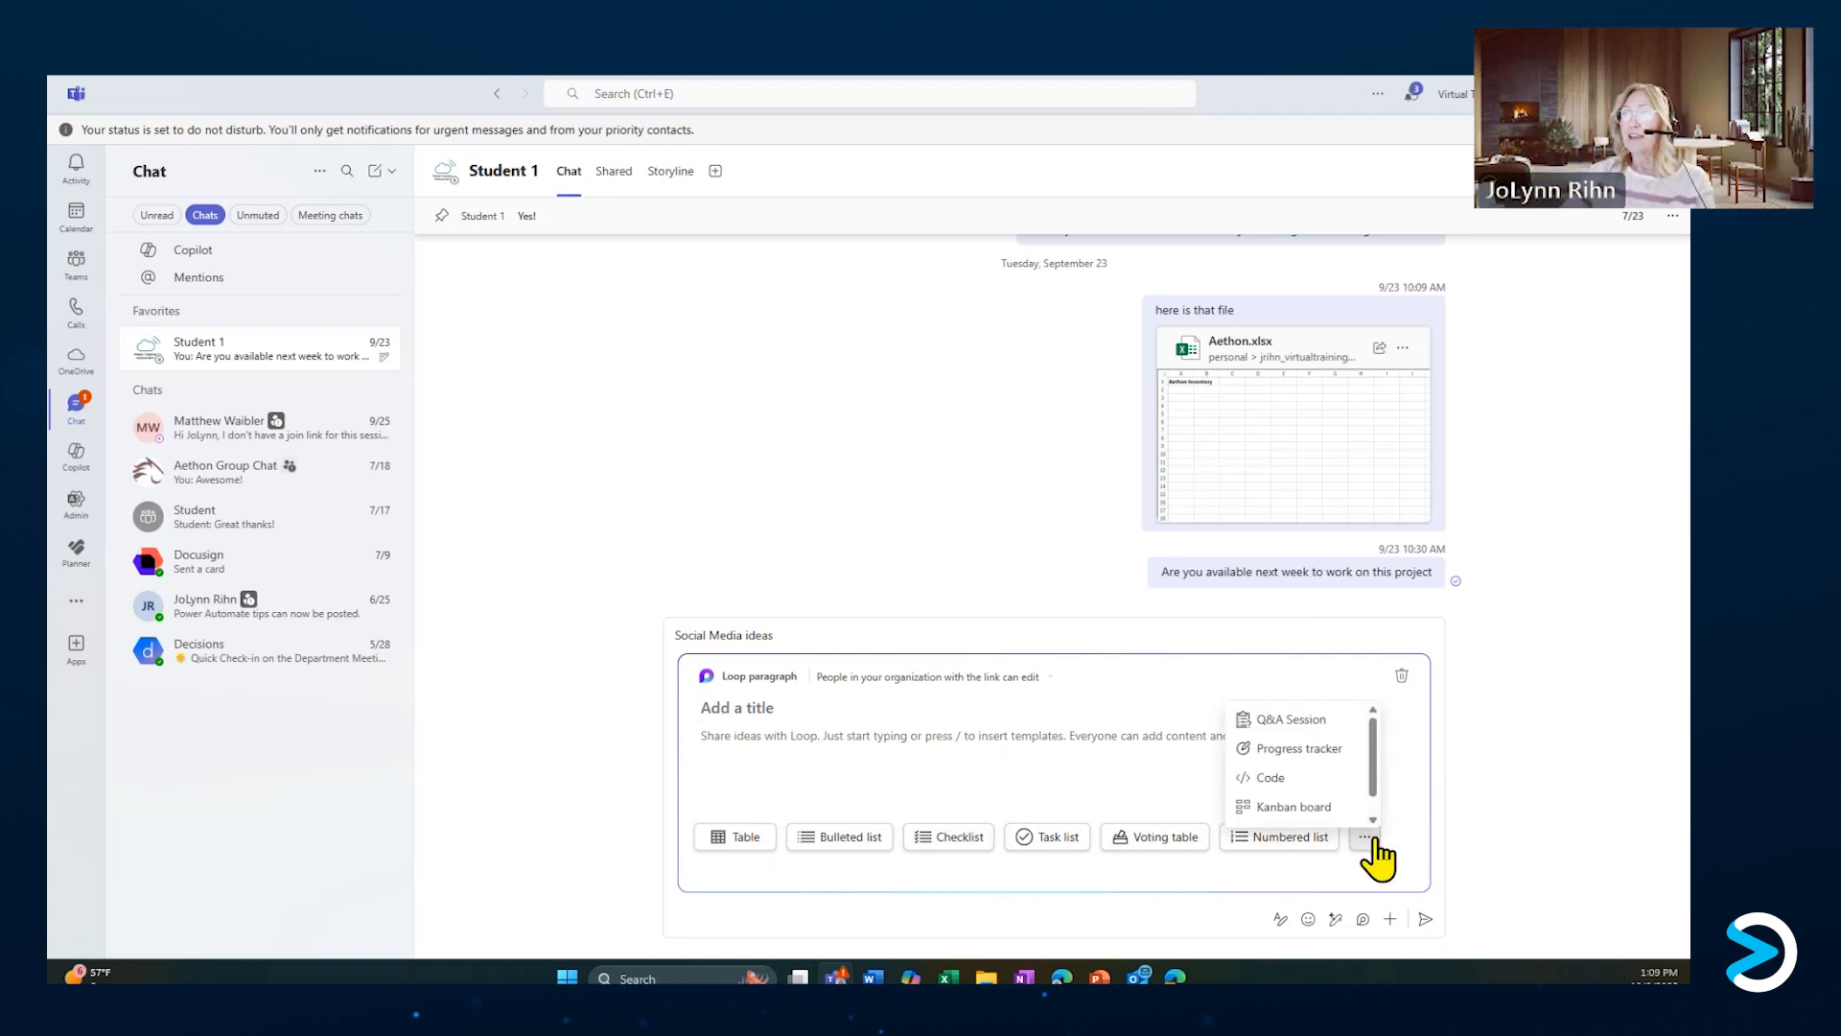
{"action": "scroll", "coordinate": [1310, 773], "scroll_direction": "down", "scroll_amount": 1}
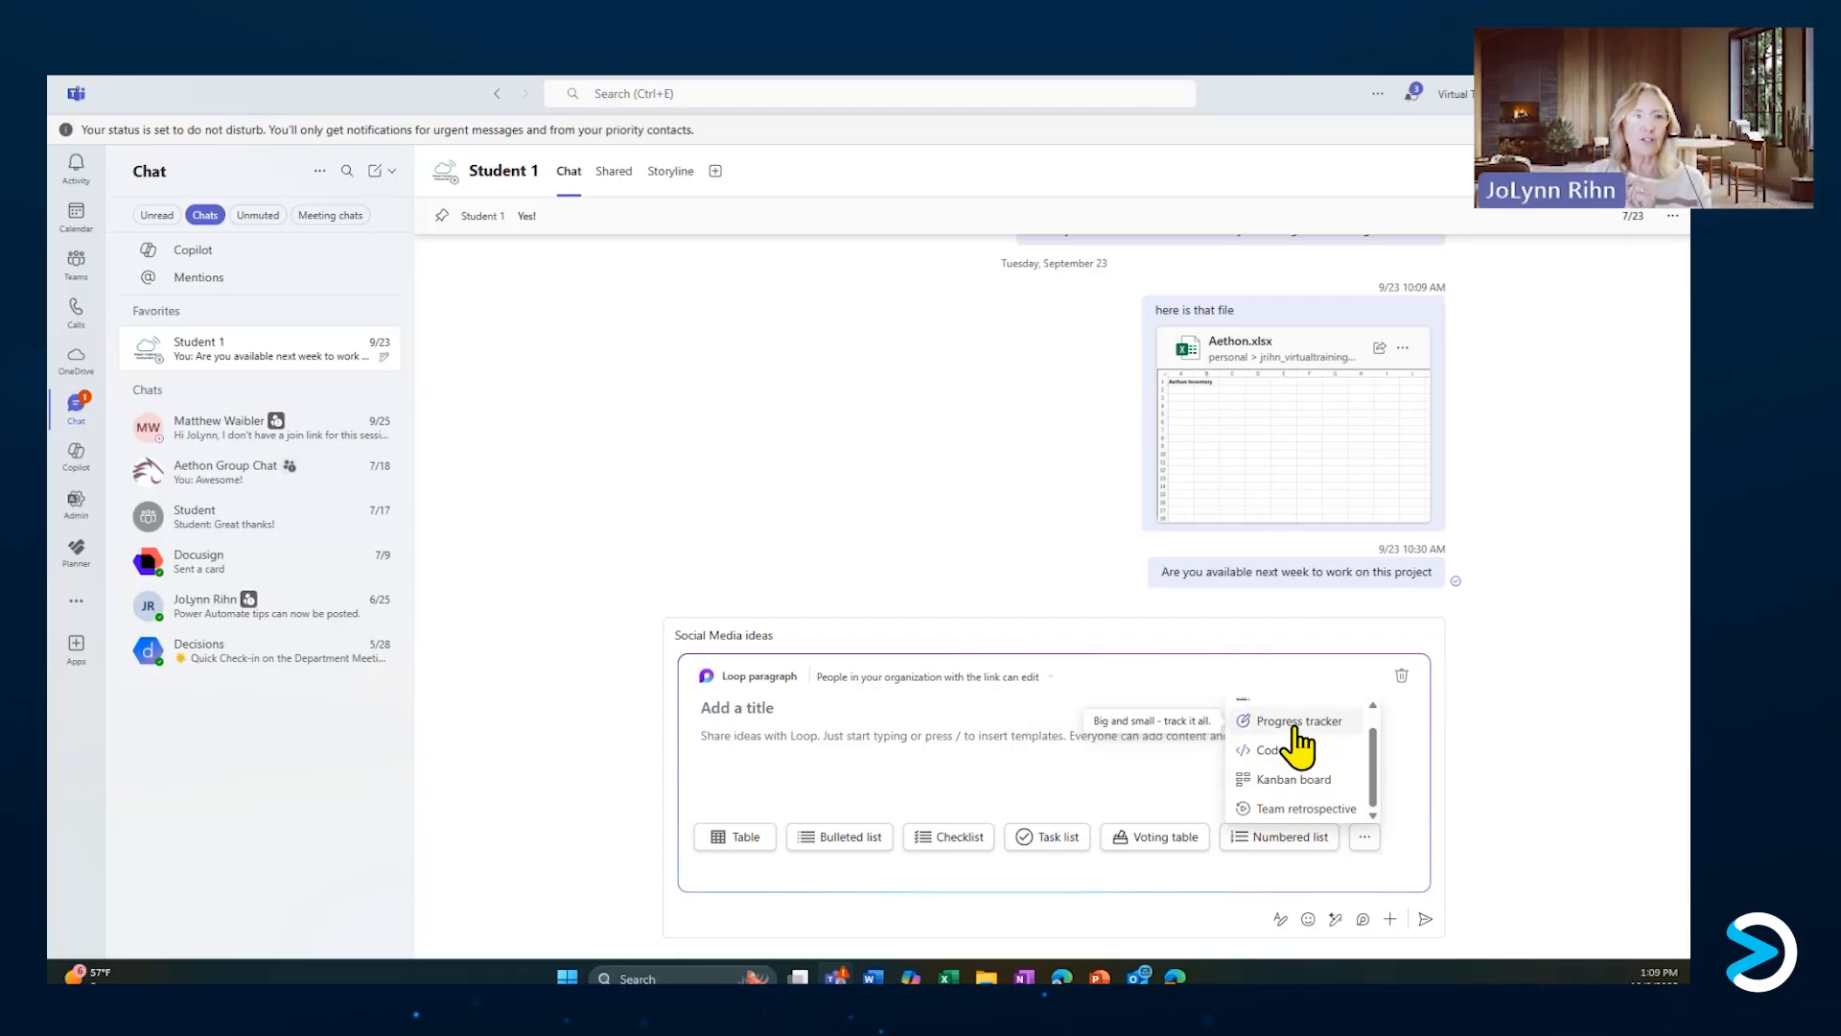
{"action": "left_click", "coordinate": [1297, 726]}
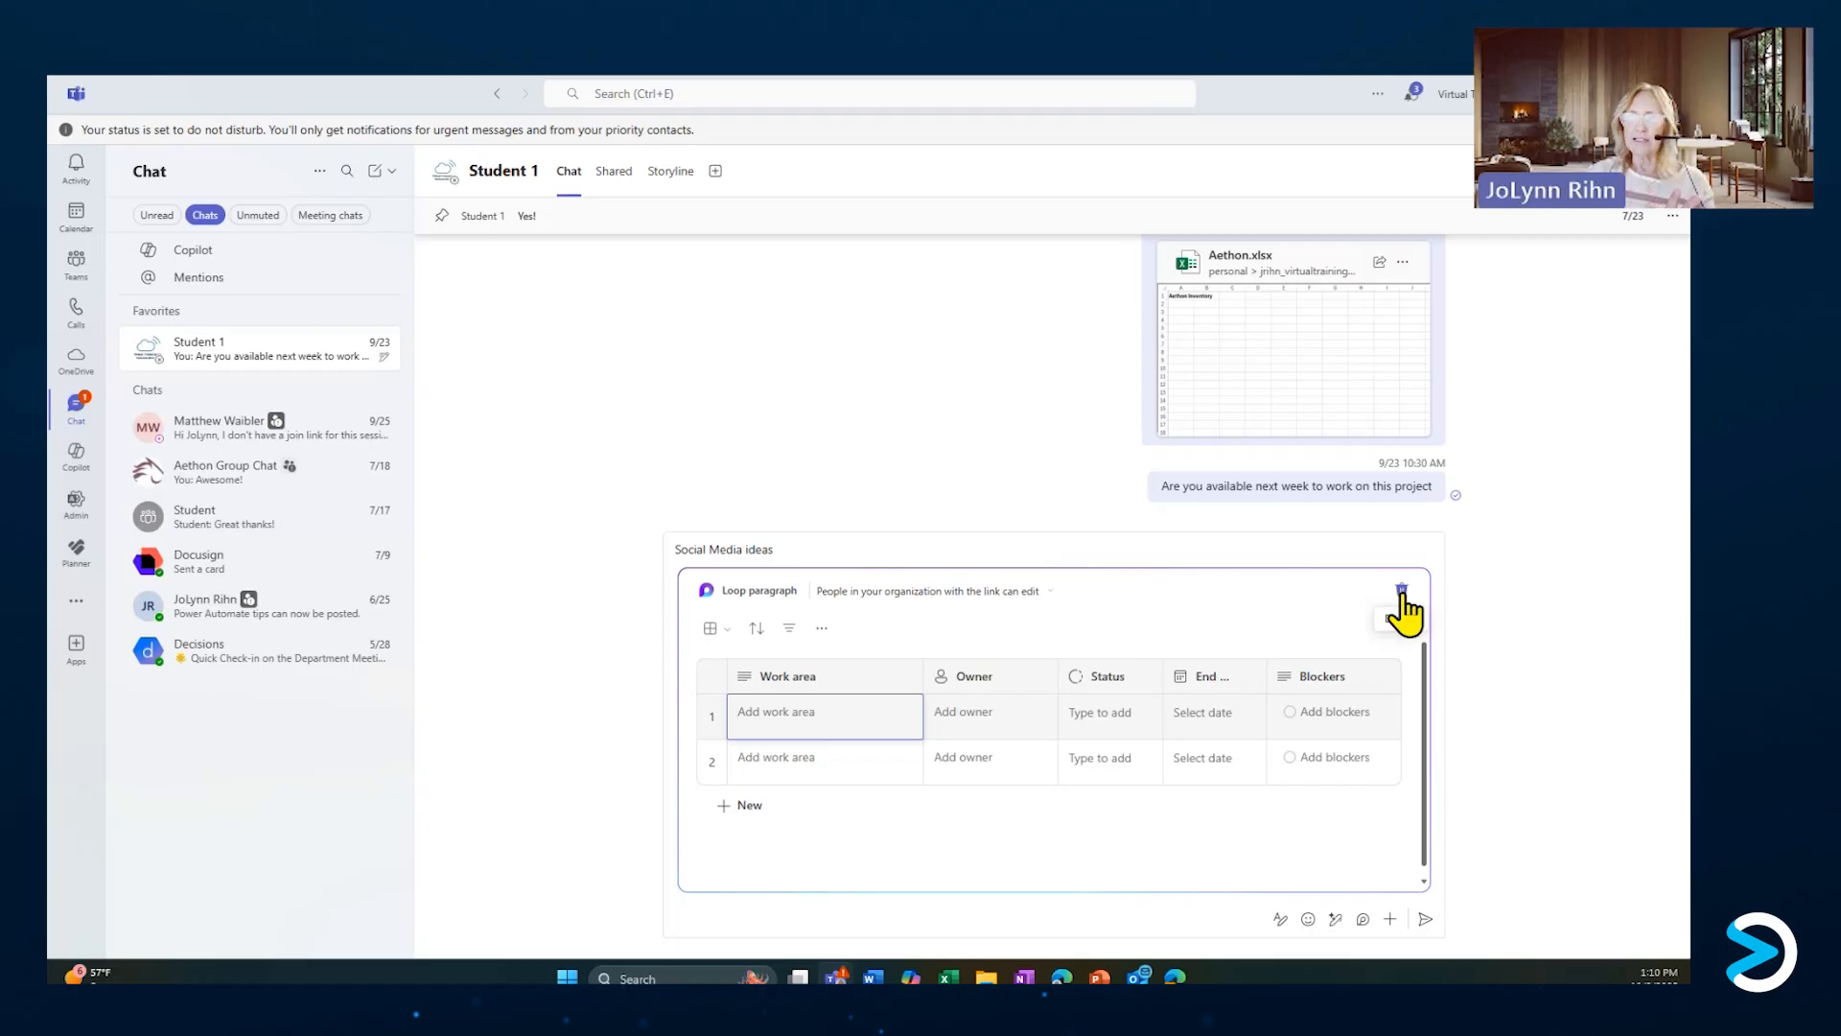
View the progress tracker as a Board and as a Calendar, and return it to the Table view.
{"action": "left_click", "coordinate": [727, 633]}
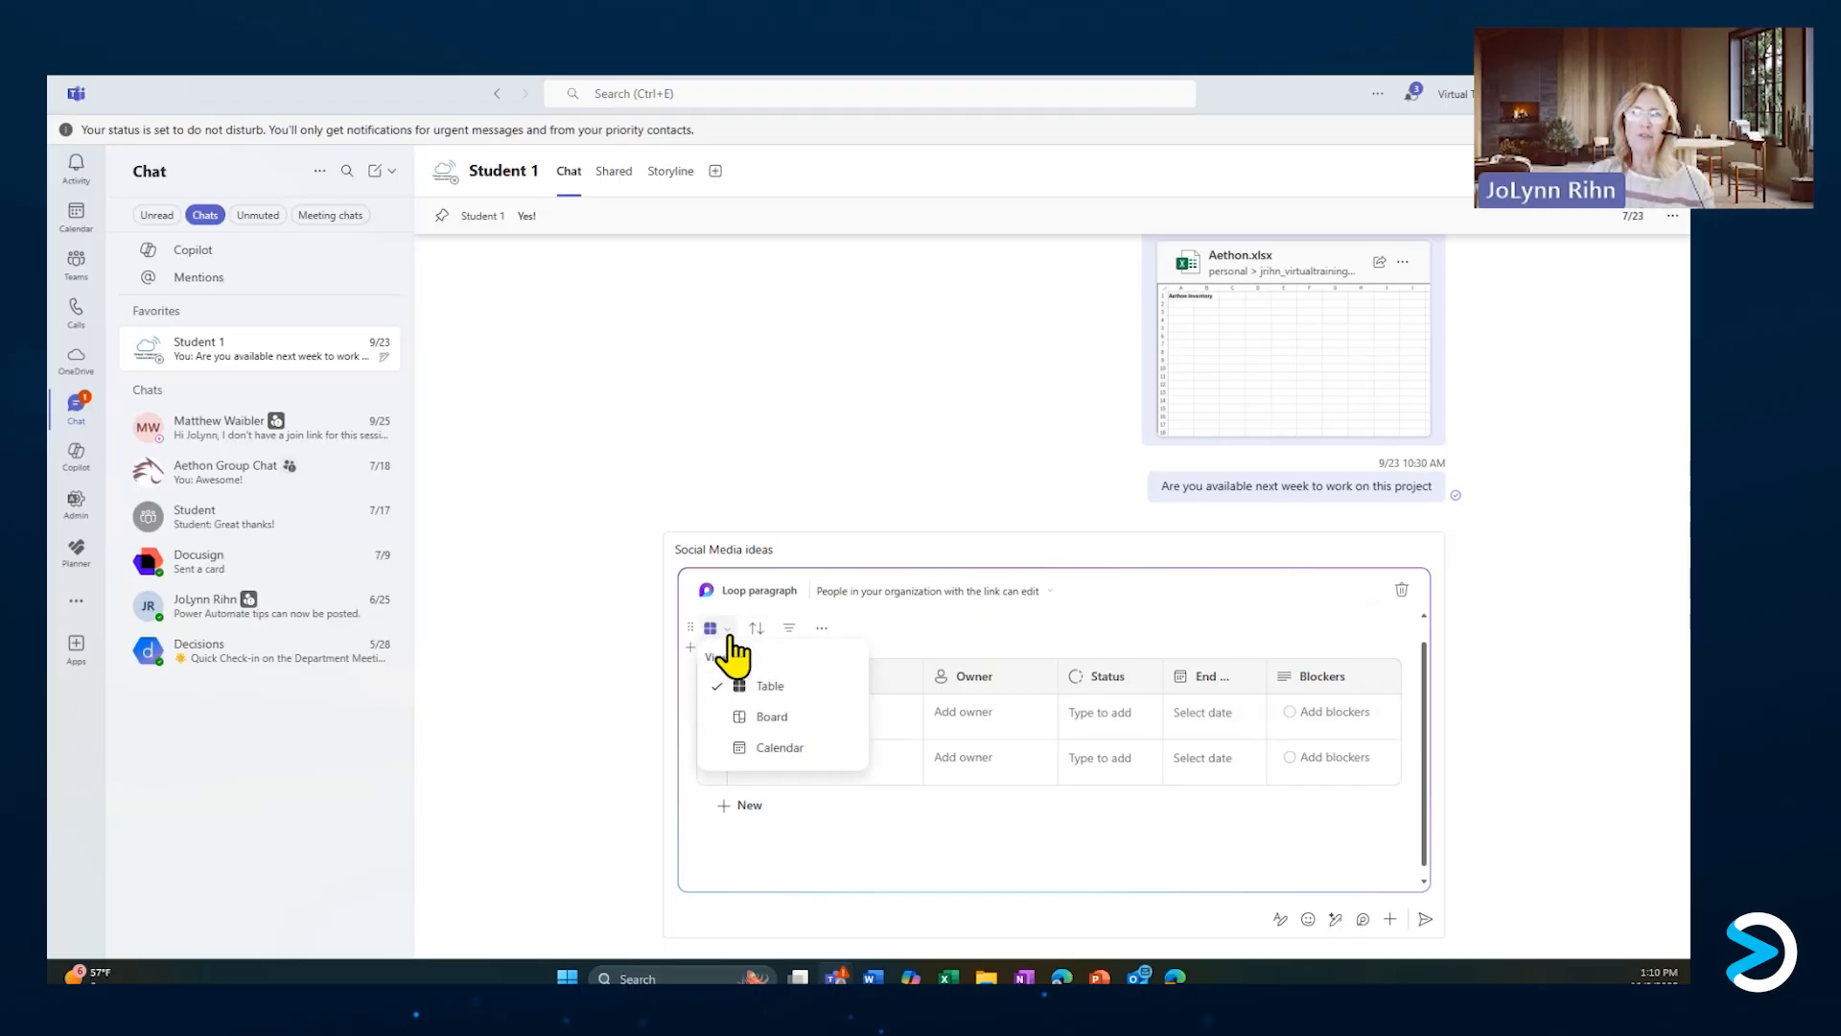
{"action": "left_click", "coordinate": [763, 729]}
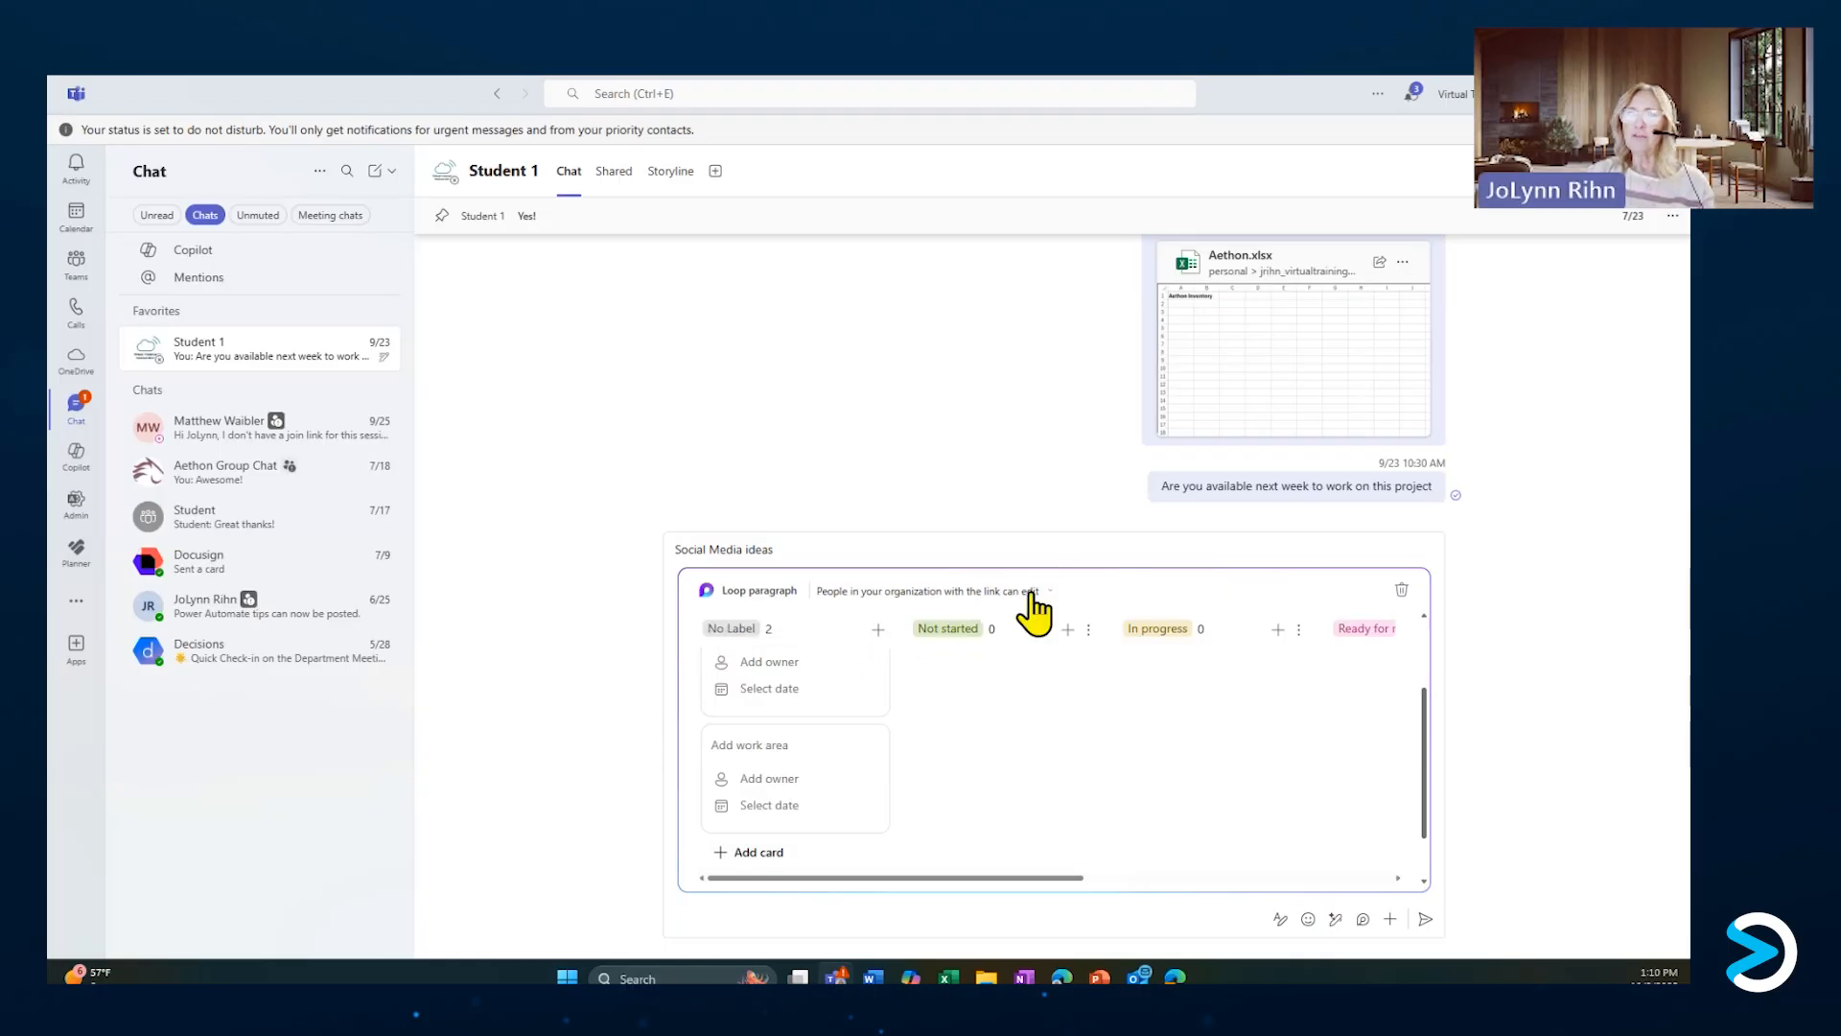
{"action": "left_click", "coordinate": [1027, 699]}
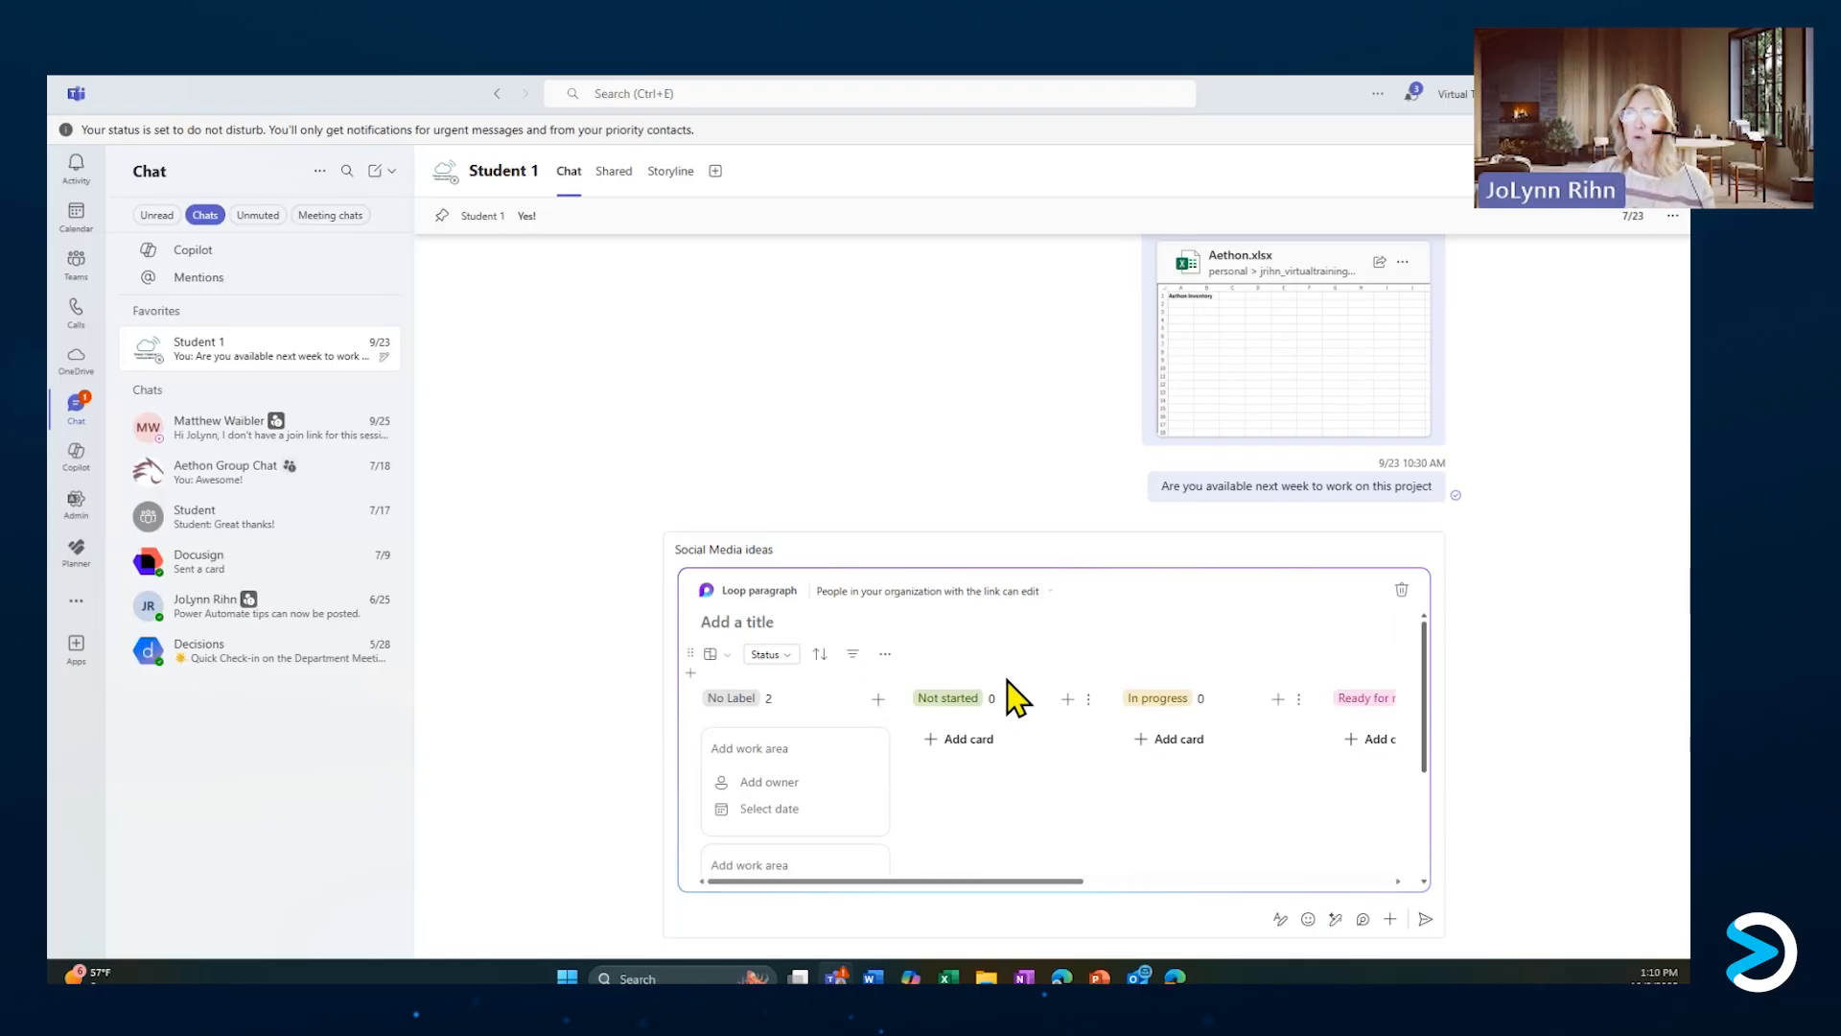
{"action": "left_click", "coordinate": [713, 656]}
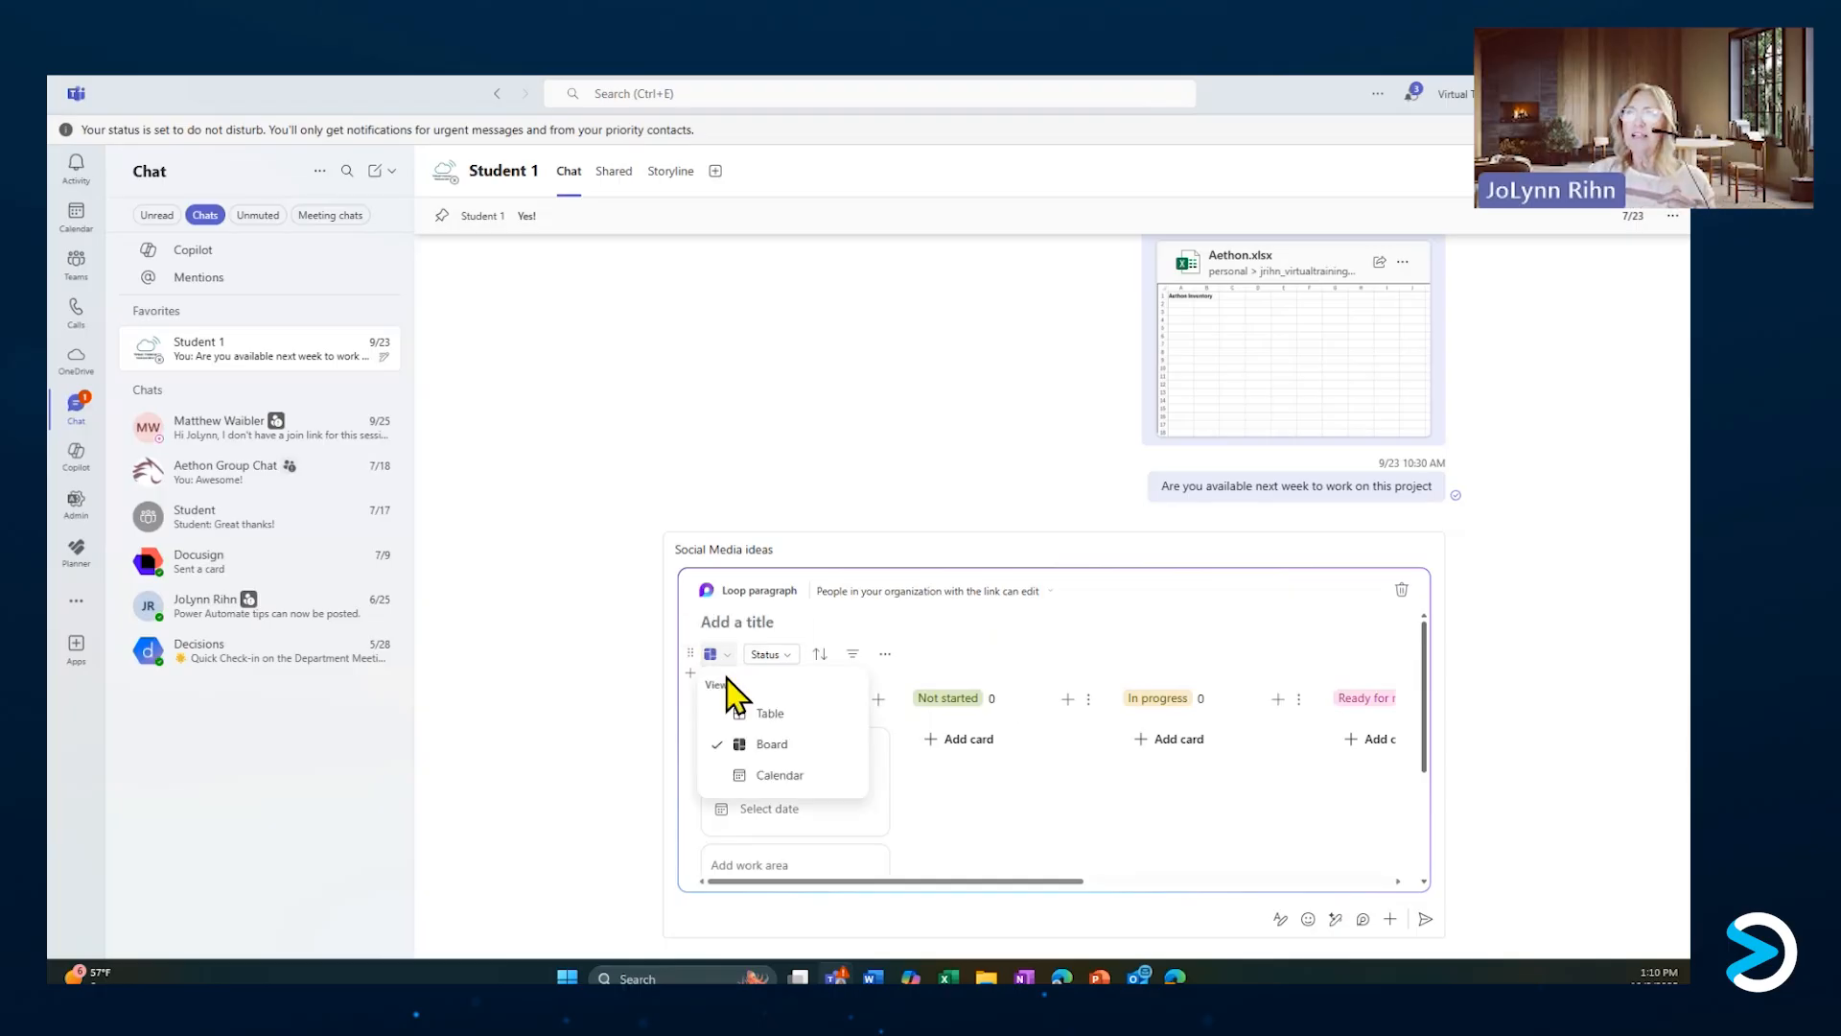
{"action": "left_click", "coordinate": [740, 768]}
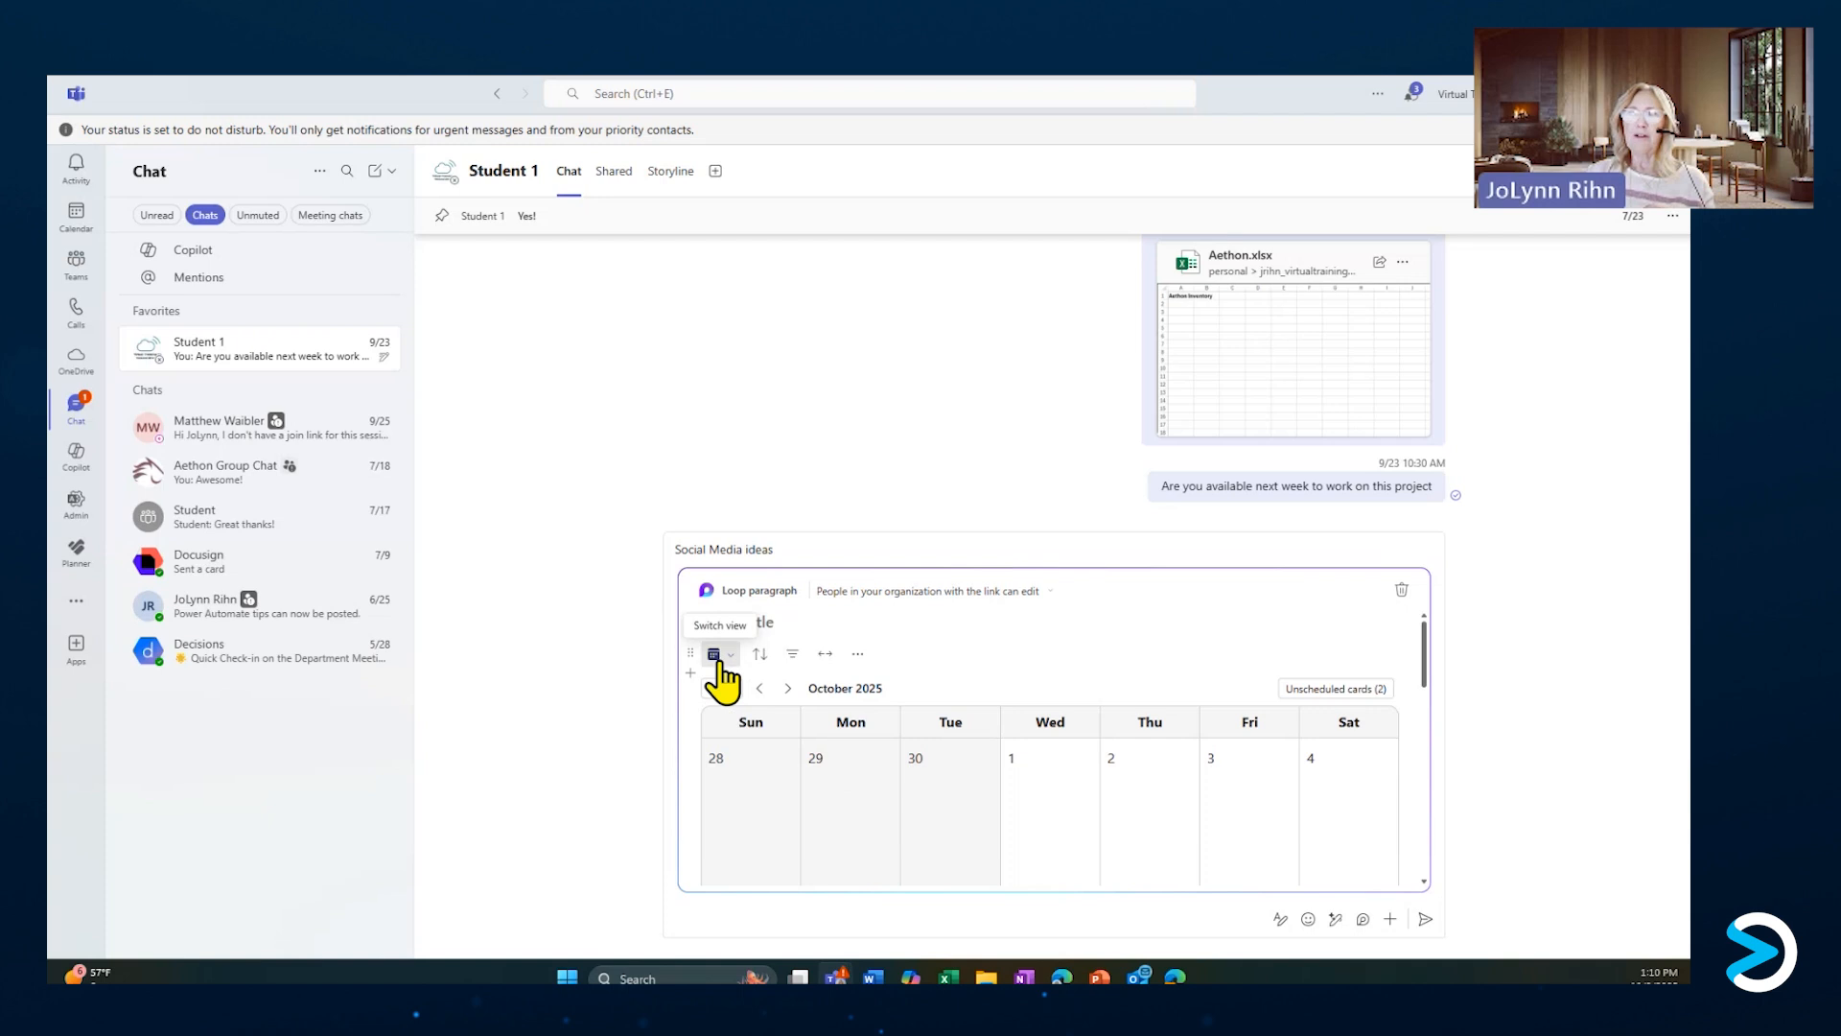
{"action": "left_click", "coordinate": [717, 654]}
{"action": "left_click", "coordinate": [765, 715]}
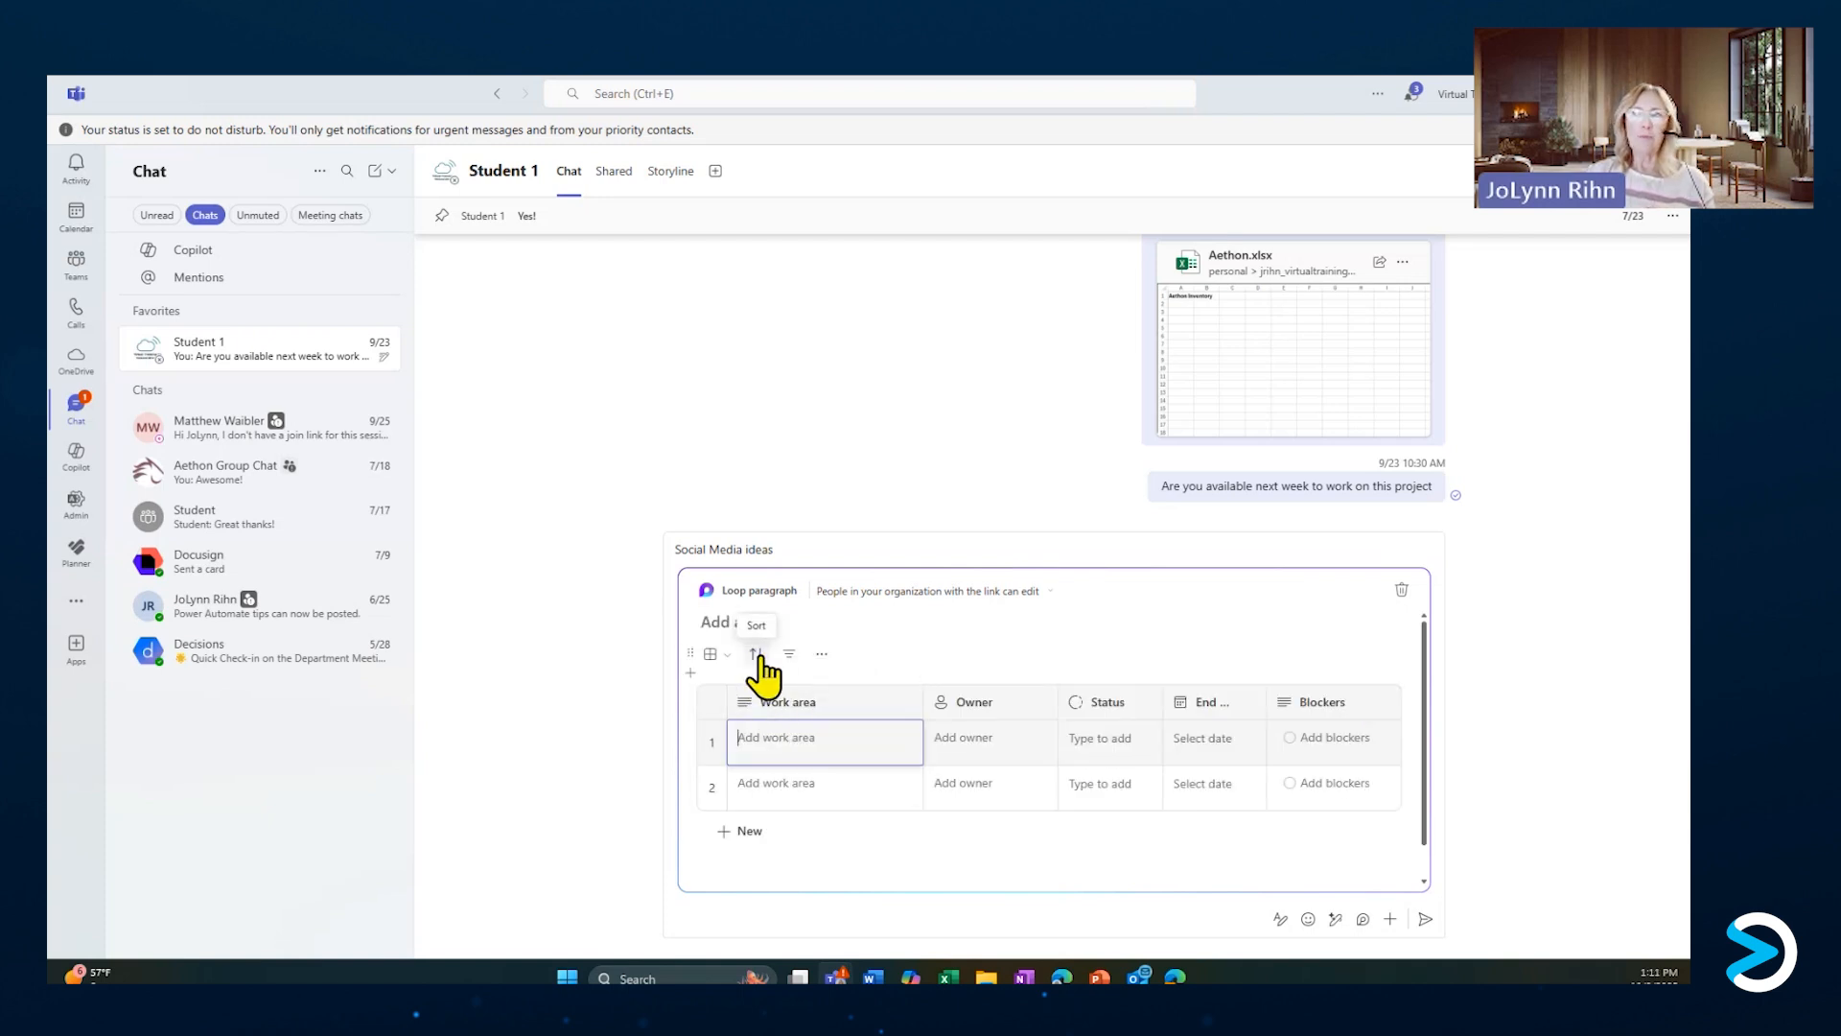
View the tracker table's additional options, including Row height, Hide column and Export to Excel, and close them.
{"action": "left_click", "coordinate": [821, 654]}
{"action": "mouse_move", "coordinate": [879, 692]}
{"action": "mouse_move", "coordinate": [888, 725]}
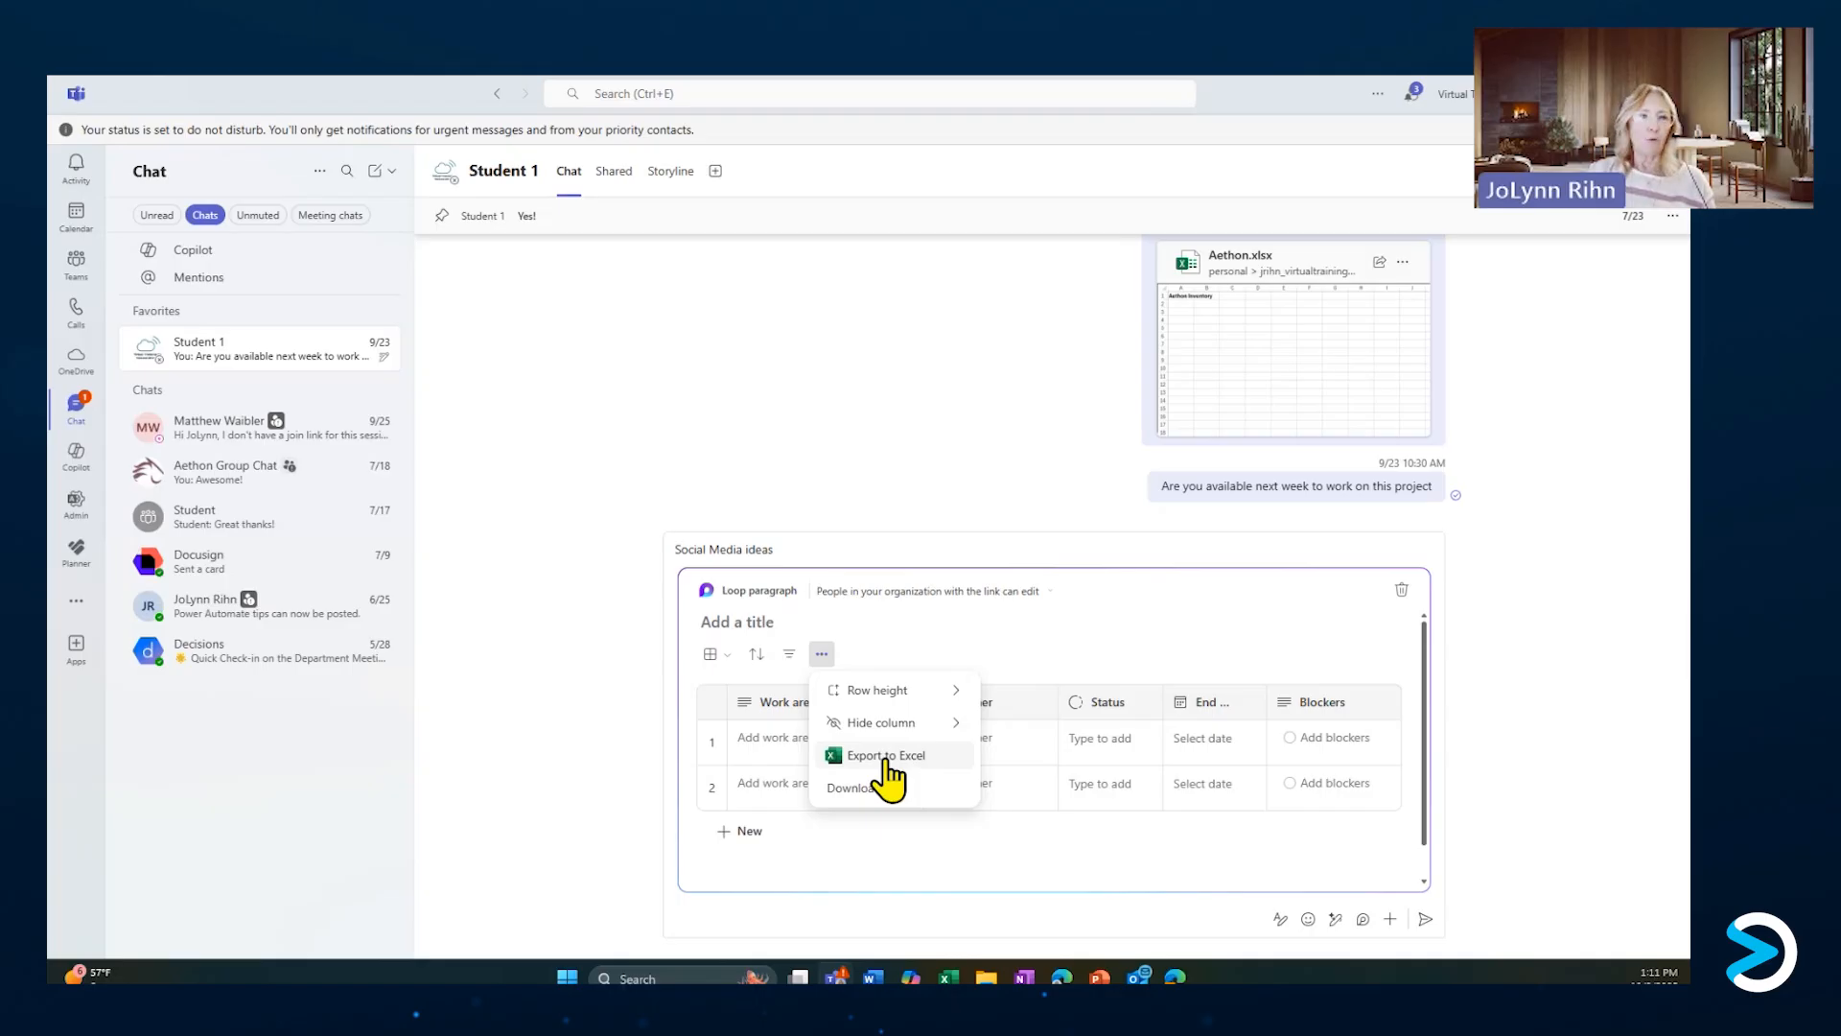
{"action": "left_click", "coordinate": [934, 636]}
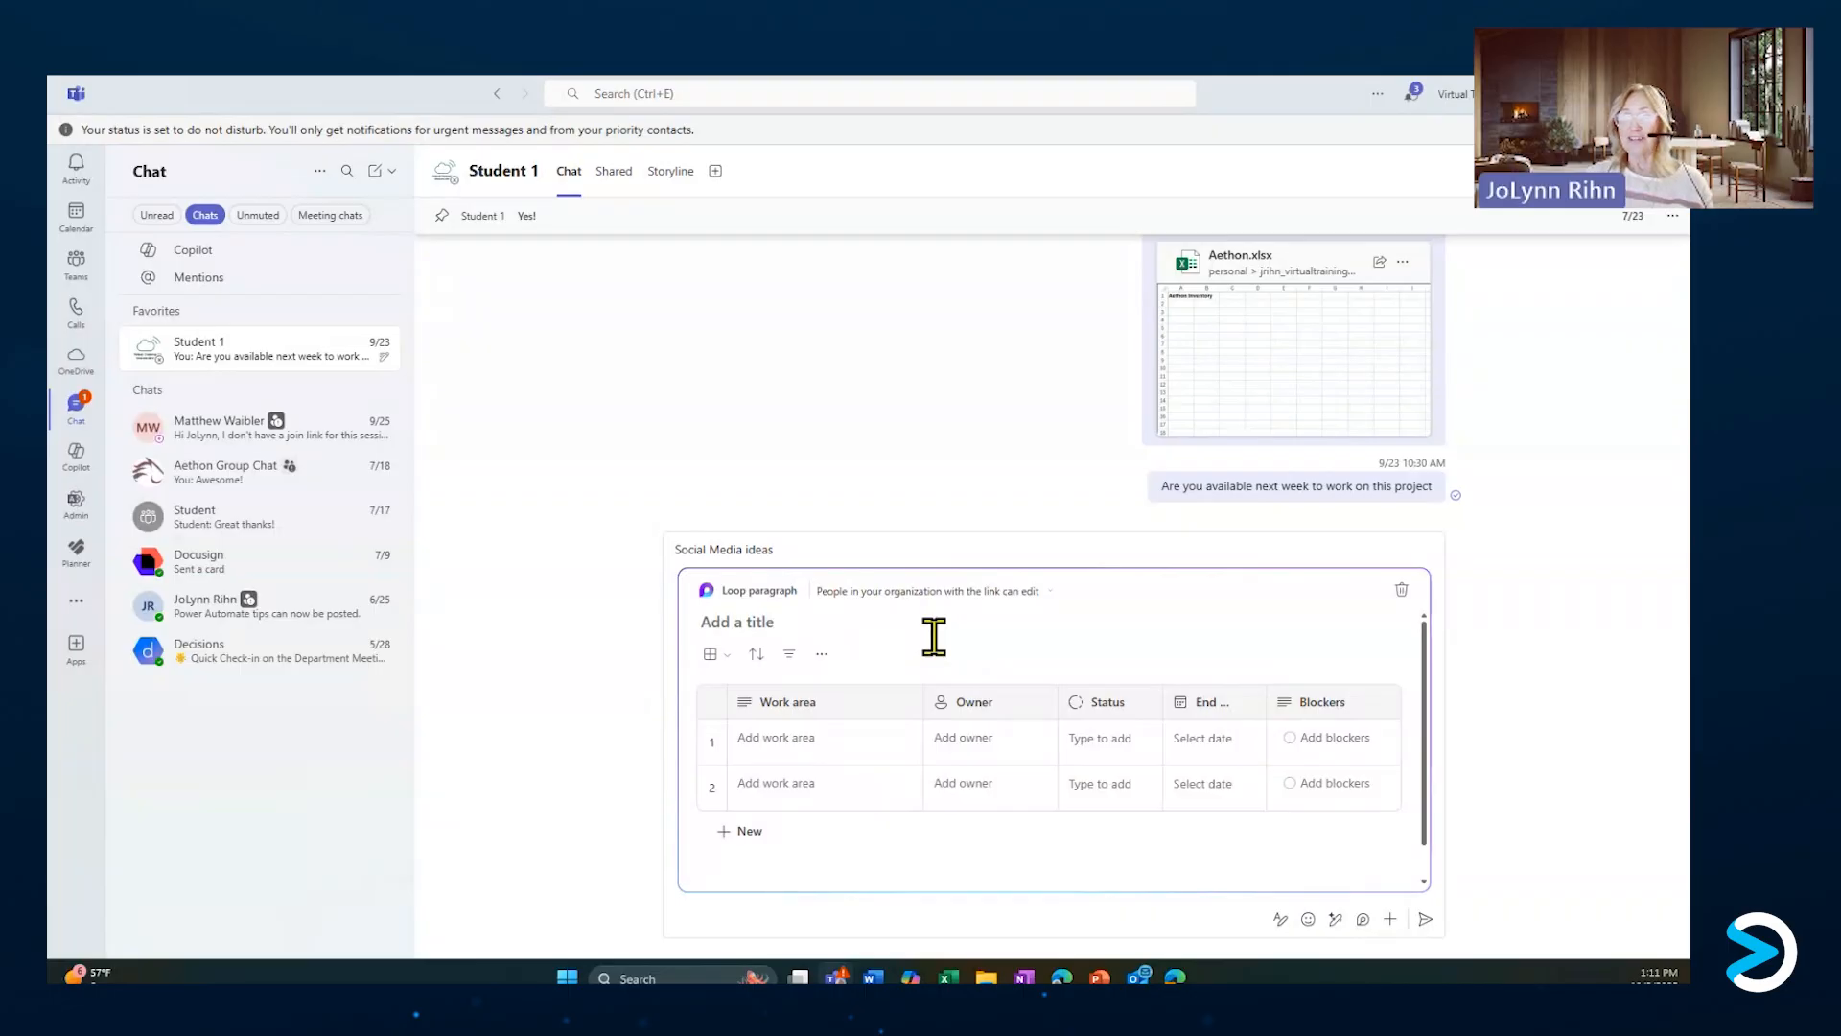
Enter "Twitter" as the first row's work area and assign yourself as its owner.
{"action": "left_click", "coordinate": [802, 741]}
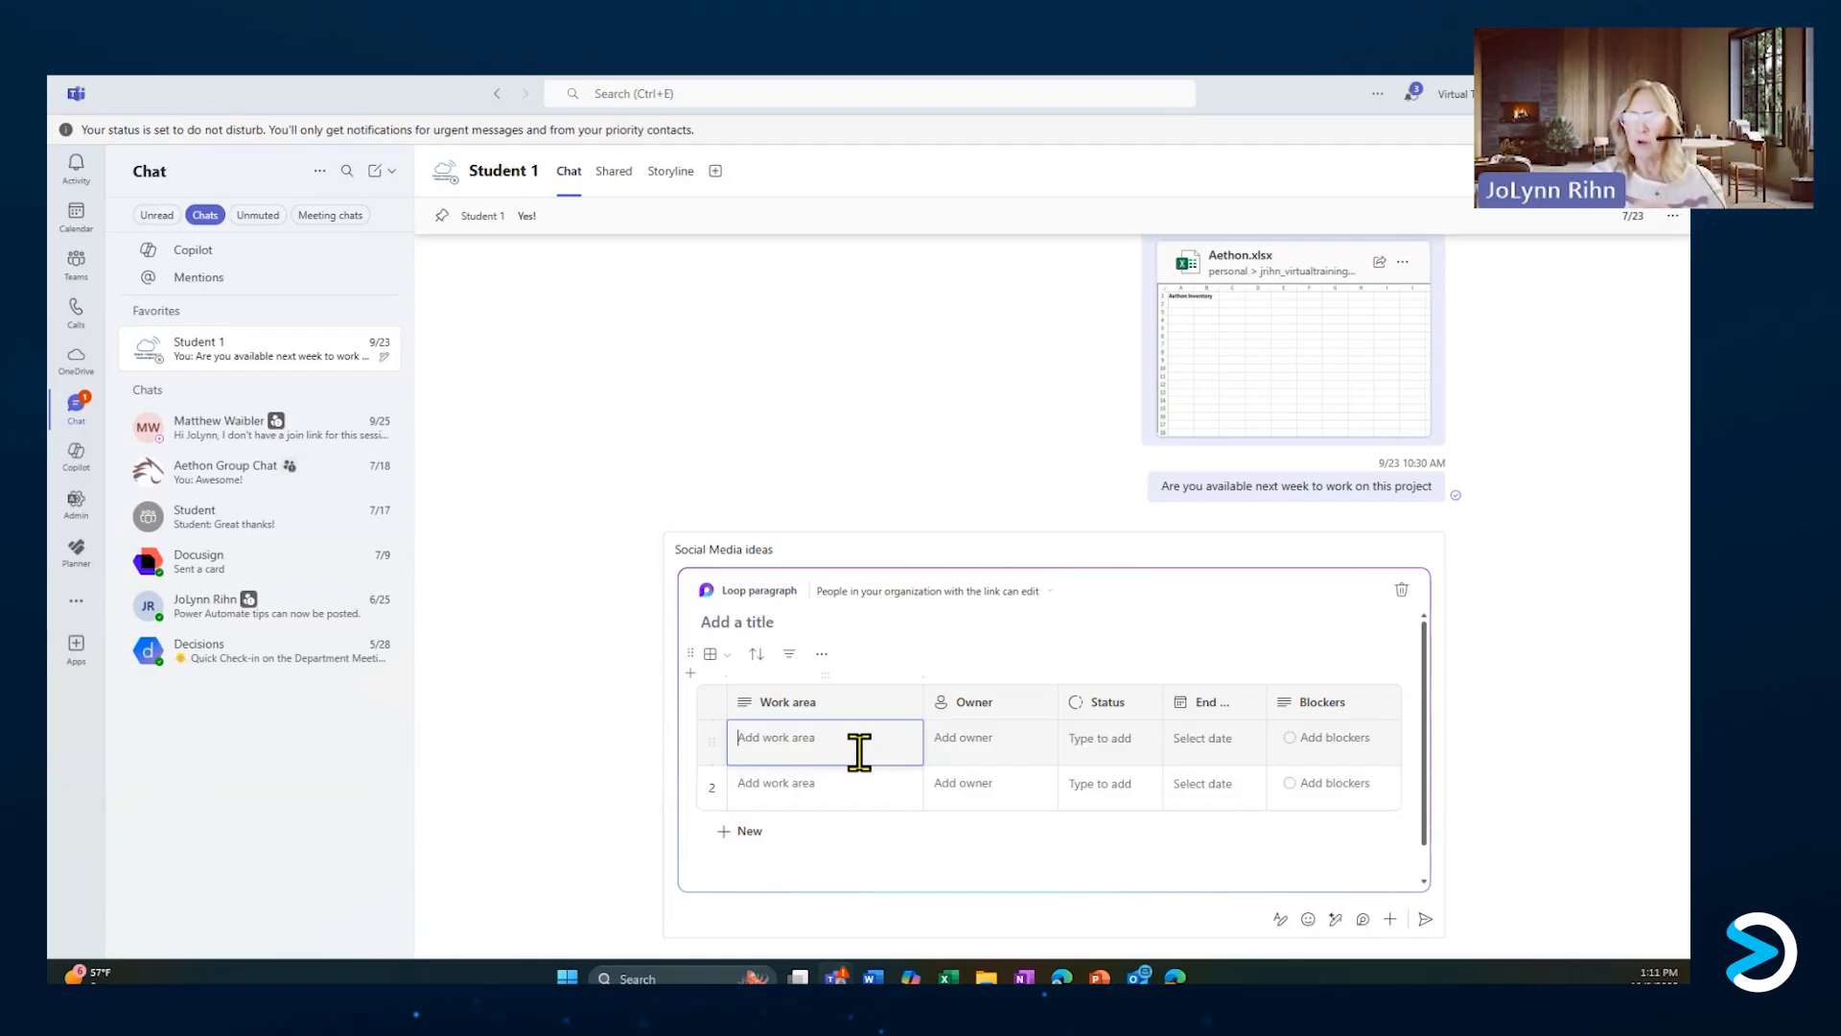
{"action": "type", "text": "Twi"}
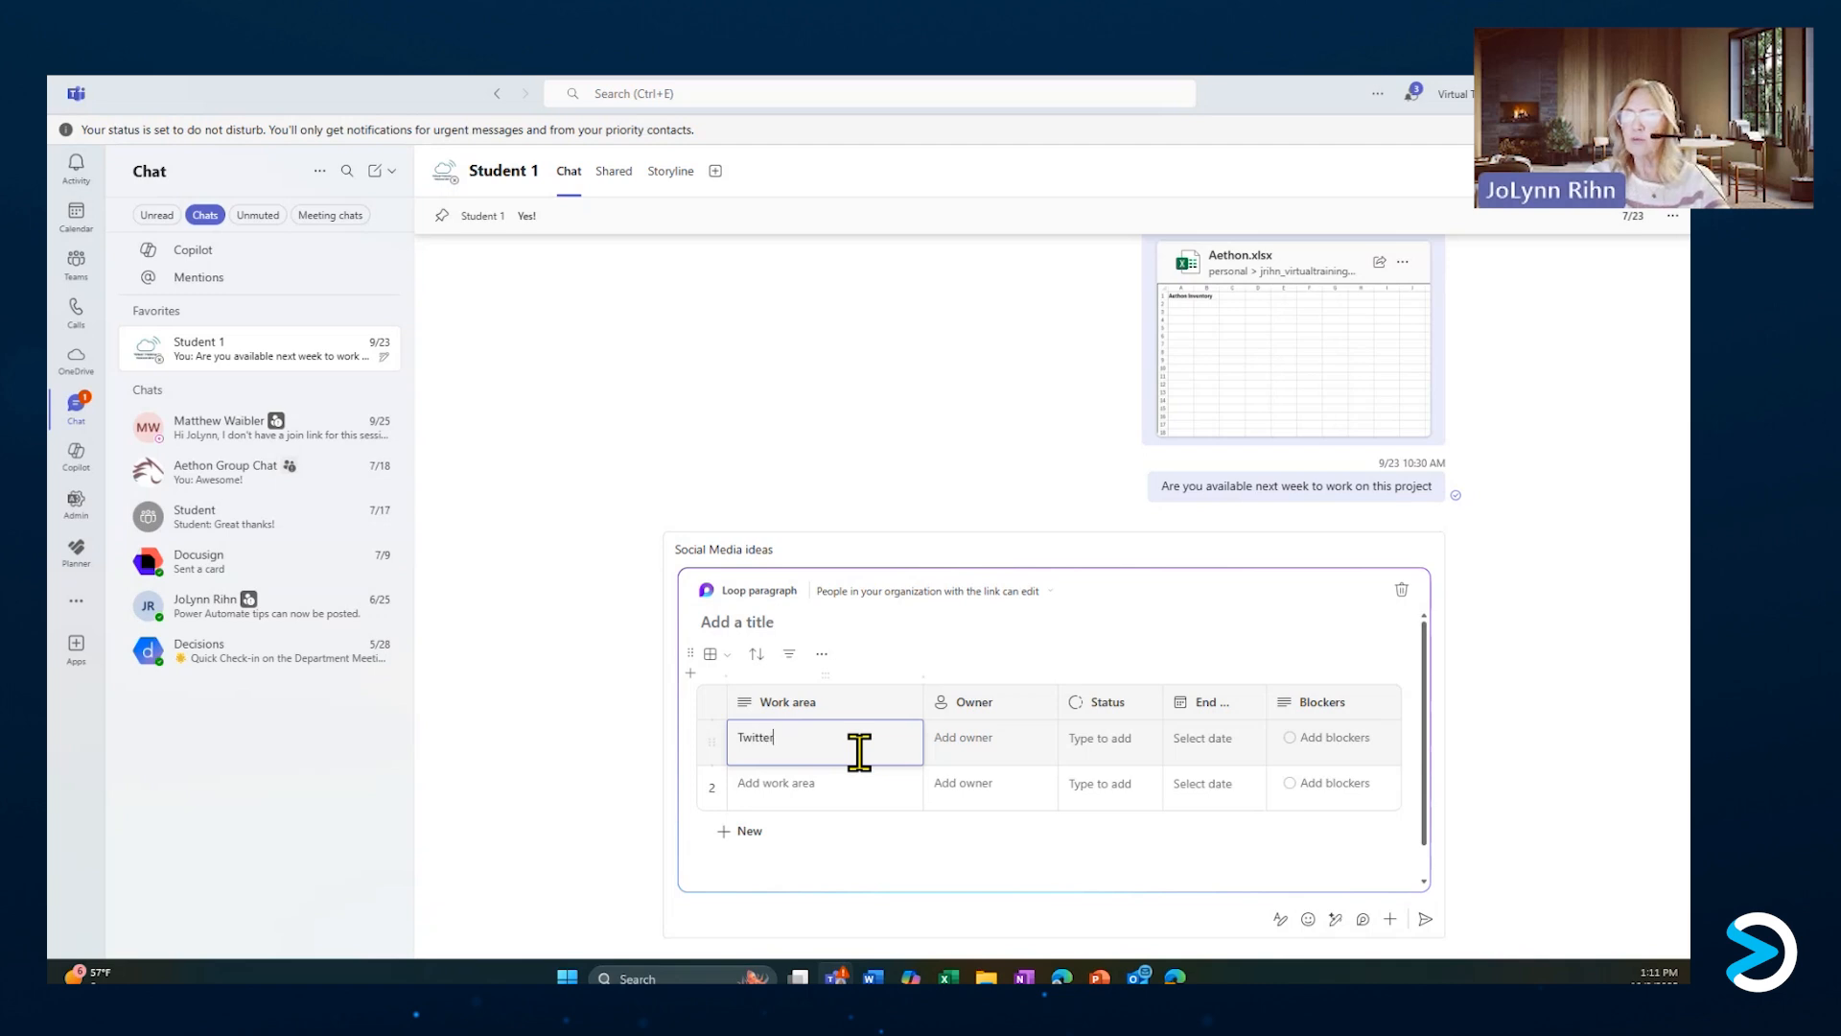
{"action": "type", "text": "tter"}
{"action": "key", "text": "Tab"}
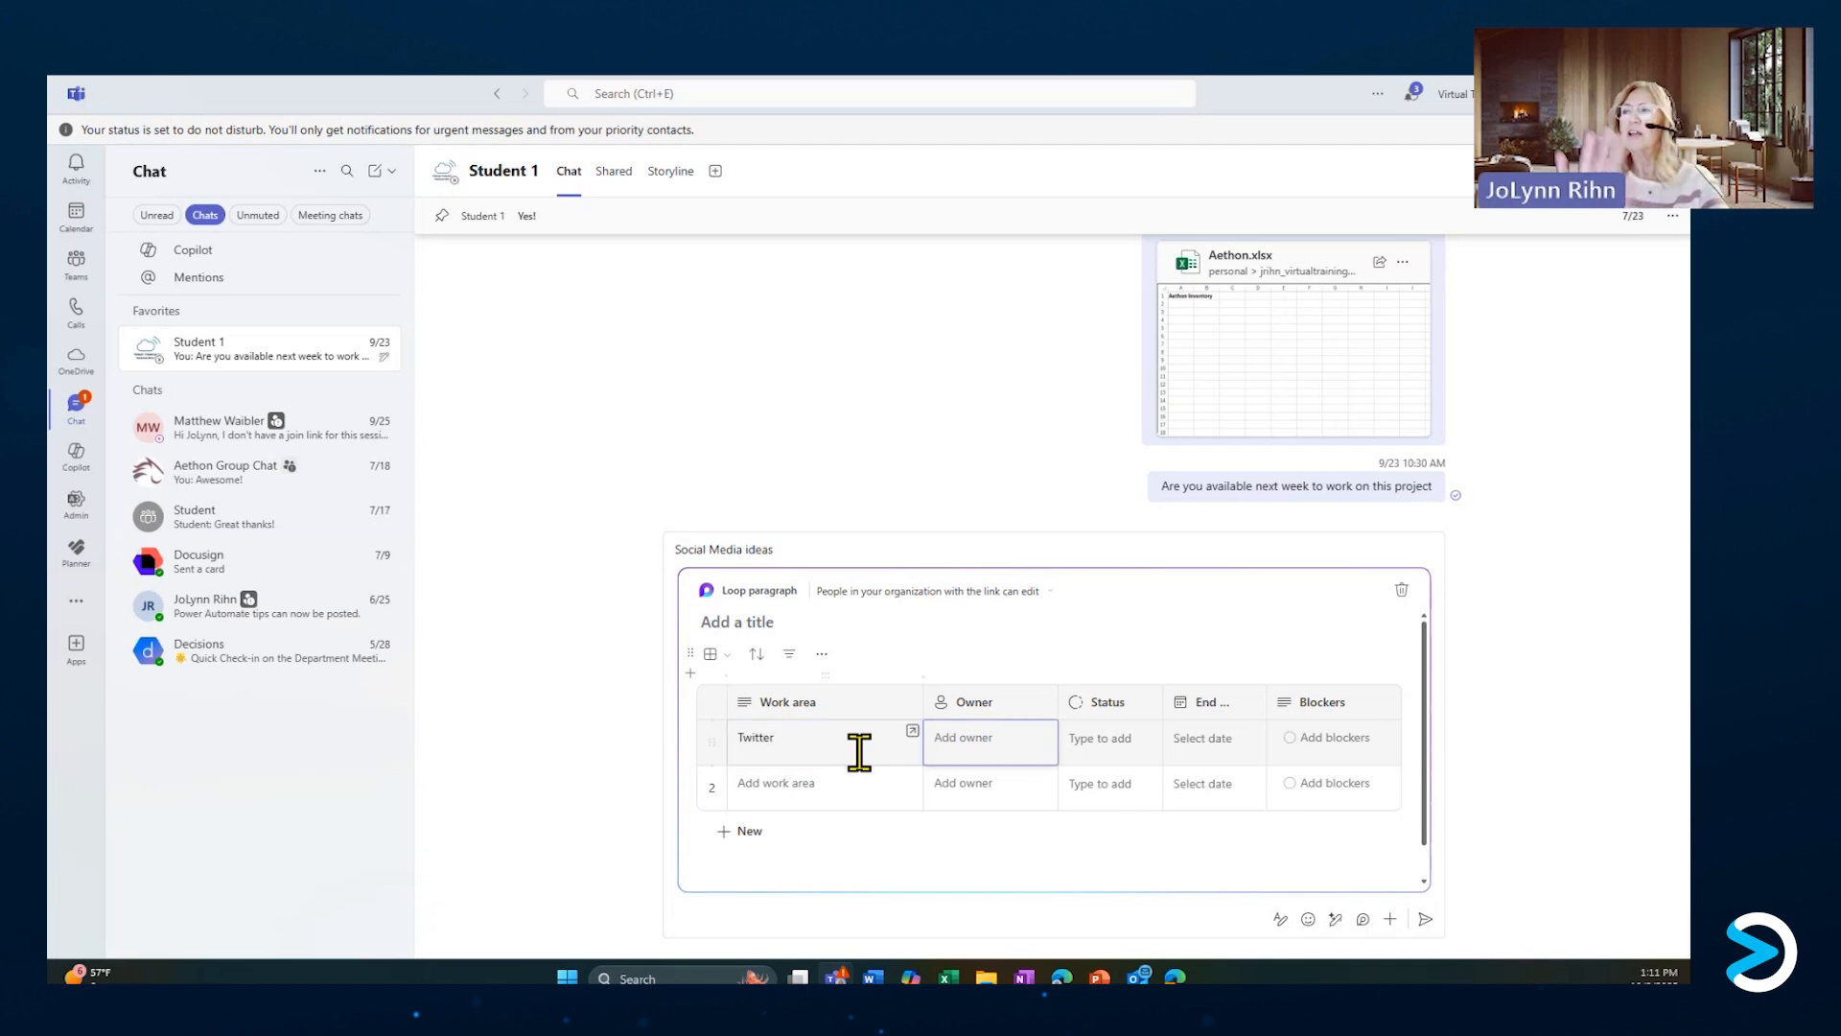
{"action": "type", "text": "jo"}
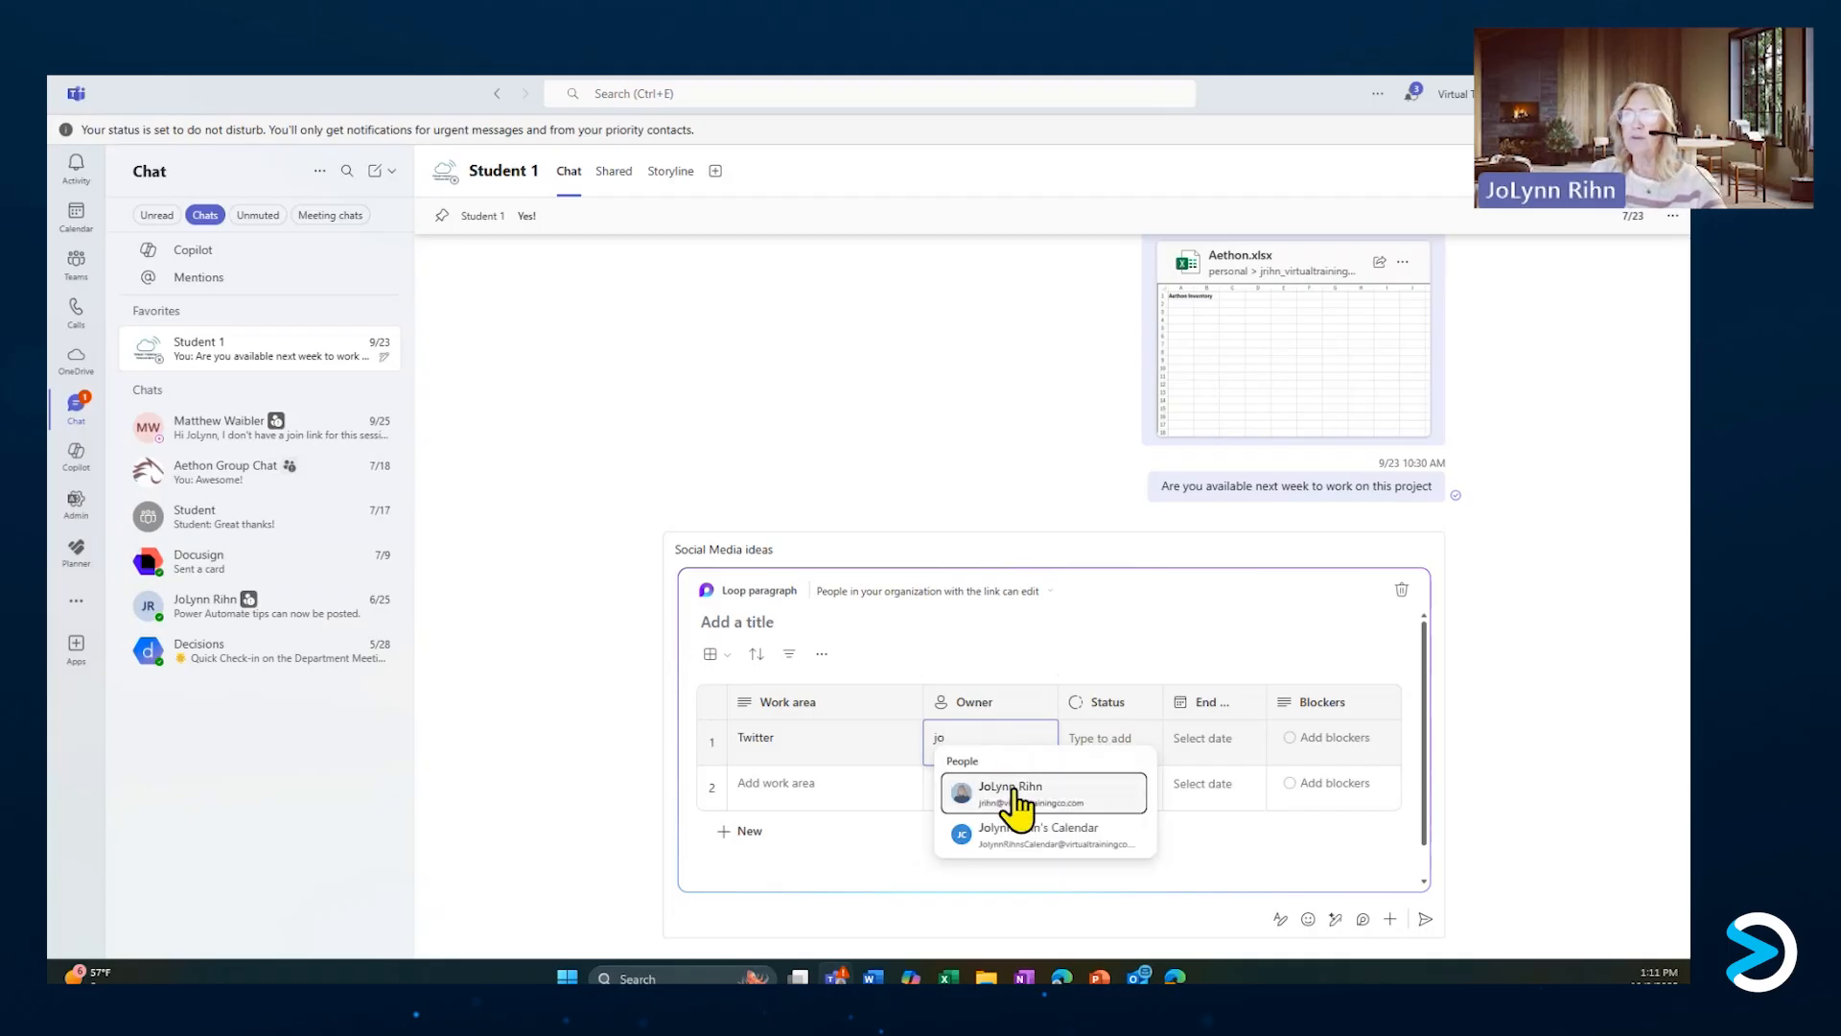
{"action": "left_click", "coordinate": [1015, 796]}
Set the Twitter row's status to In progress and its end date to Fri, Oct 10.
{"action": "left_click", "coordinate": [1113, 744]}
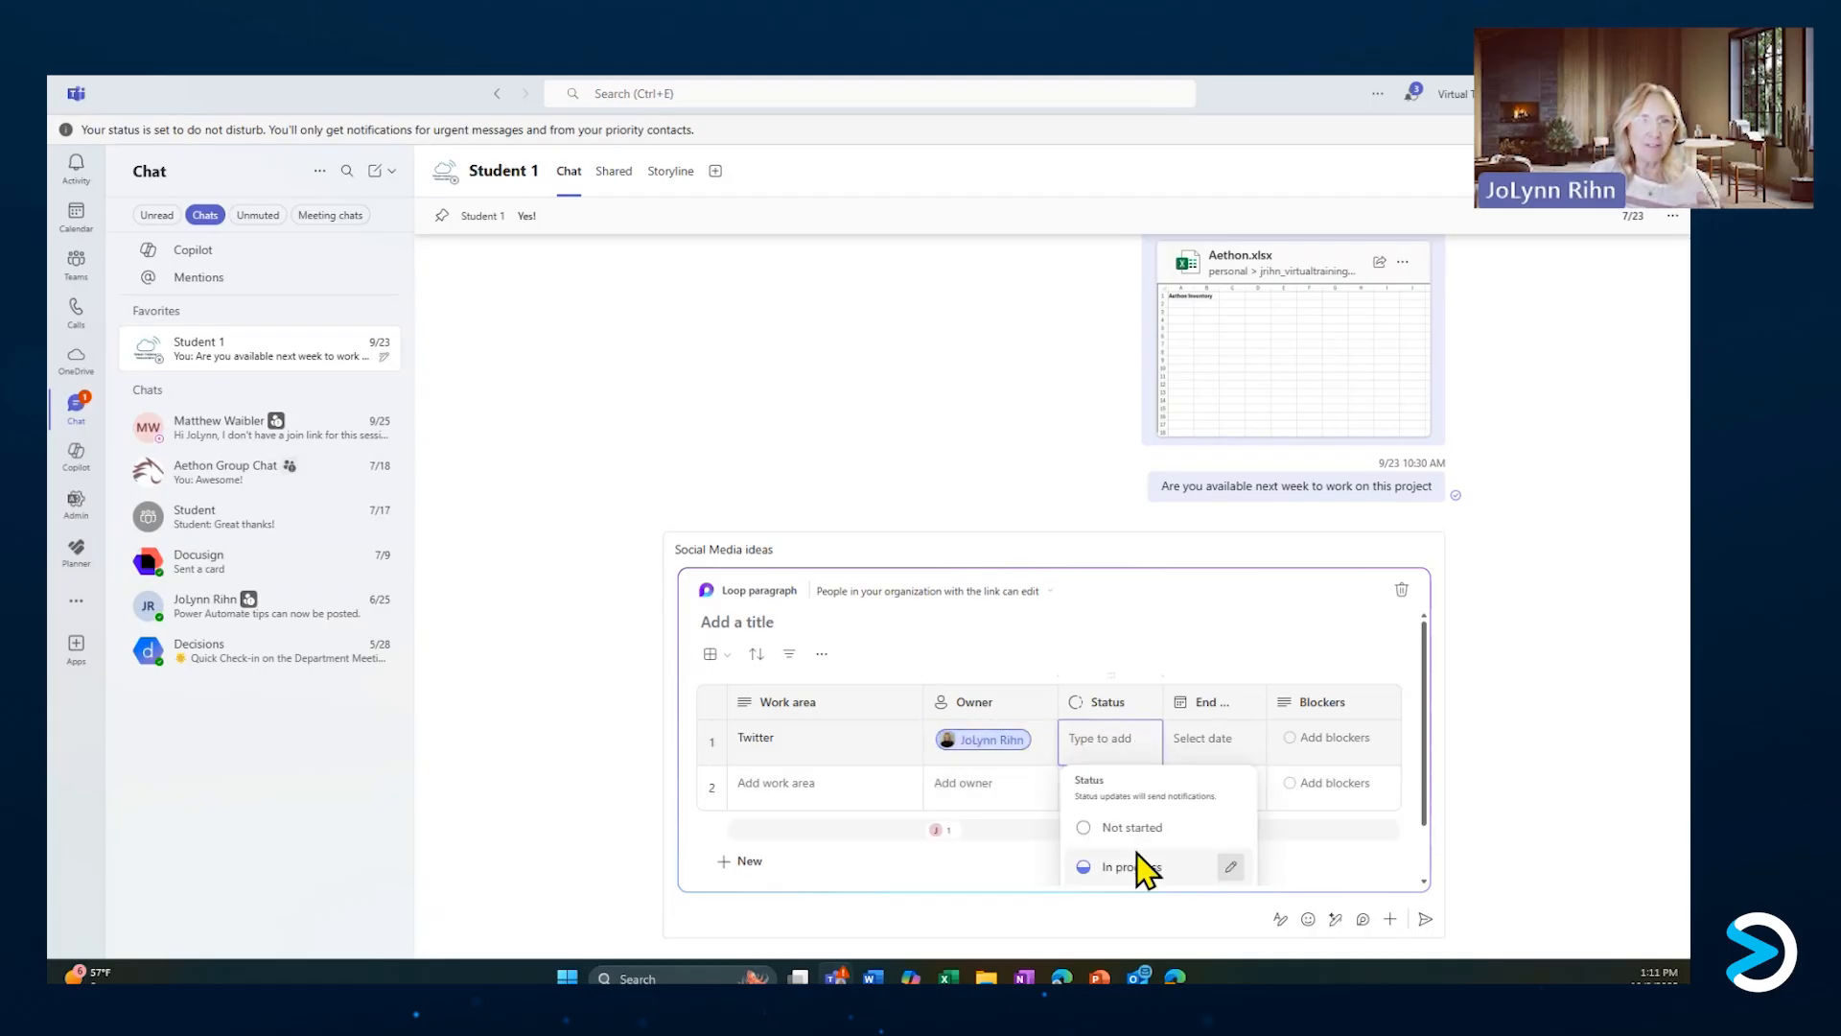
{"action": "left_click", "coordinate": [1127, 866]}
{"action": "left_click", "coordinate": [1210, 755]}
{"action": "left_click", "coordinate": [1343, 876]}
{"action": "left_click", "coordinate": [1336, 743]}
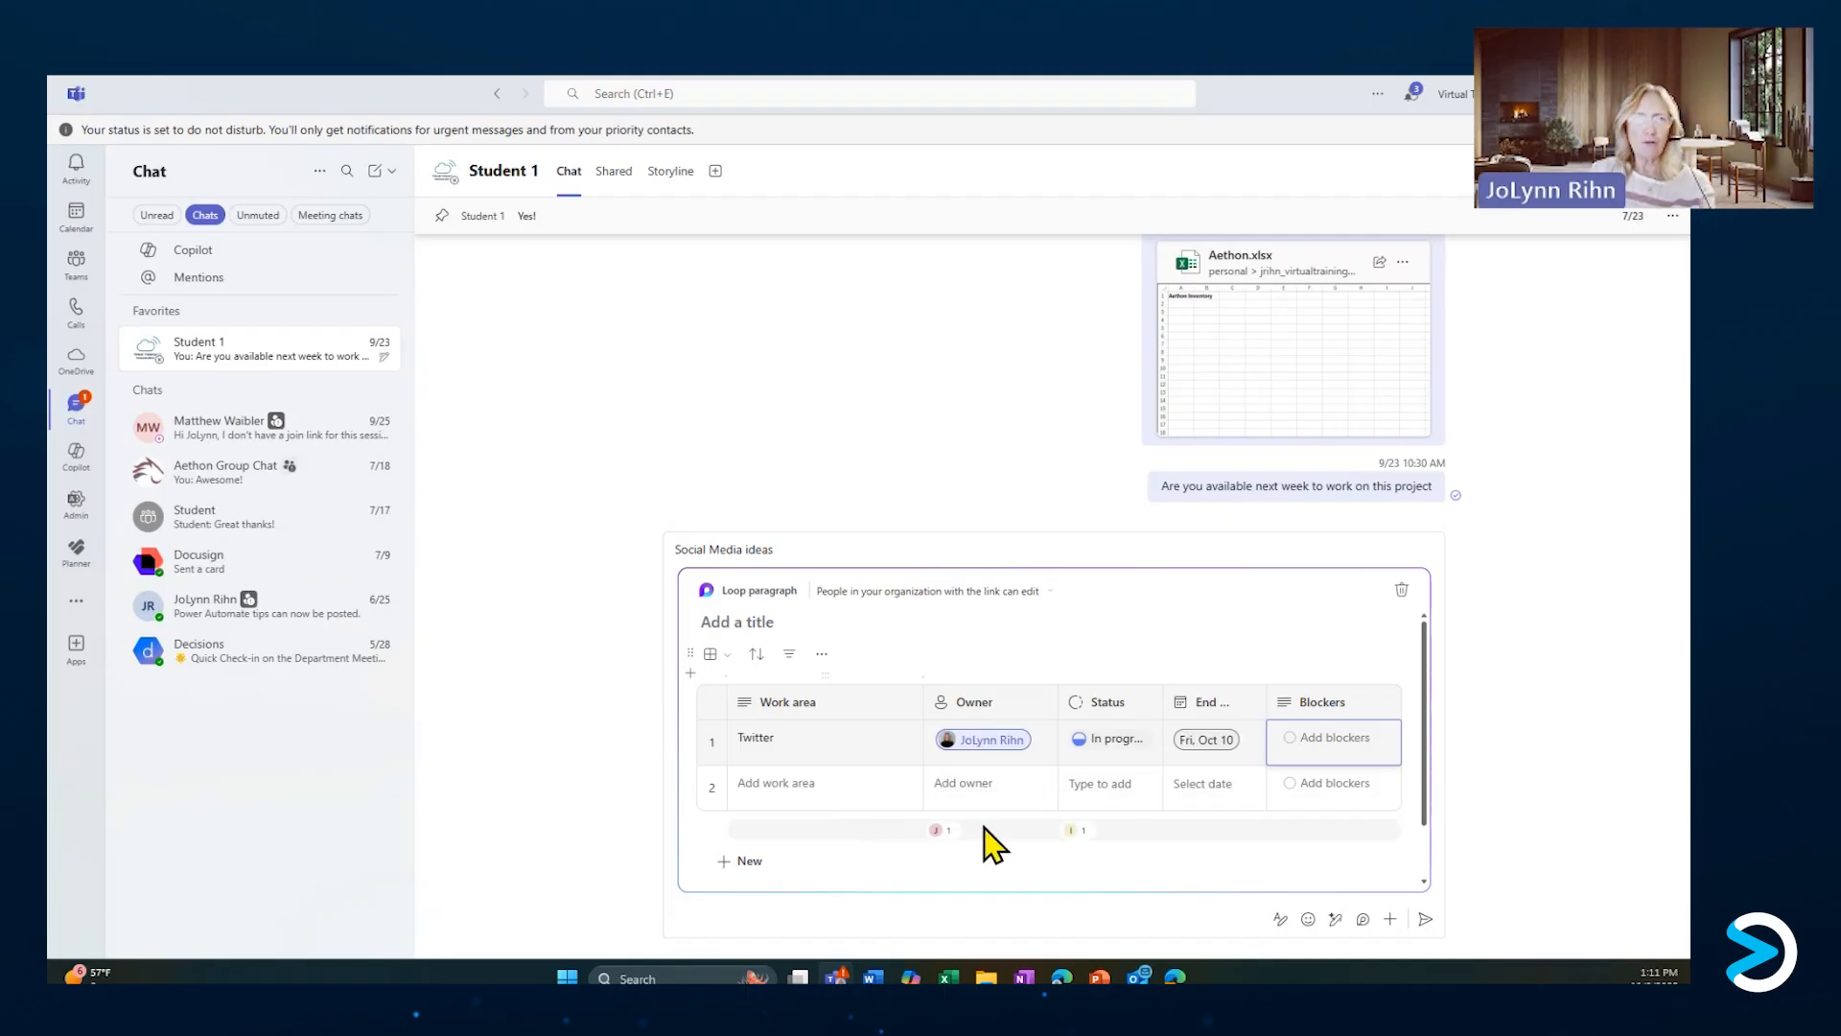
Send the Social Media ideas message with the progress tracker and copy the sent Loop component.
{"action": "left_click", "coordinate": [767, 789]}
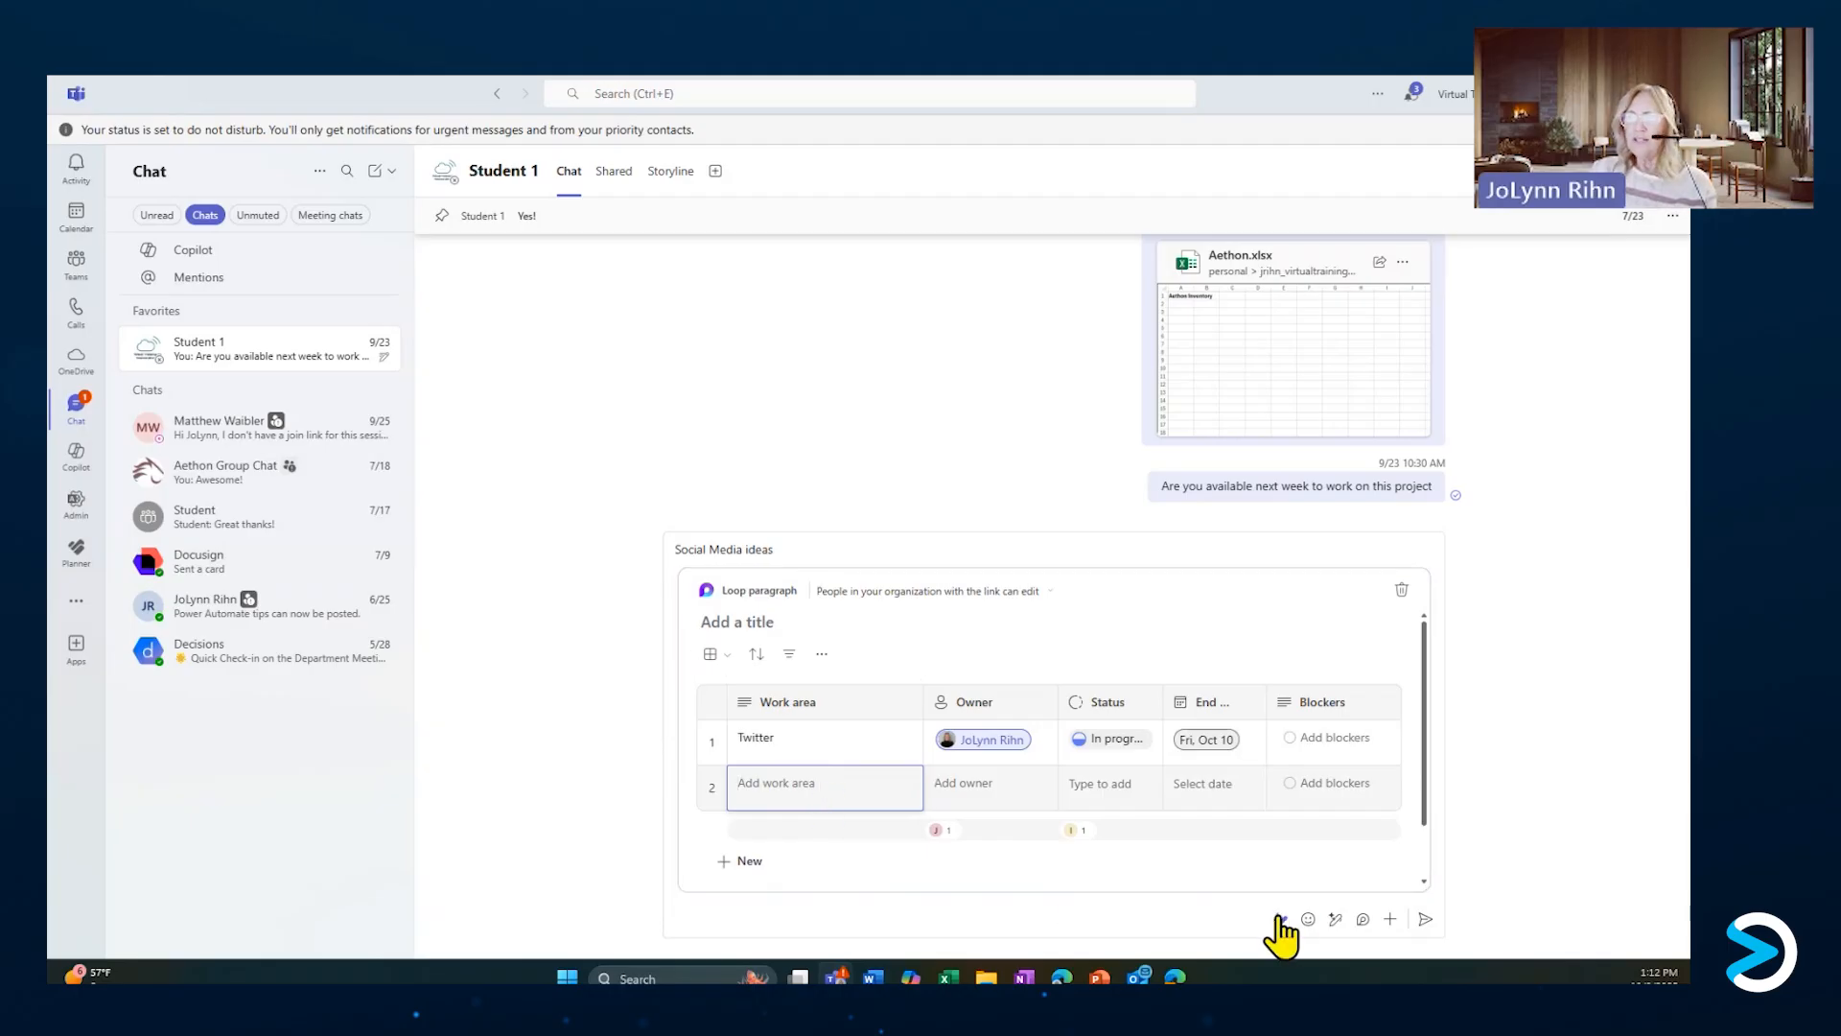
{"action": "left_click", "coordinate": [1426, 919]}
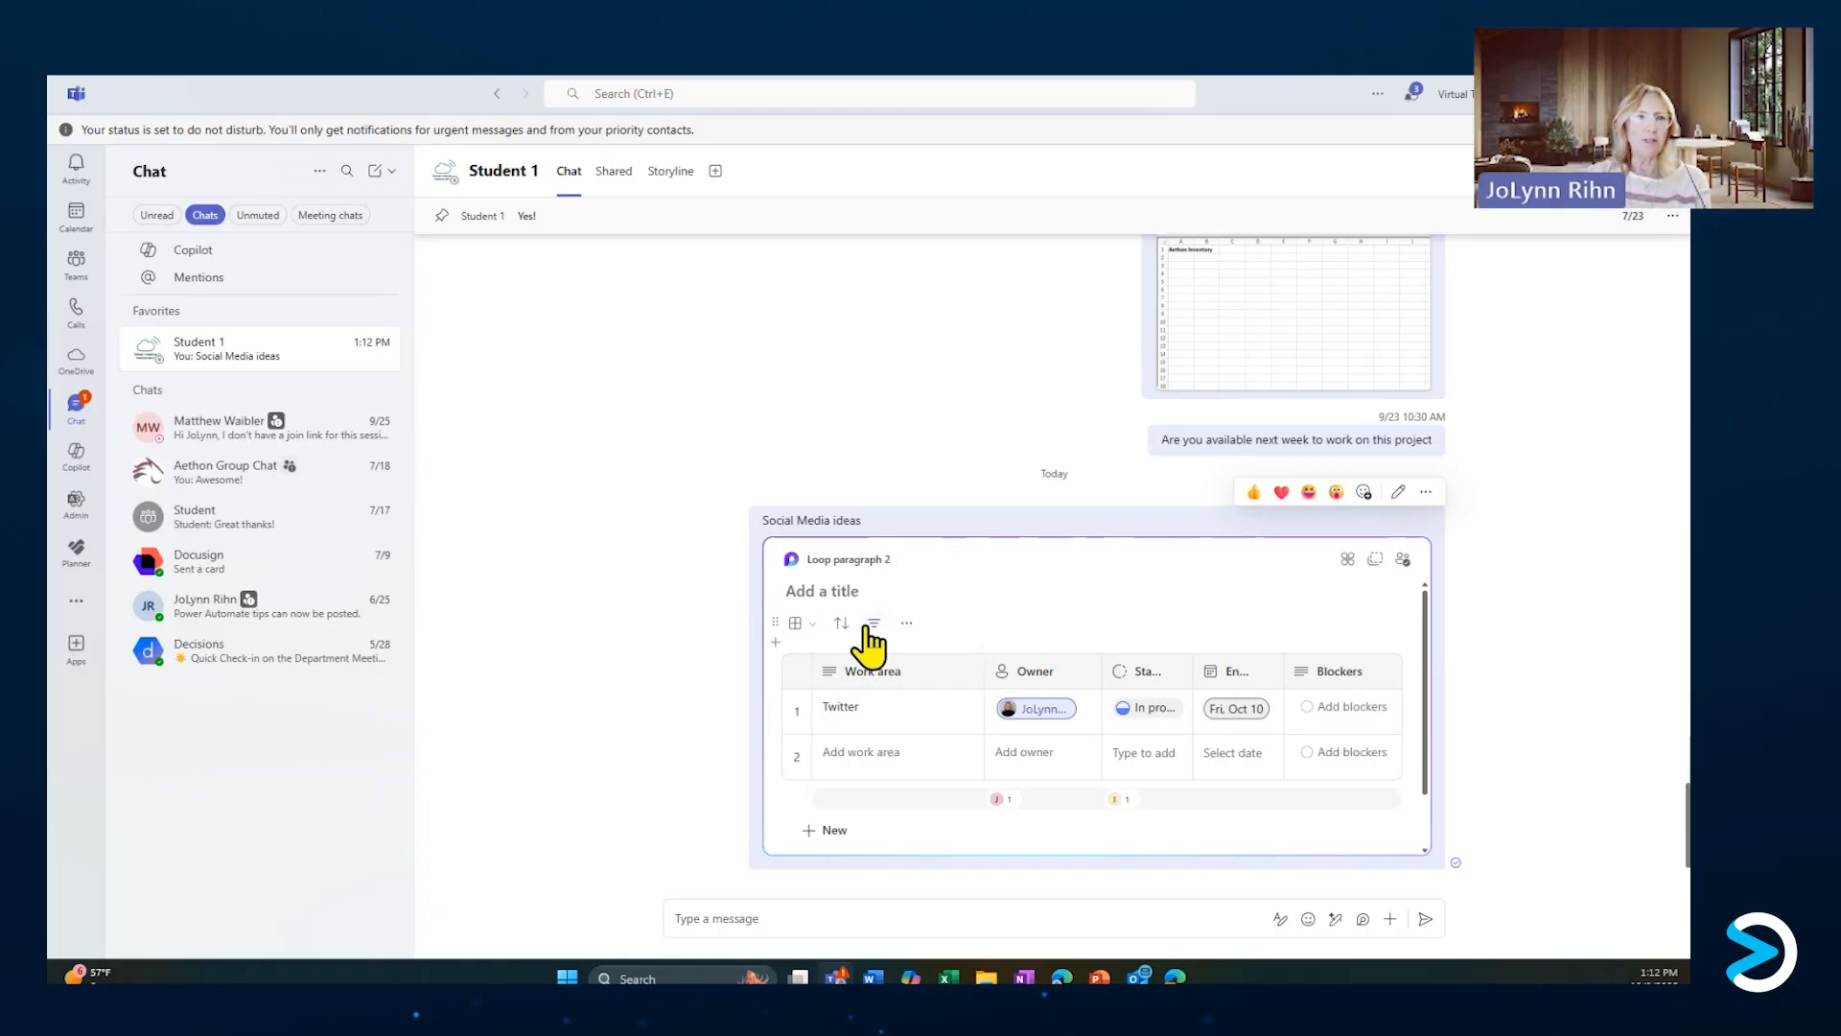
{"action": "left_click", "coordinate": [1376, 560]}
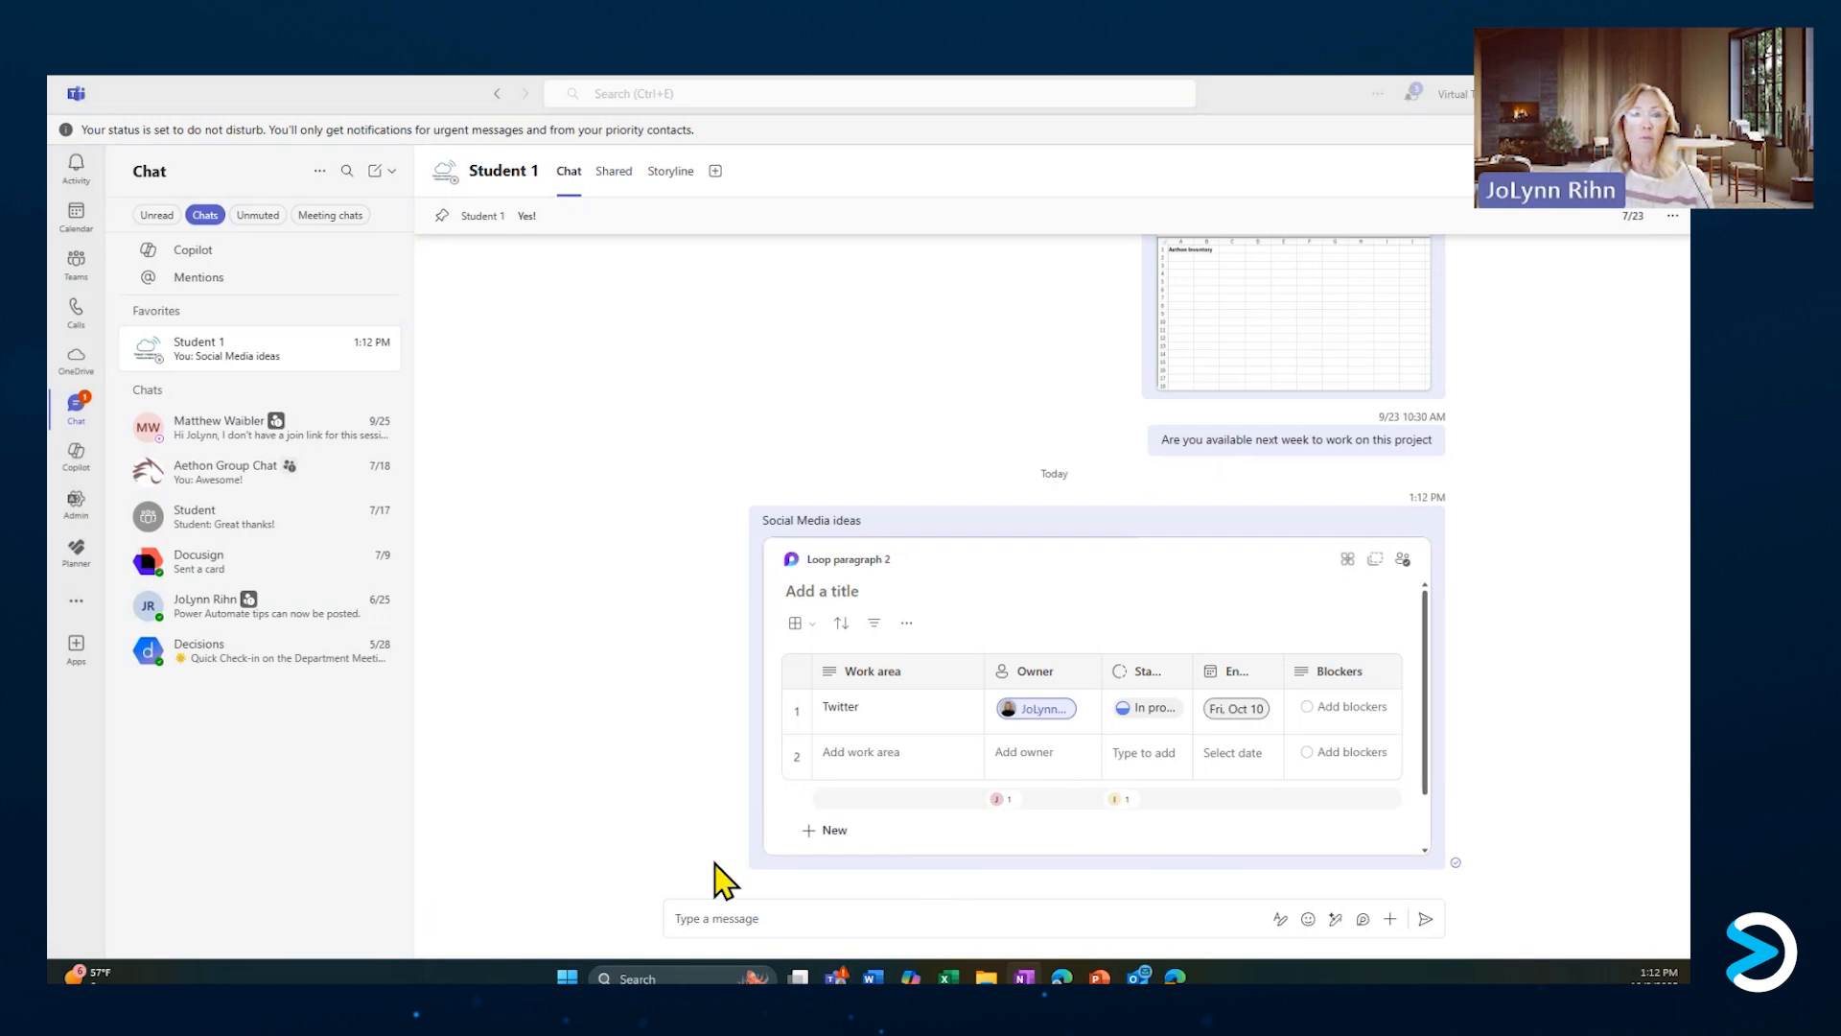
Switch to OneNote, add a page to the Departments section, and paste the copied Loop component onto it.
{"action": "left_click_drag", "start_coordinate": [50, 230], "coordinate": [856, 77]}
{"action": "left_click", "coordinate": [274, 276]}
{"action": "left_click", "coordinate": [552, 391]}
{"action": "key", "text": "alt+i"}
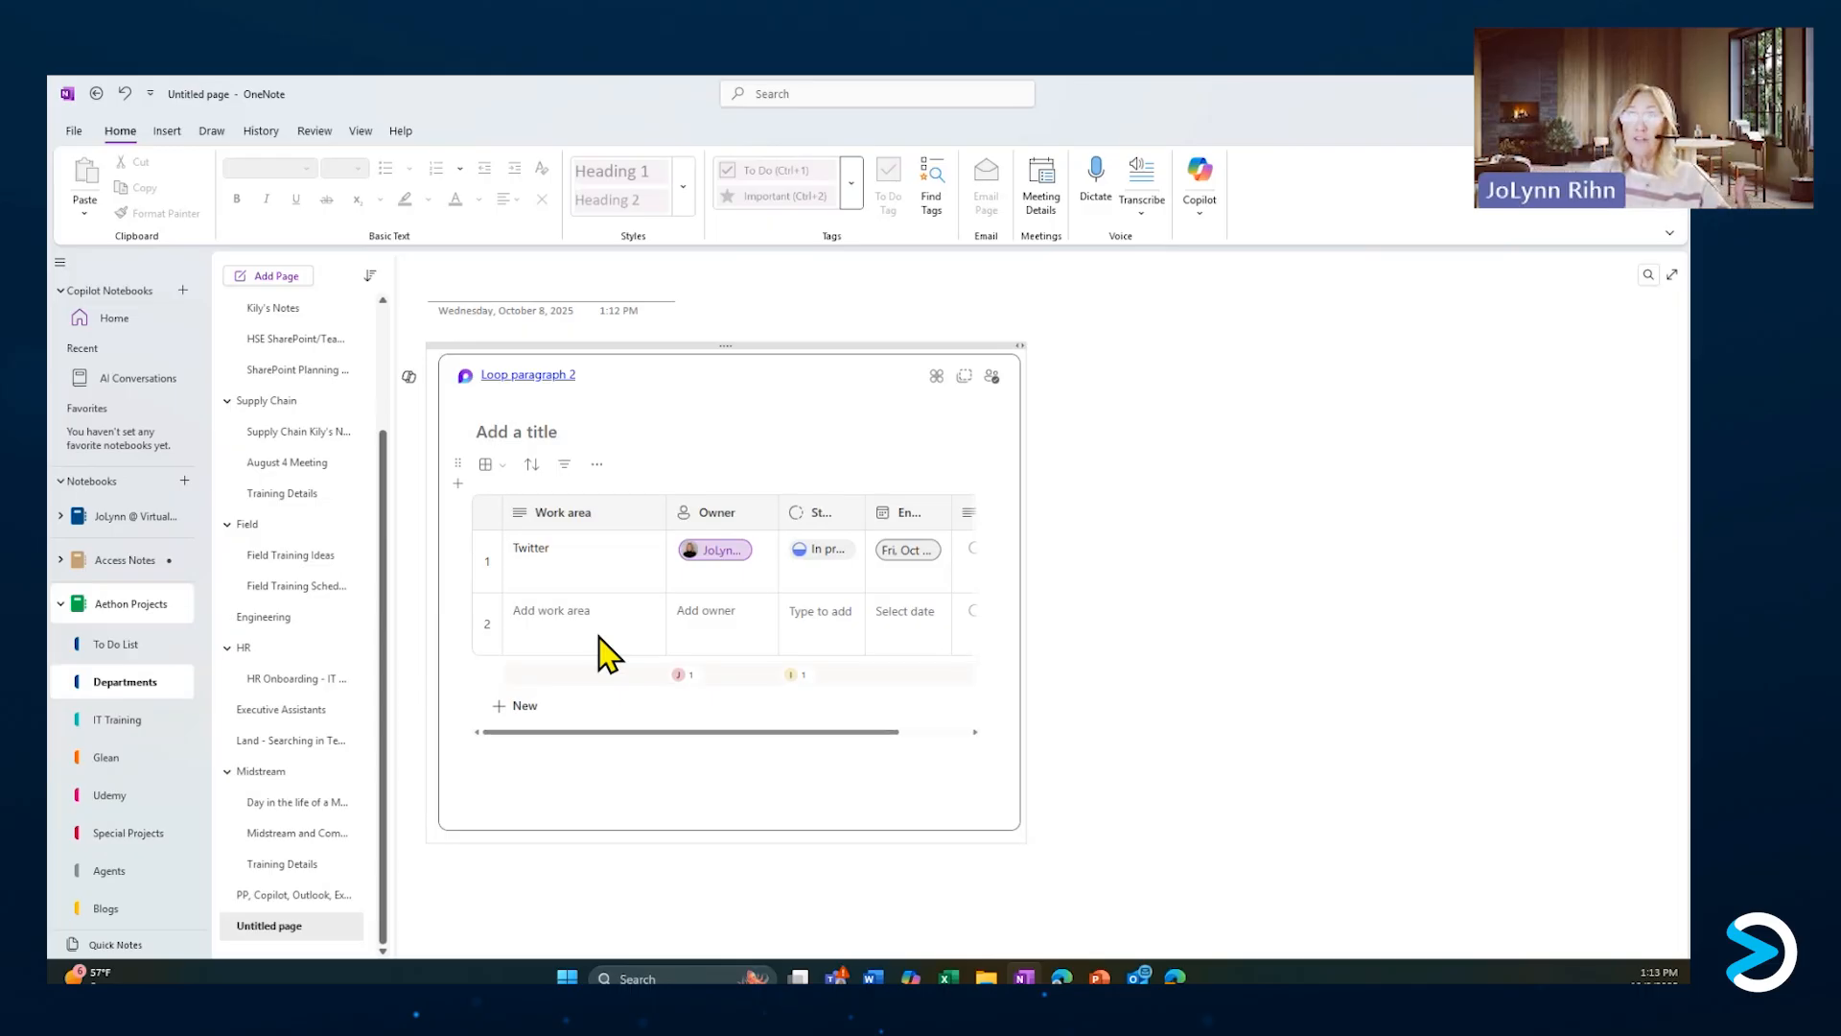
Enter "LinkedIn Detail" as the second row's work area in the Loop progress tracker on the OneNote page.
{"action": "left_click", "coordinate": [589, 617]}
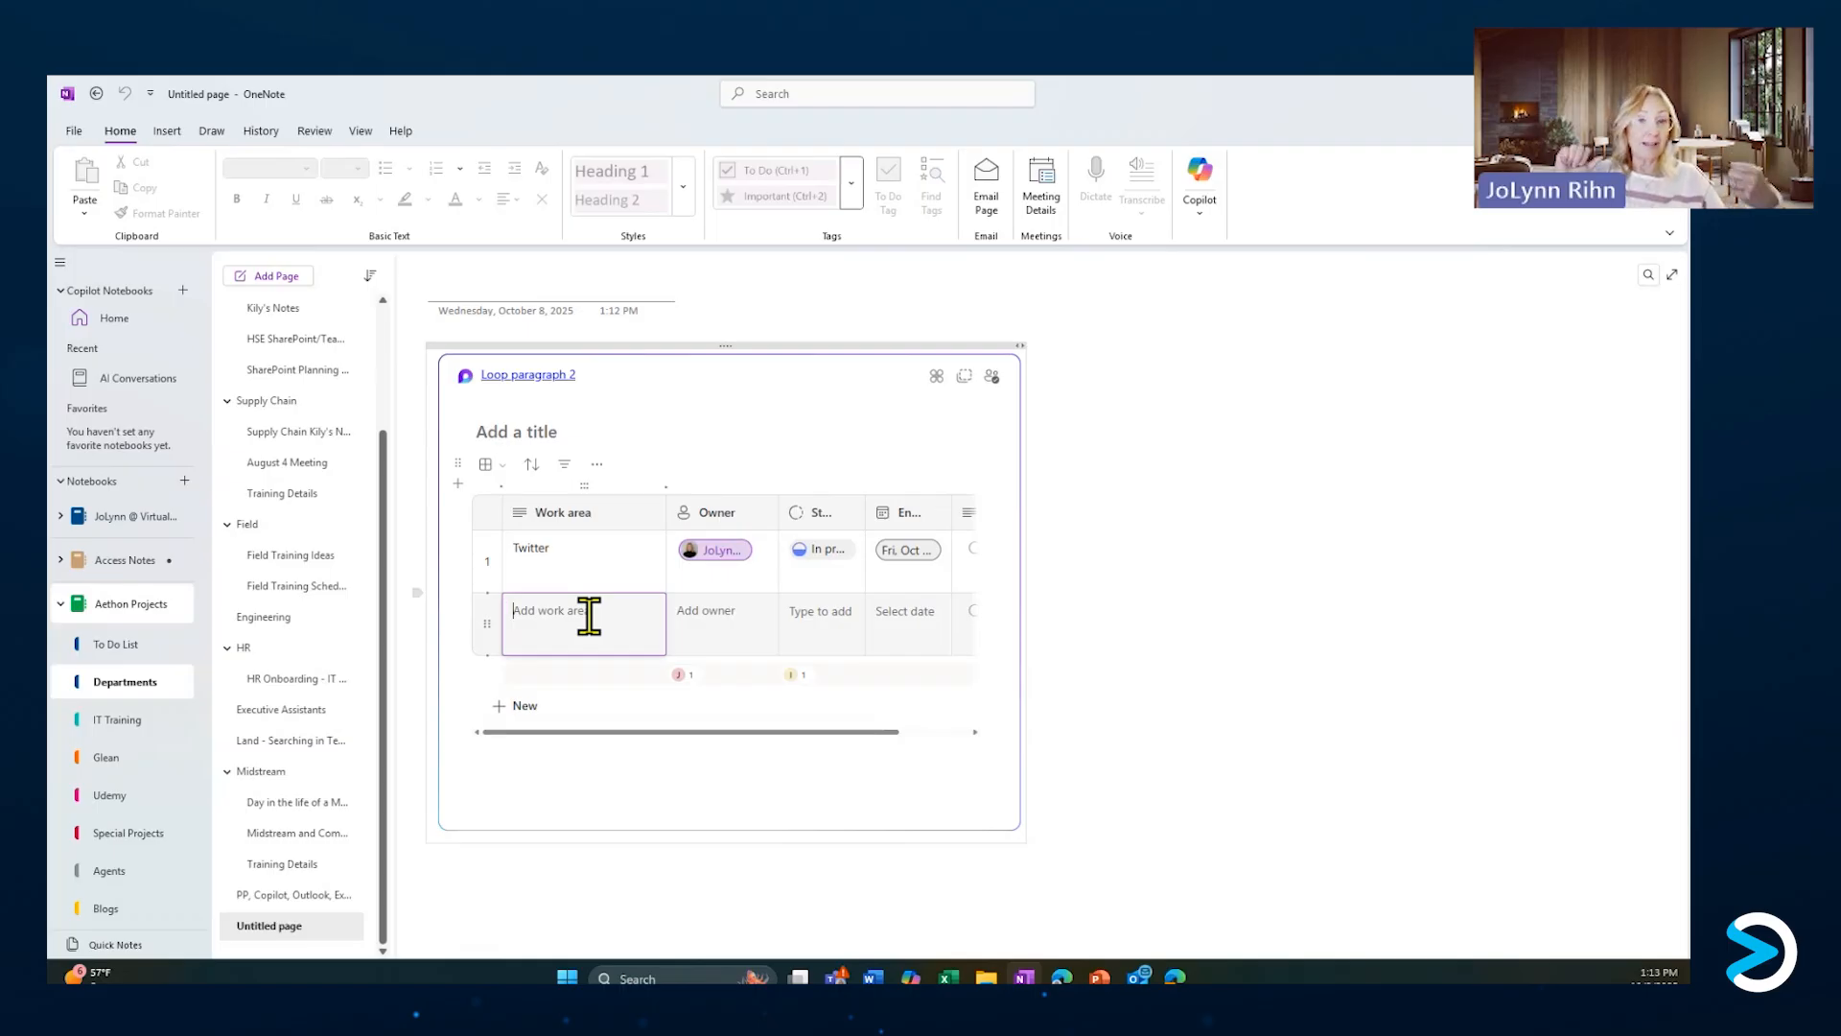
{"action": "type", "text": "Linked i"}
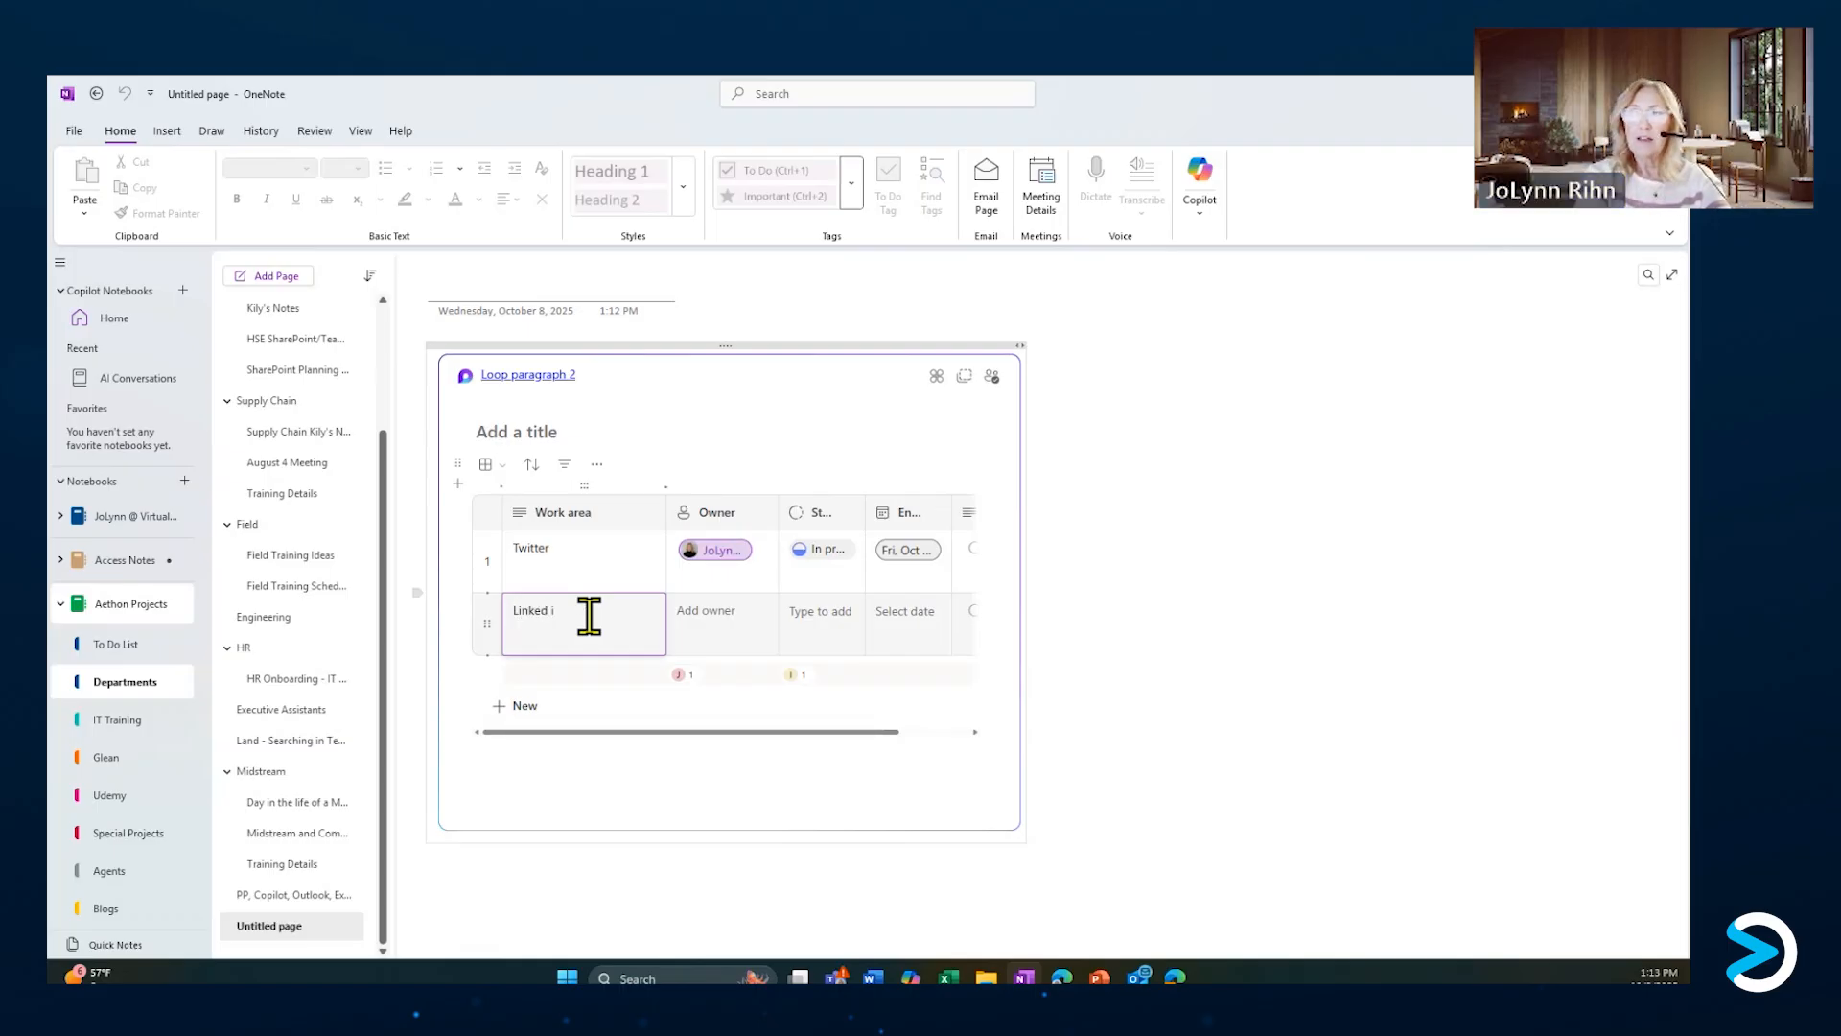
{"action": "type", "text": "In Deta"}
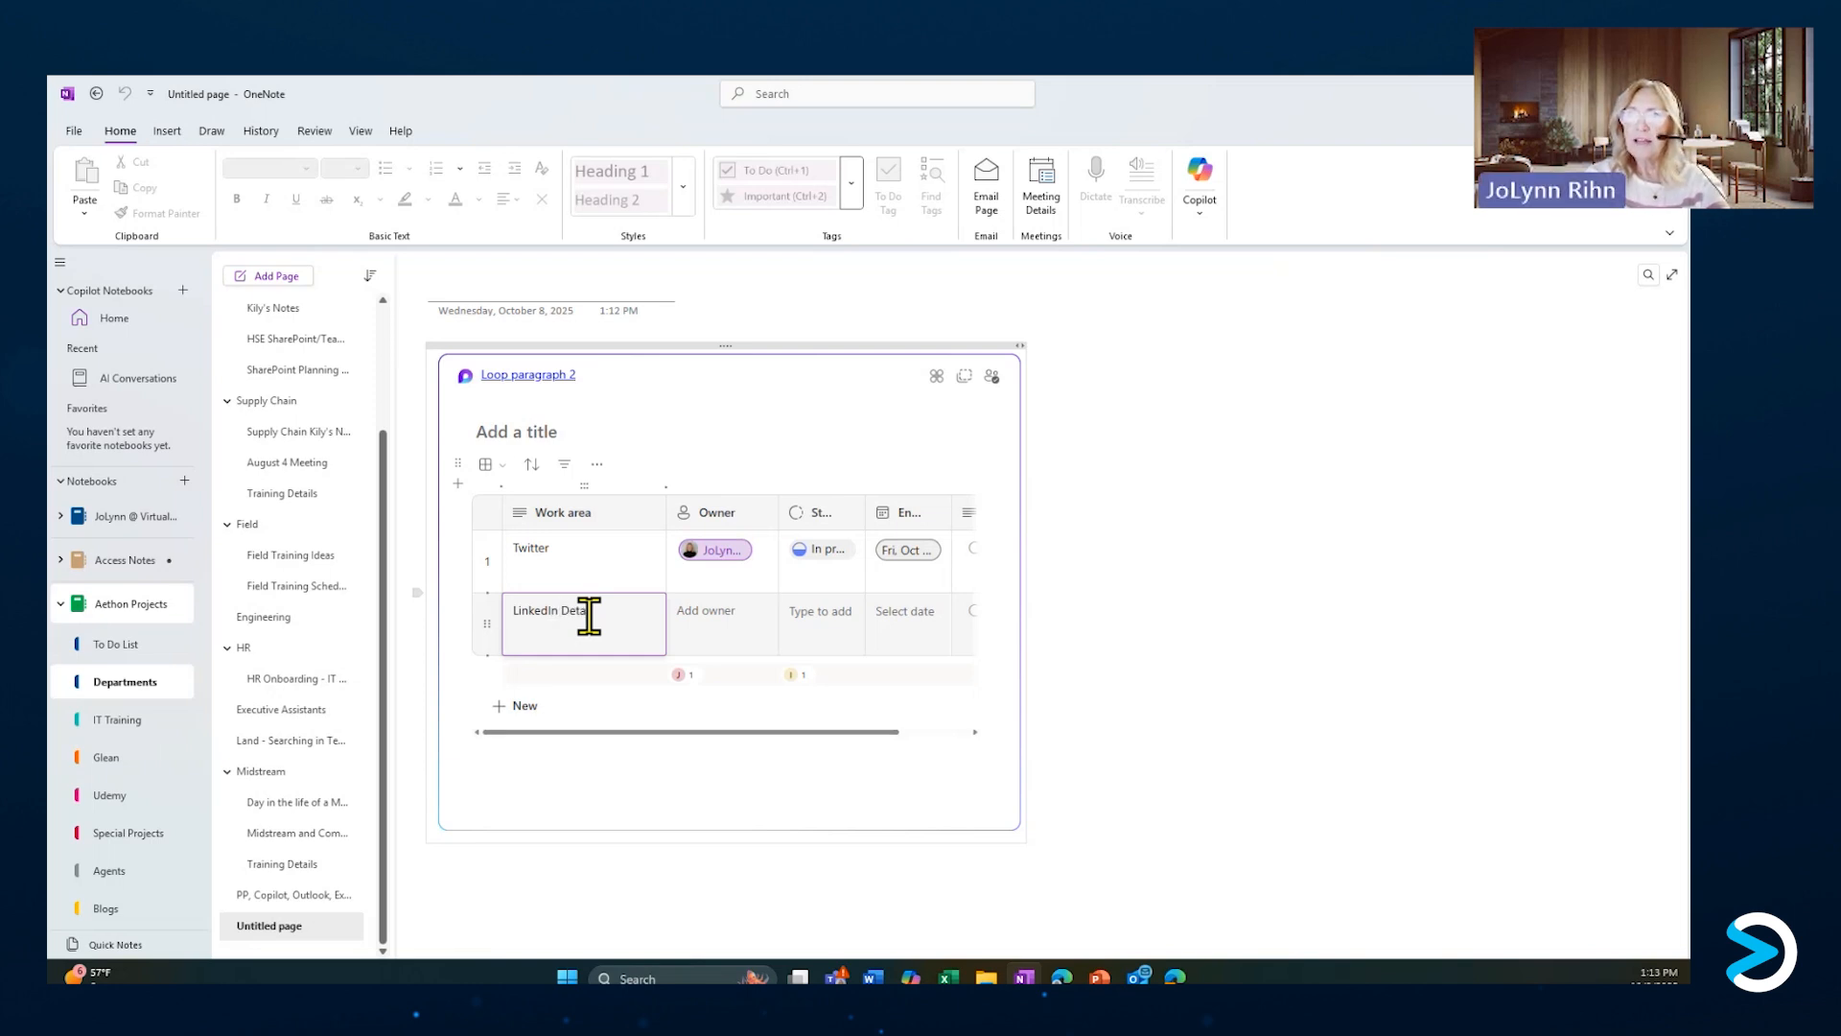
{"action": "key", "text": "BackSpace"}
{"action": "type", "text": "et"}
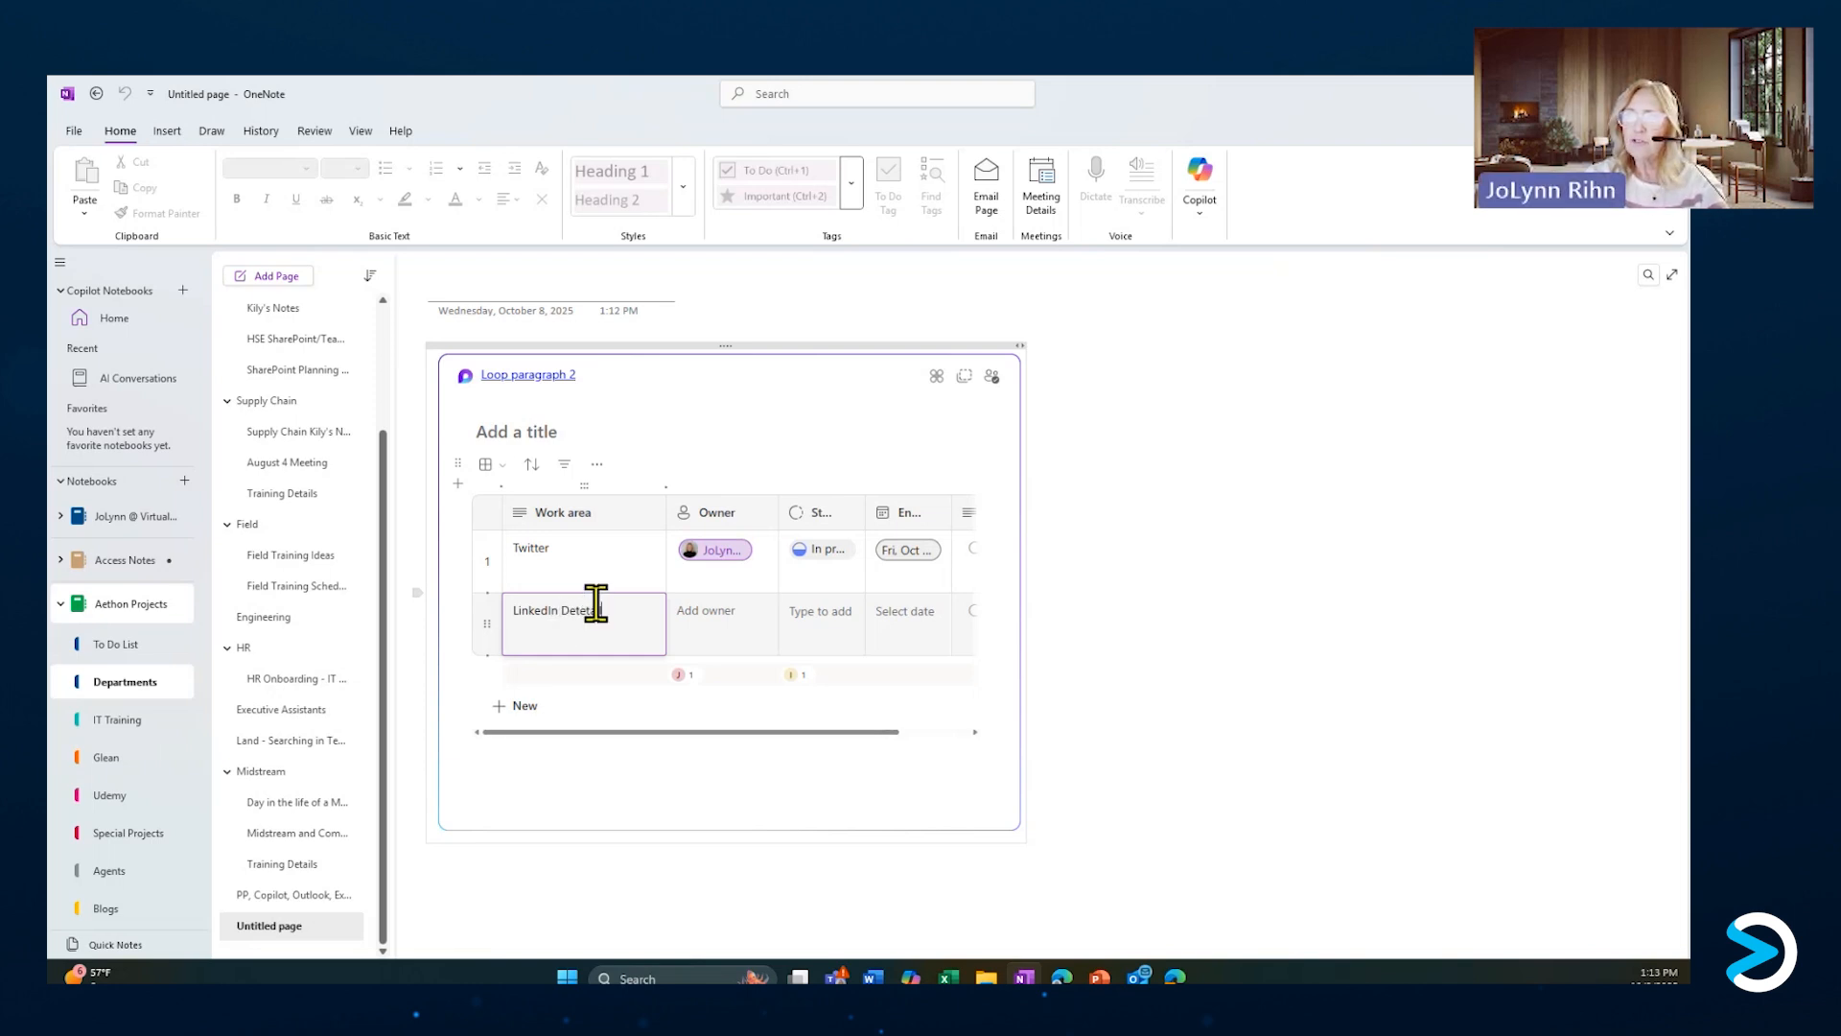
{"action": "key", "text": "BackSpace"}
{"action": "key", "text": "BackSpace"}
{"action": "type", "text": "ail"}
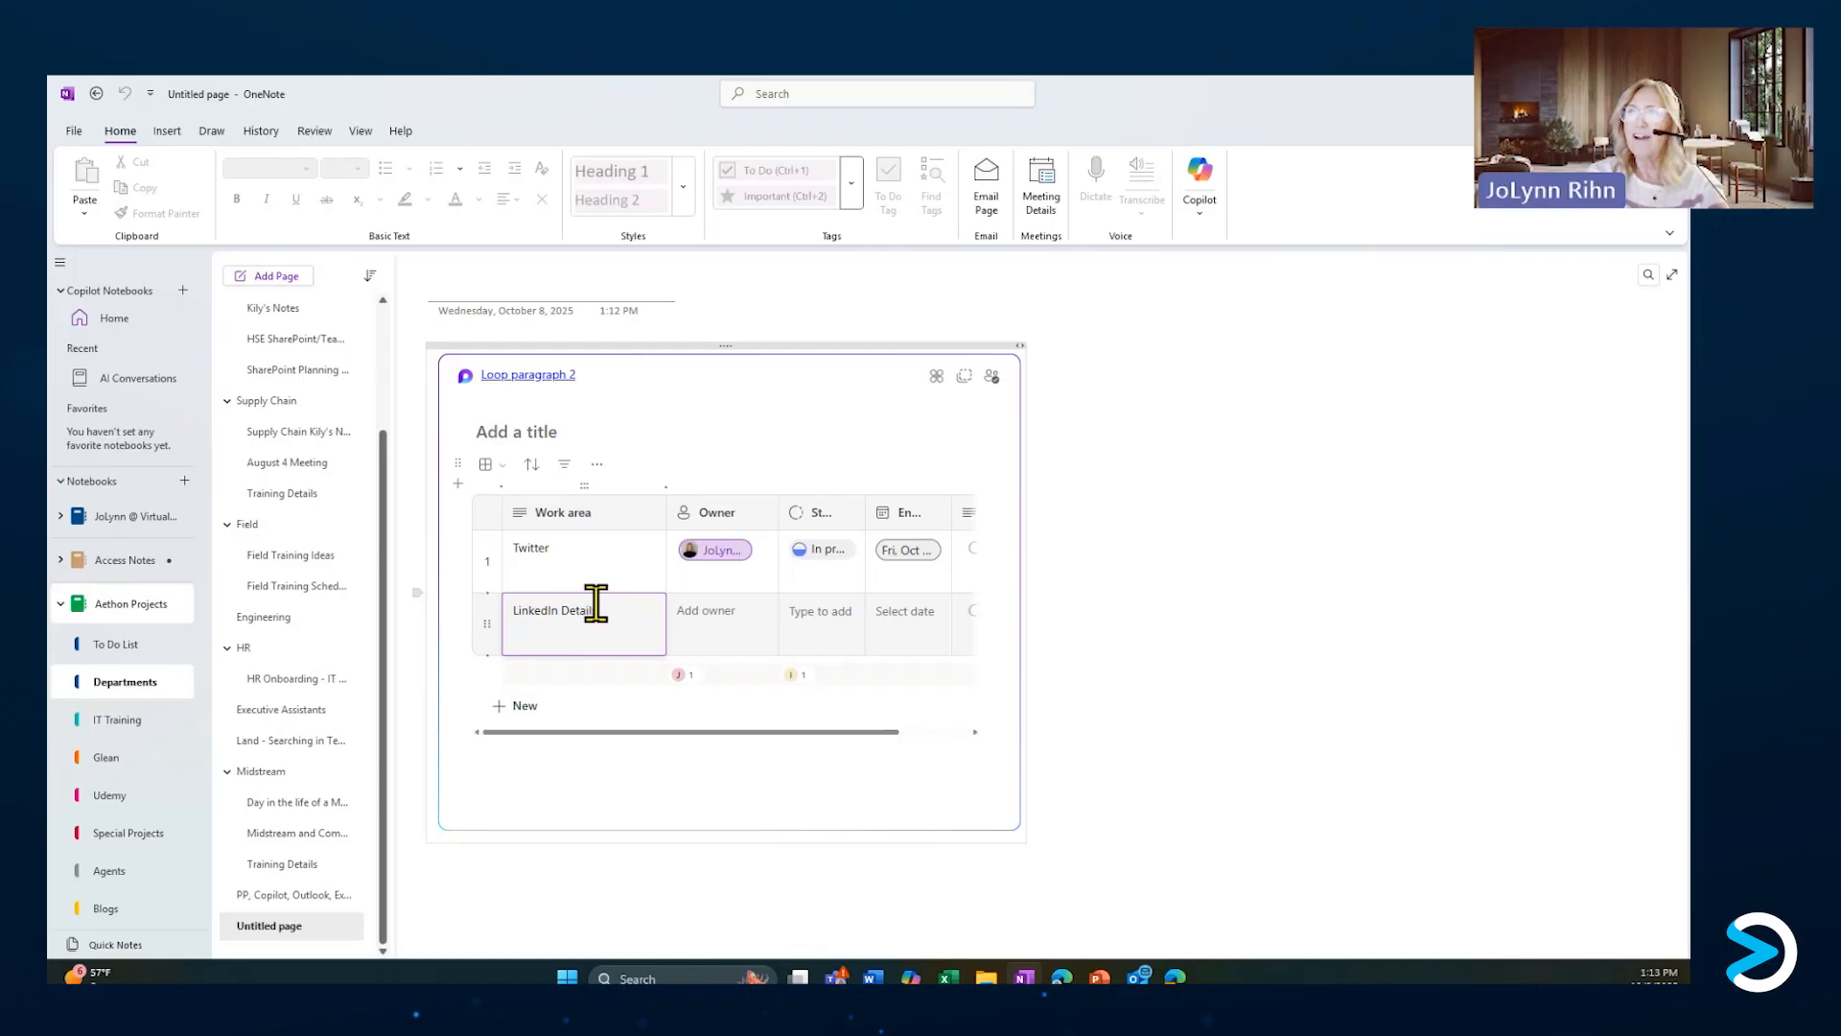
Assign Student 1 as owner of the LinkedIn Details row, granting access to the Loop component and notifying them.
{"action": "key", "text": "Tab"}
{"action": "type", "text": "st"}
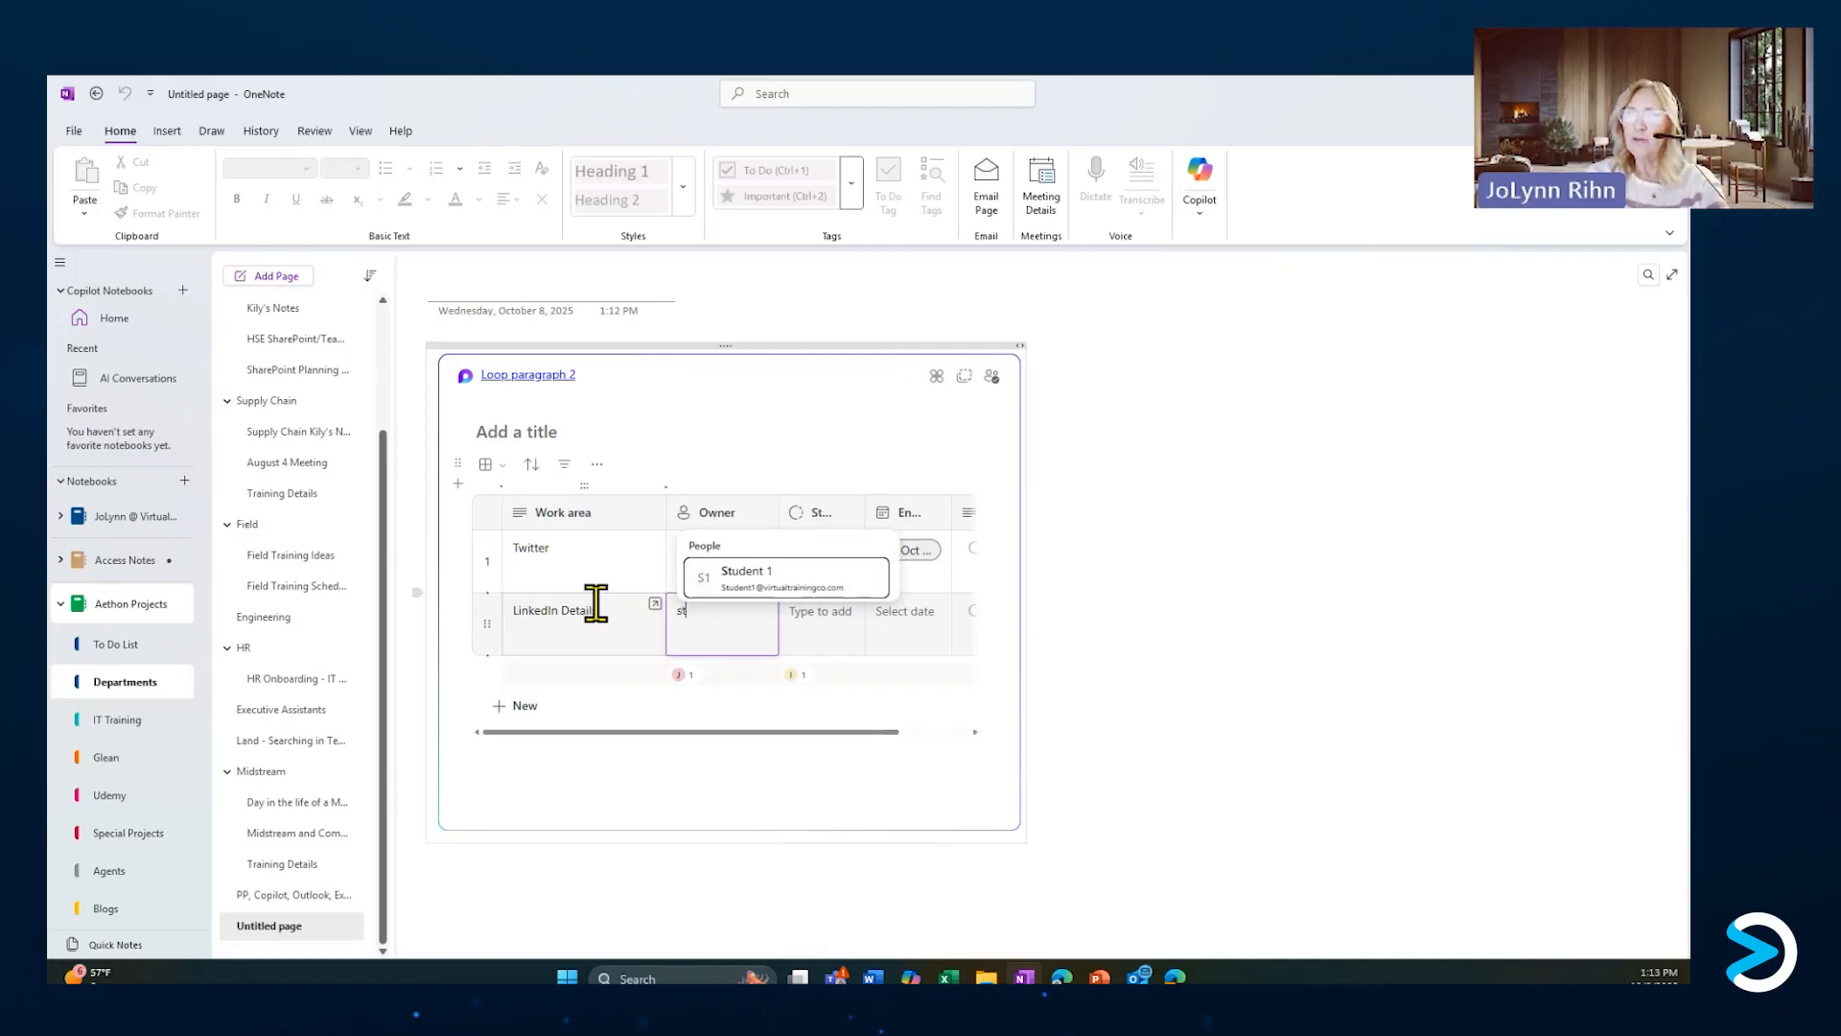
{"action": "left_click", "coordinate": [784, 584]}
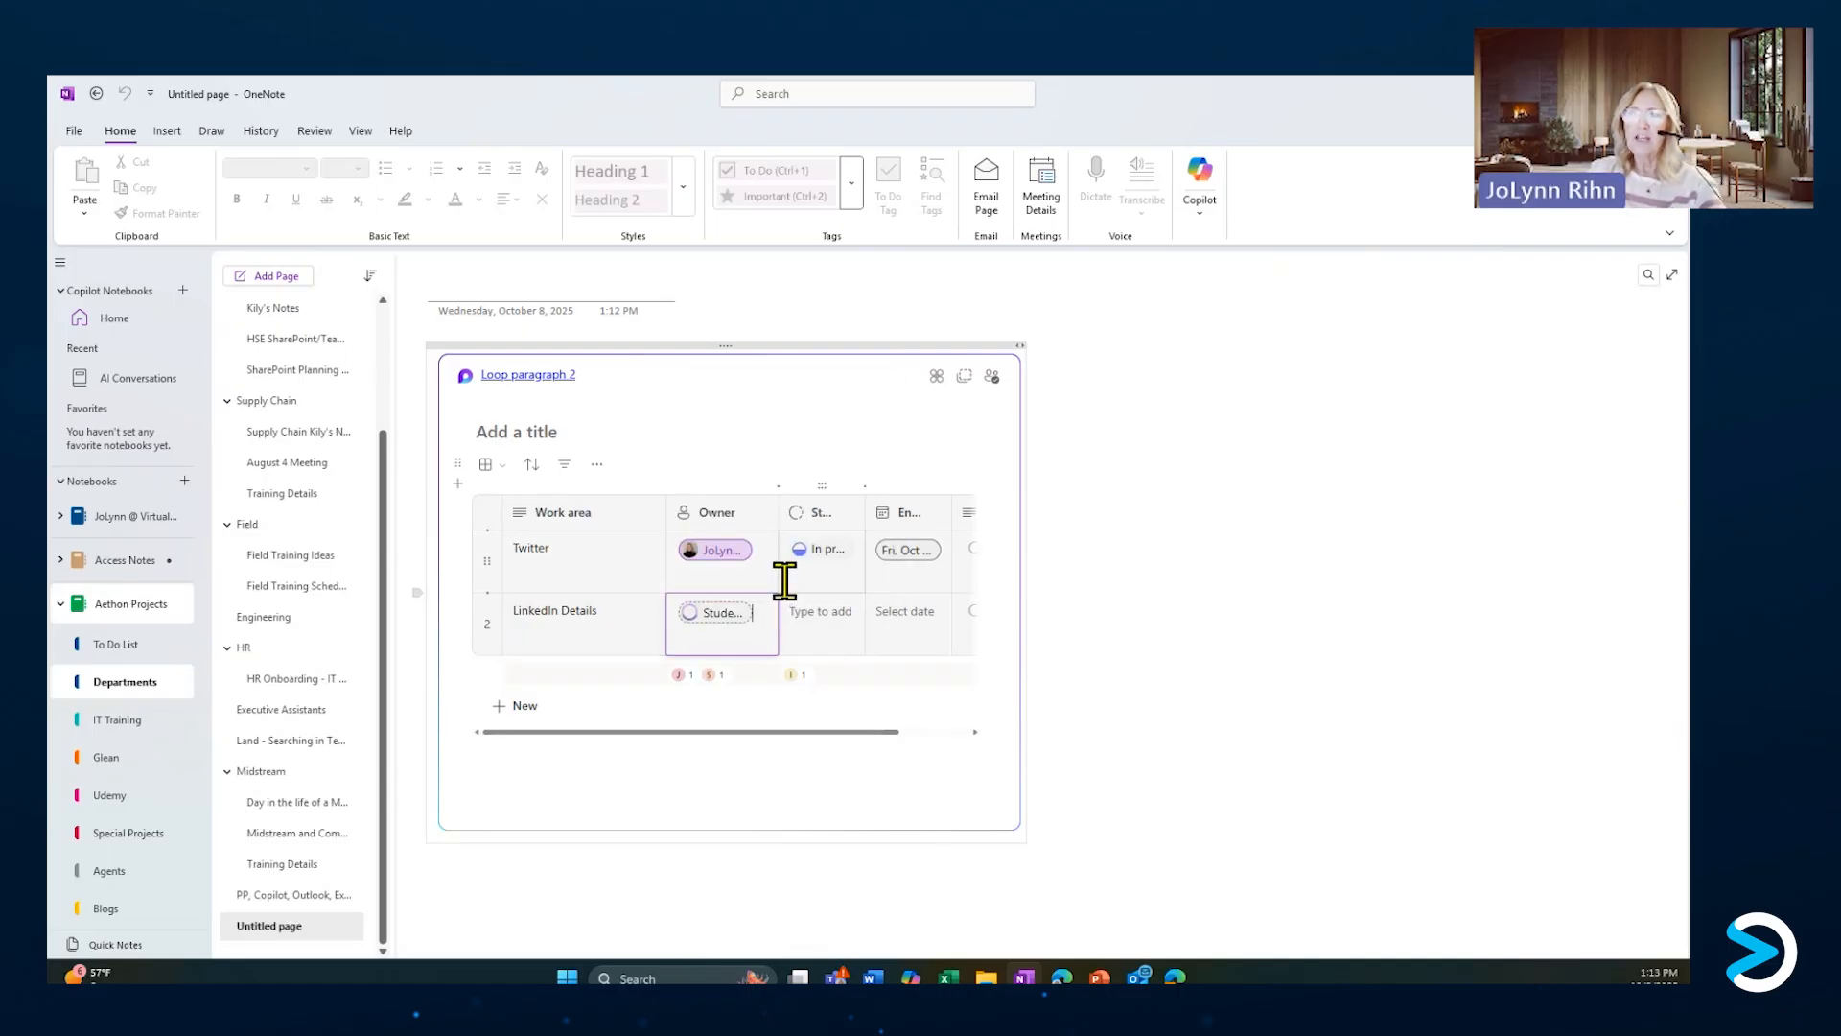
{"action": "left_click", "coordinate": [716, 609]}
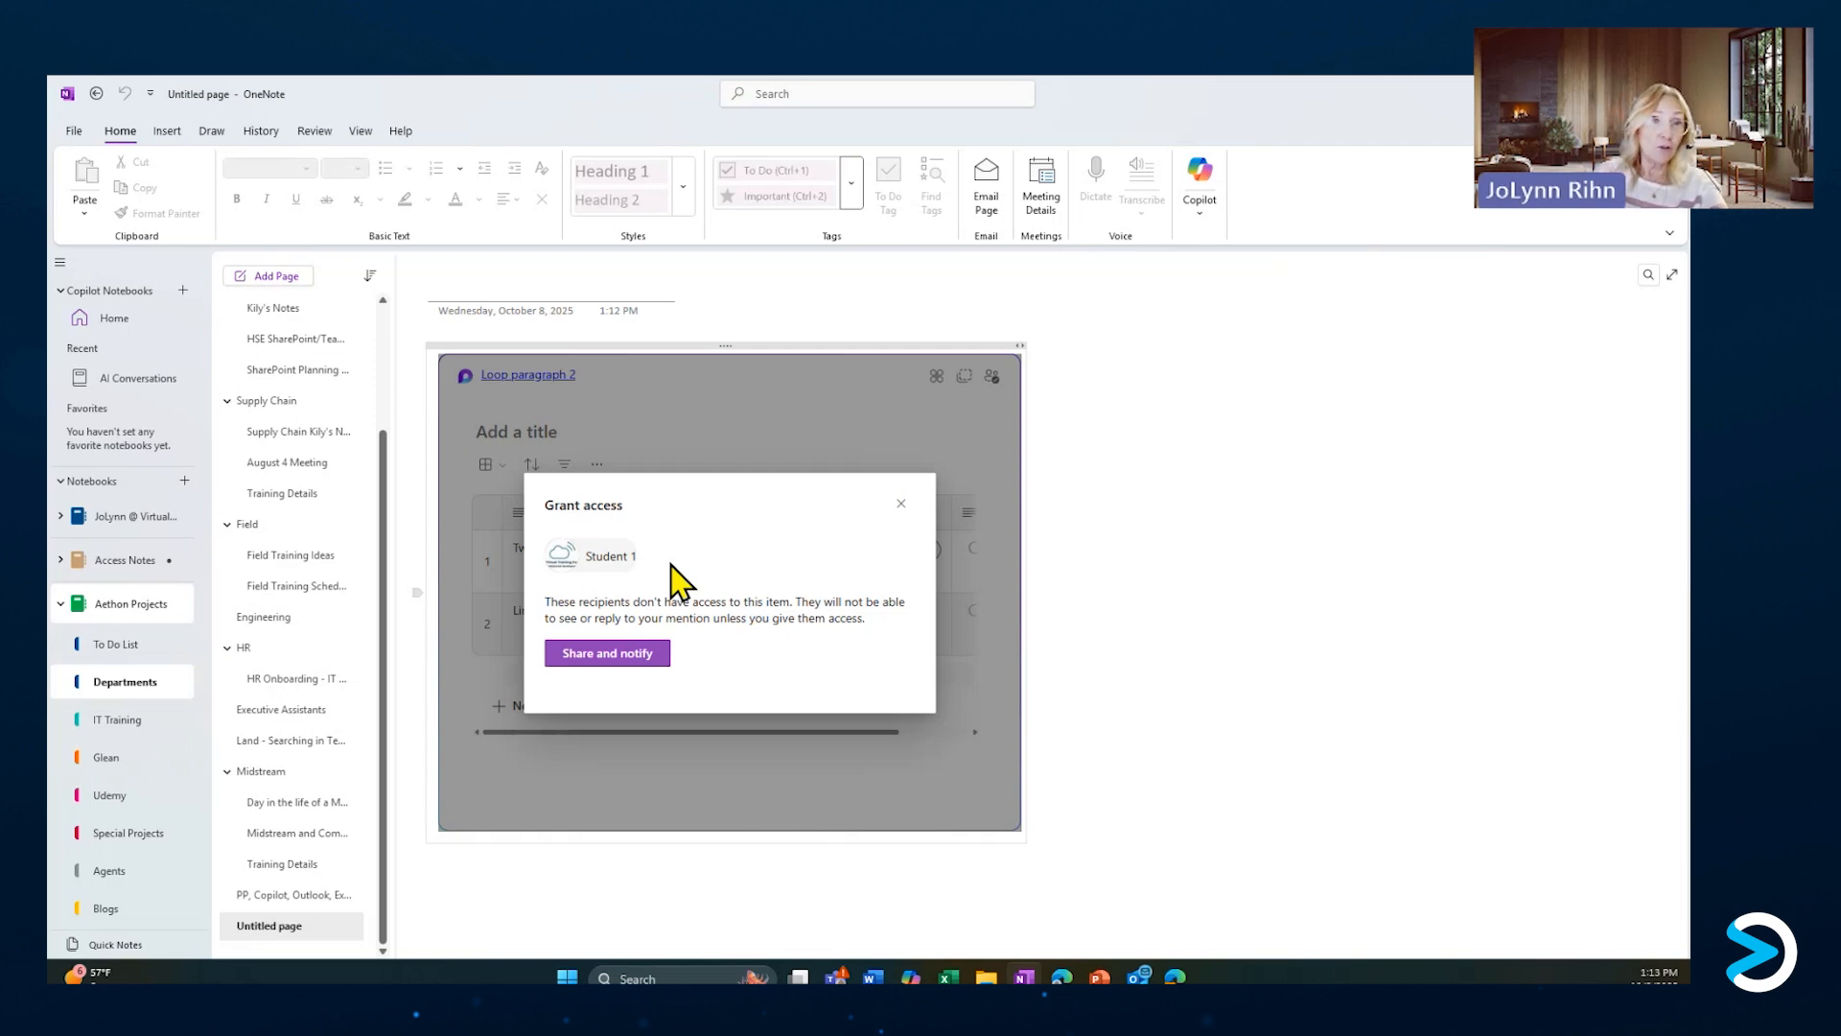
{"action": "left_click", "coordinate": [595, 656]}
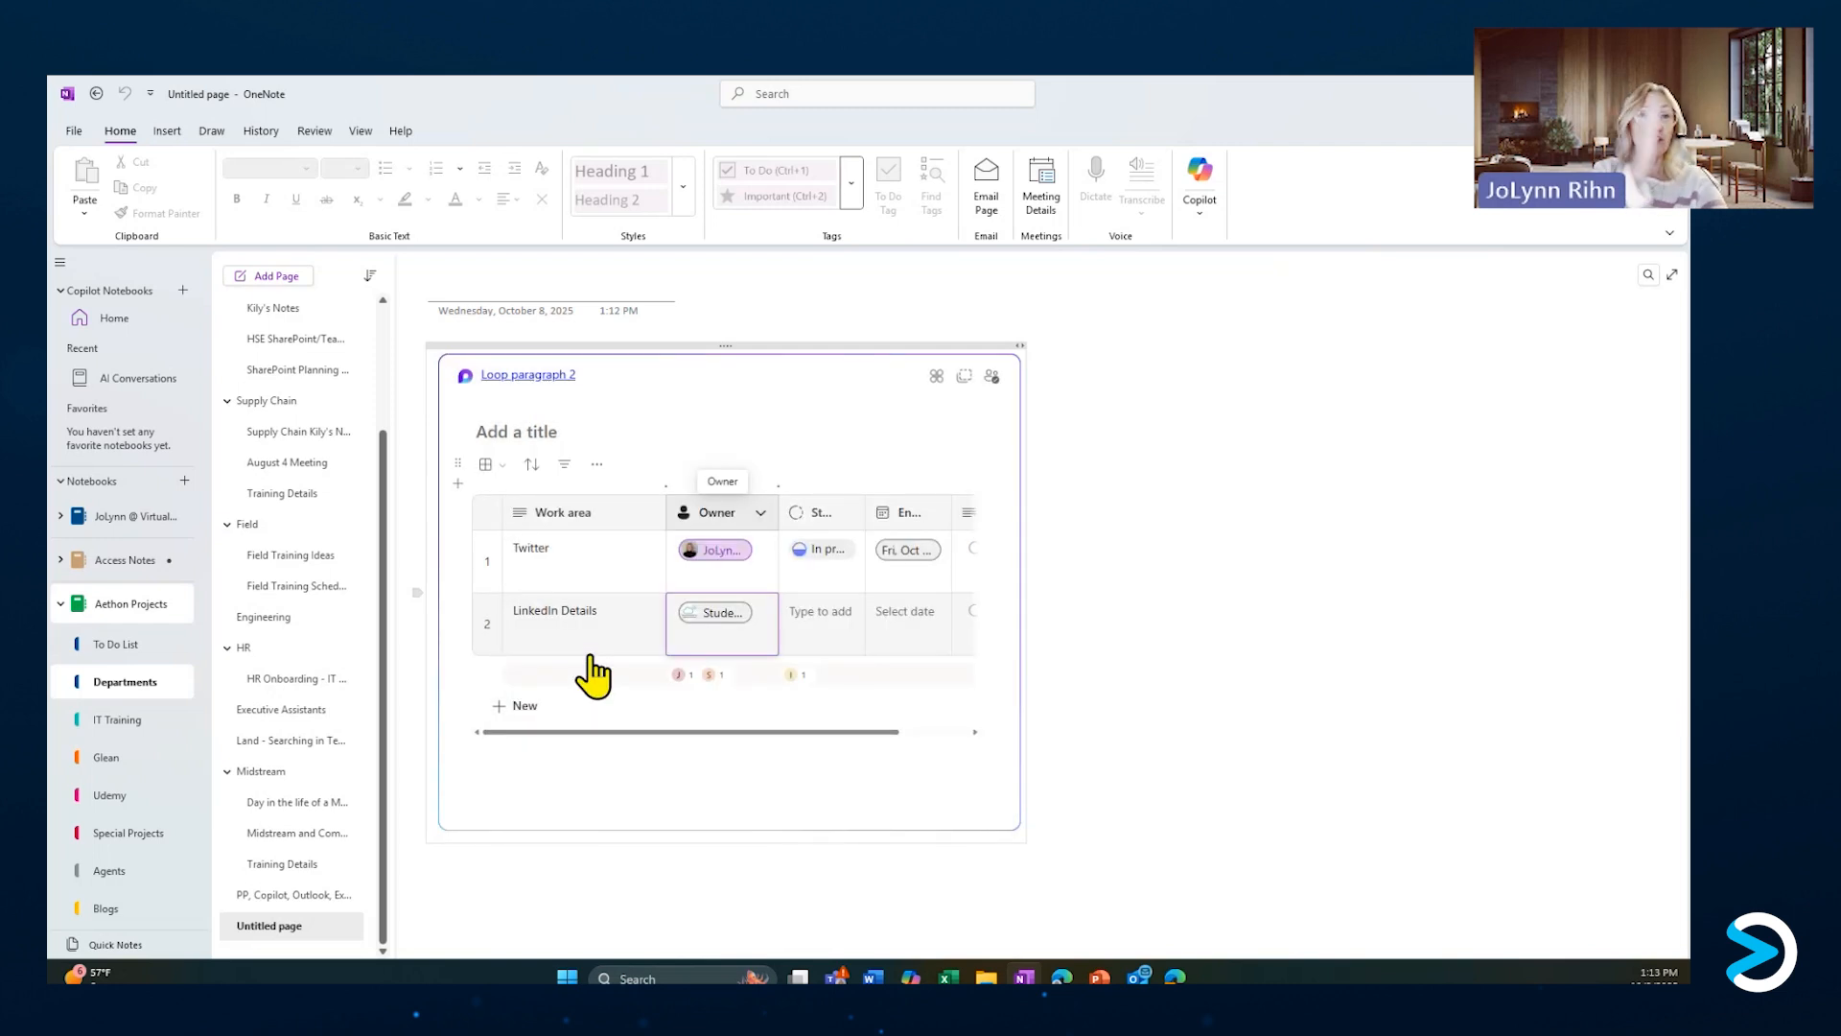
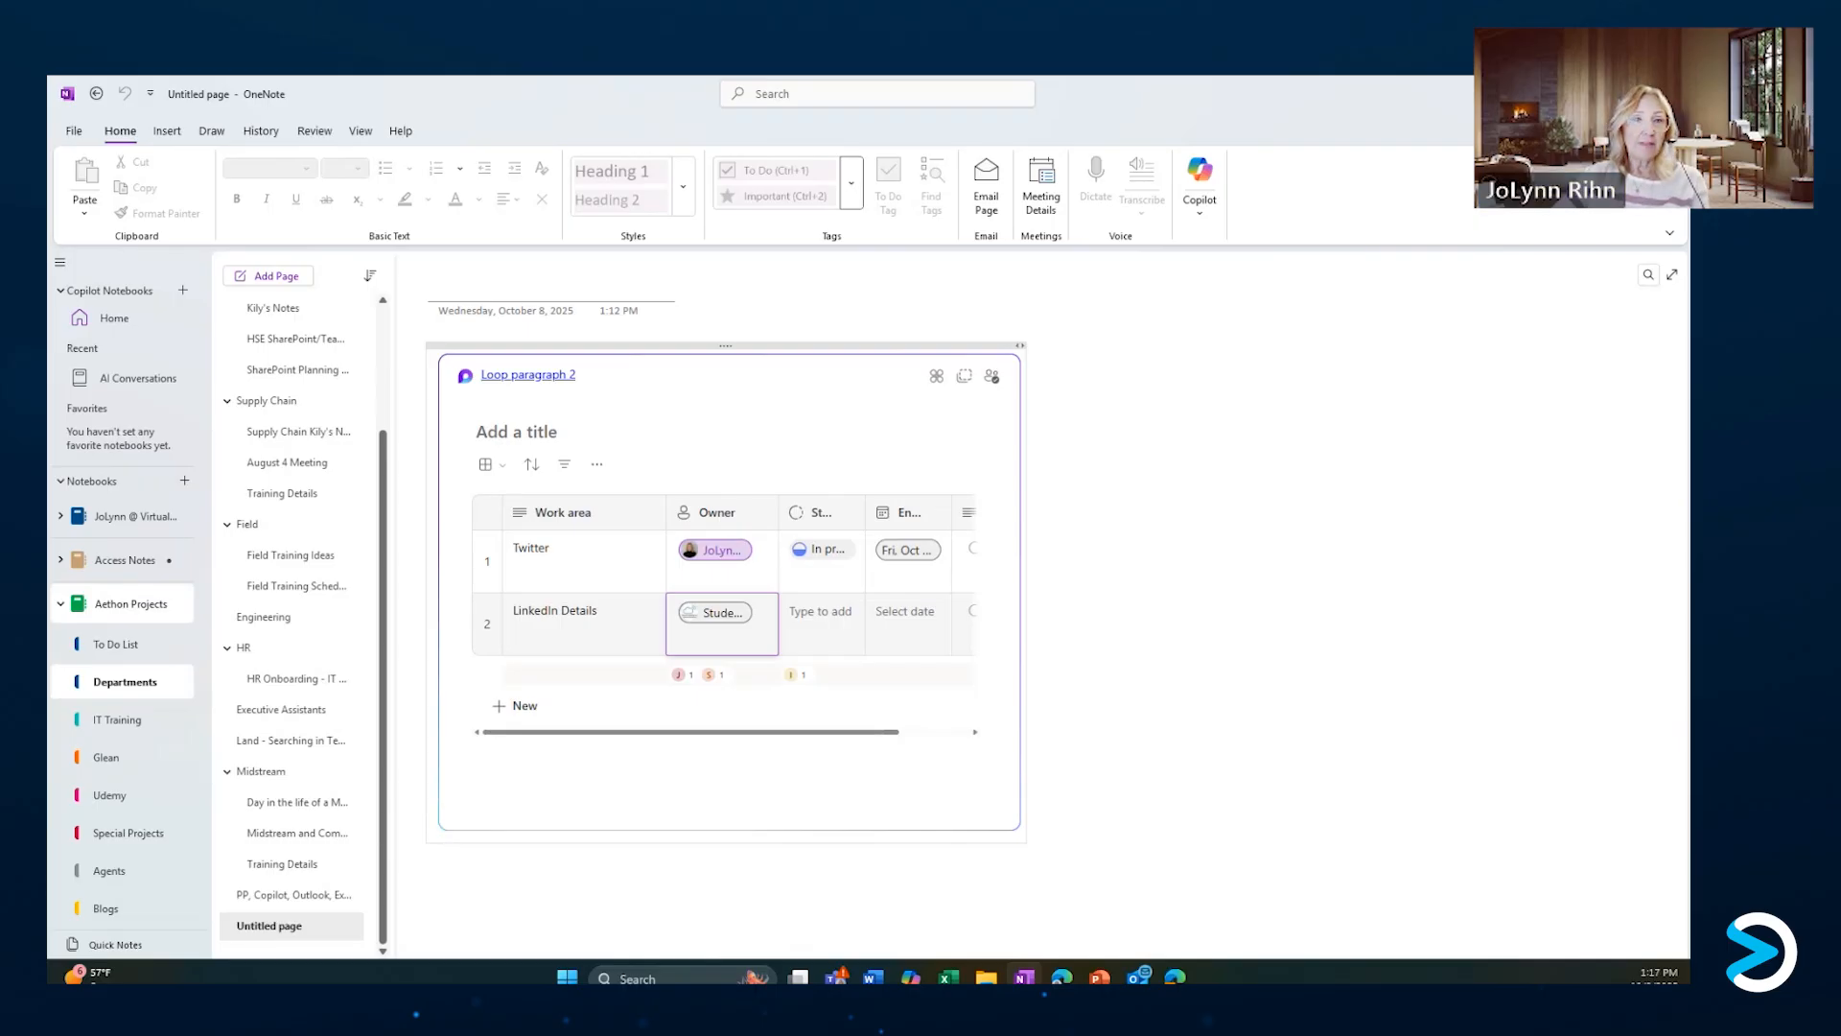
Switch to Teams and open the Social Media meeting on Thursday, October 9 for editing to review its Loop agenda and notes.
{"action": "key", "text": "alt+Tab"}
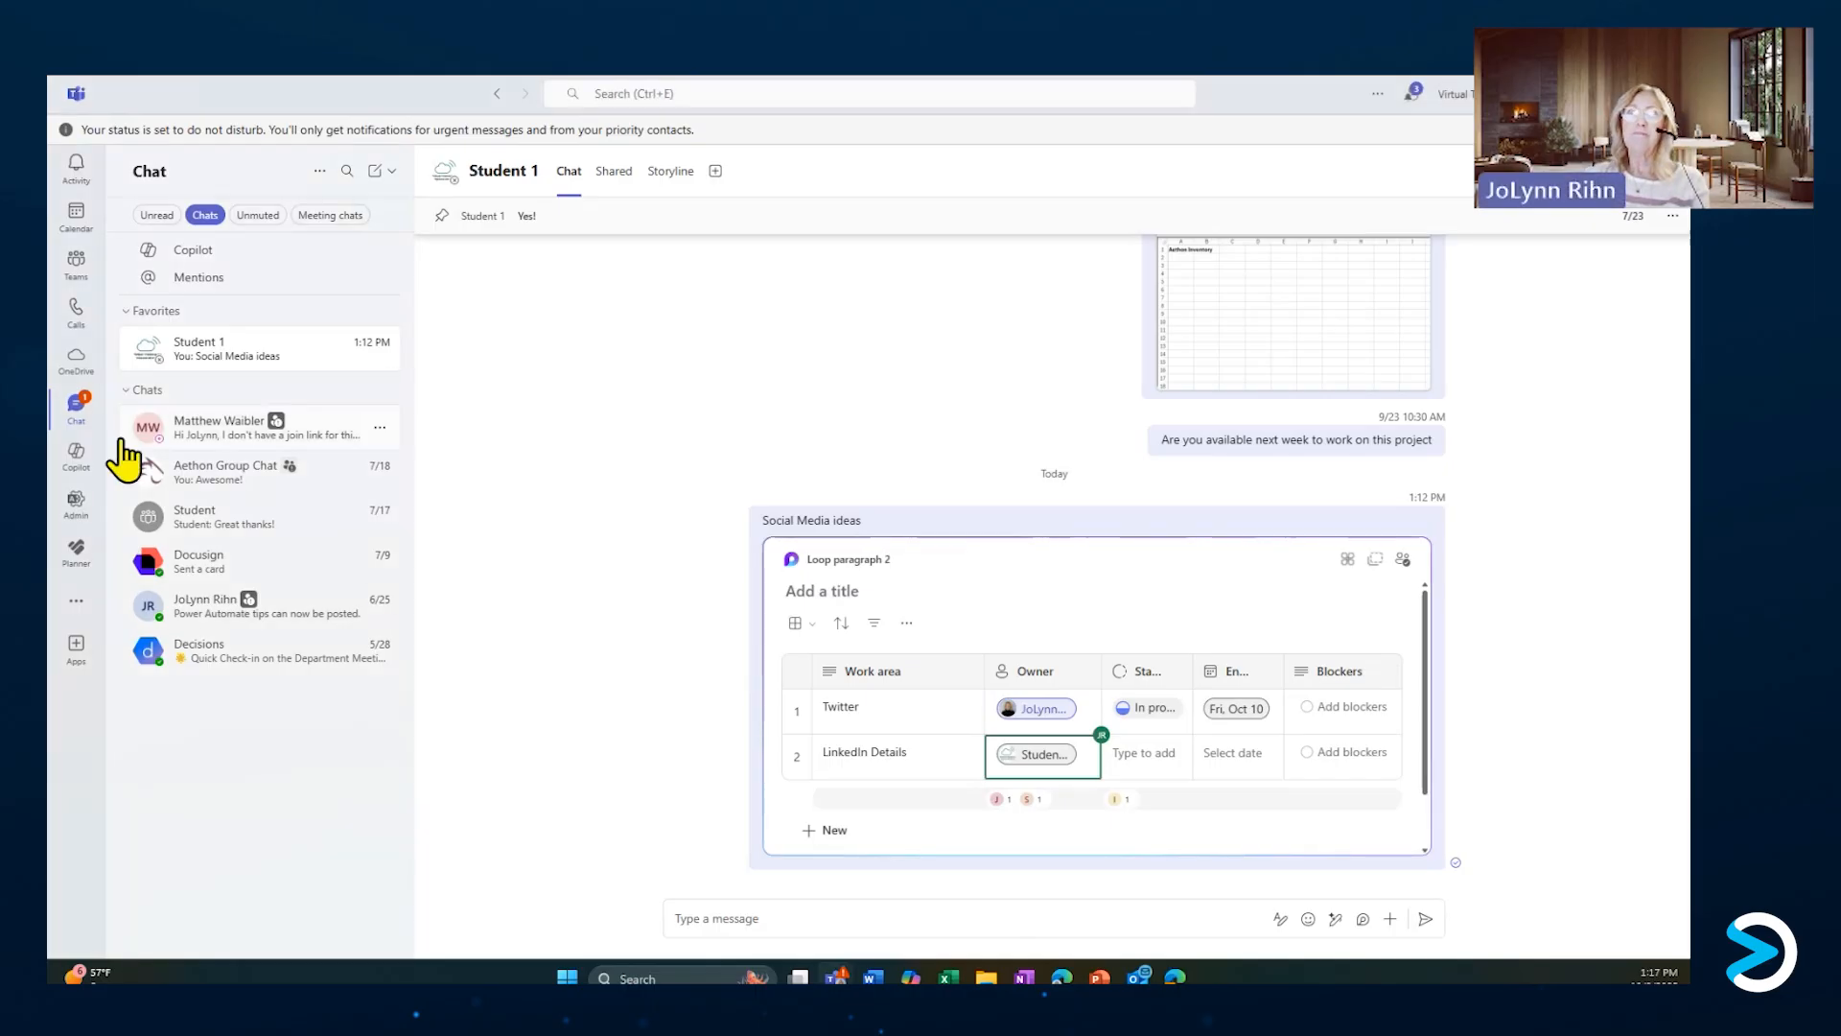
{"action": "left_click", "coordinate": [76, 216]}
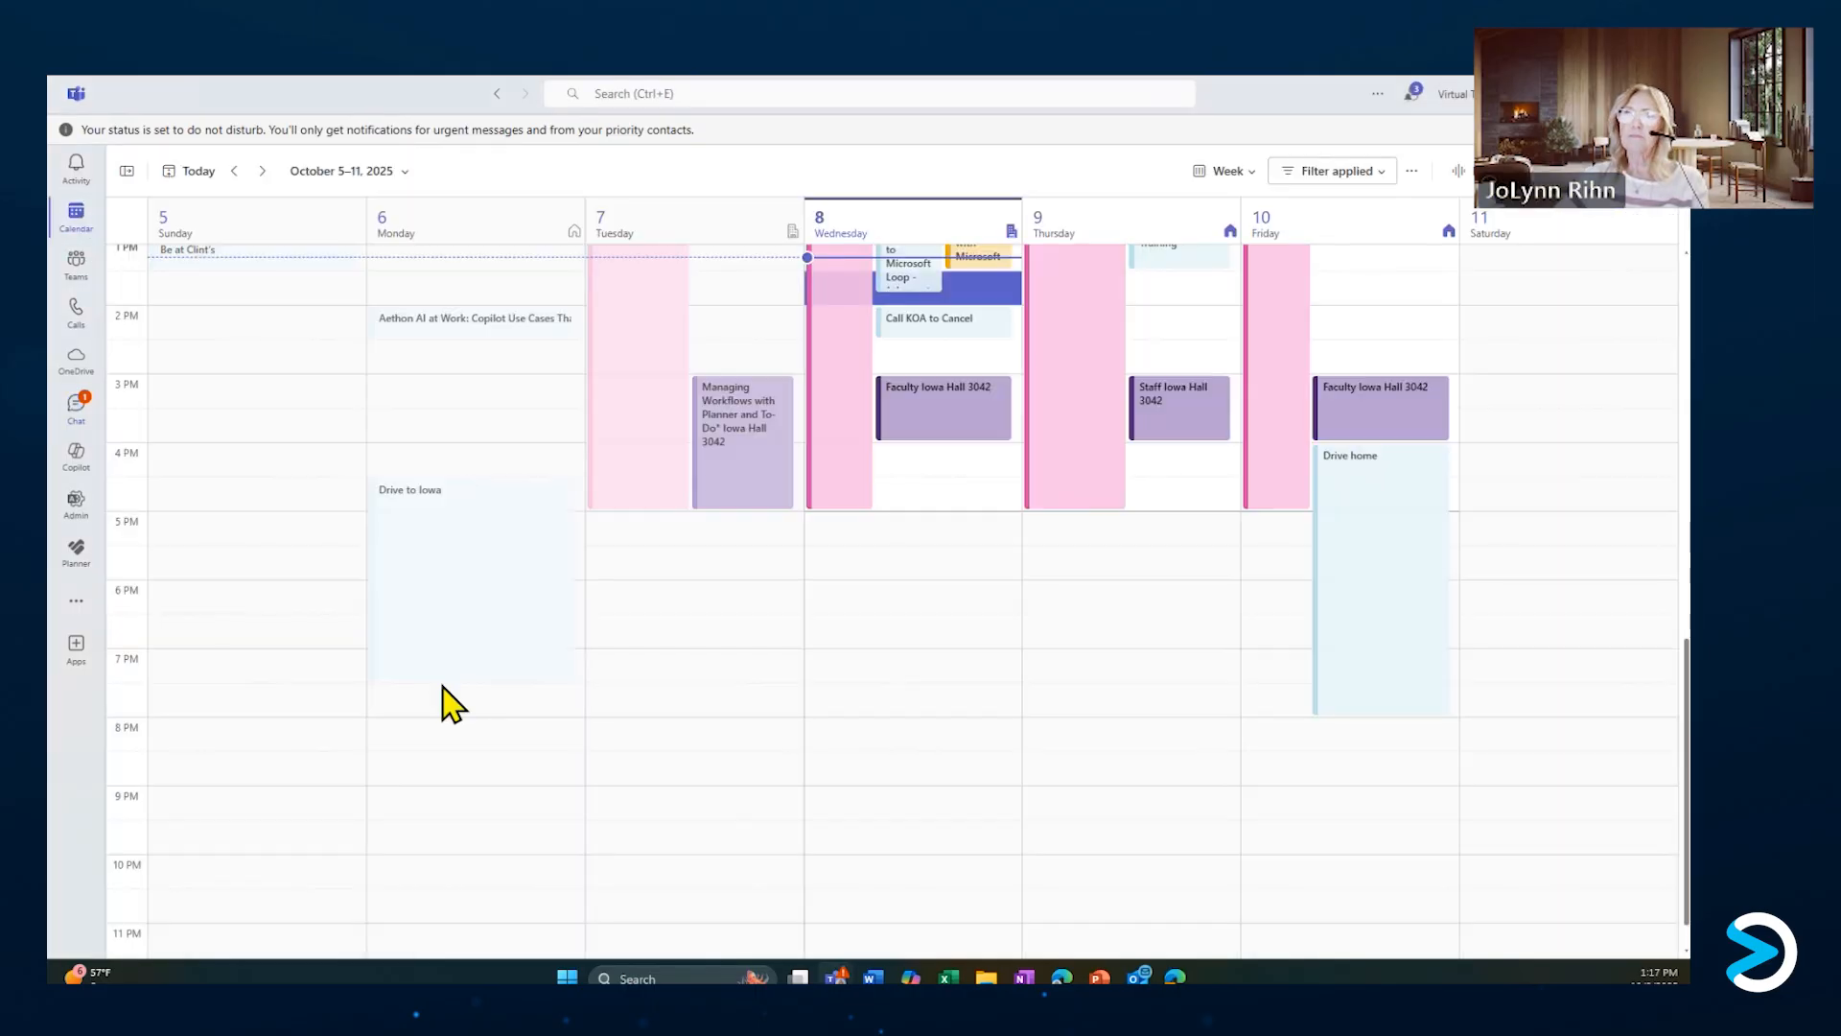
{"action": "scroll", "coordinate": [969, 575], "scroll_direction": "up", "scroll_amount": 3}
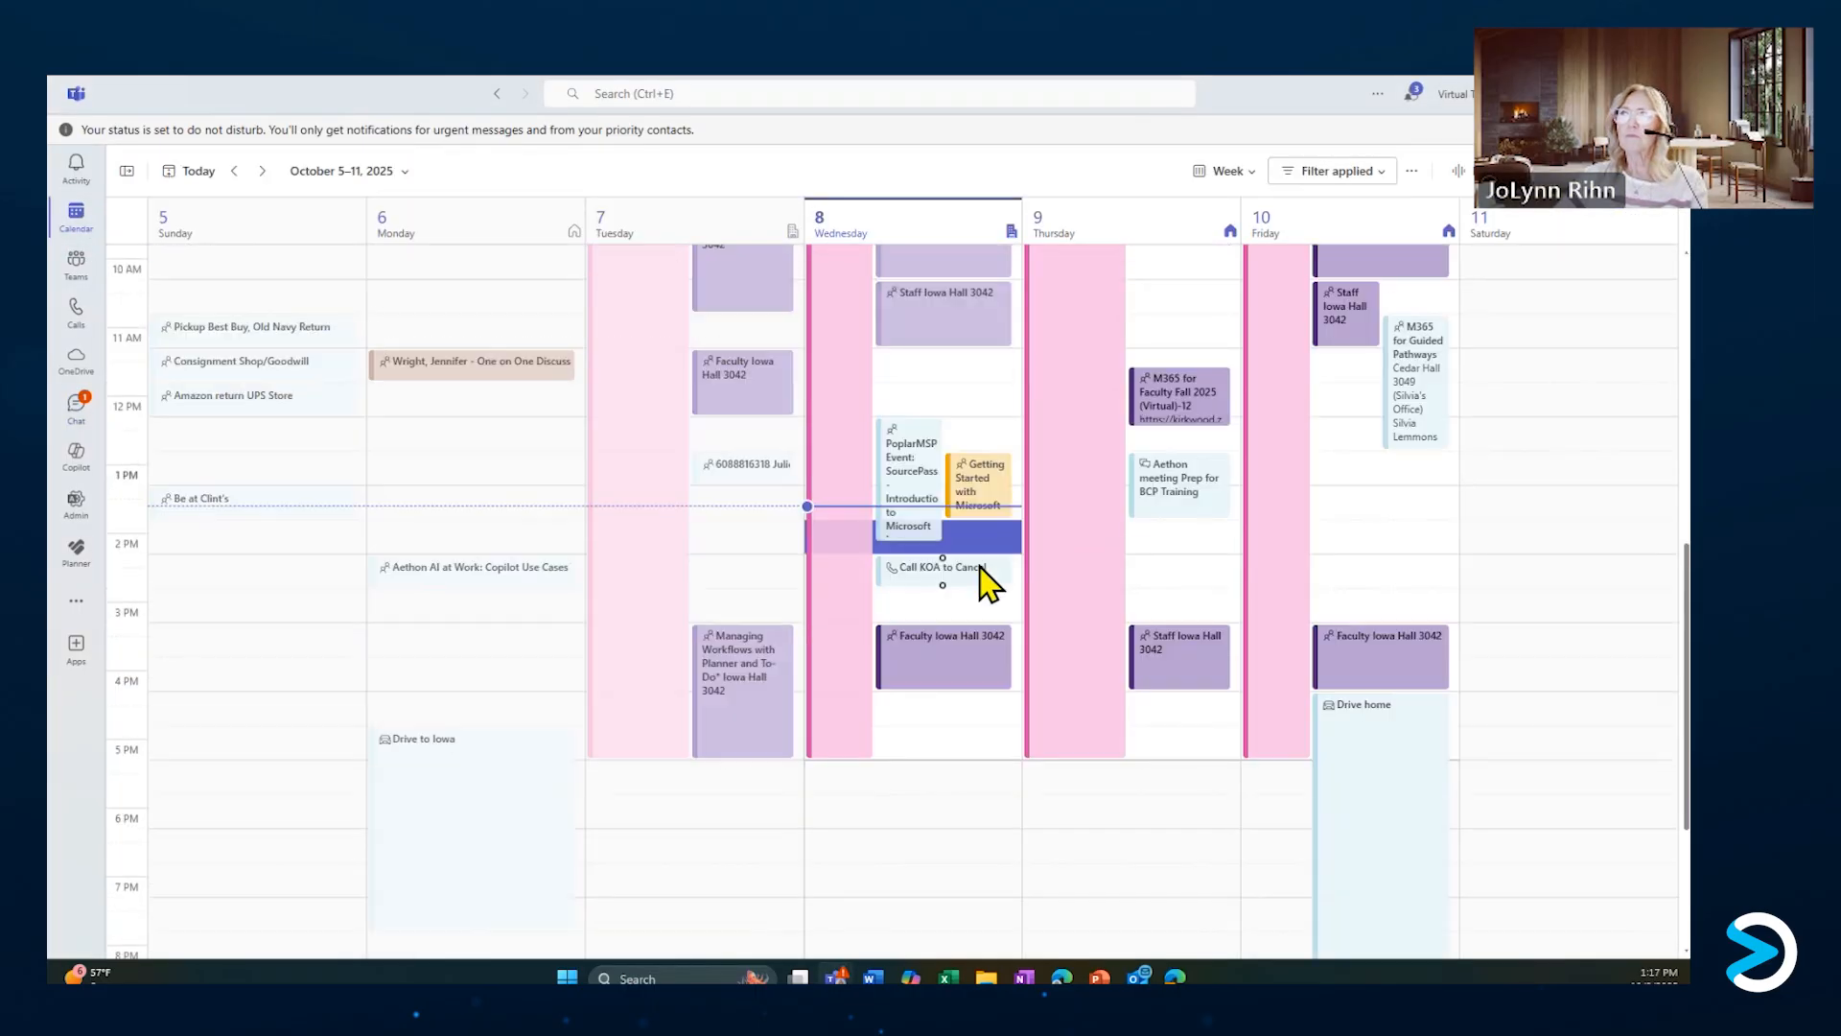
{"action": "scroll", "coordinate": [987, 580], "scroll_direction": "up", "scroll_amount": 2}
{"action": "left_click", "coordinate": [1207, 289]}
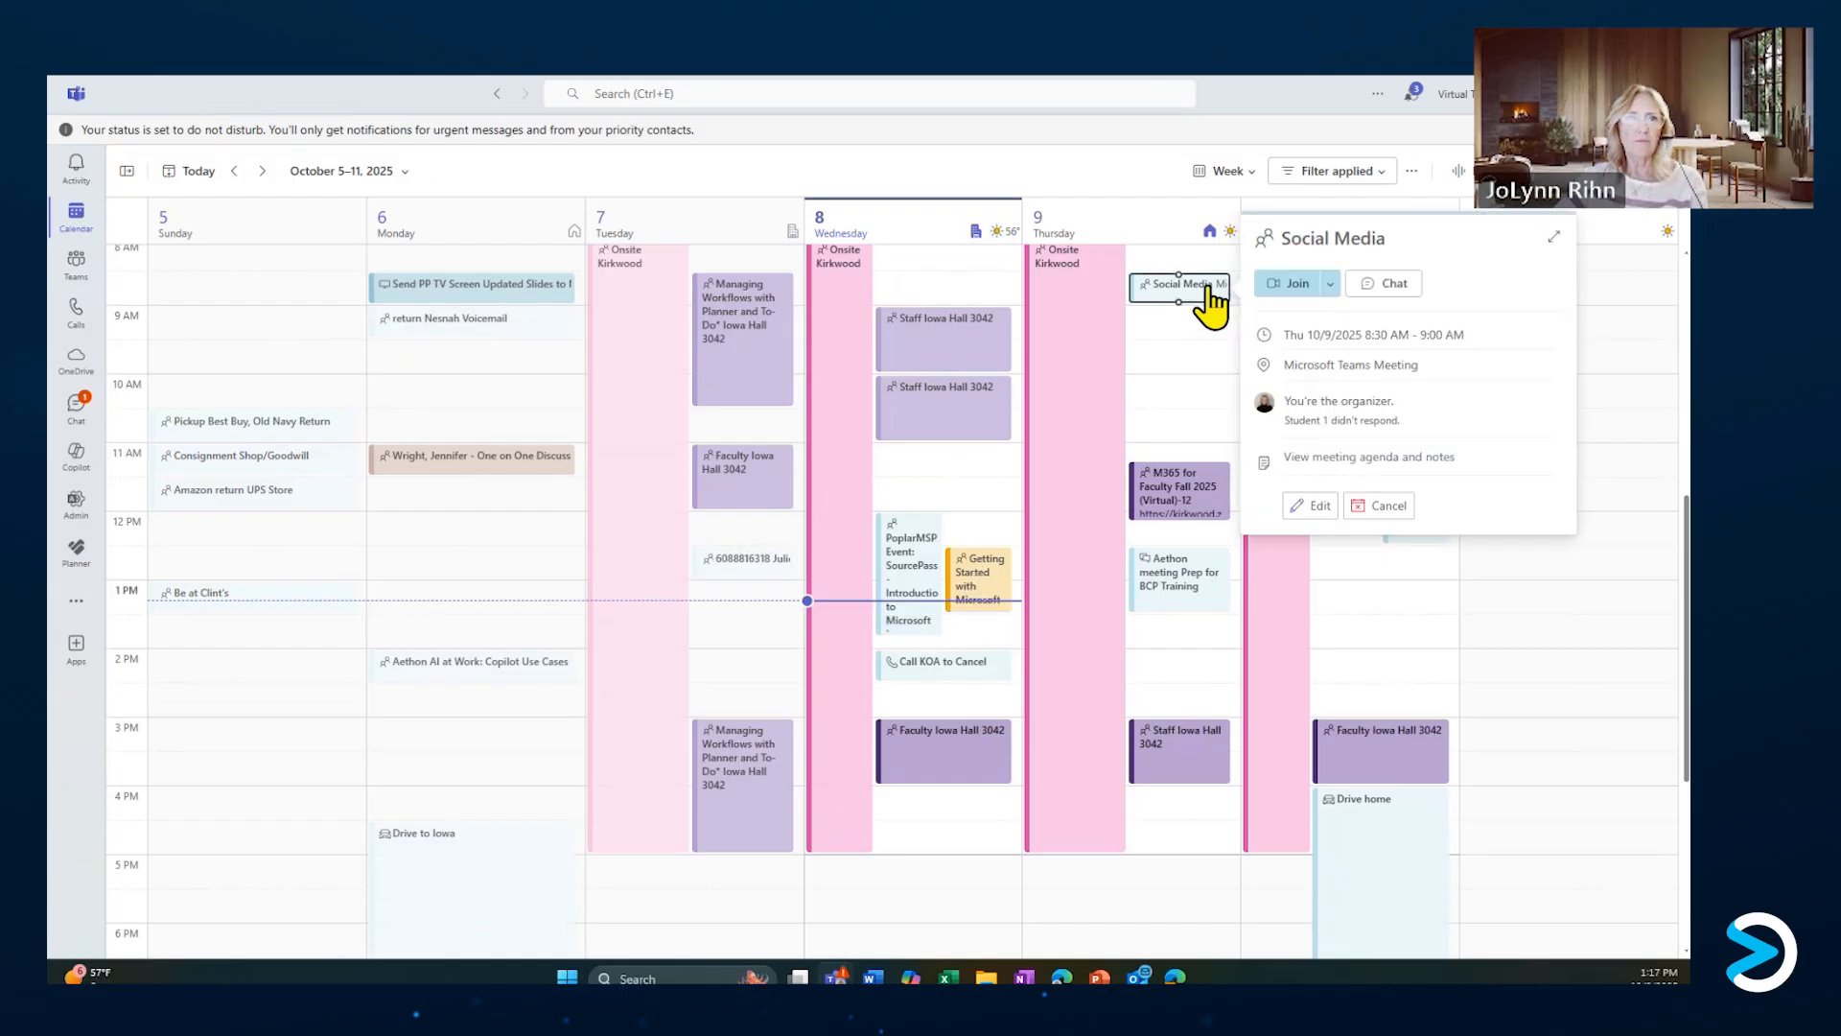
{"action": "left_click", "coordinate": [1313, 505]}
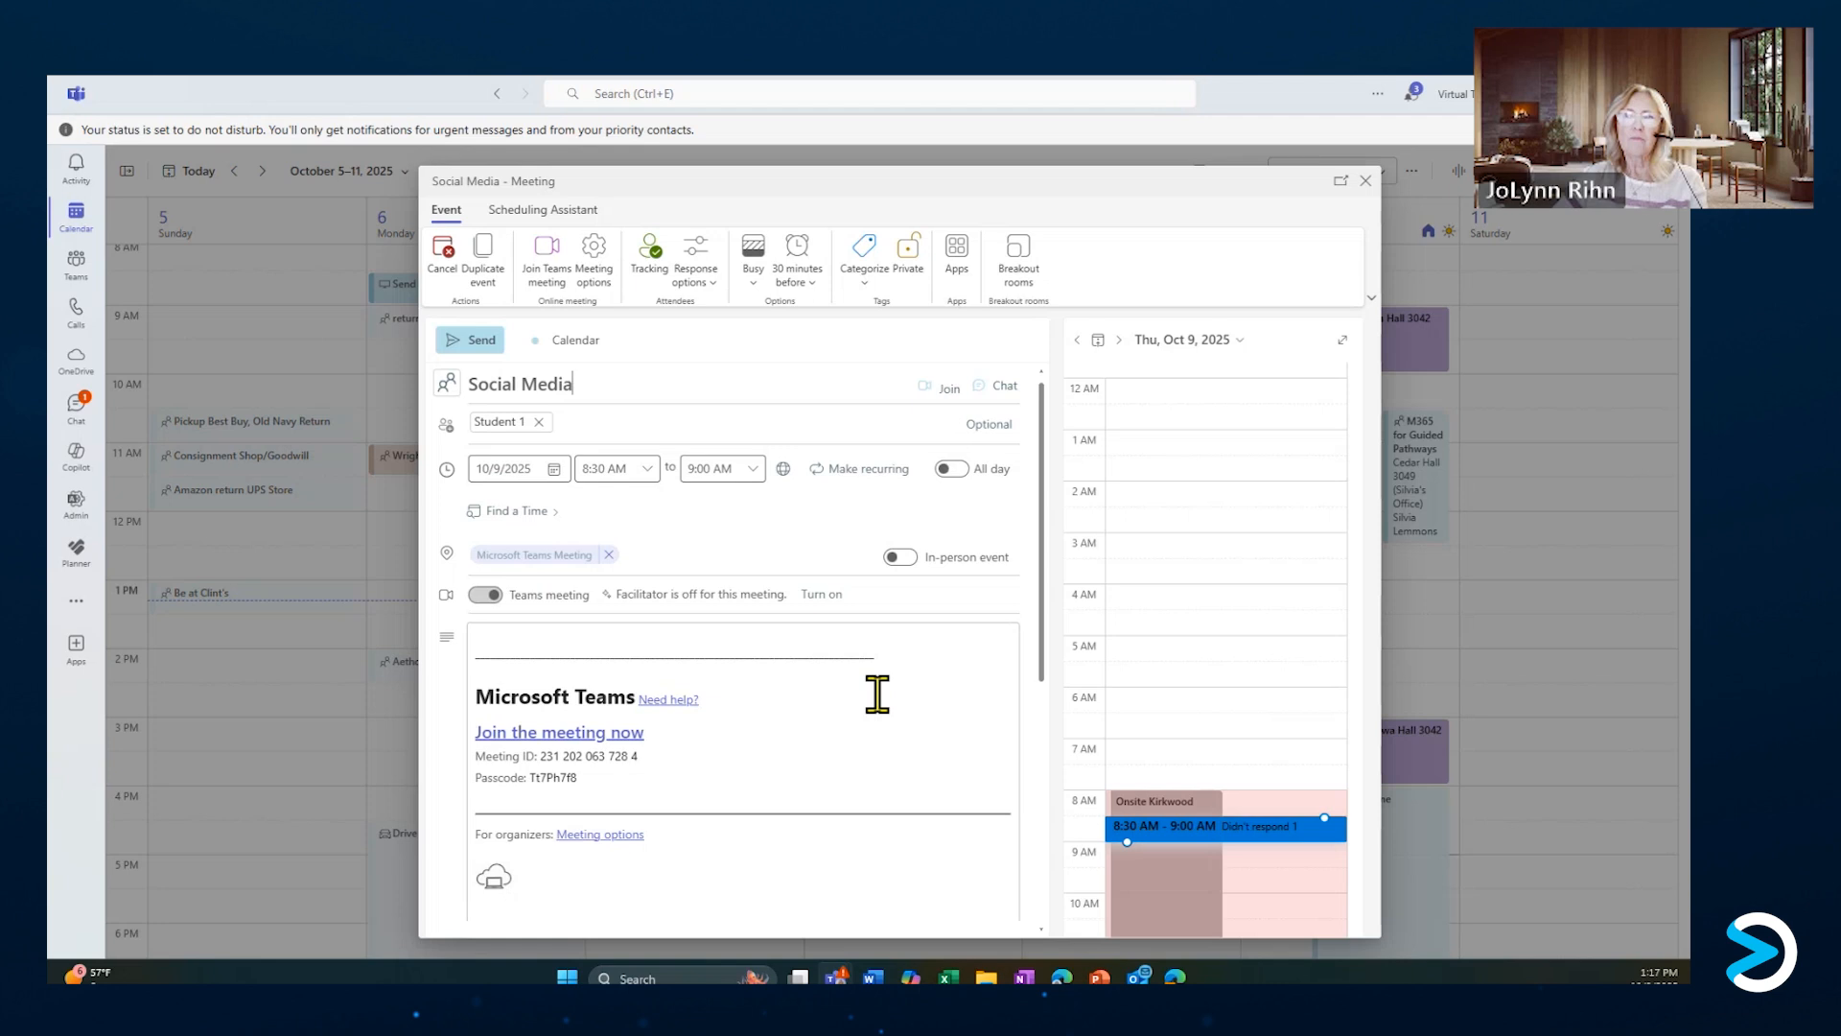
{"action": "scroll", "coordinate": [878, 693], "scroll_direction": "down", "scroll_amount": 5}
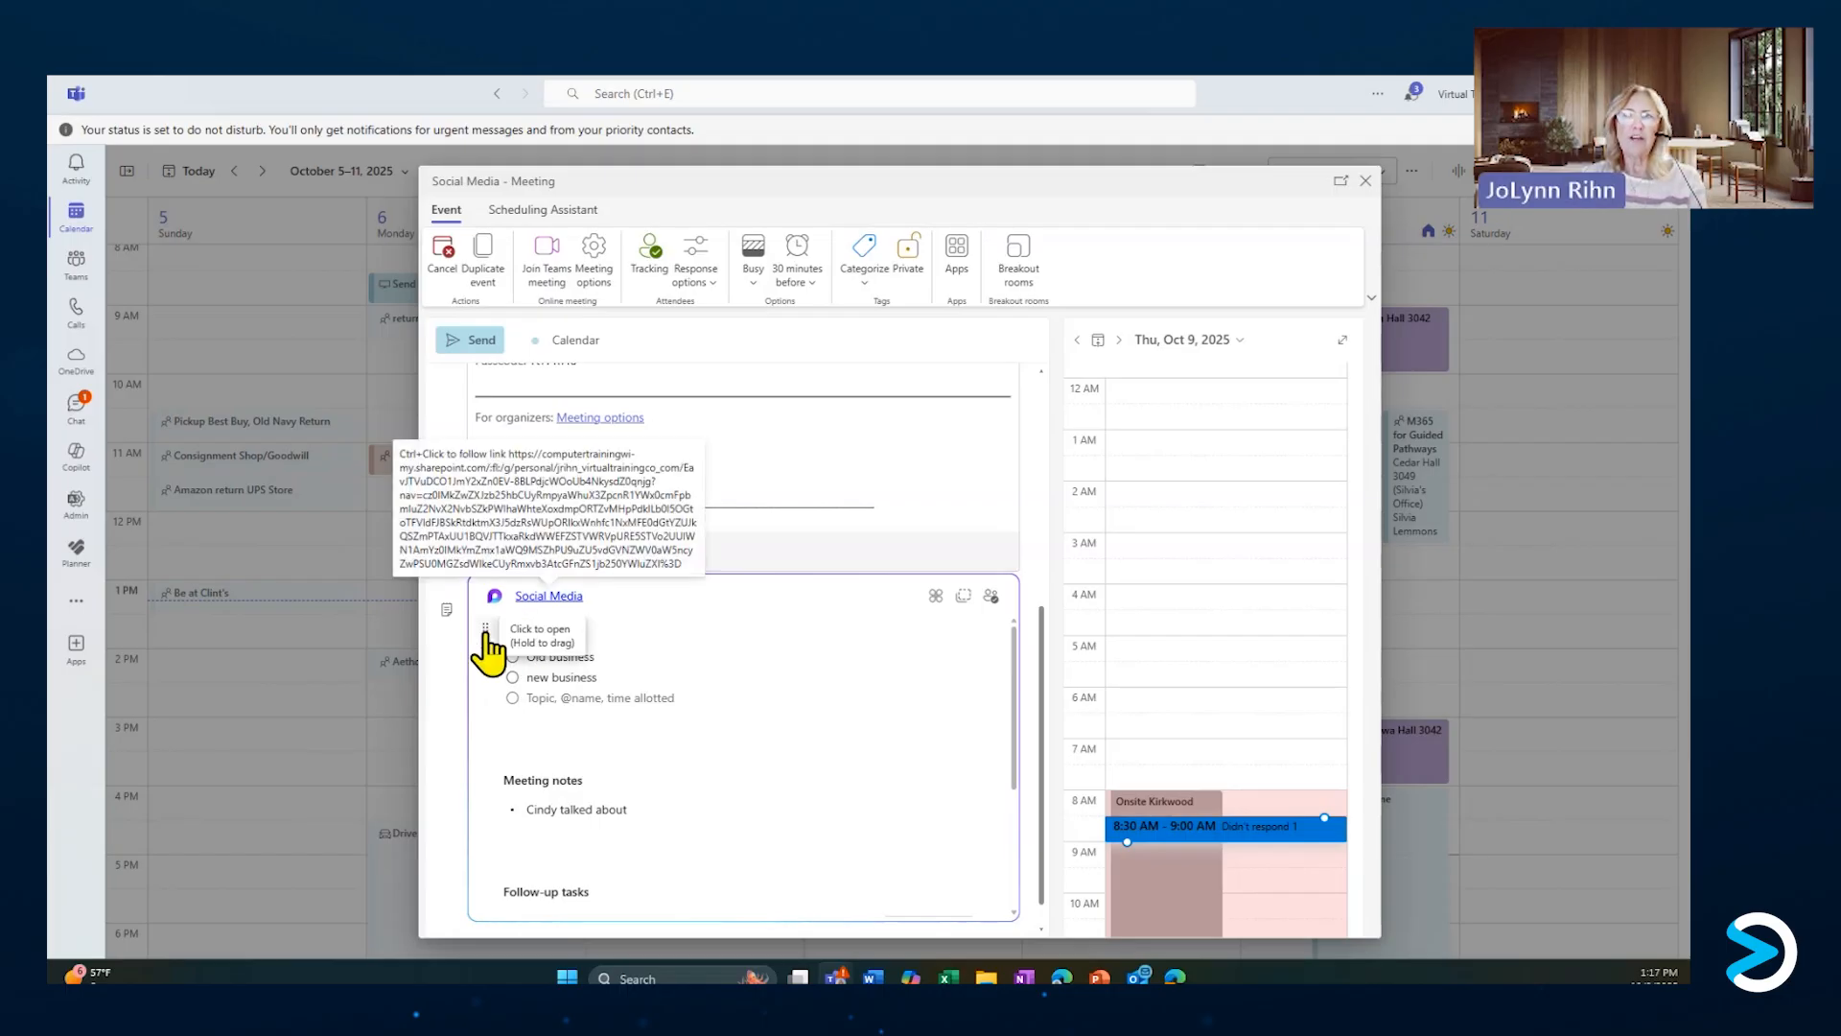
Copy the Agenda heading block in the meeting's Loop notes, select the two agenda items, and close the meeting.
{"action": "left_click", "coordinate": [486, 628]}
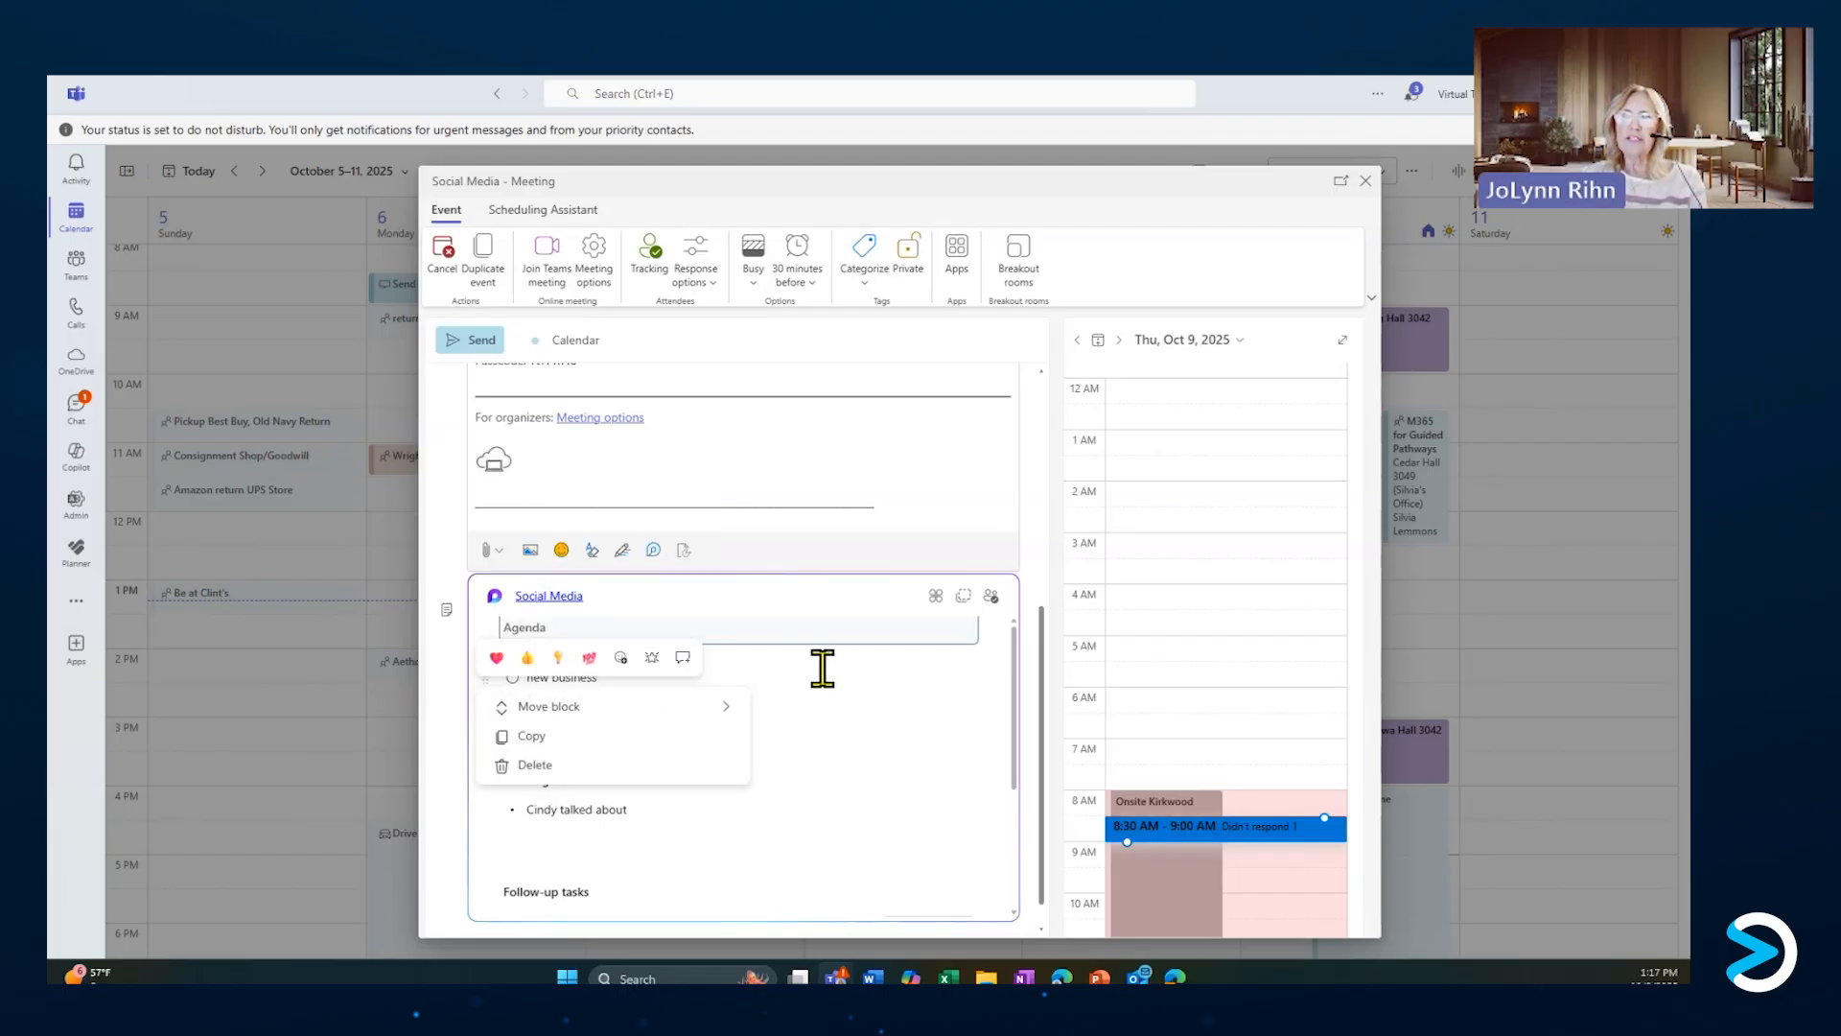
{"action": "left_click", "coordinate": [519, 739]}
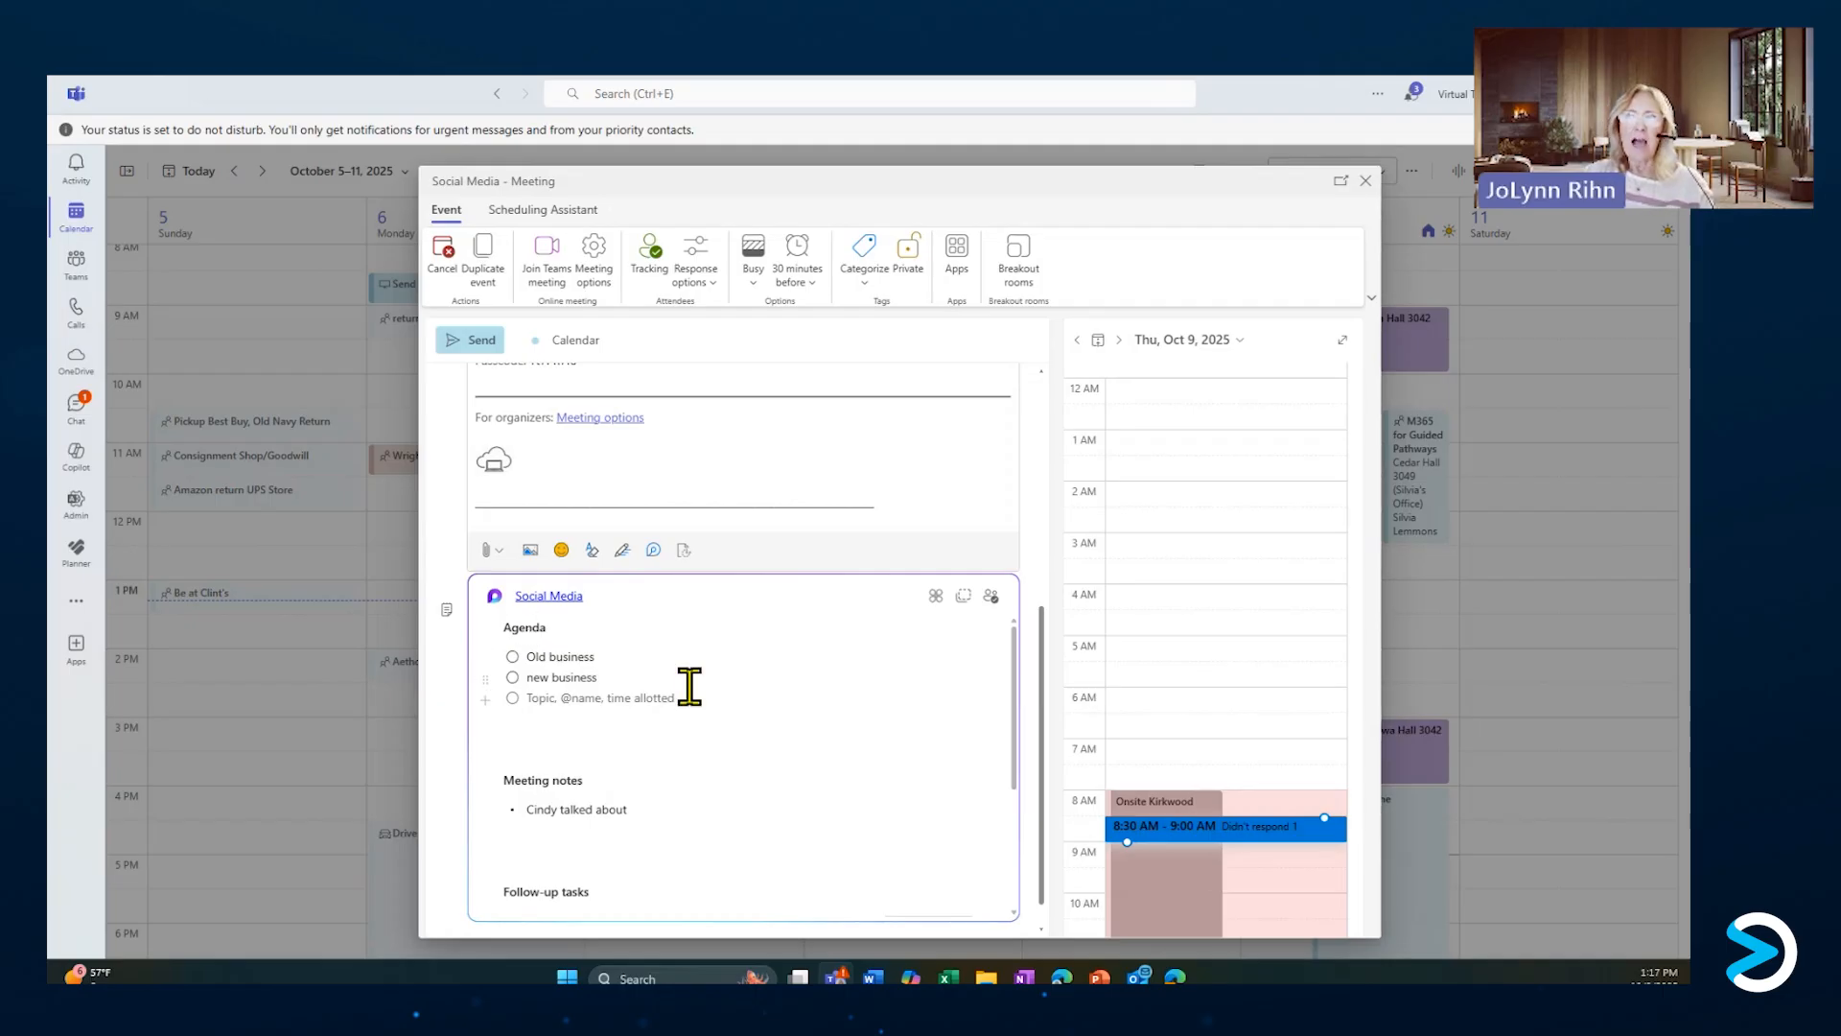
{"action": "left_click_drag", "start_coordinate": [588, 681], "coordinate": [534, 653]}
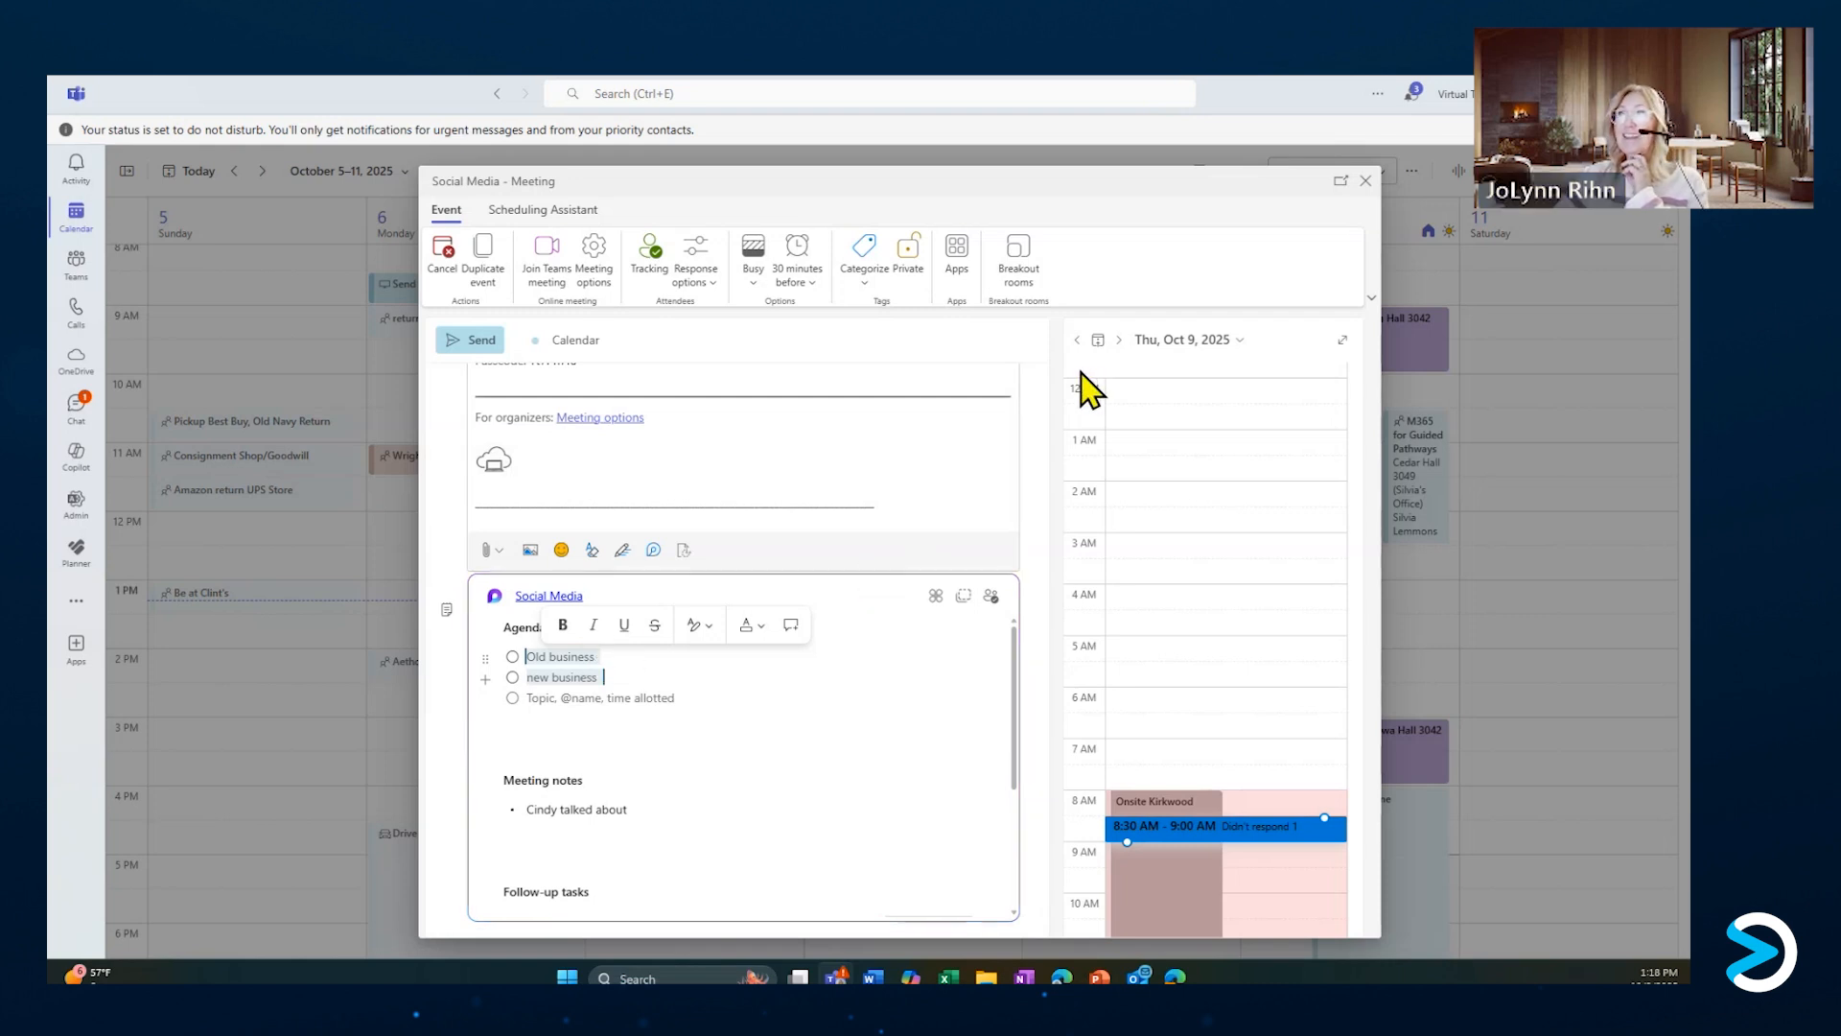
{"action": "left_click", "coordinate": [1365, 180]}
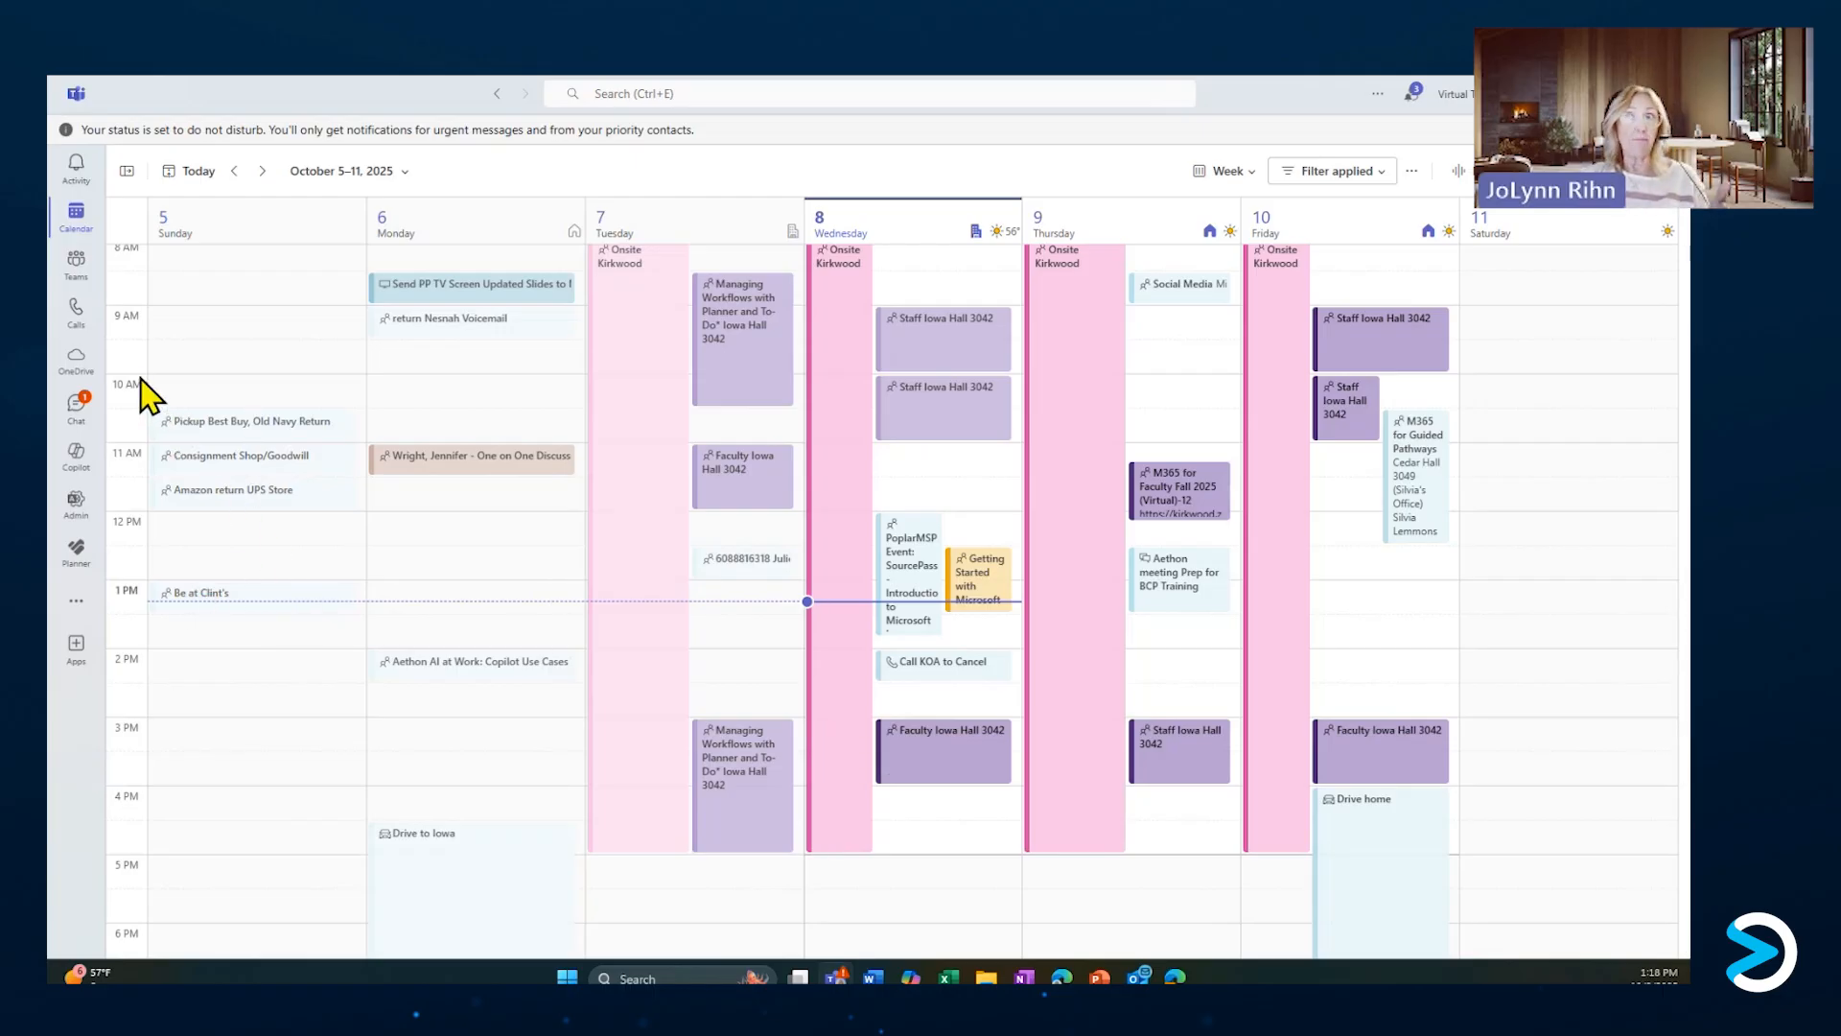
Start a post in the Marketing Department's Social Media channel with the subject "LinkedIn for 2026".
{"action": "left_click", "coordinate": [80, 287]}
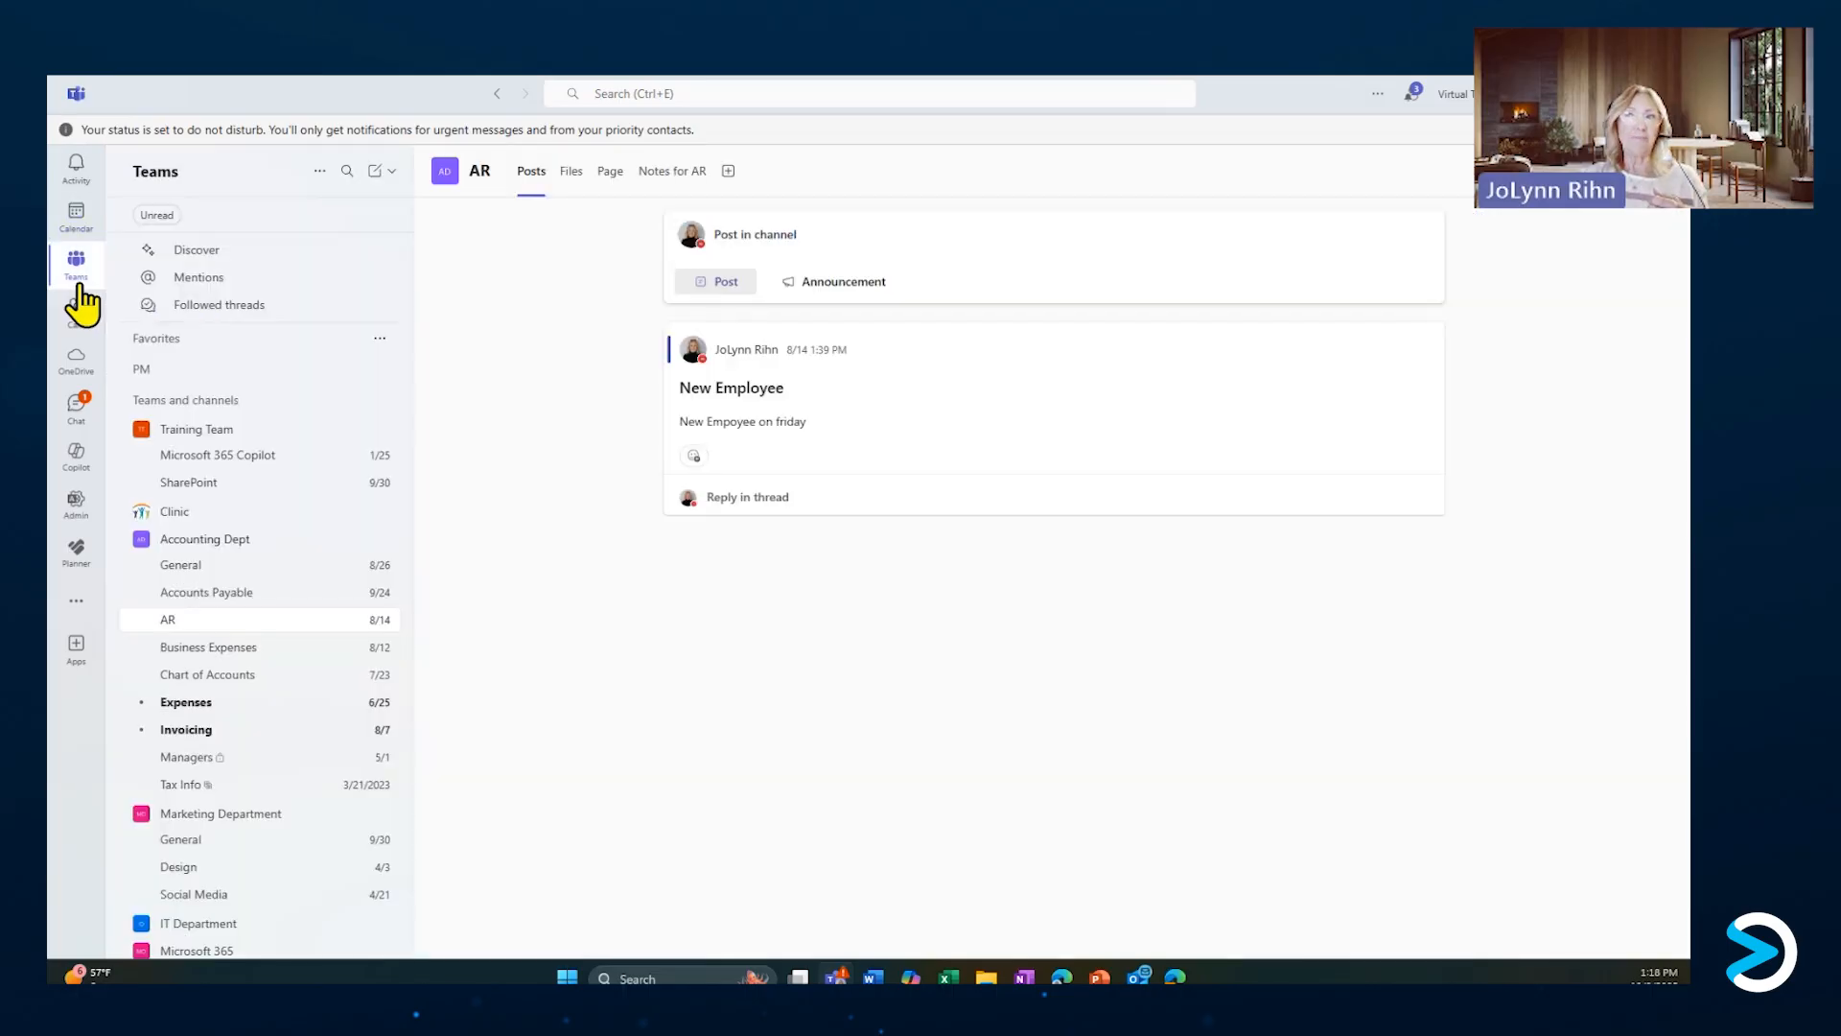
{"action": "left_click", "coordinate": [127, 541]}
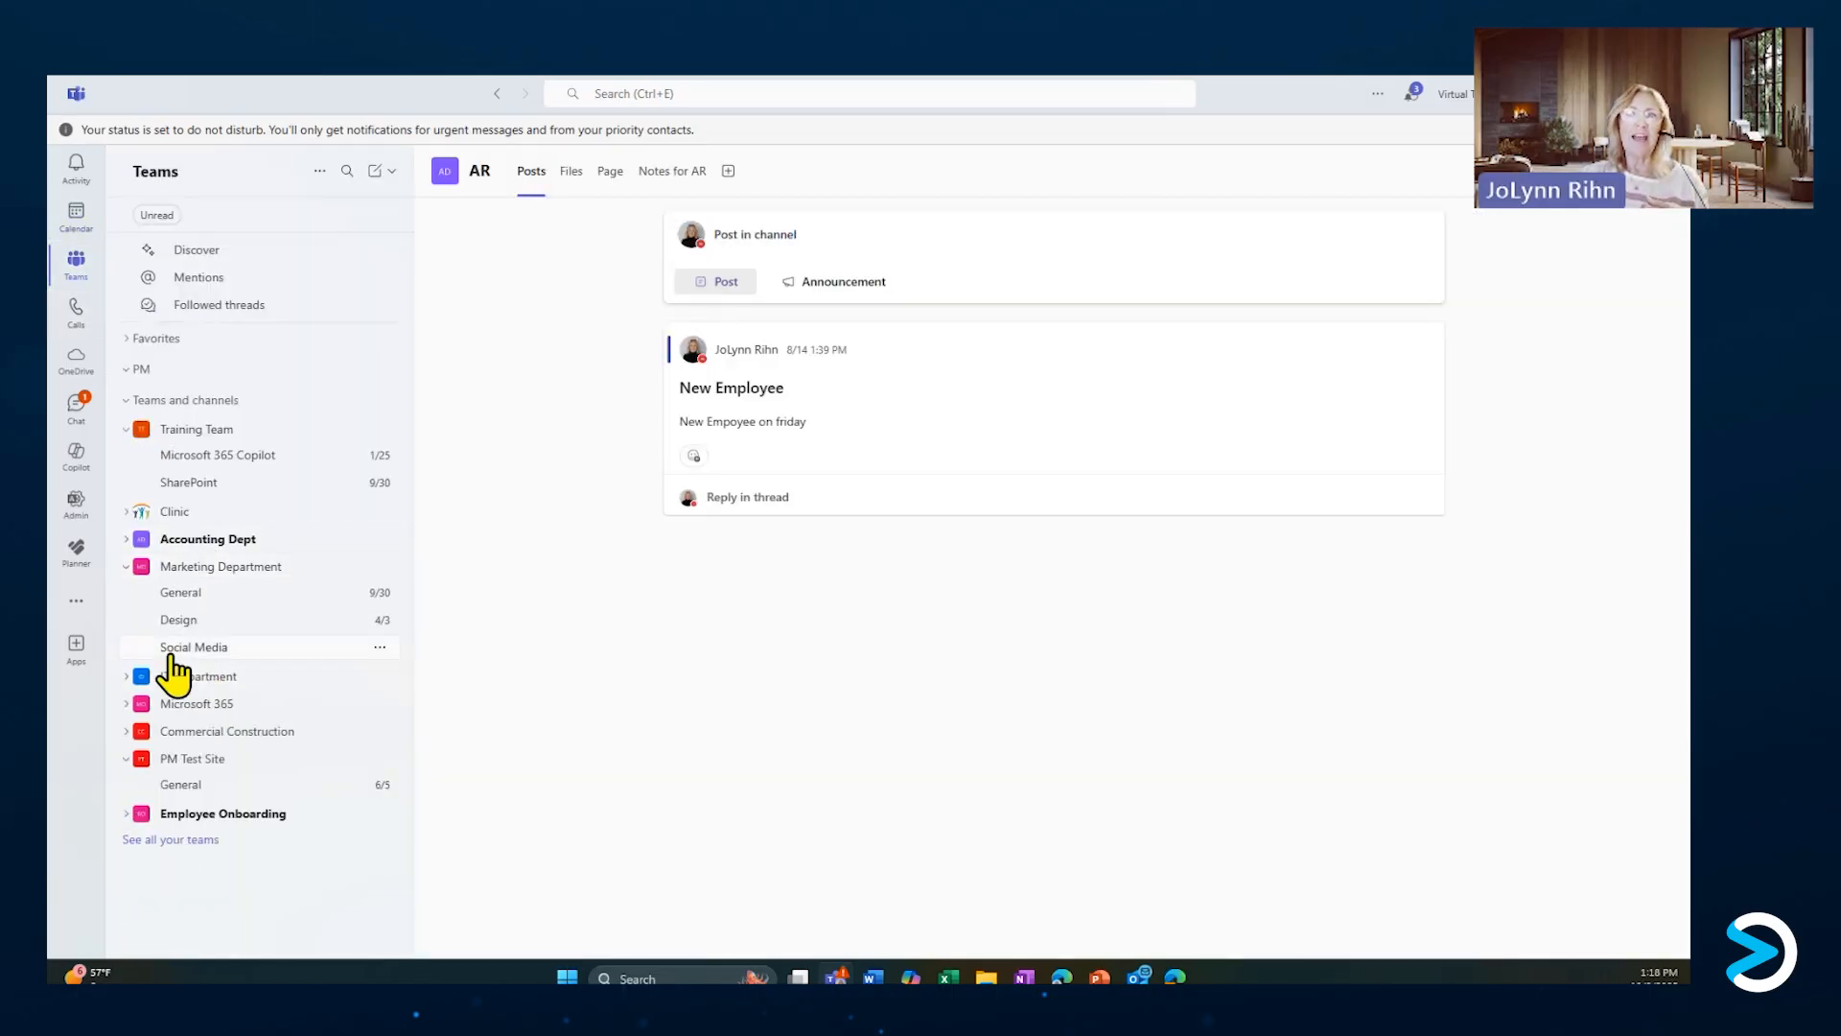
{"action": "left_click", "coordinate": [204, 650]}
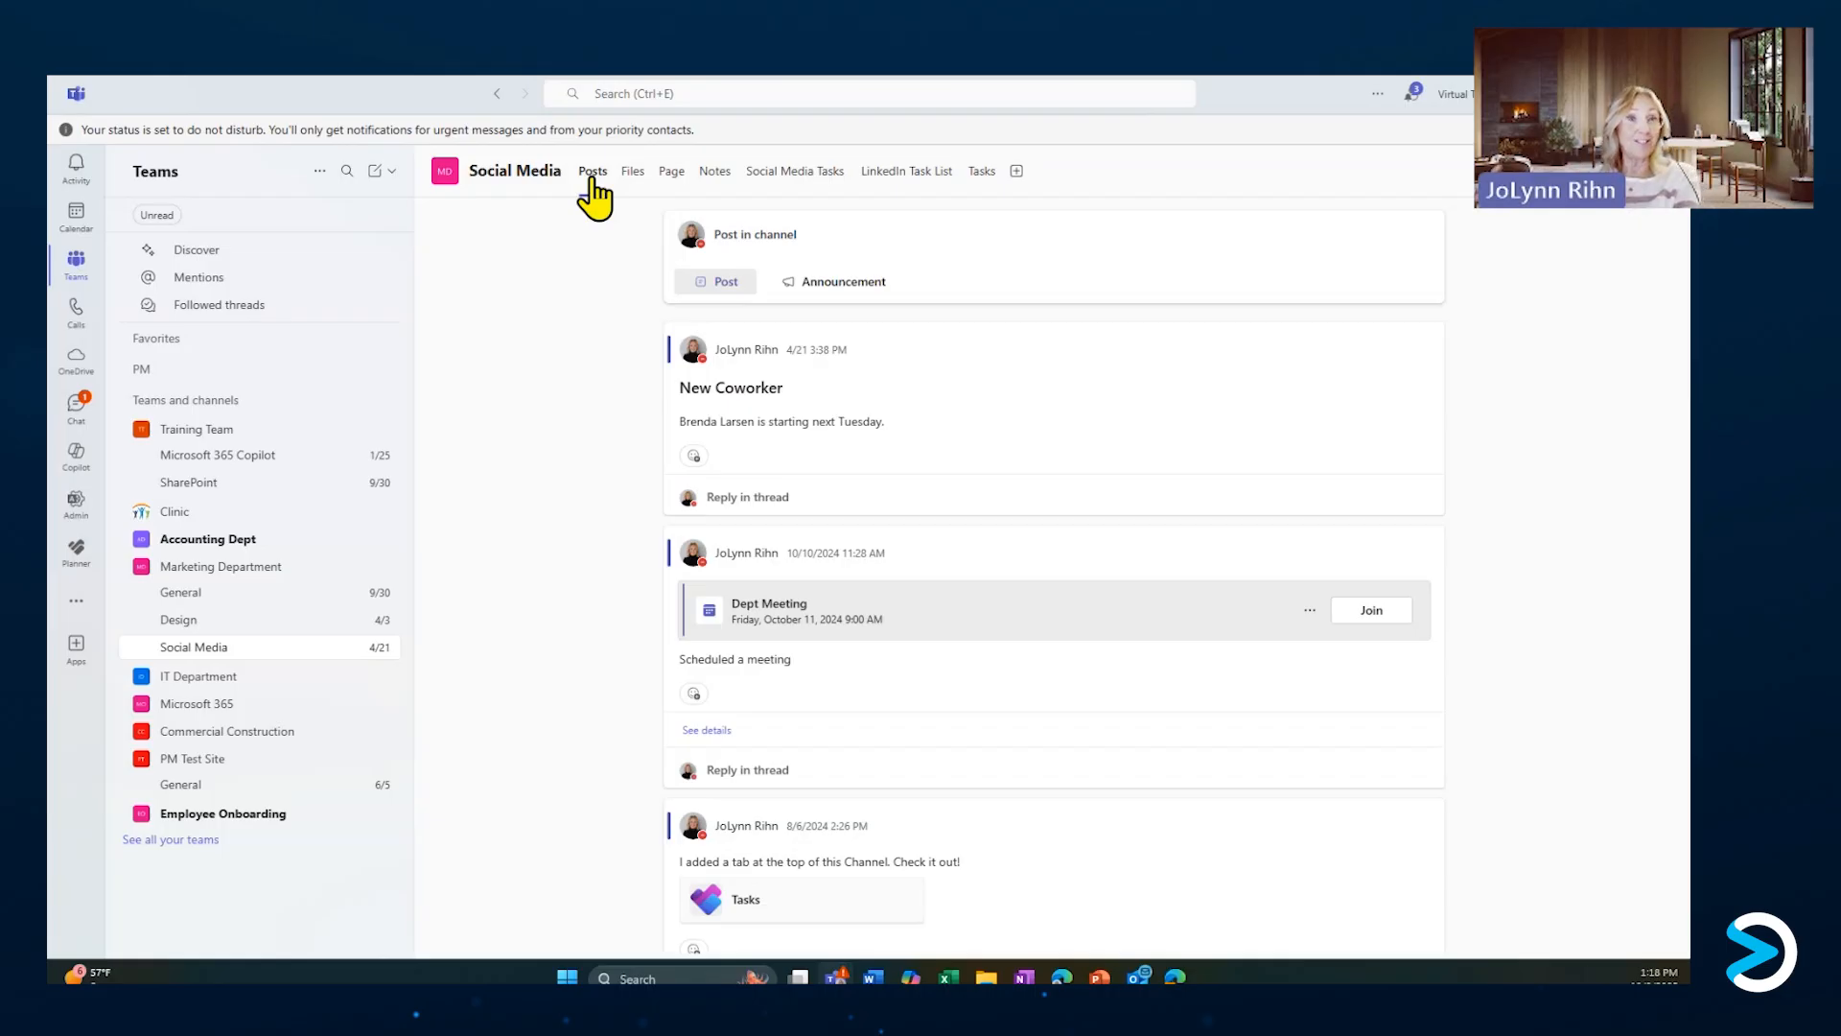
{"action": "left_click", "coordinate": [755, 234]}
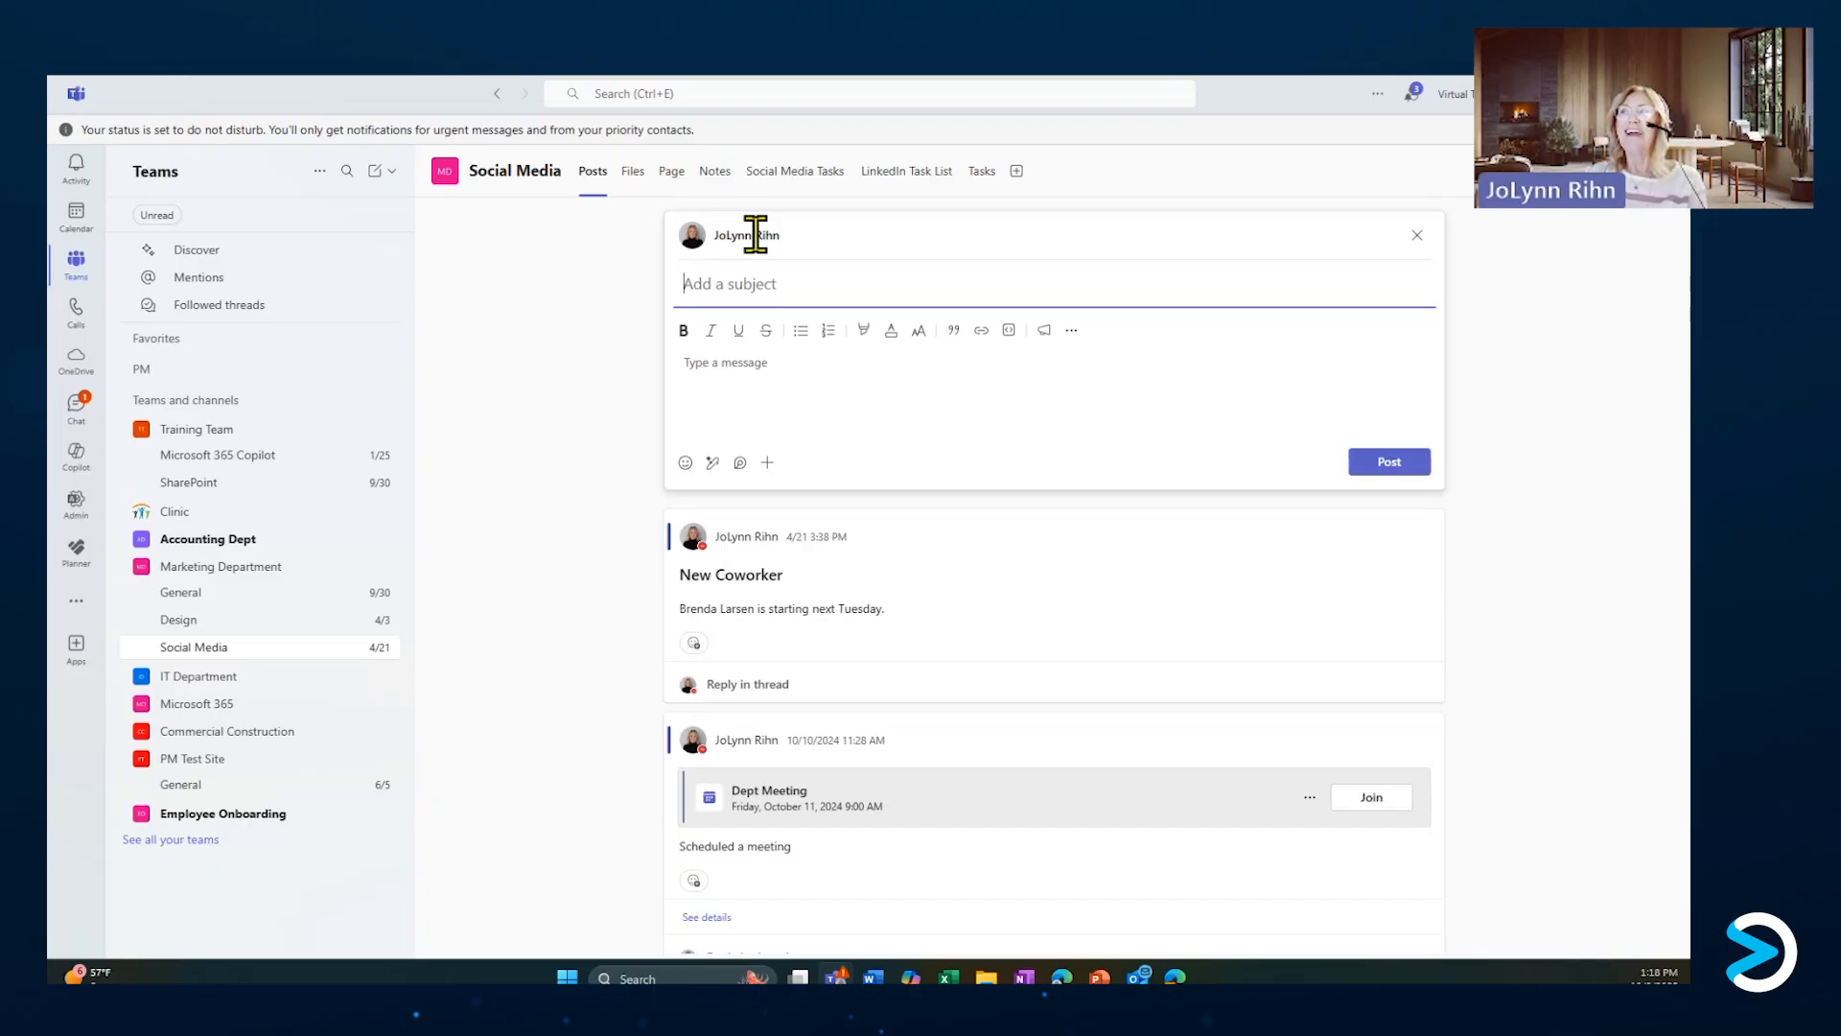
{"action": "type", "text": "LinkedIn for 2026"}
{"action": "left_click", "coordinate": [772, 369]}
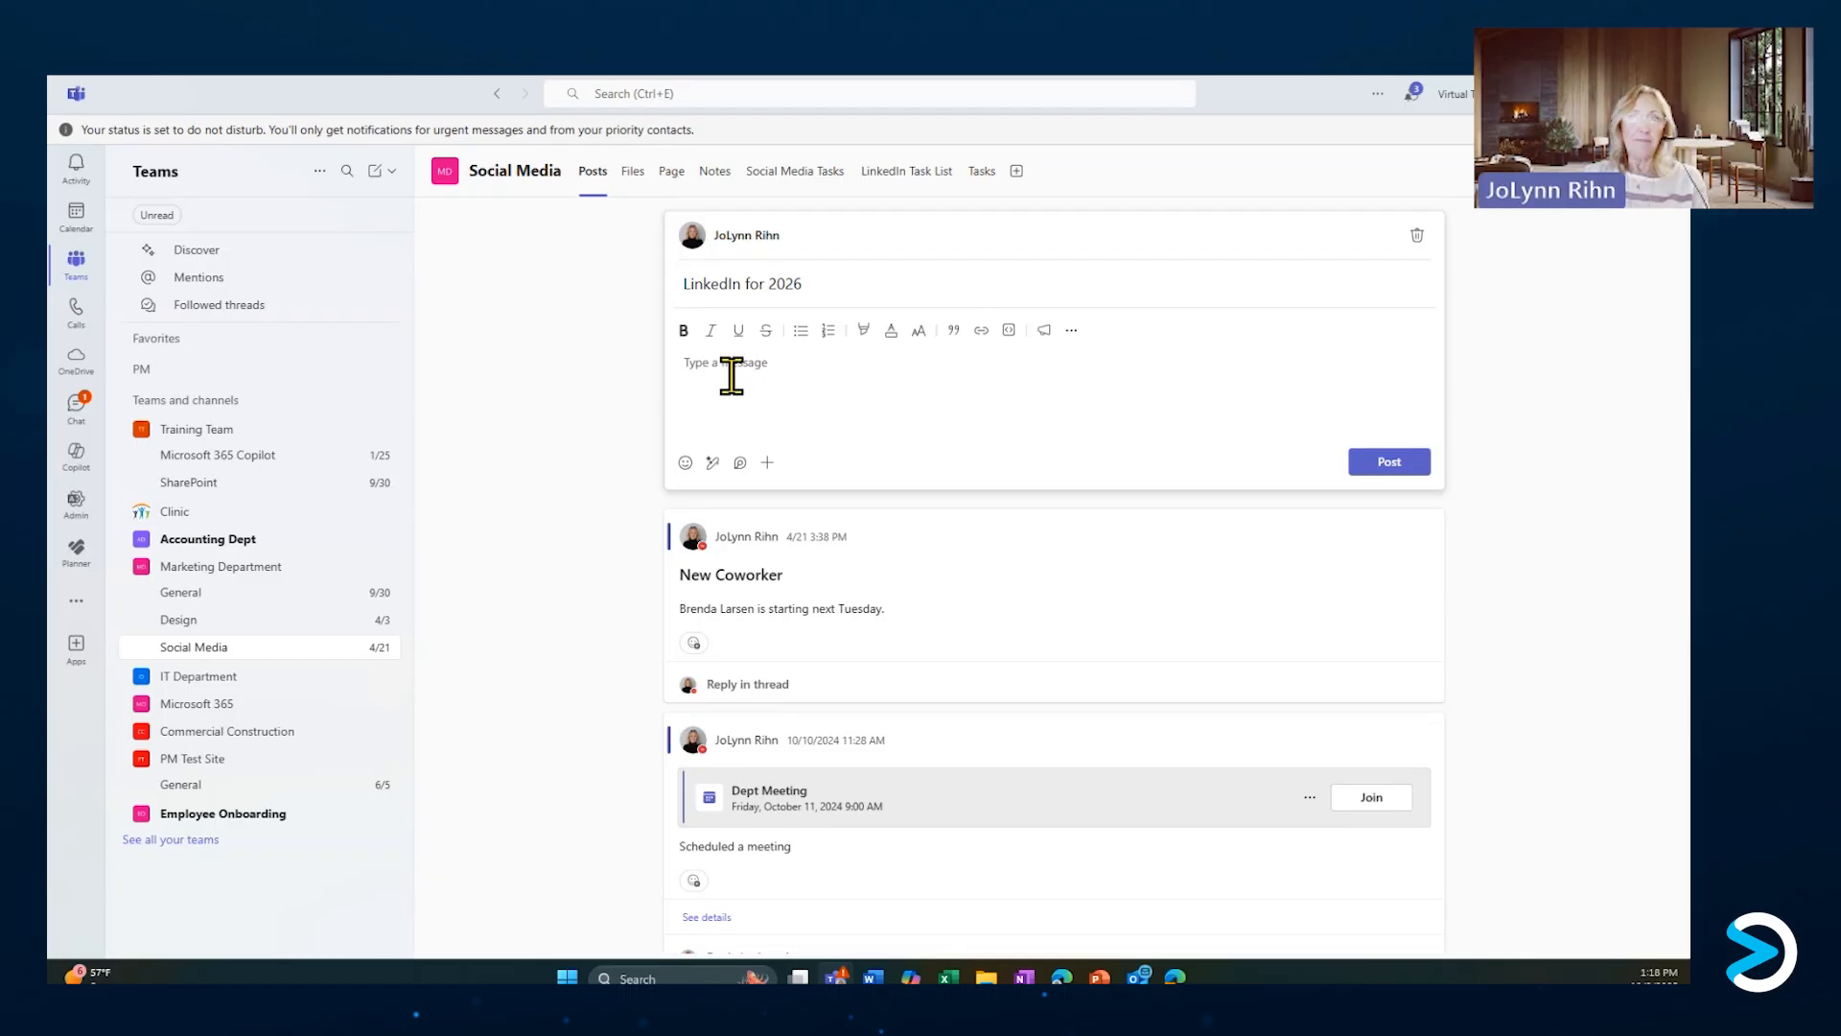
Insert a Loop component with a voting table into the LinkedIn for 2026 post and look across its columns.
{"action": "left_click", "coordinate": [739, 464]}
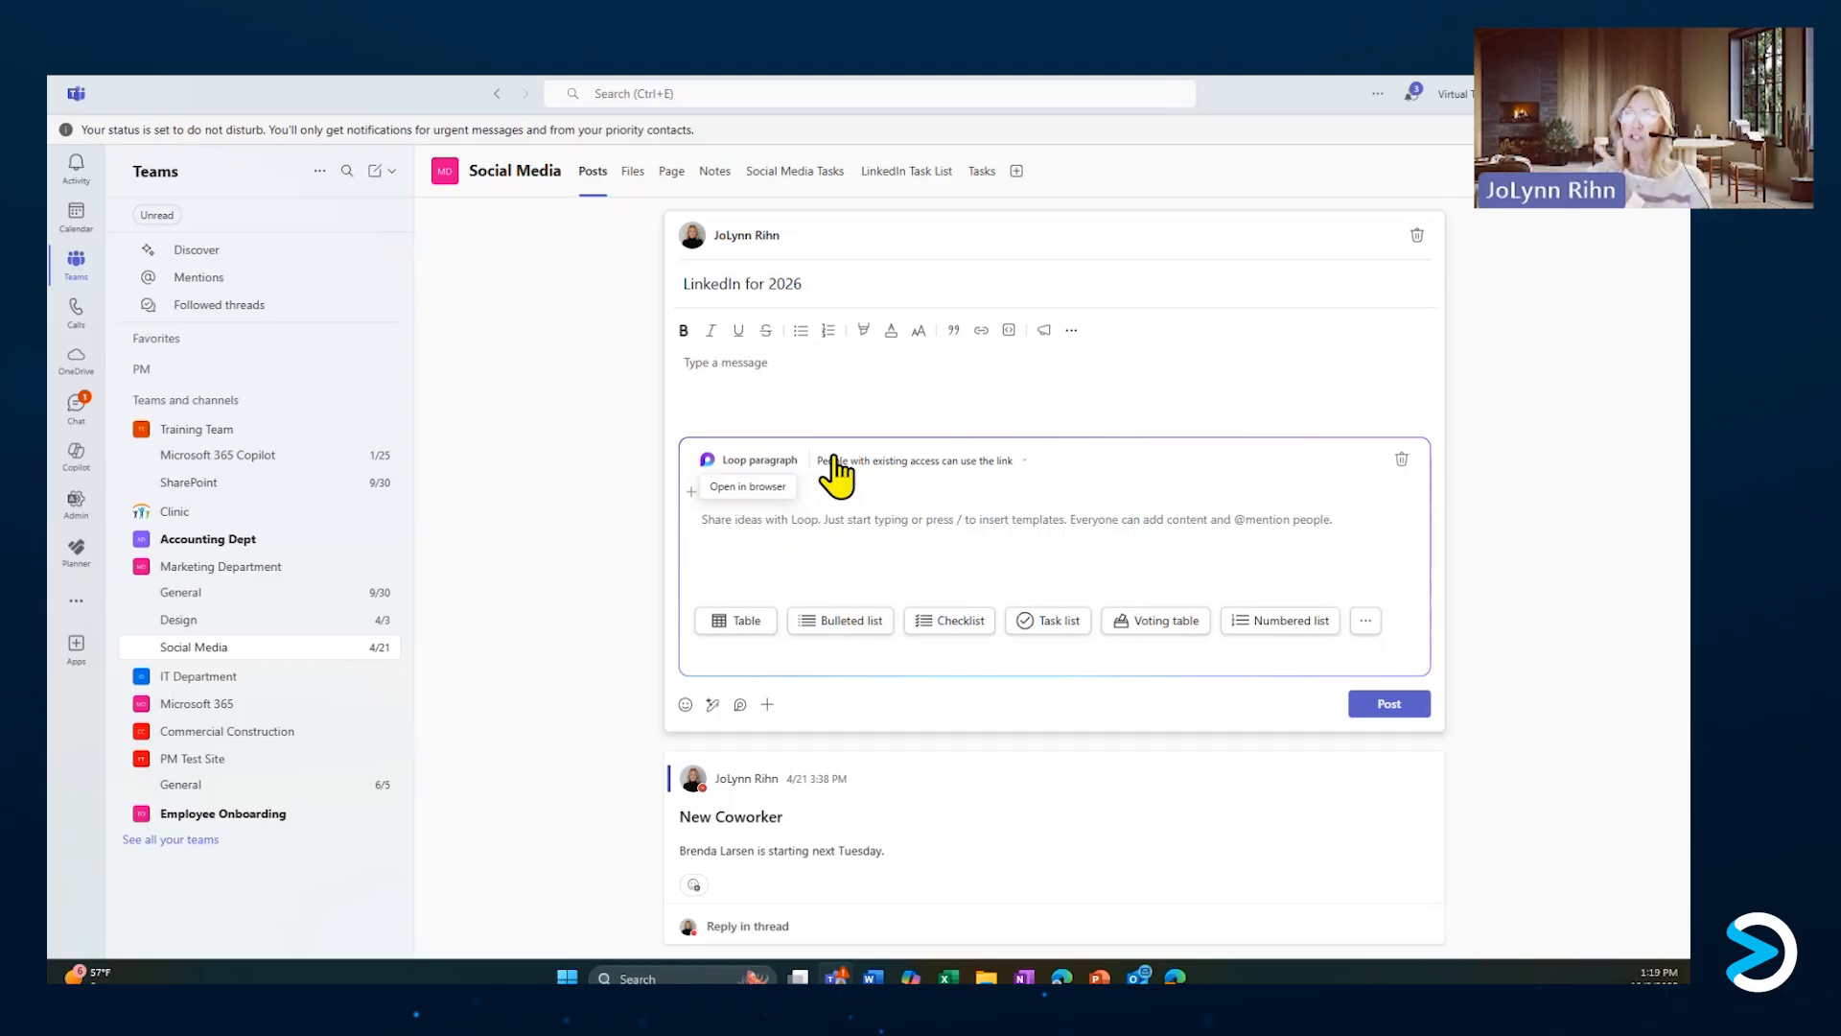
{"action": "left_click", "coordinate": [932, 577]}
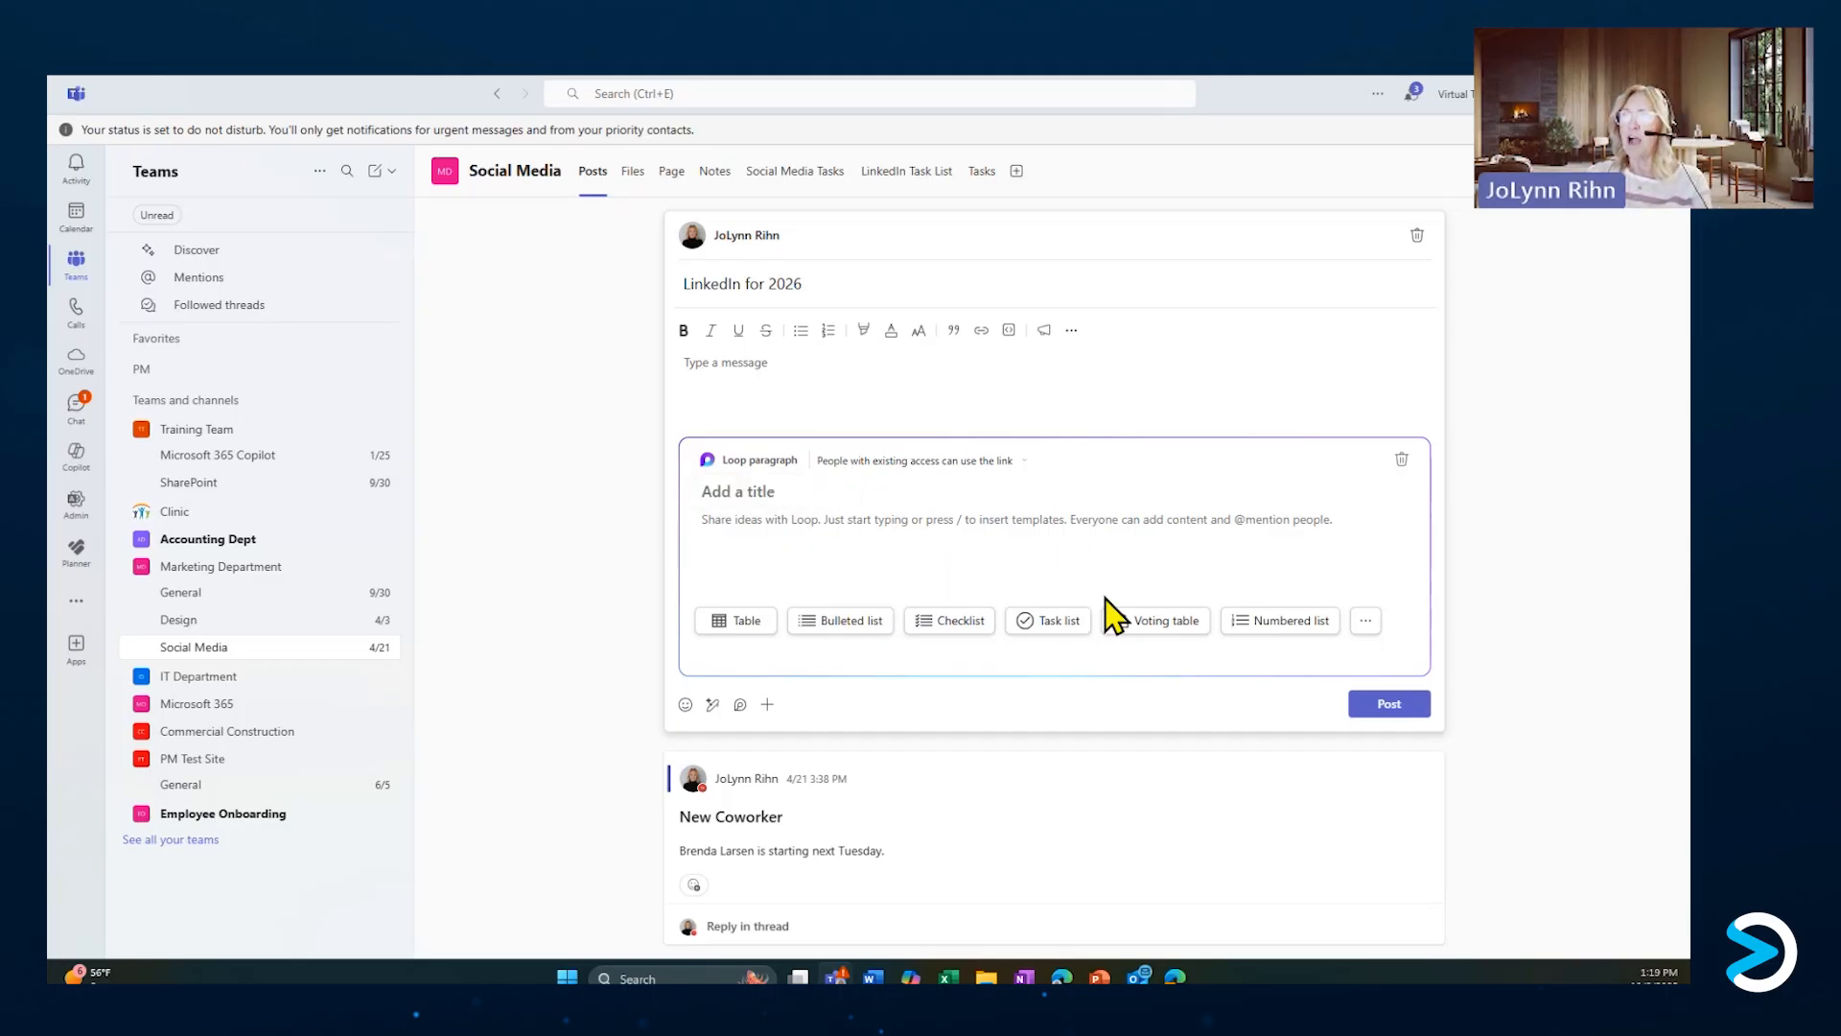
{"action": "left_click", "coordinate": [1178, 623]}
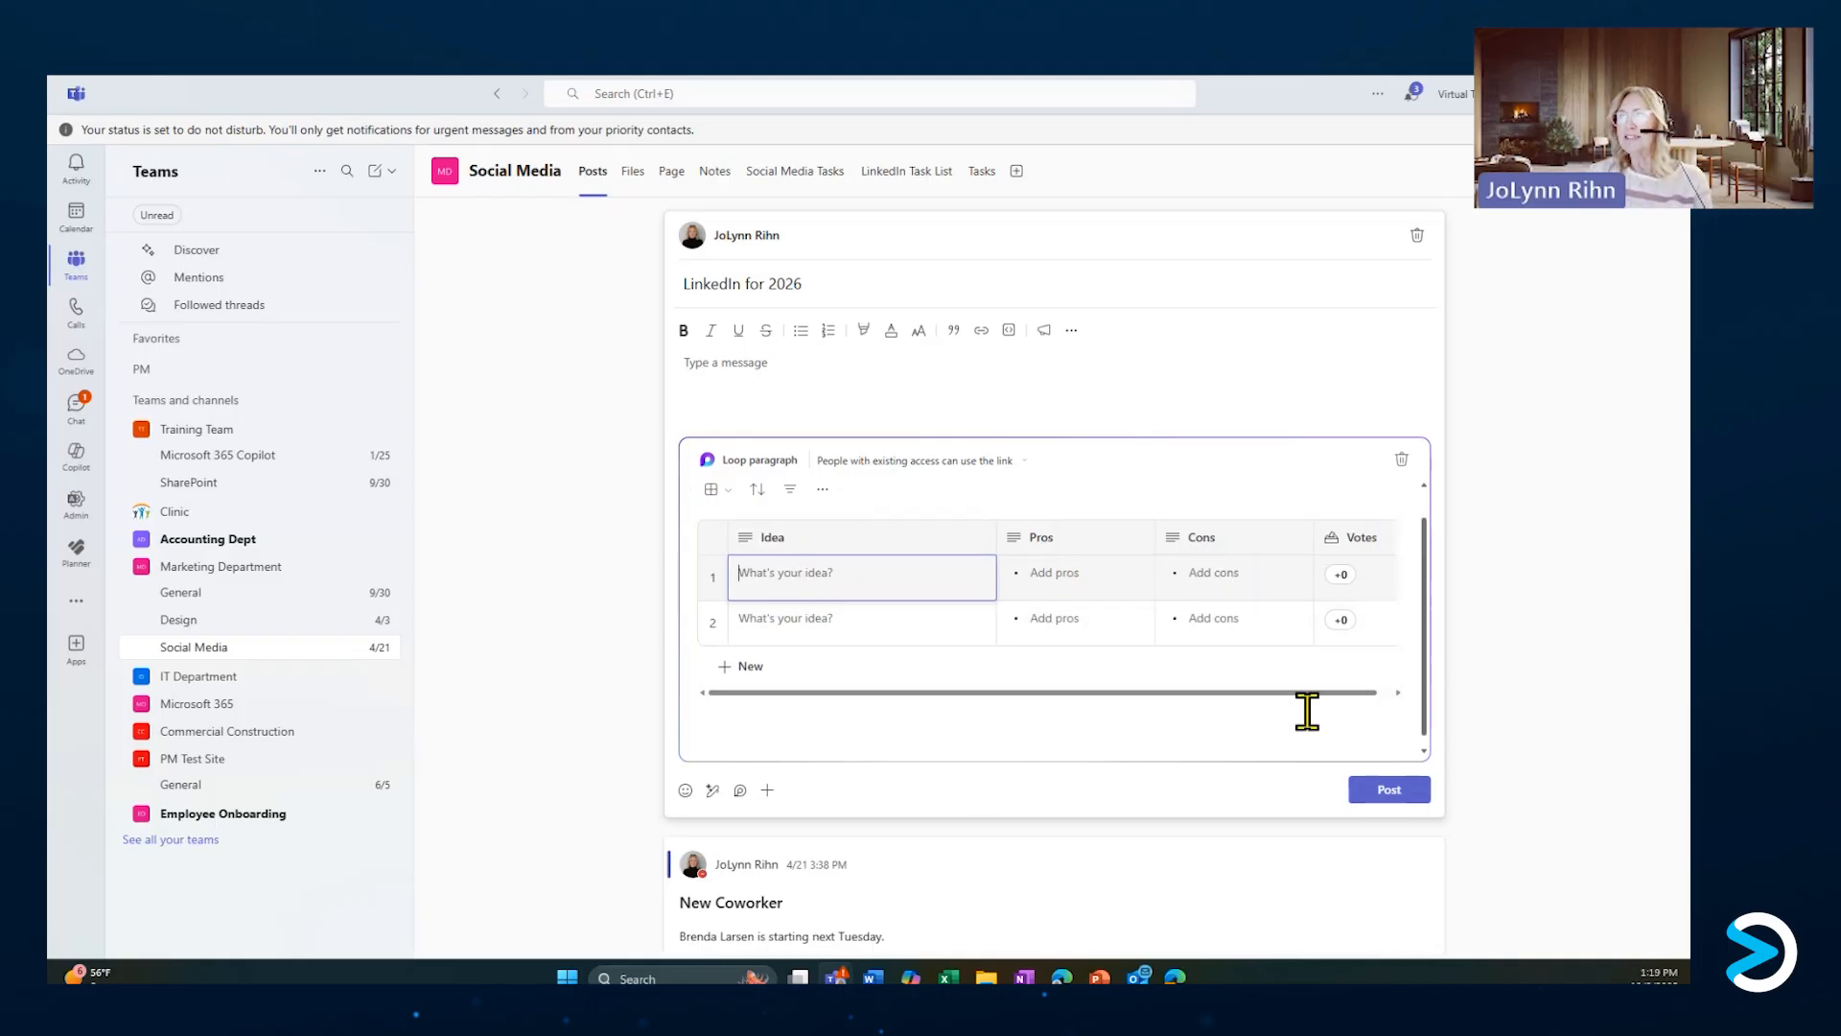
{"action": "left_click_drag", "start_coordinate": [1307, 694], "coordinate": [1363, 695]}
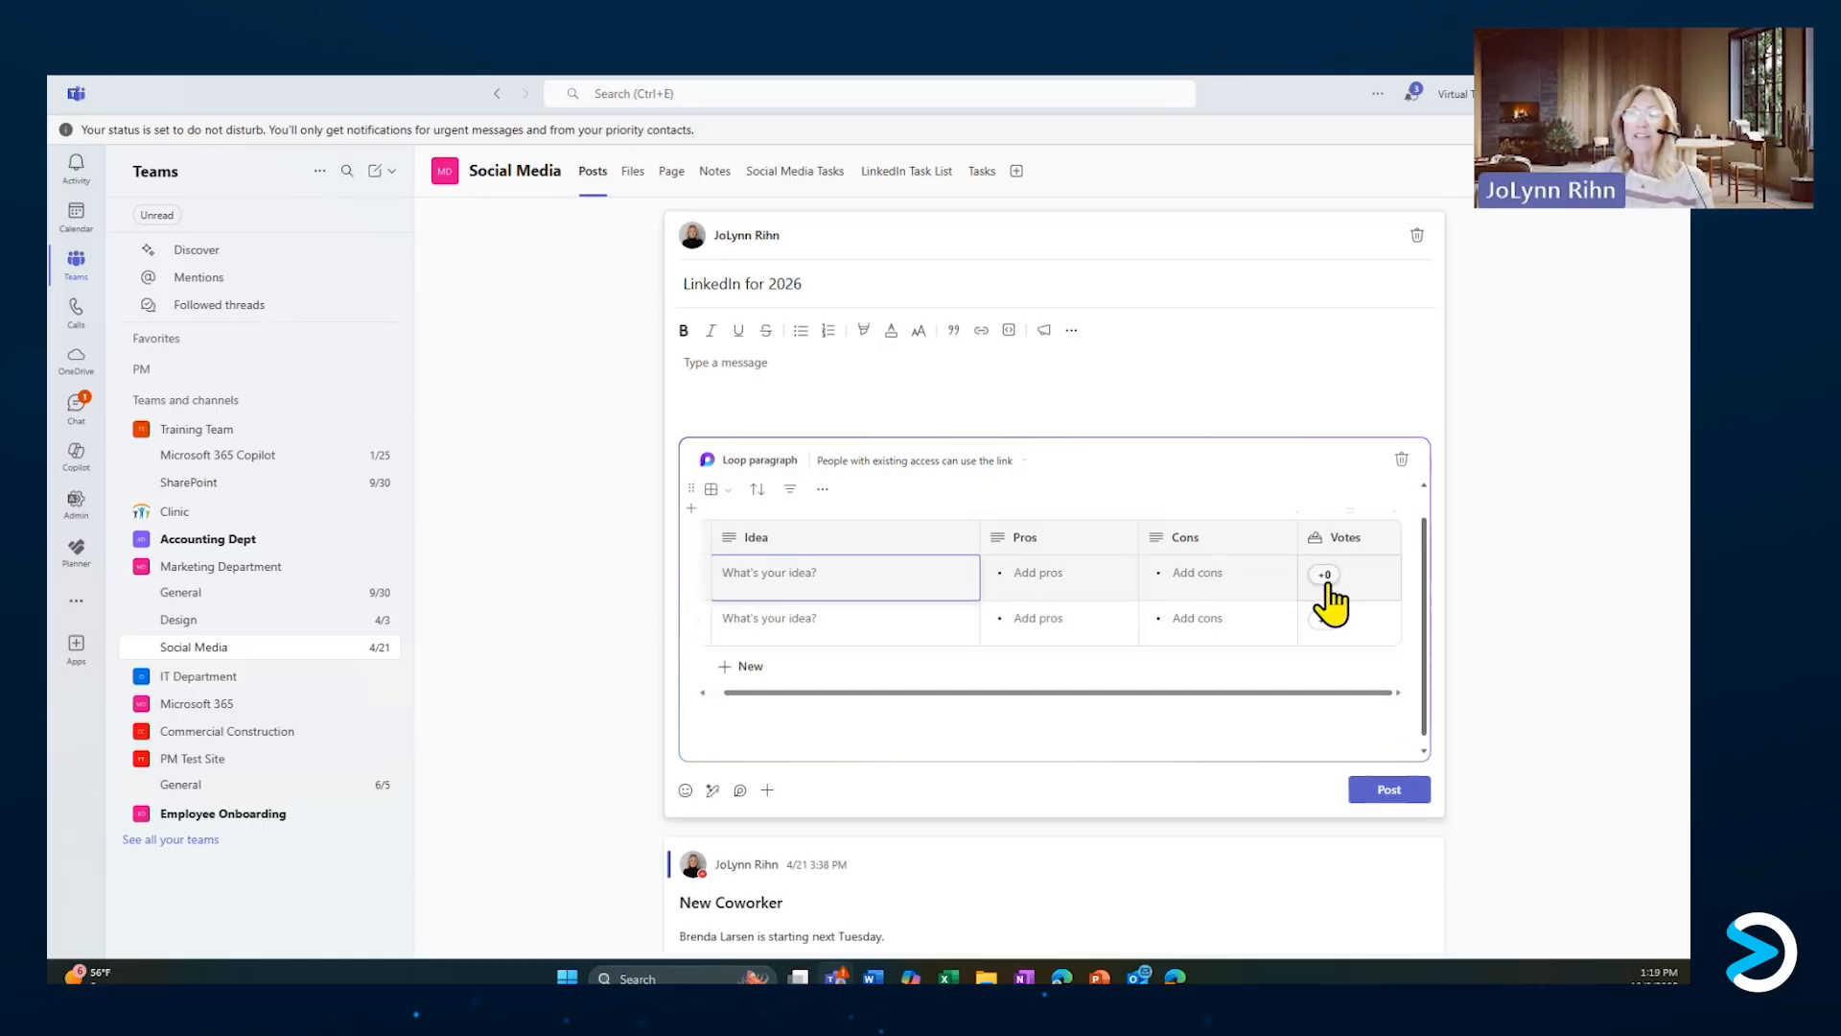
{"action": "left_click_drag", "start_coordinate": [1200, 700], "coordinate": [1101, 698]}
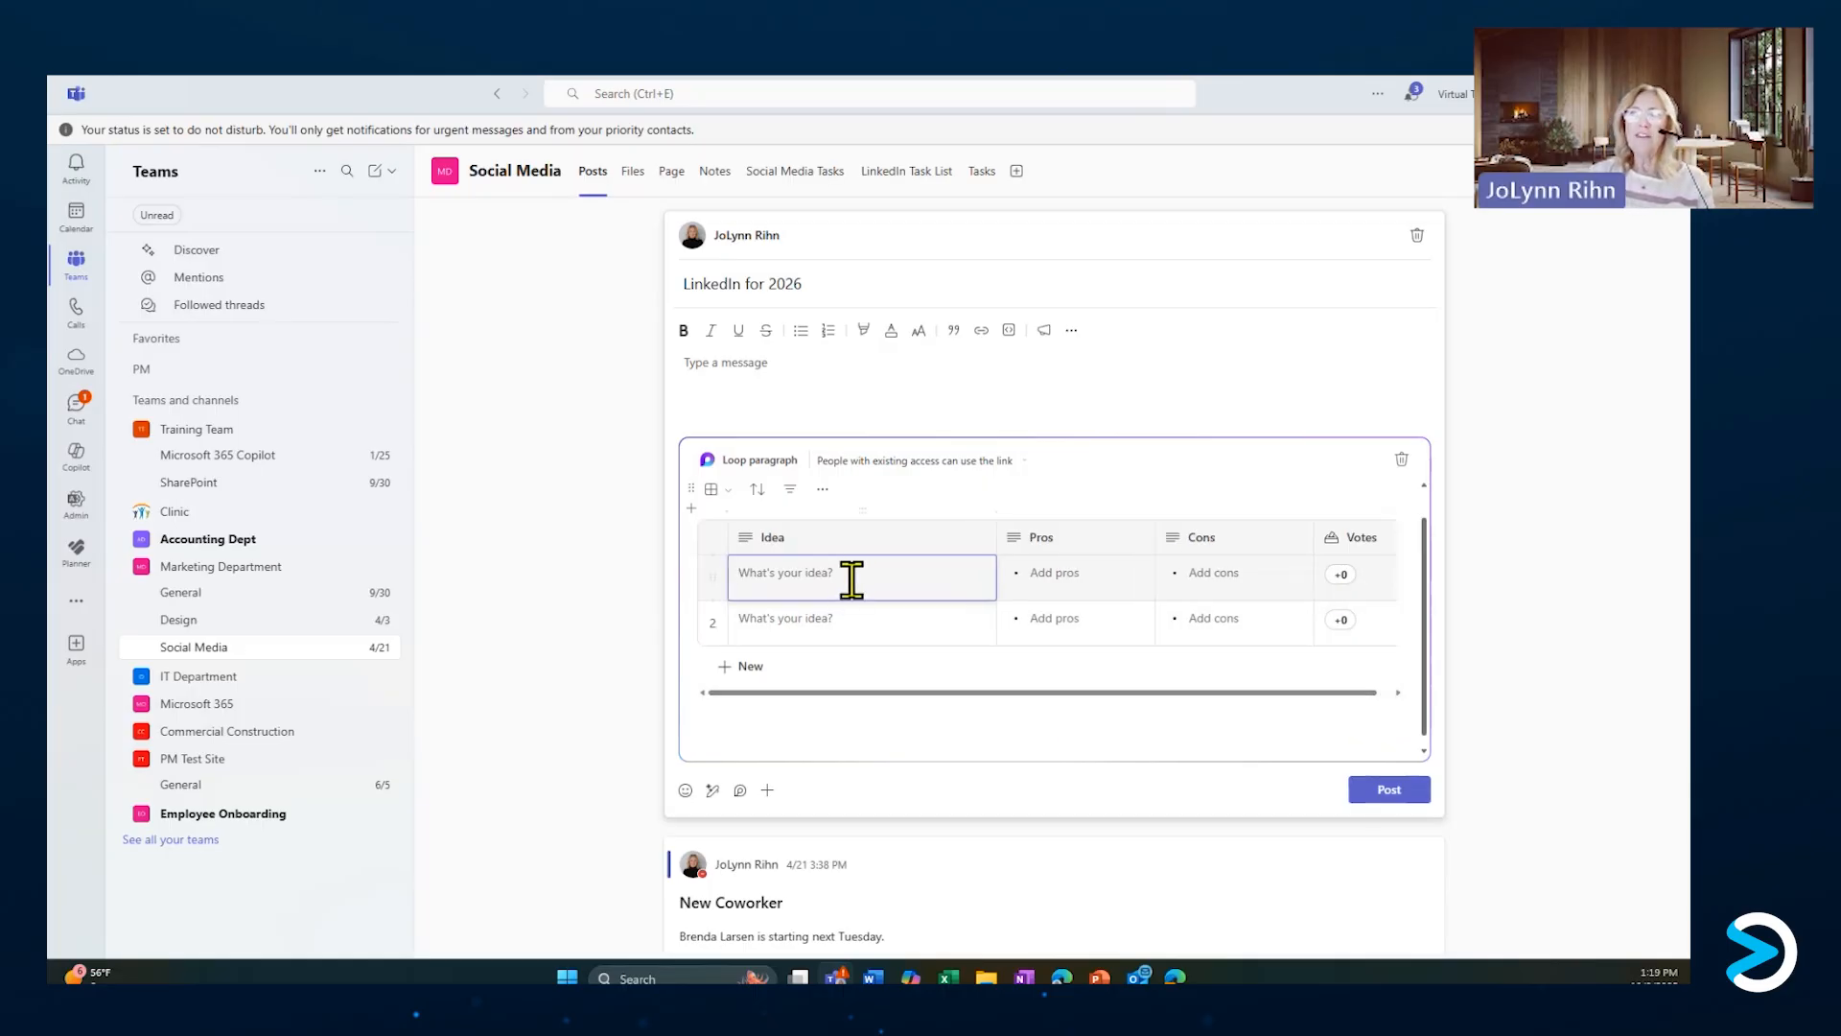
Enter "More blog post on using our product" as the first idea in the voting table.
{"action": "type", "text": "M"}
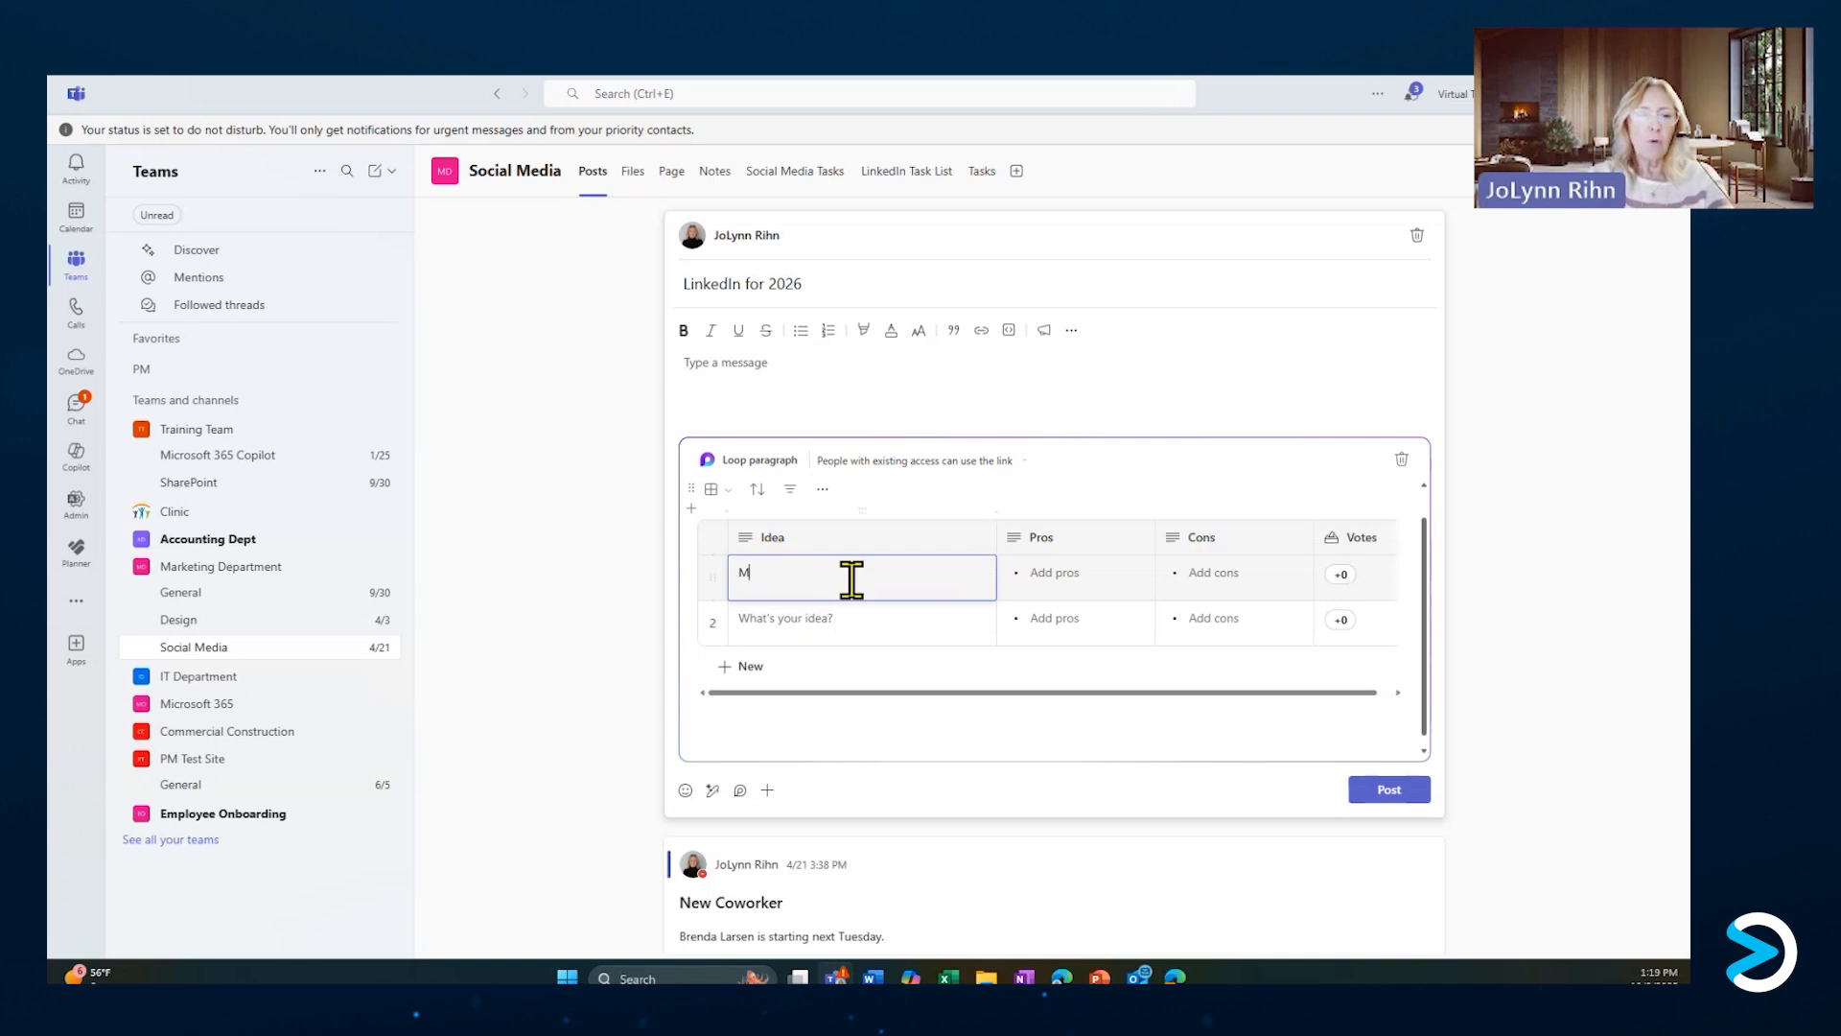
{"action": "type", "text": "ore blog"}
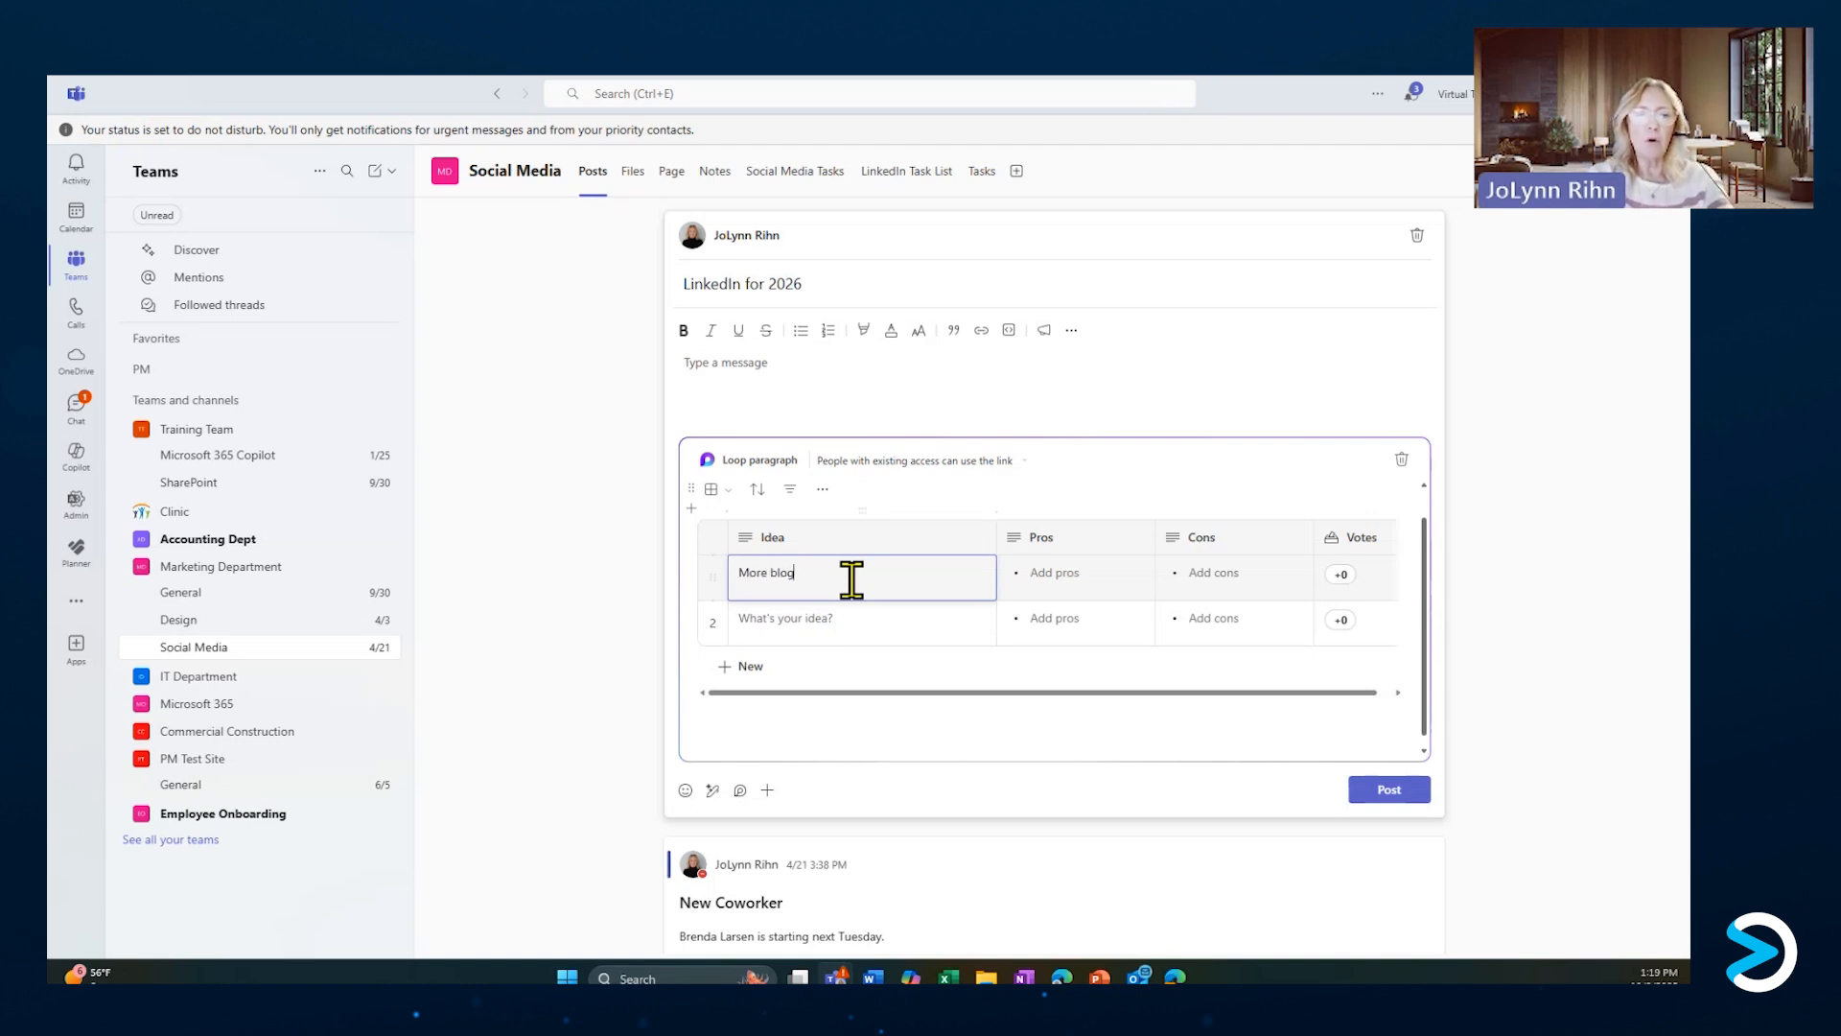
{"action": "type", "text": " post on"}
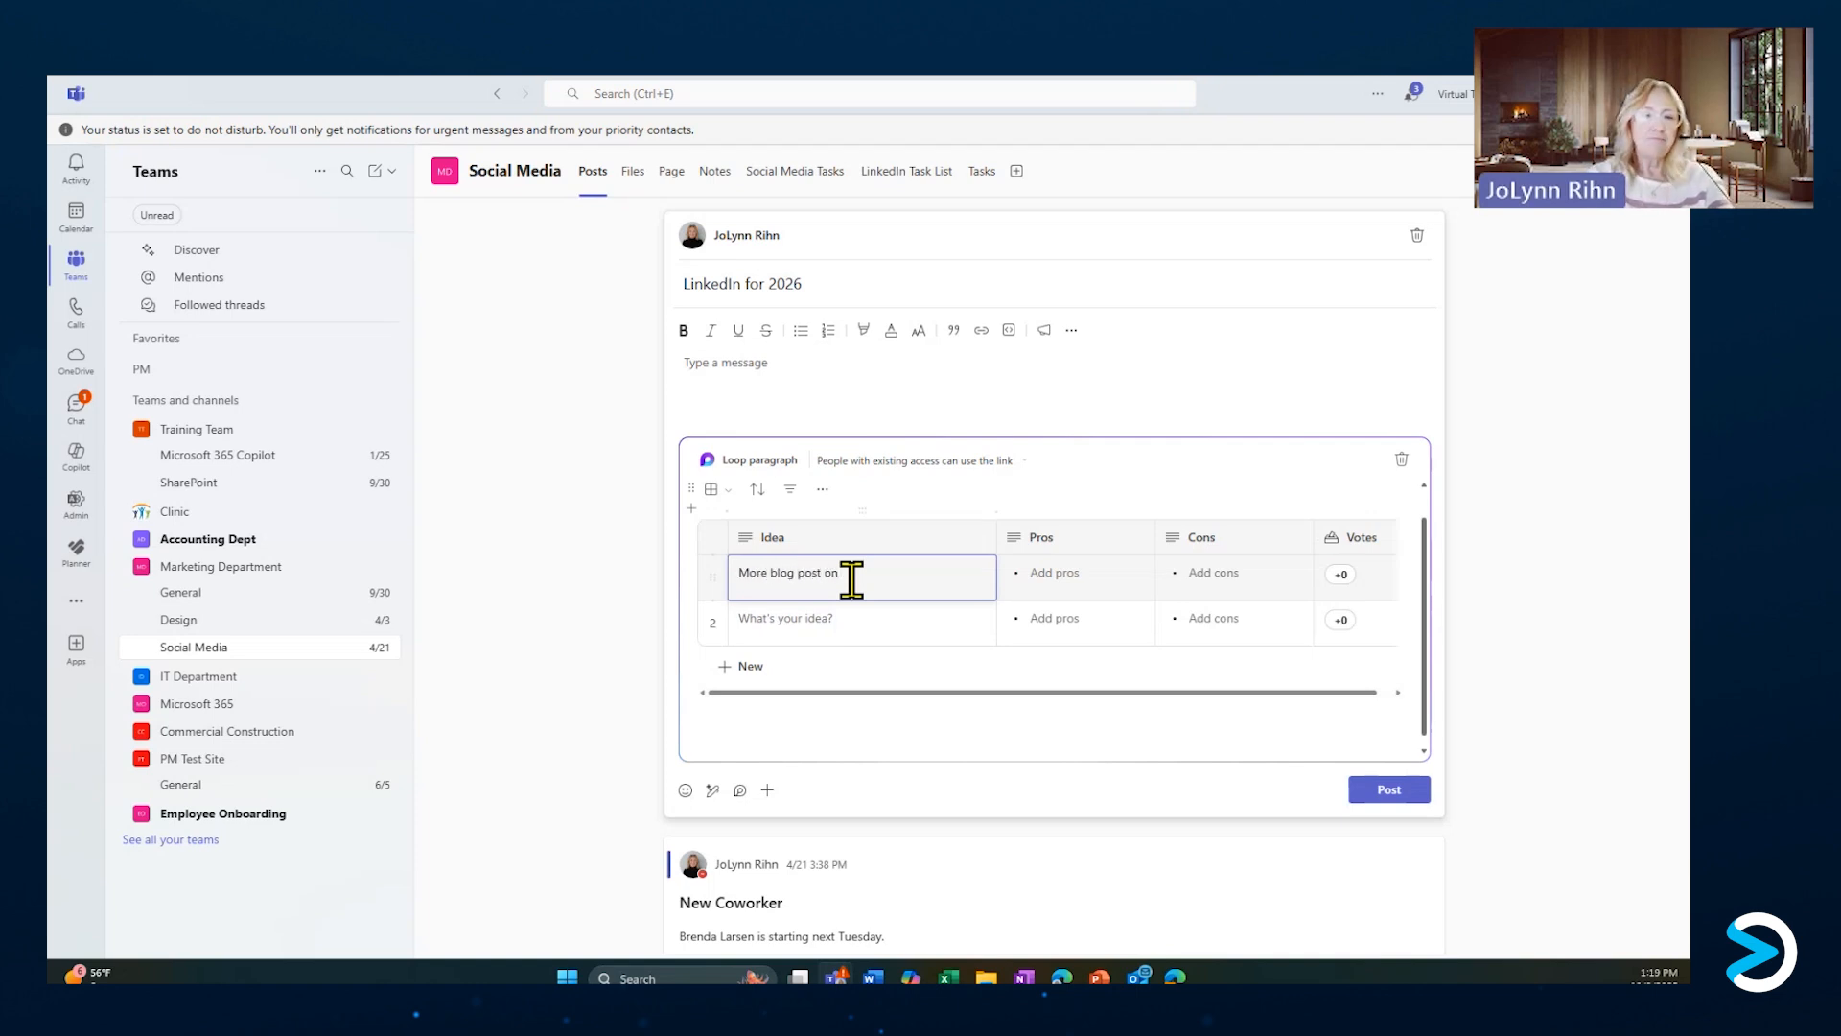
{"action": "type", "text": " using ou"}
{"action": "type", "text": "r product"}
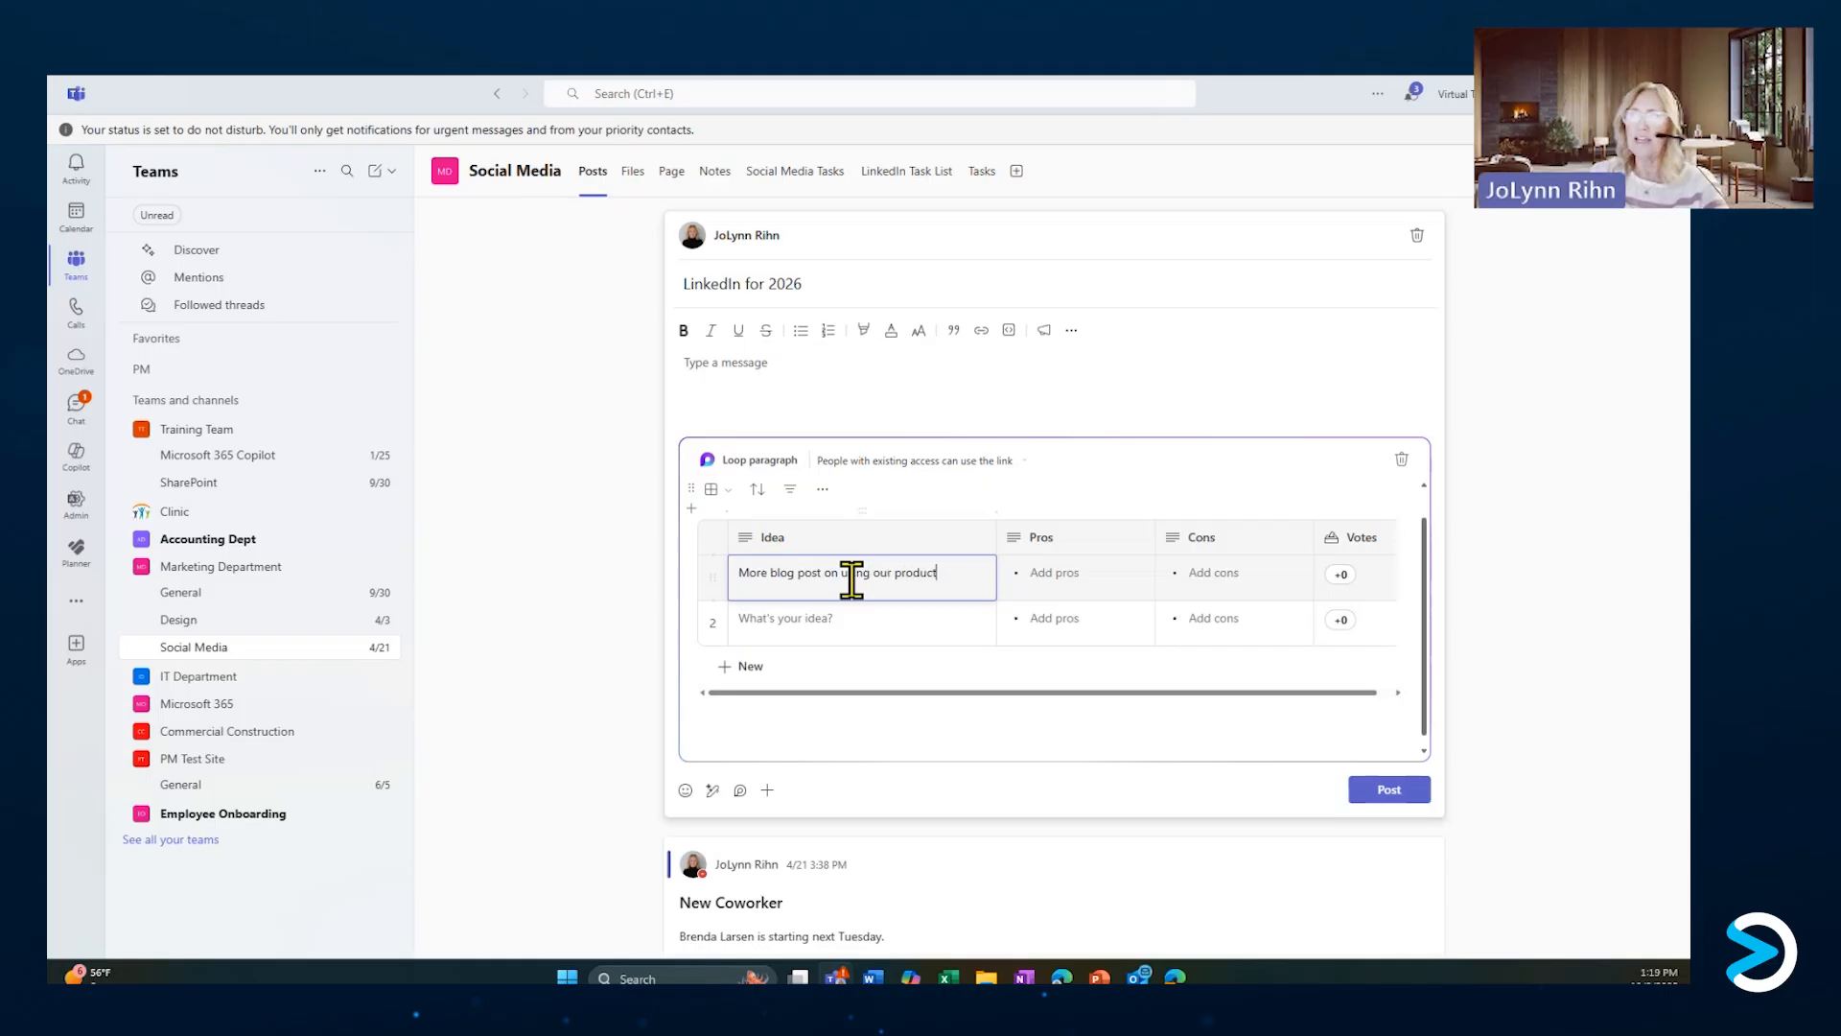
Add "more customer" as the pro and "nothing" as the con for the first idea.
{"action": "key", "text": "Tab"}
{"action": "type", "text": "more cu"}
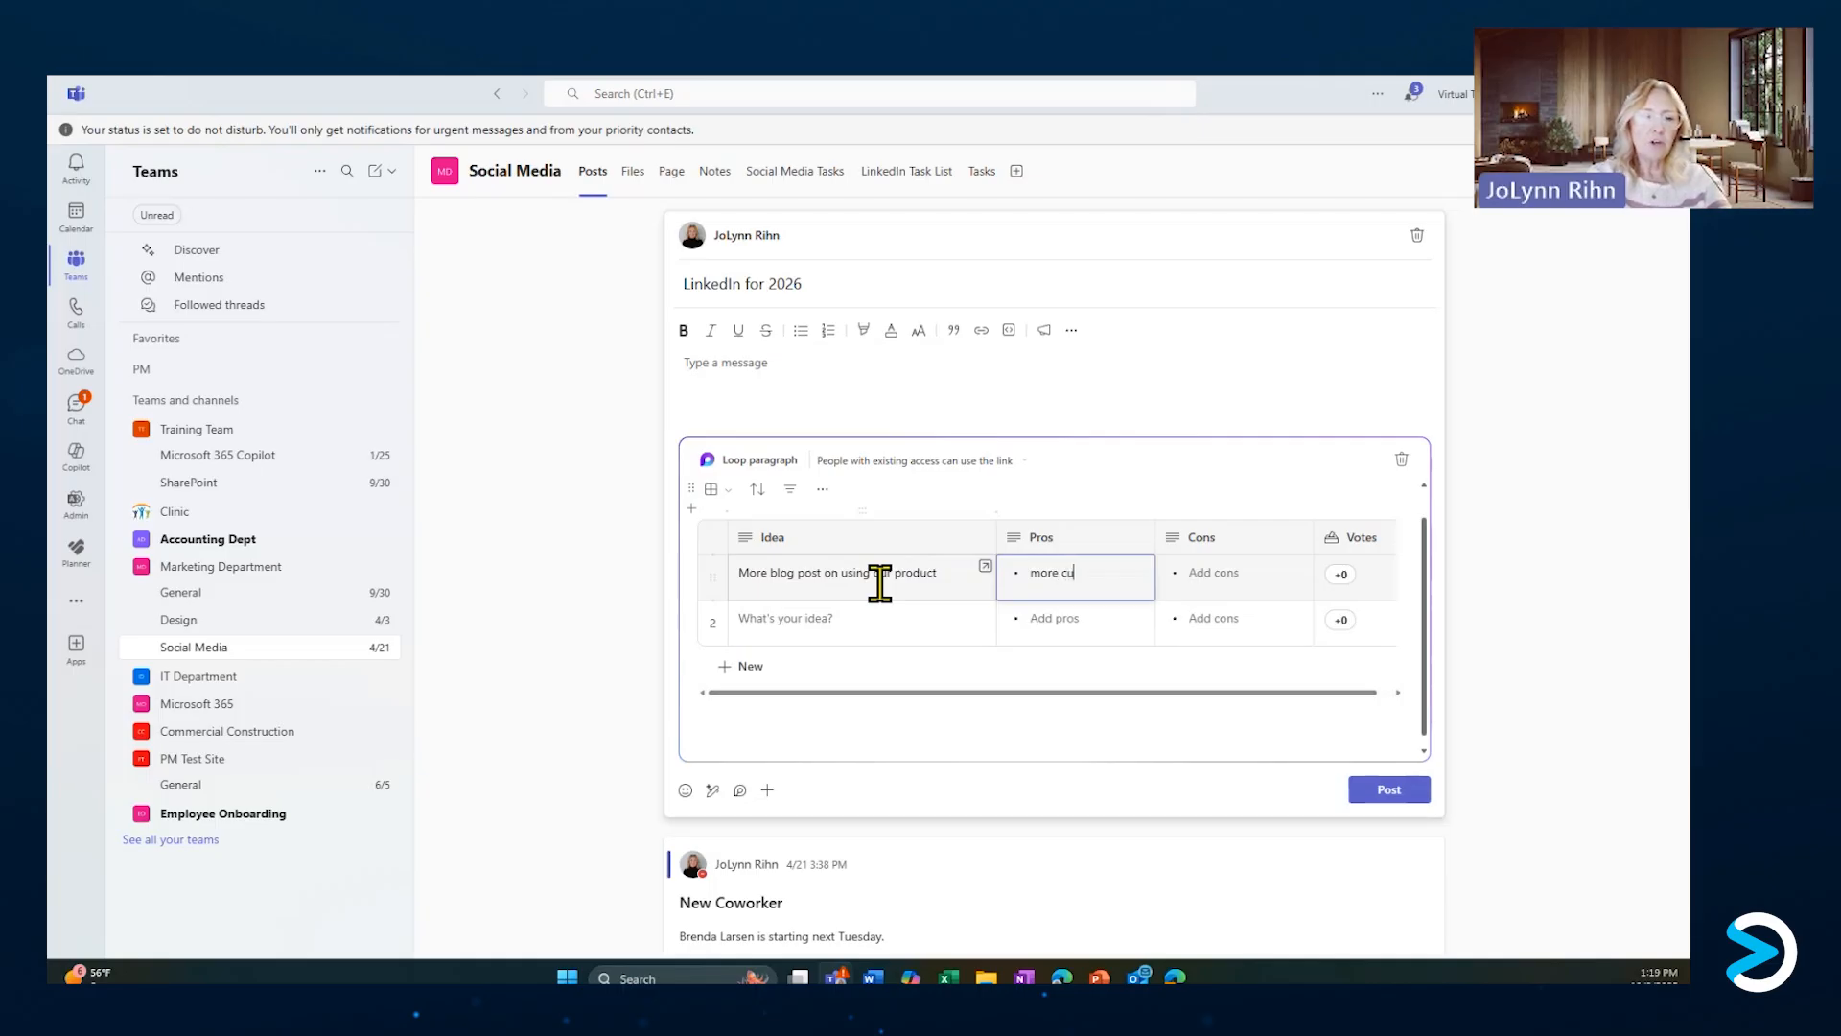
{"action": "type", "text": "stomer"}
{"action": "key", "text": "Tab"}
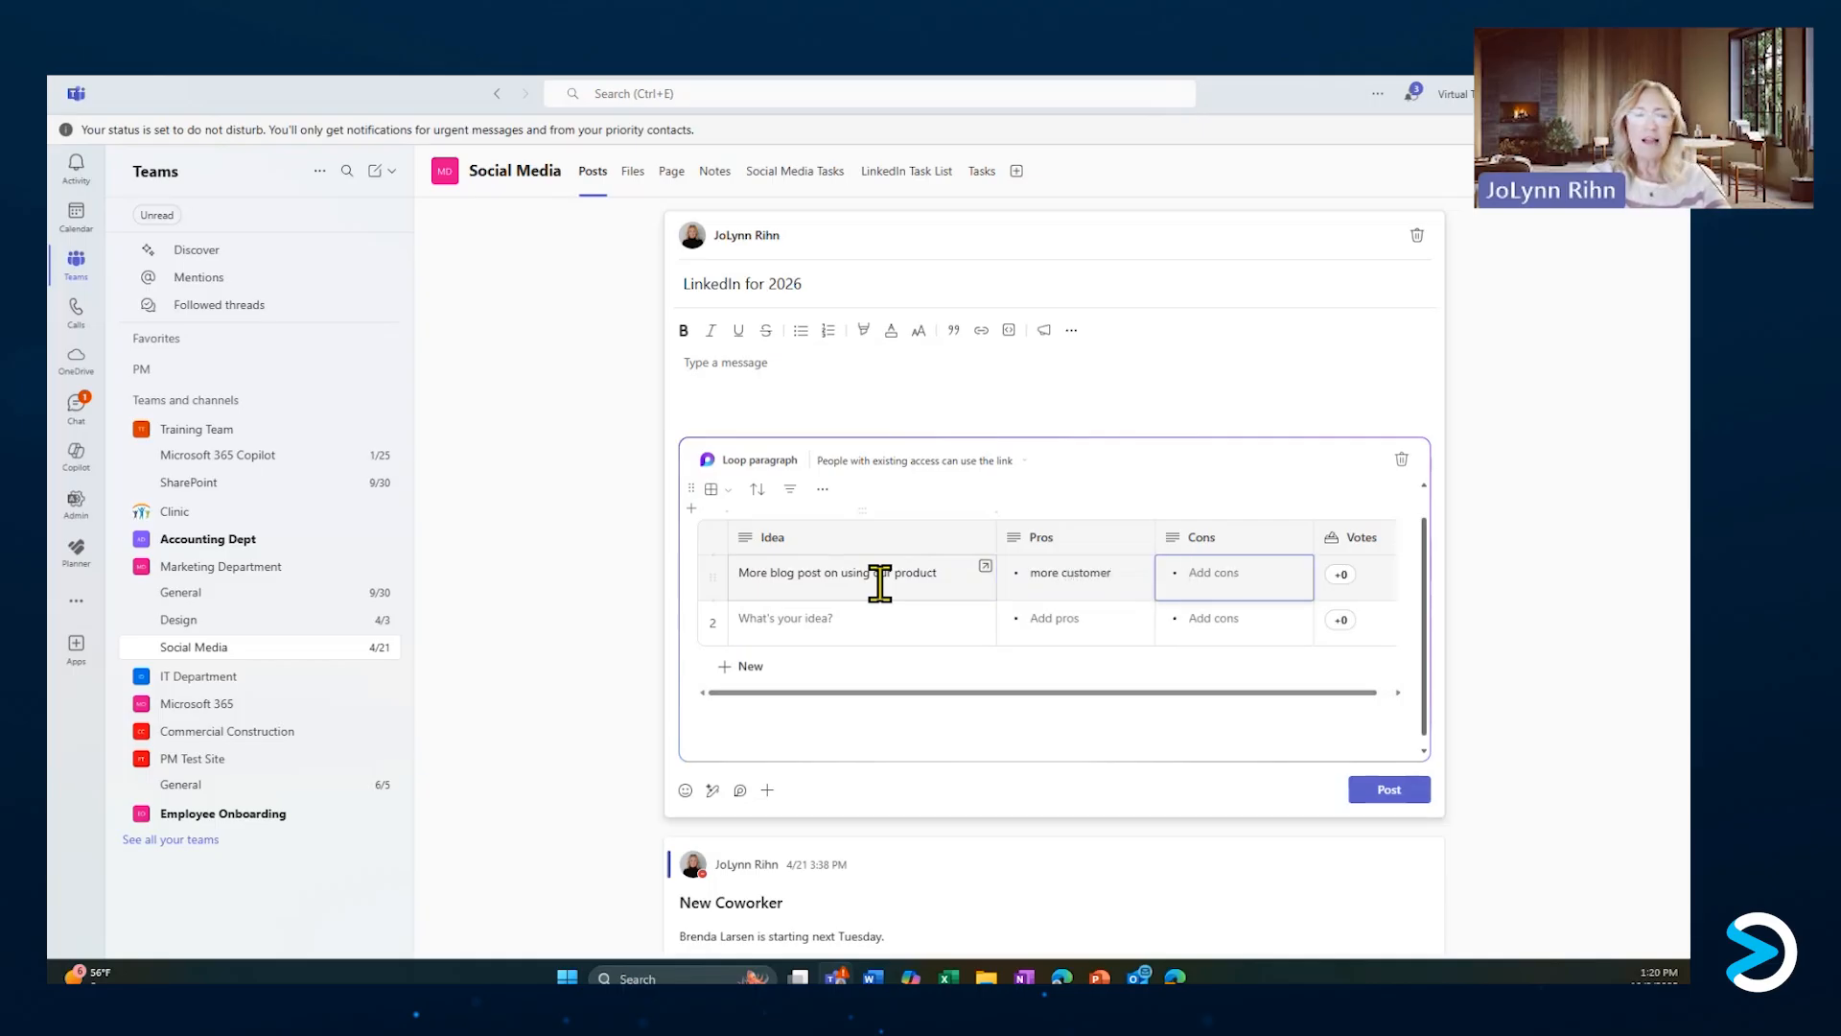
{"action": "type", "text": "nothing"}
{"action": "key", "text": "Tab"}
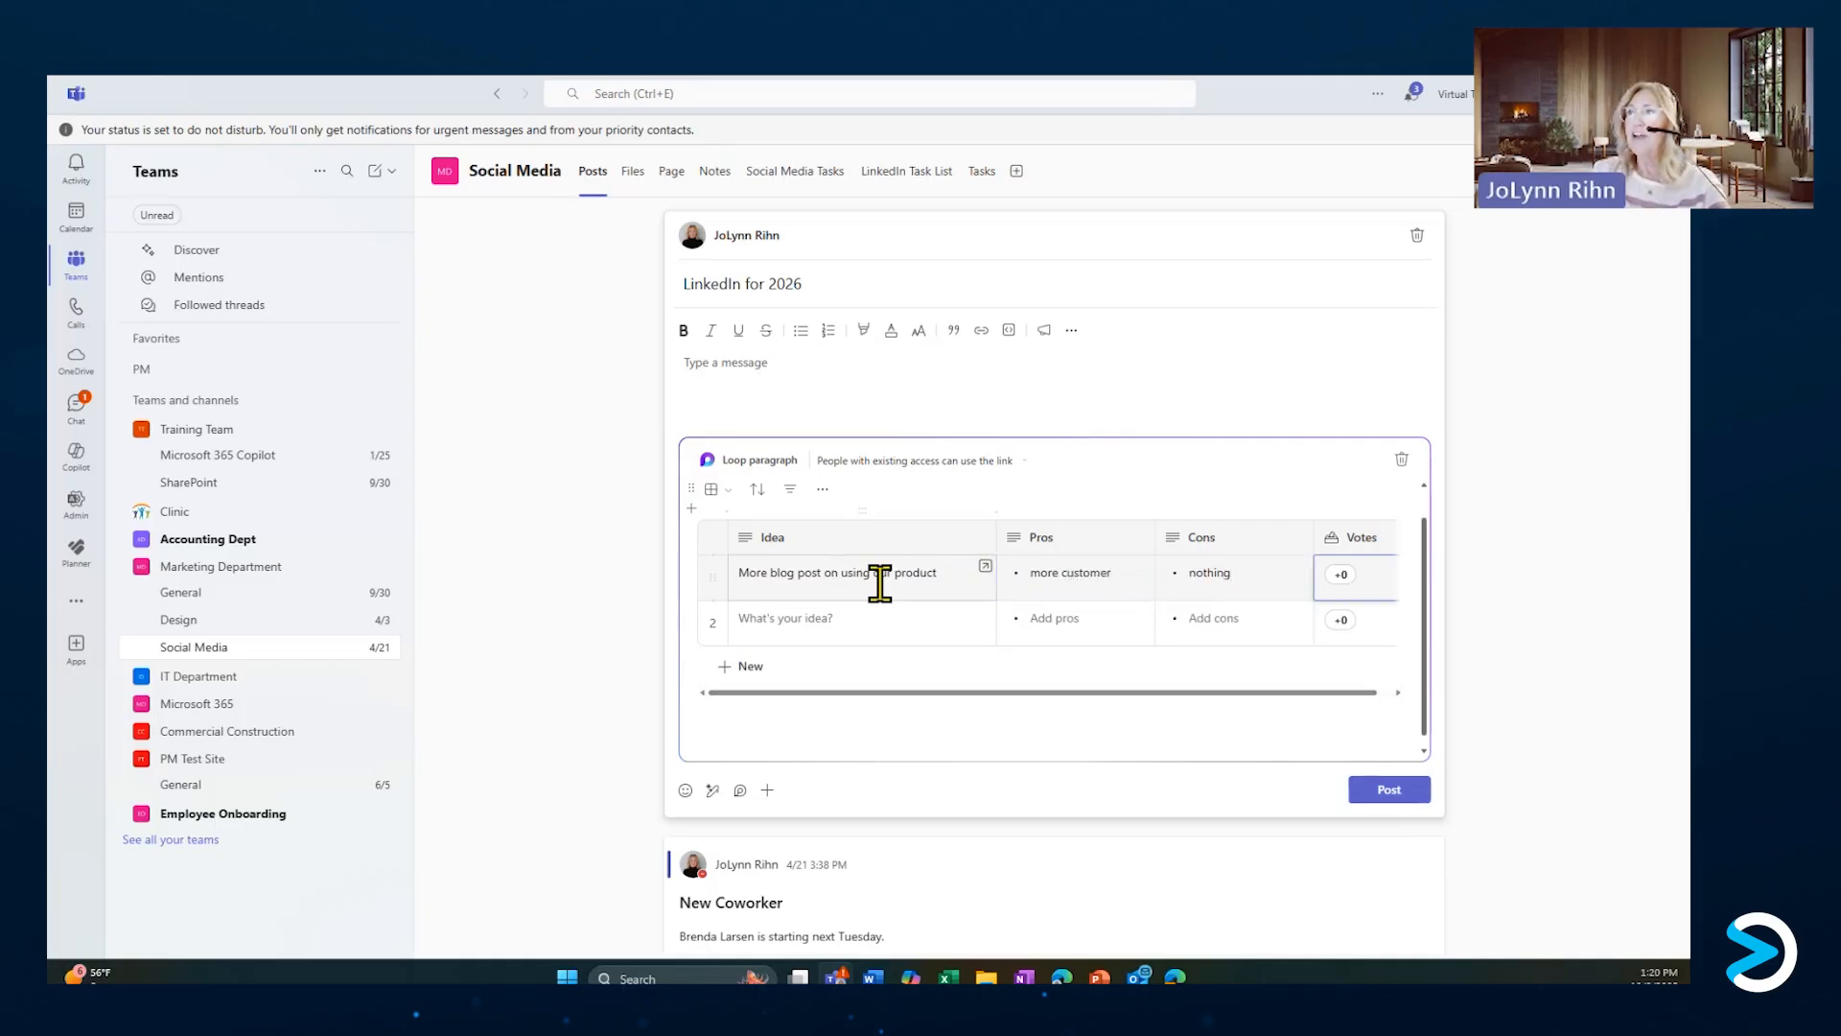
Vote for the first idea and publish the LinkedIn for 2026 post to the channel.
{"action": "left_click", "coordinate": [1333, 582]}
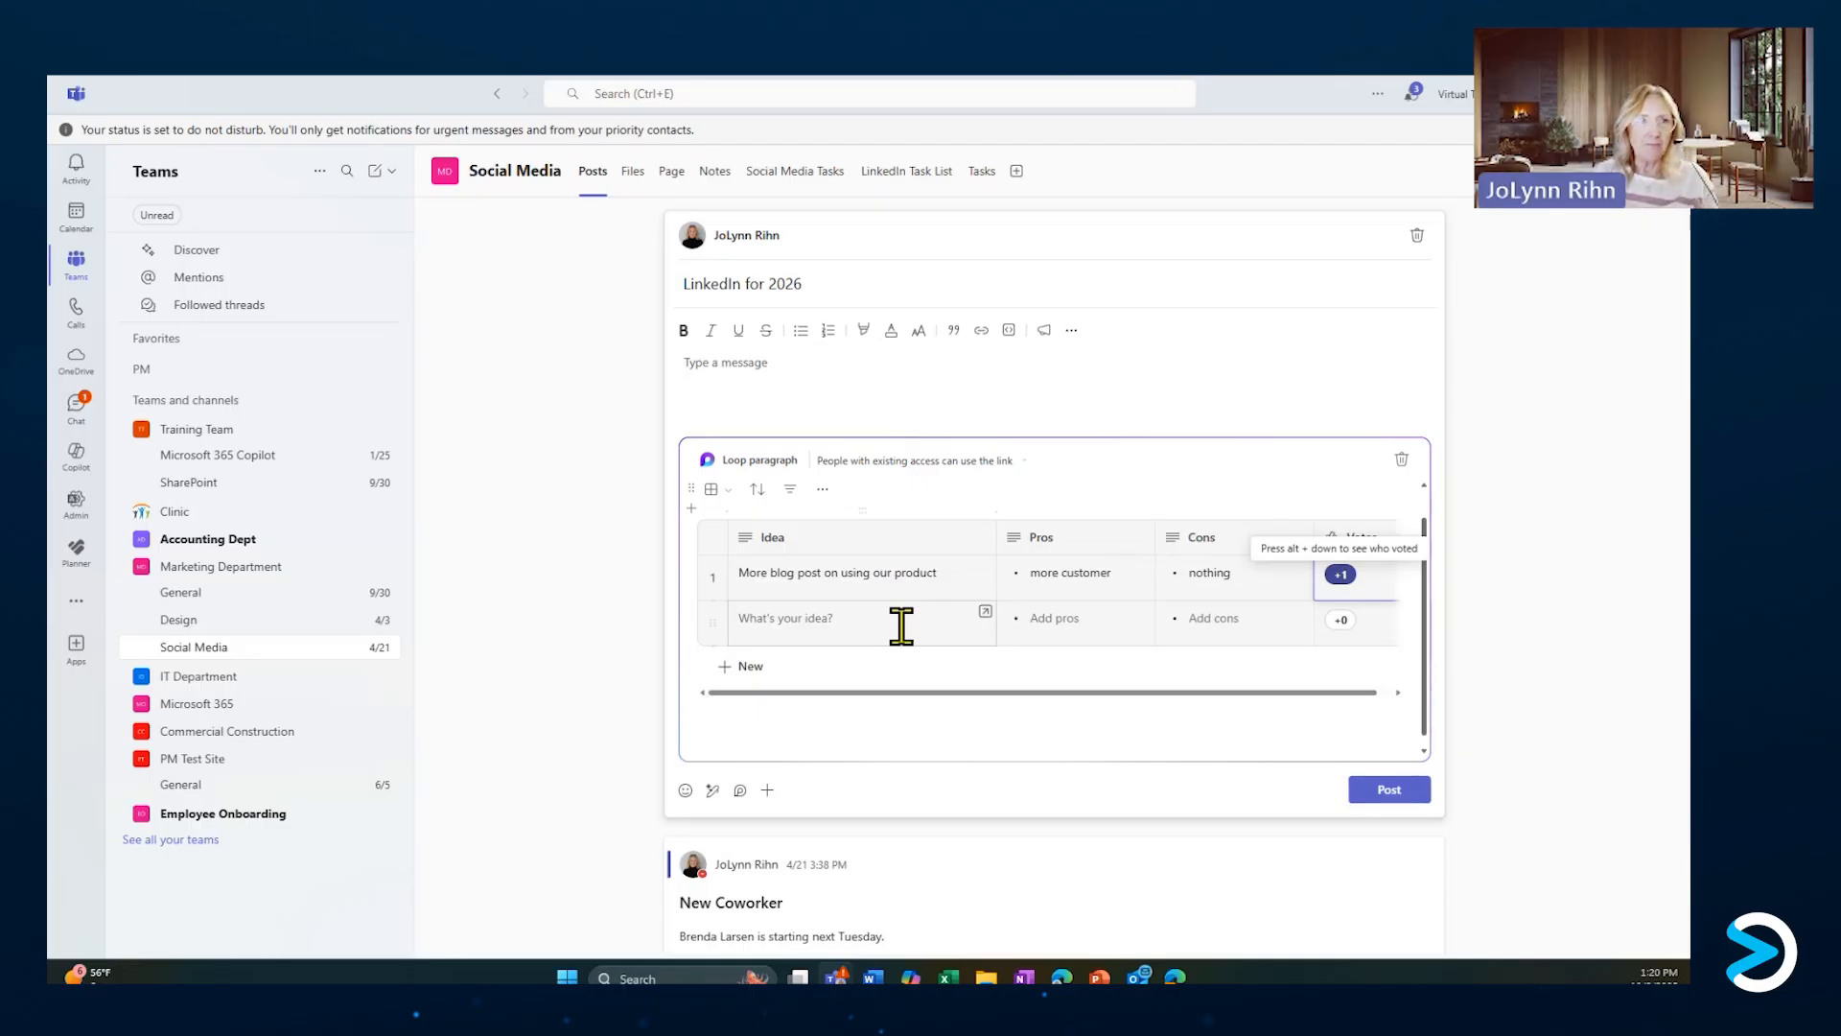
{"action": "left_click", "coordinate": [1379, 790]}
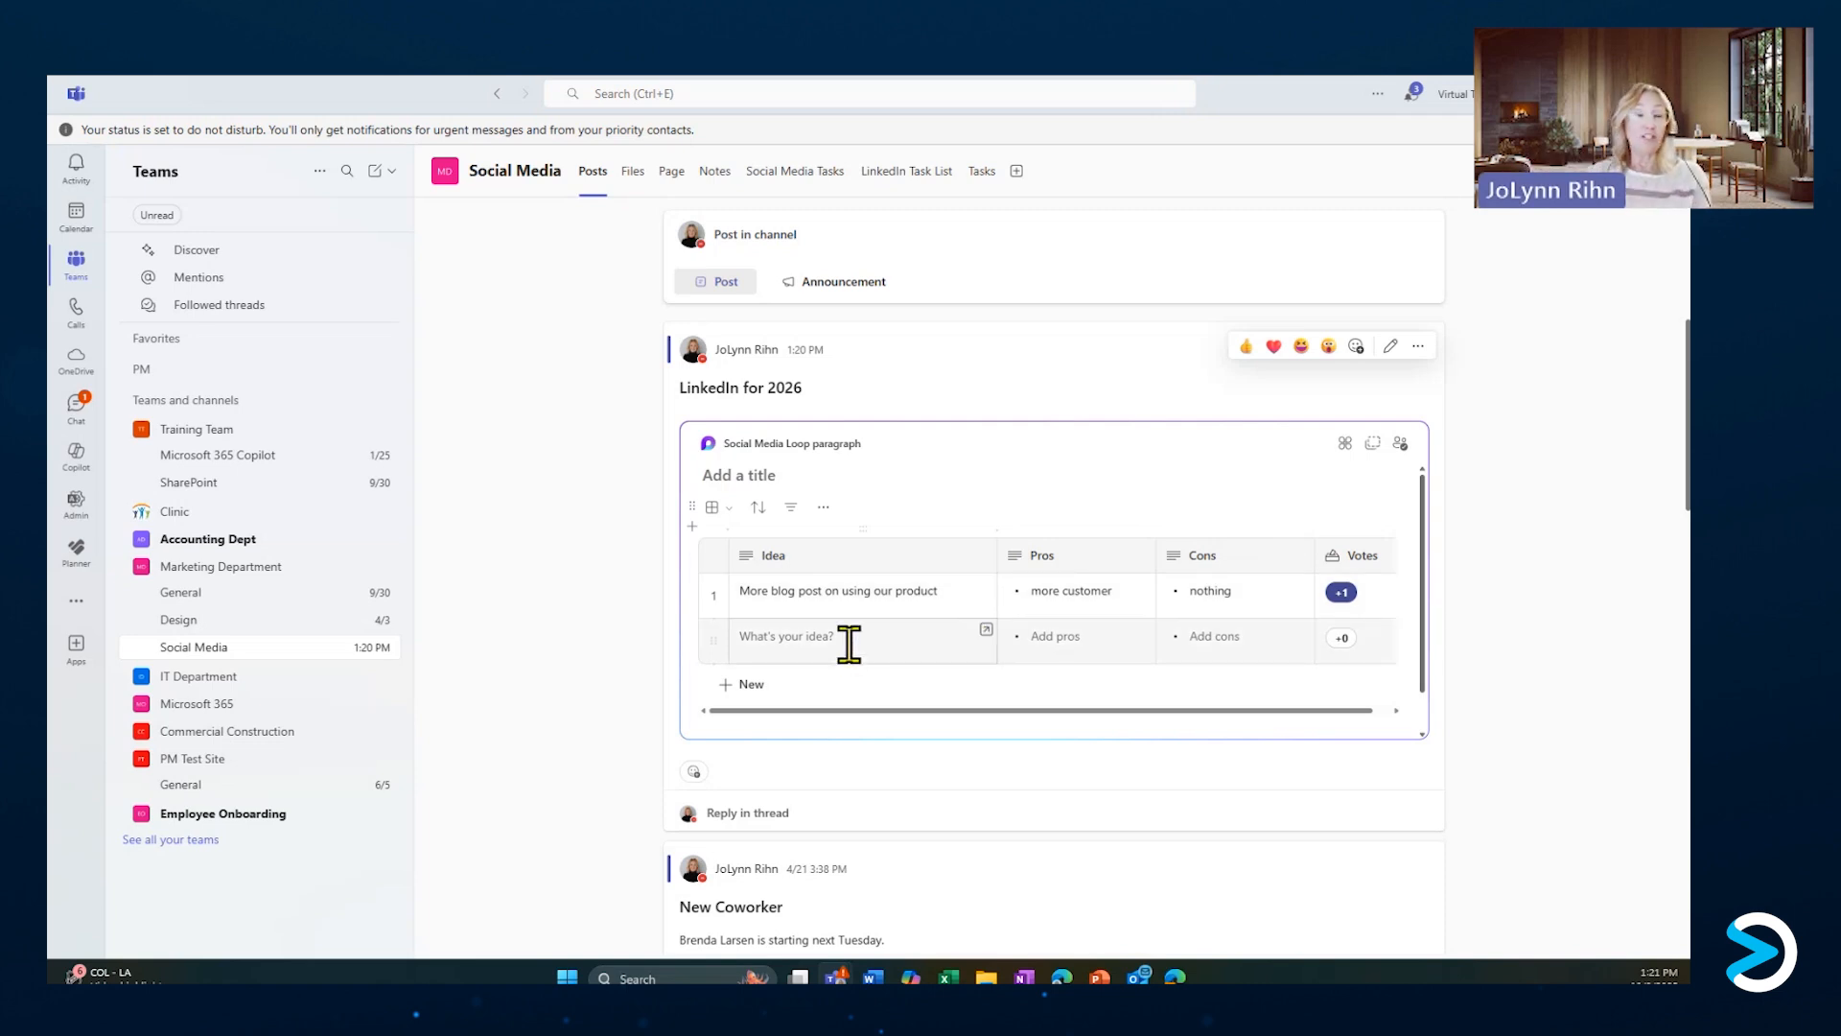
{"action": "scroll", "coordinate": [969, 729], "scroll_direction": "down", "scroll_amount": 2}
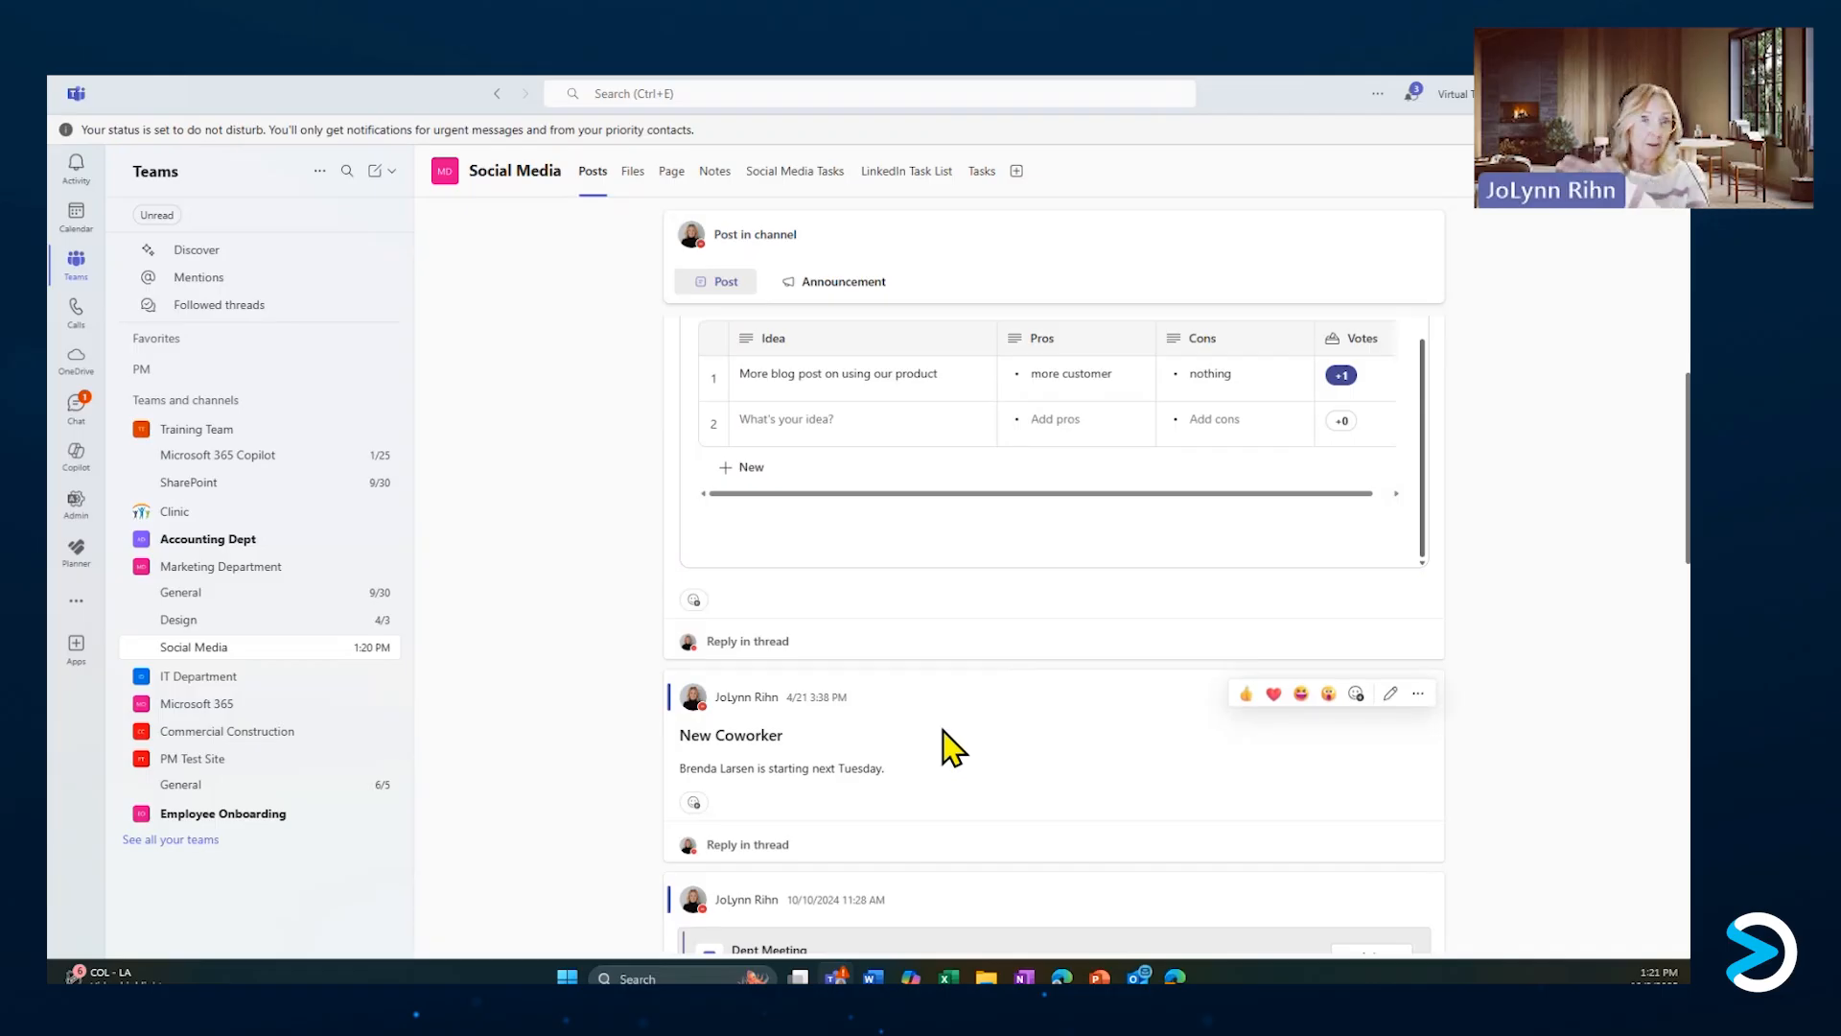
Switch to Loop and start a new workspace named "Donations".
{"action": "scroll", "coordinate": [959, 738], "scroll_direction": "down", "scroll_amount": 5}
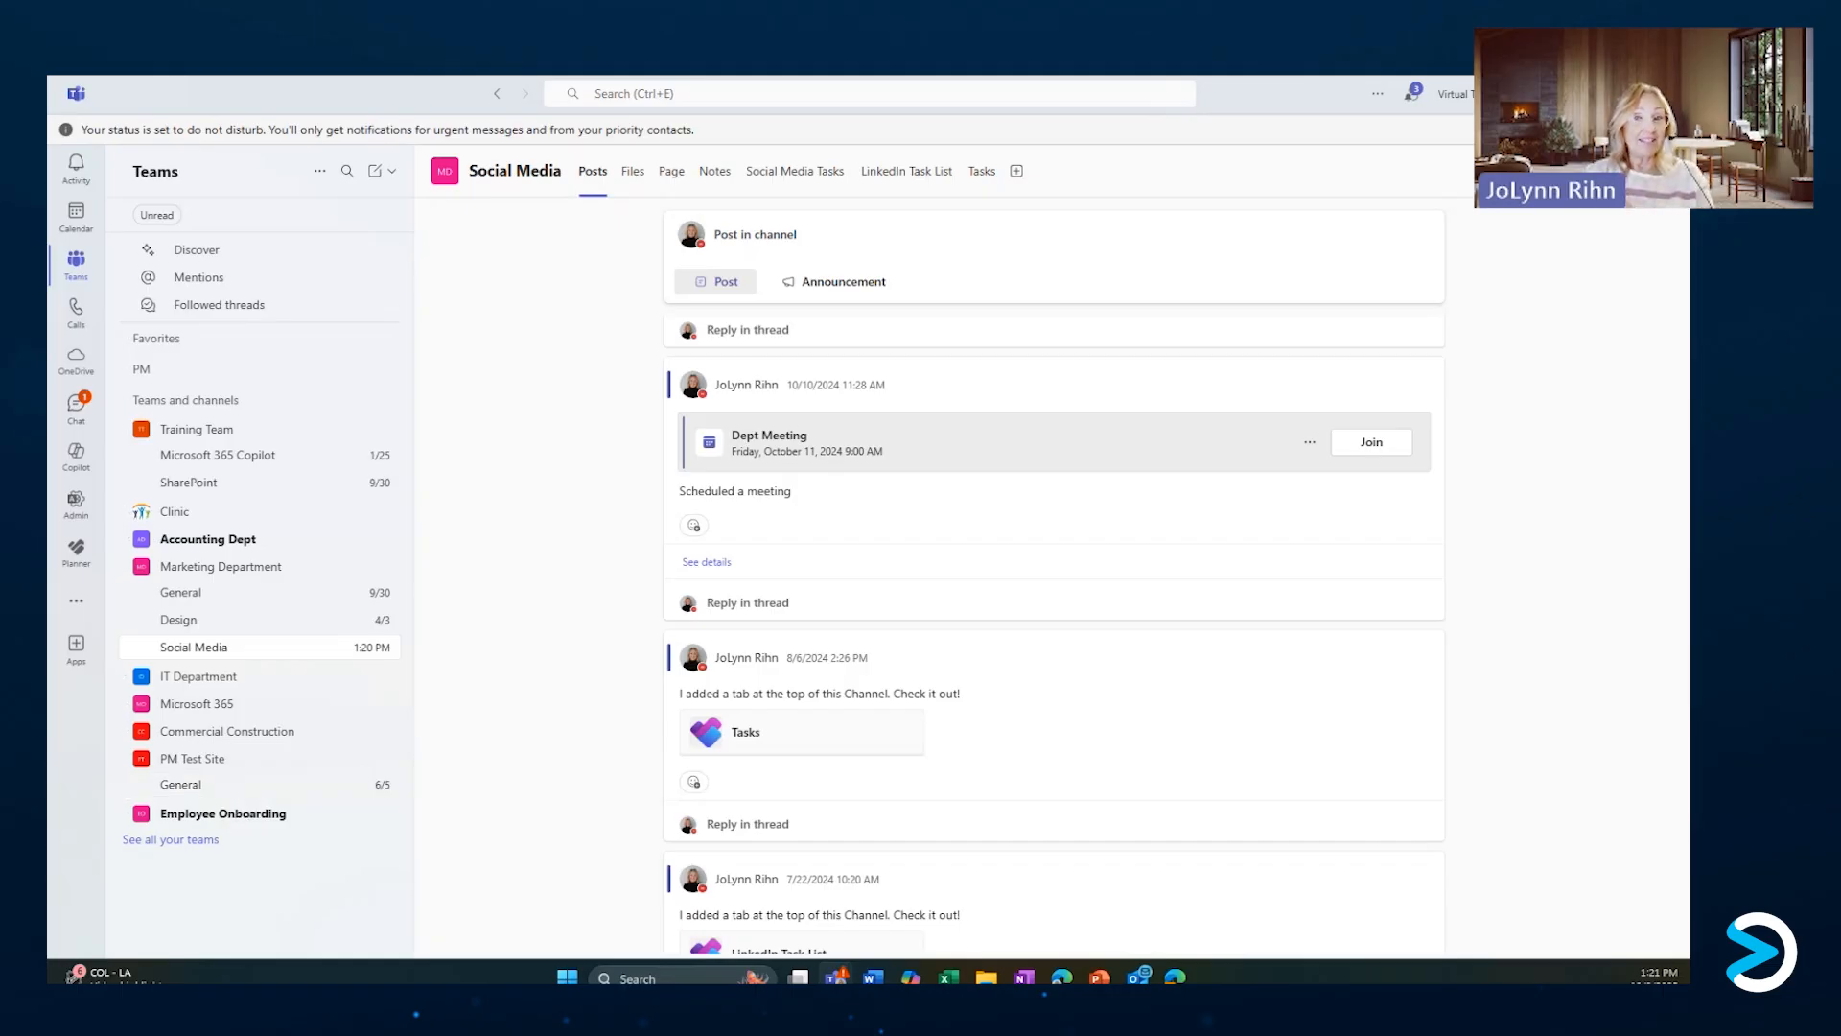
{"action": "key", "text": "alt+Tab"}
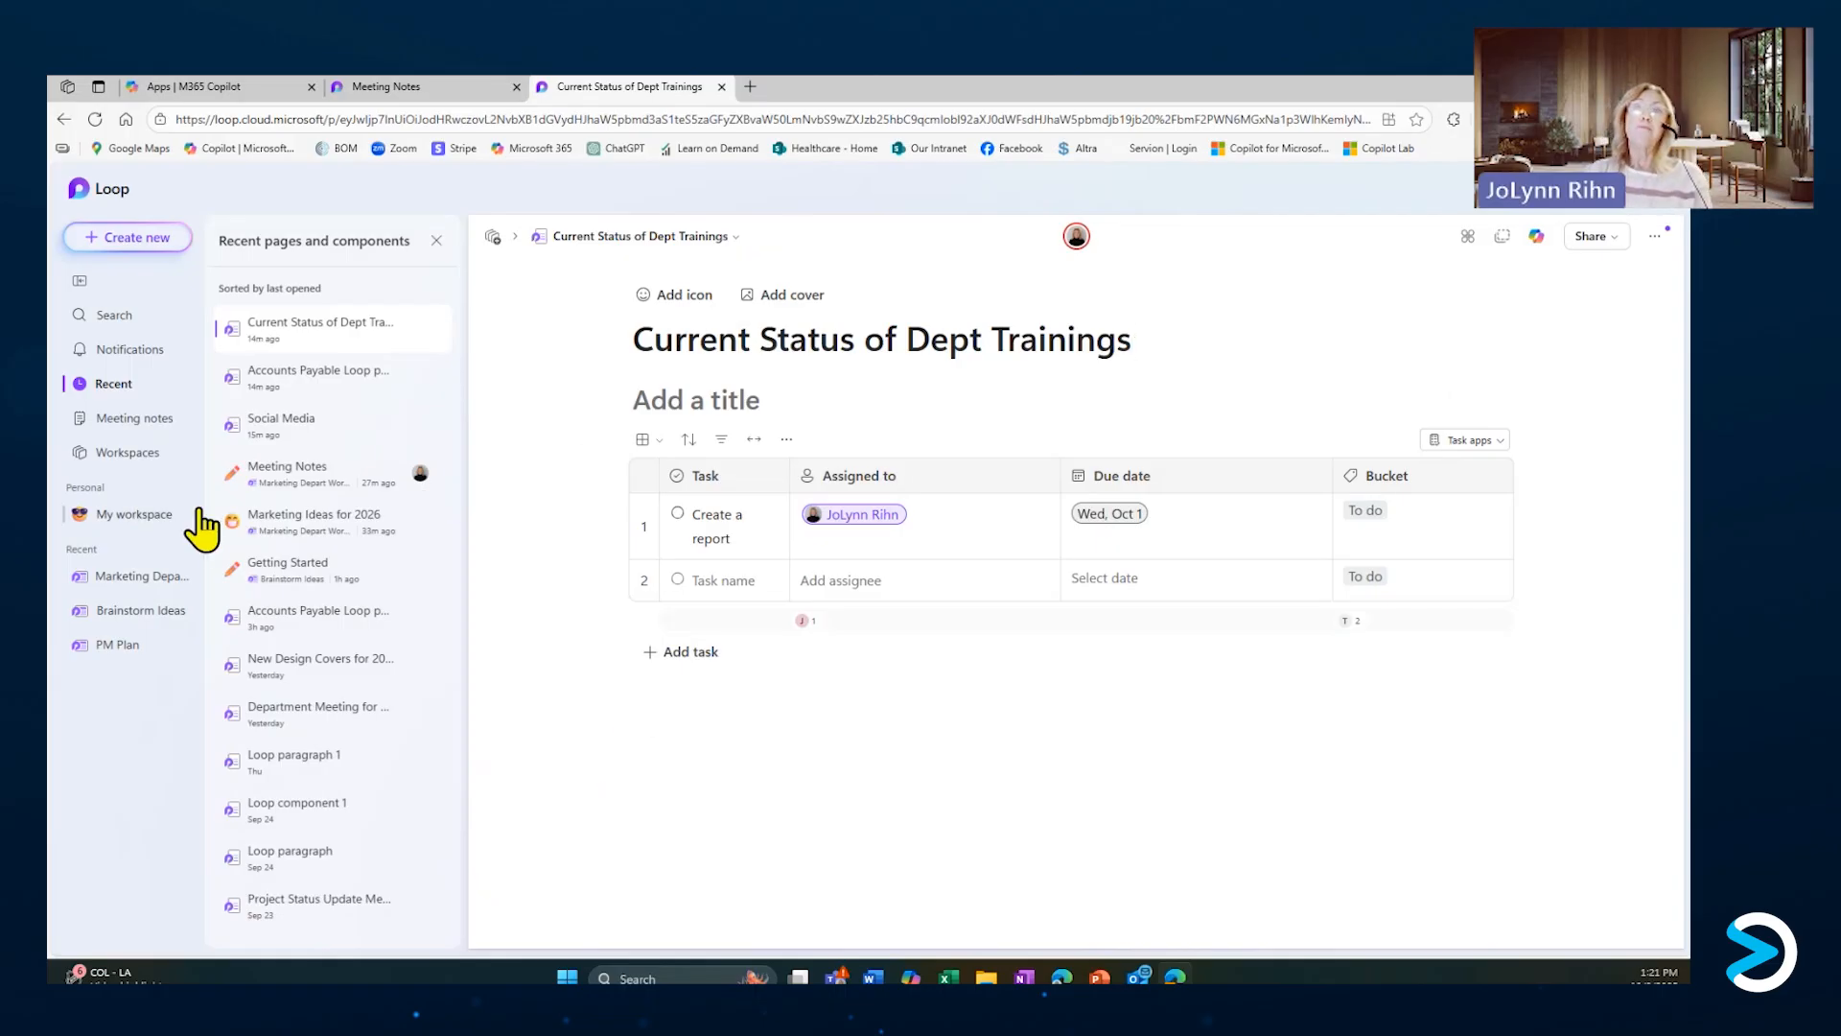
{"action": "left_click", "coordinate": [112, 459]}
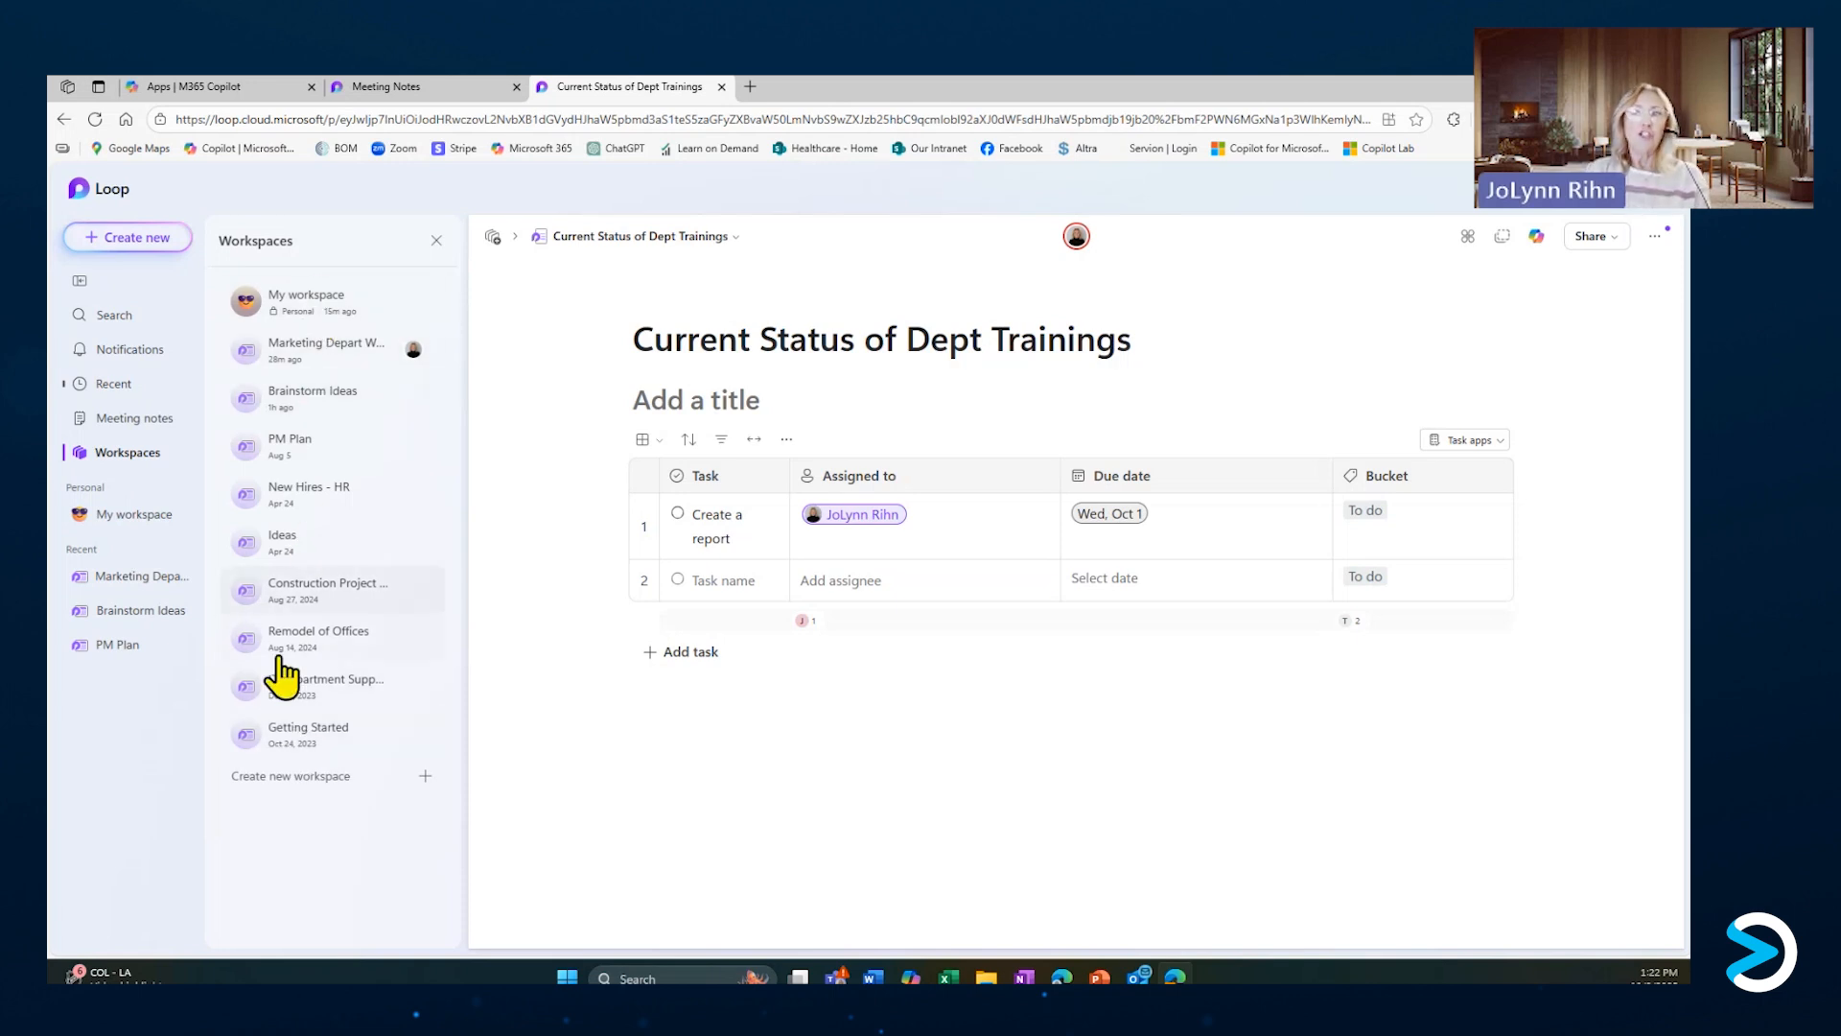
{"action": "left_click", "coordinate": [286, 780]}
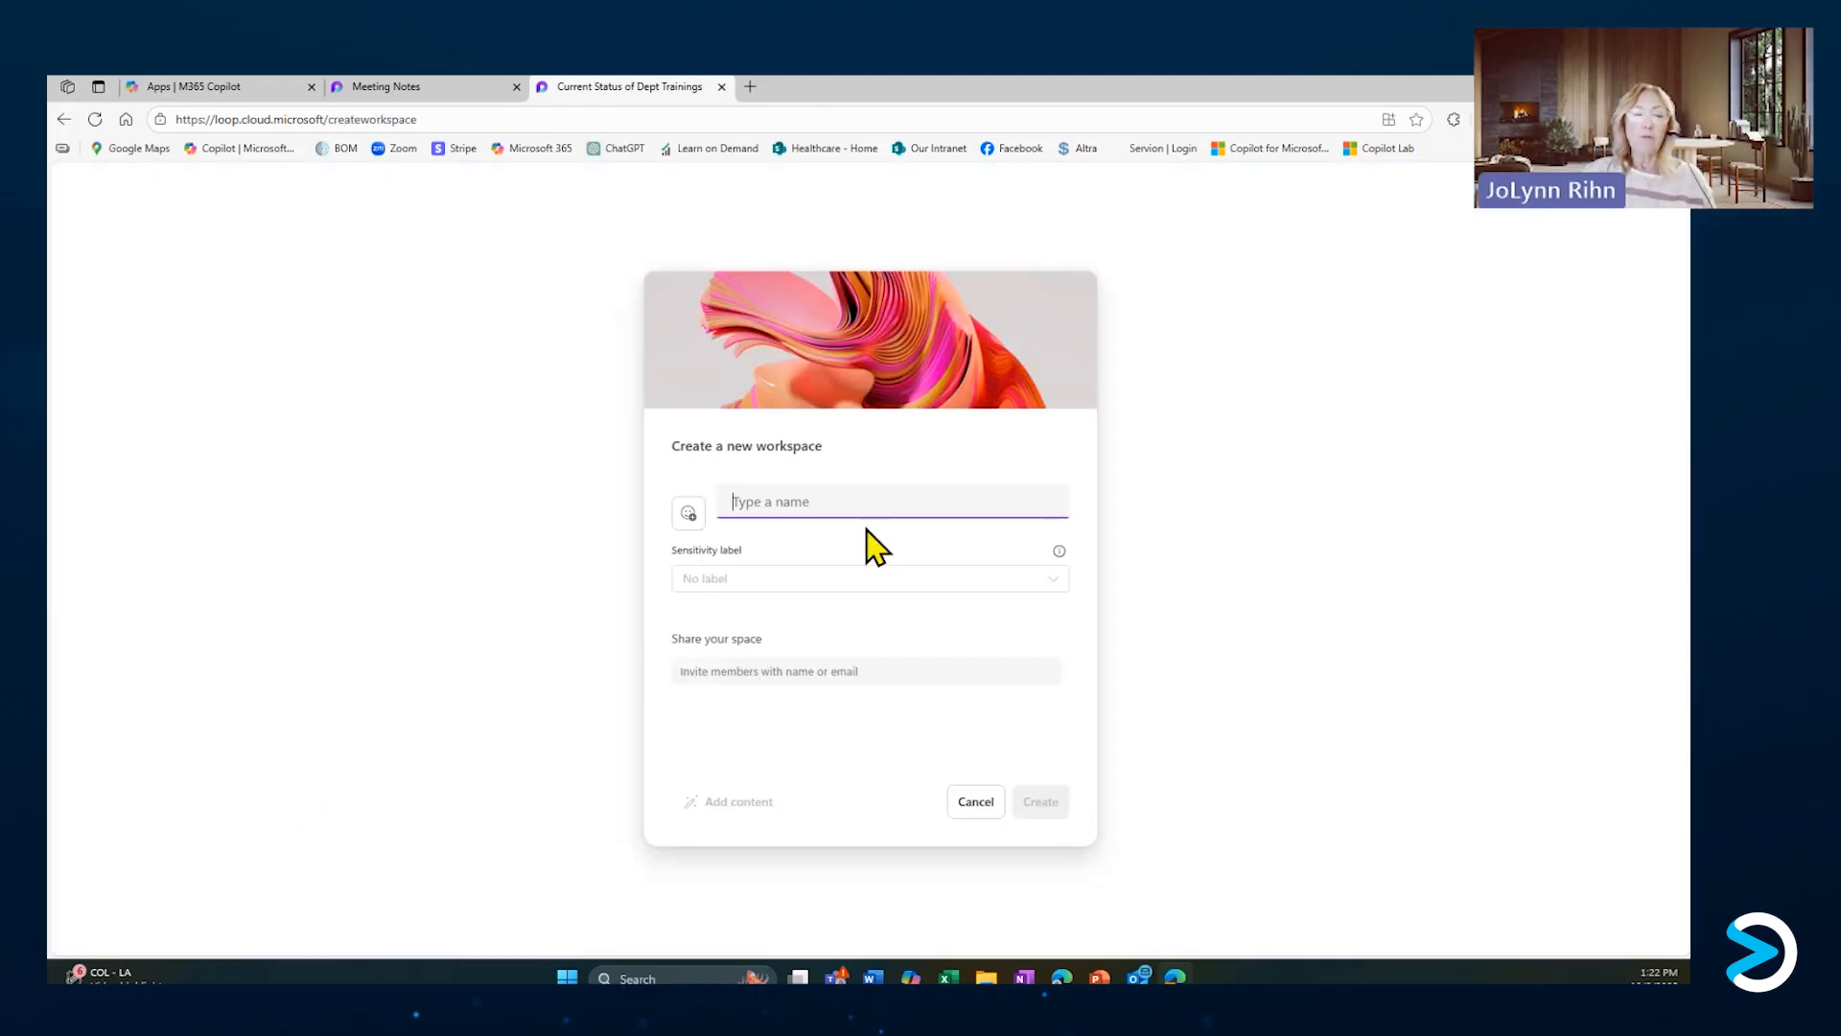
{"action": "type", "text": "Donations"}
{"action": "left_click", "coordinate": [730, 583]}
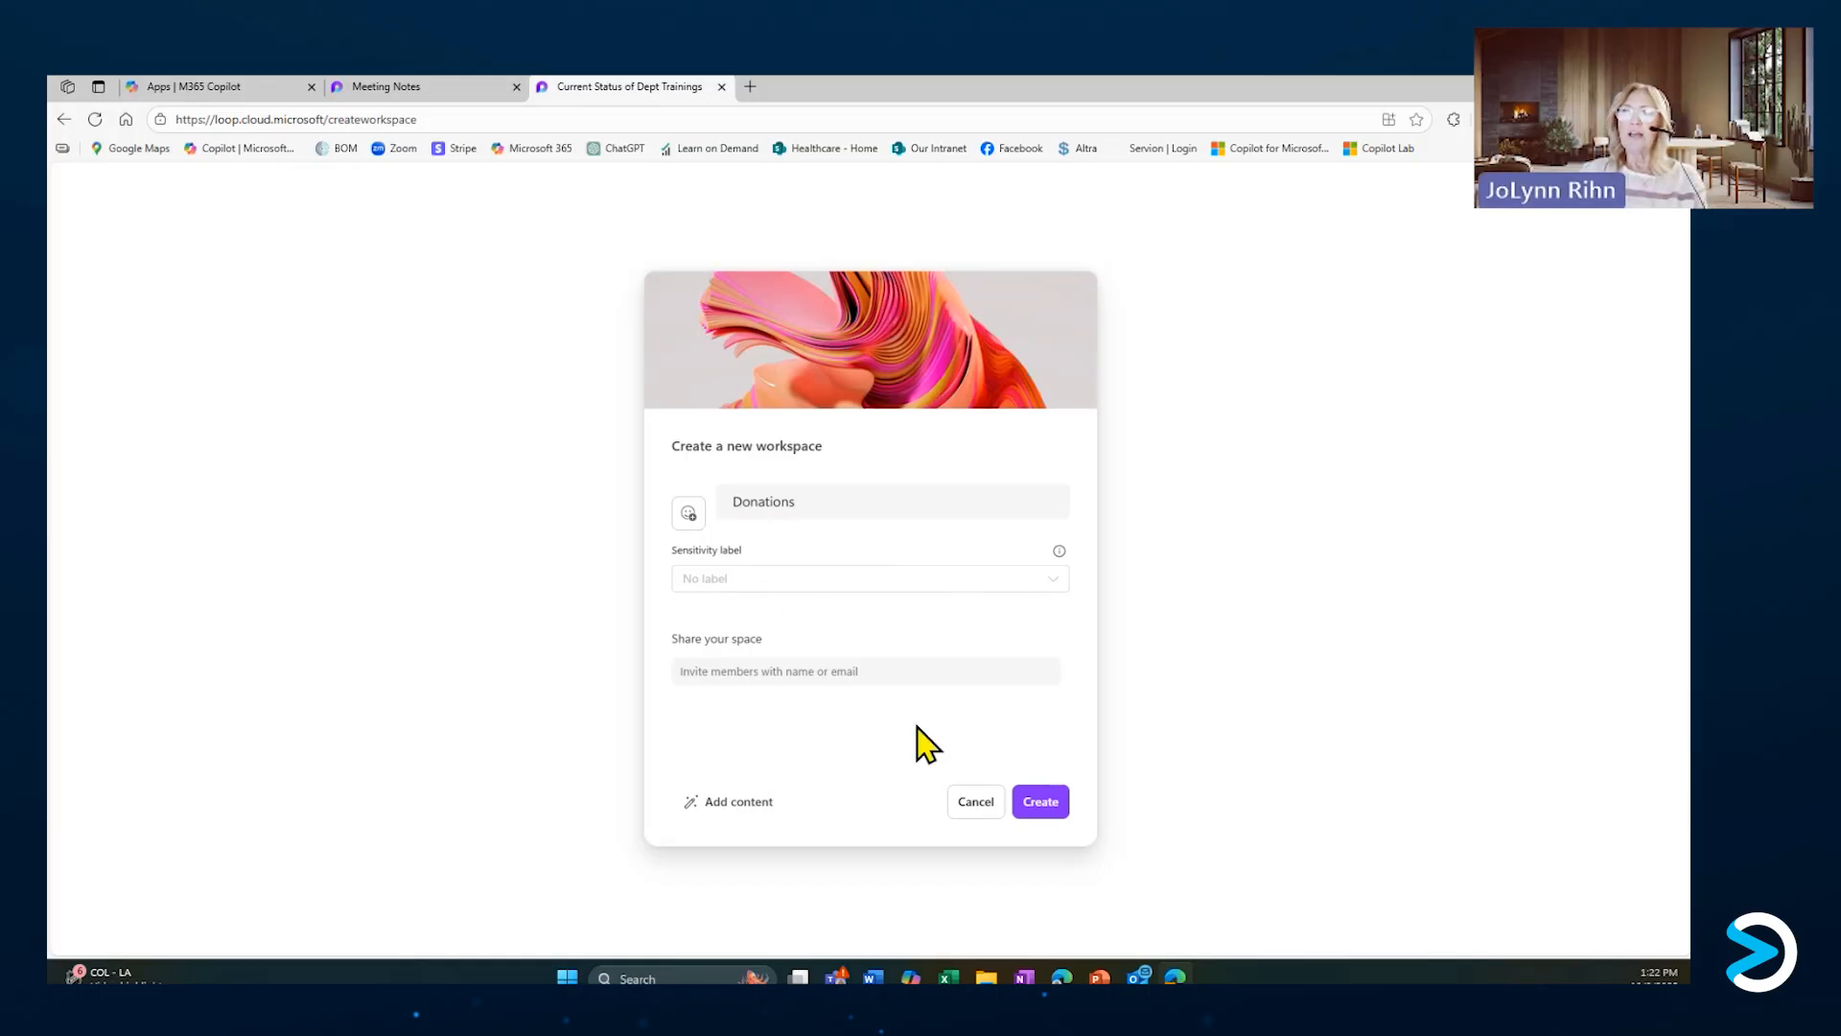
Invite Student 1 as a member of the Donations workspace and create the workspace.
{"action": "left_click", "coordinate": [736, 671]}
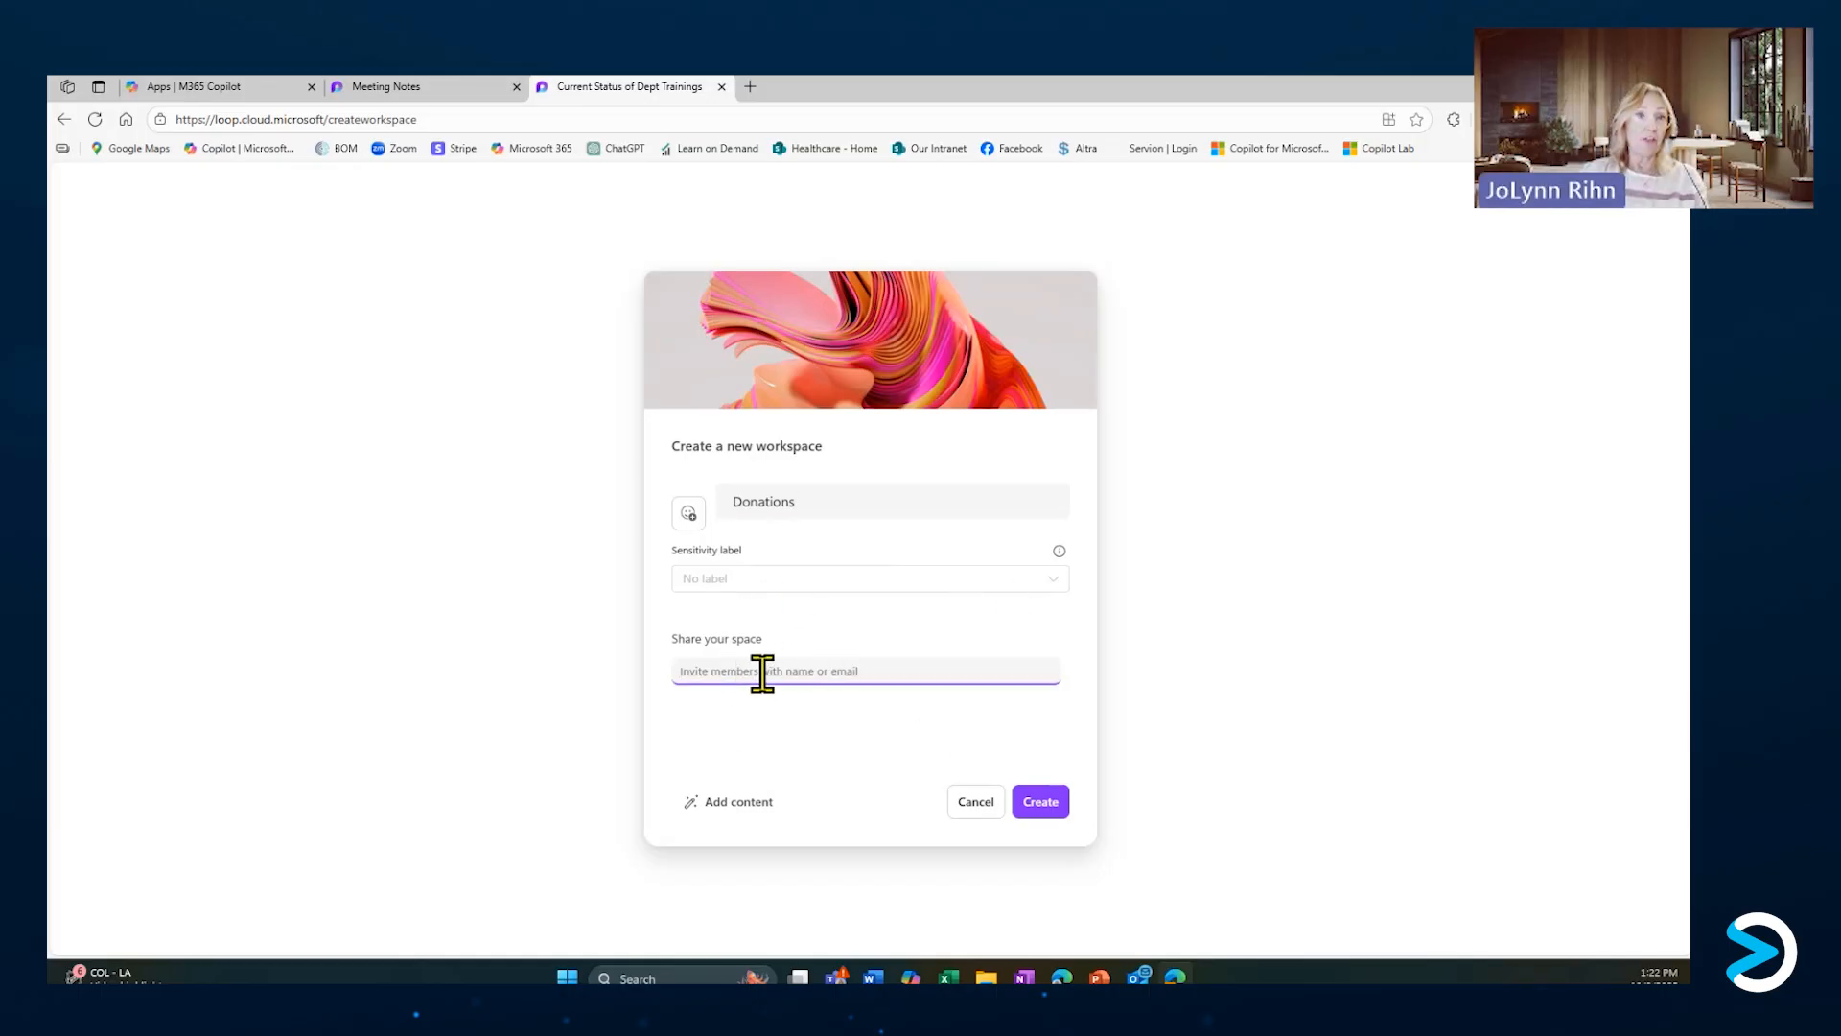
{"action": "type", "text": "Student 1"}
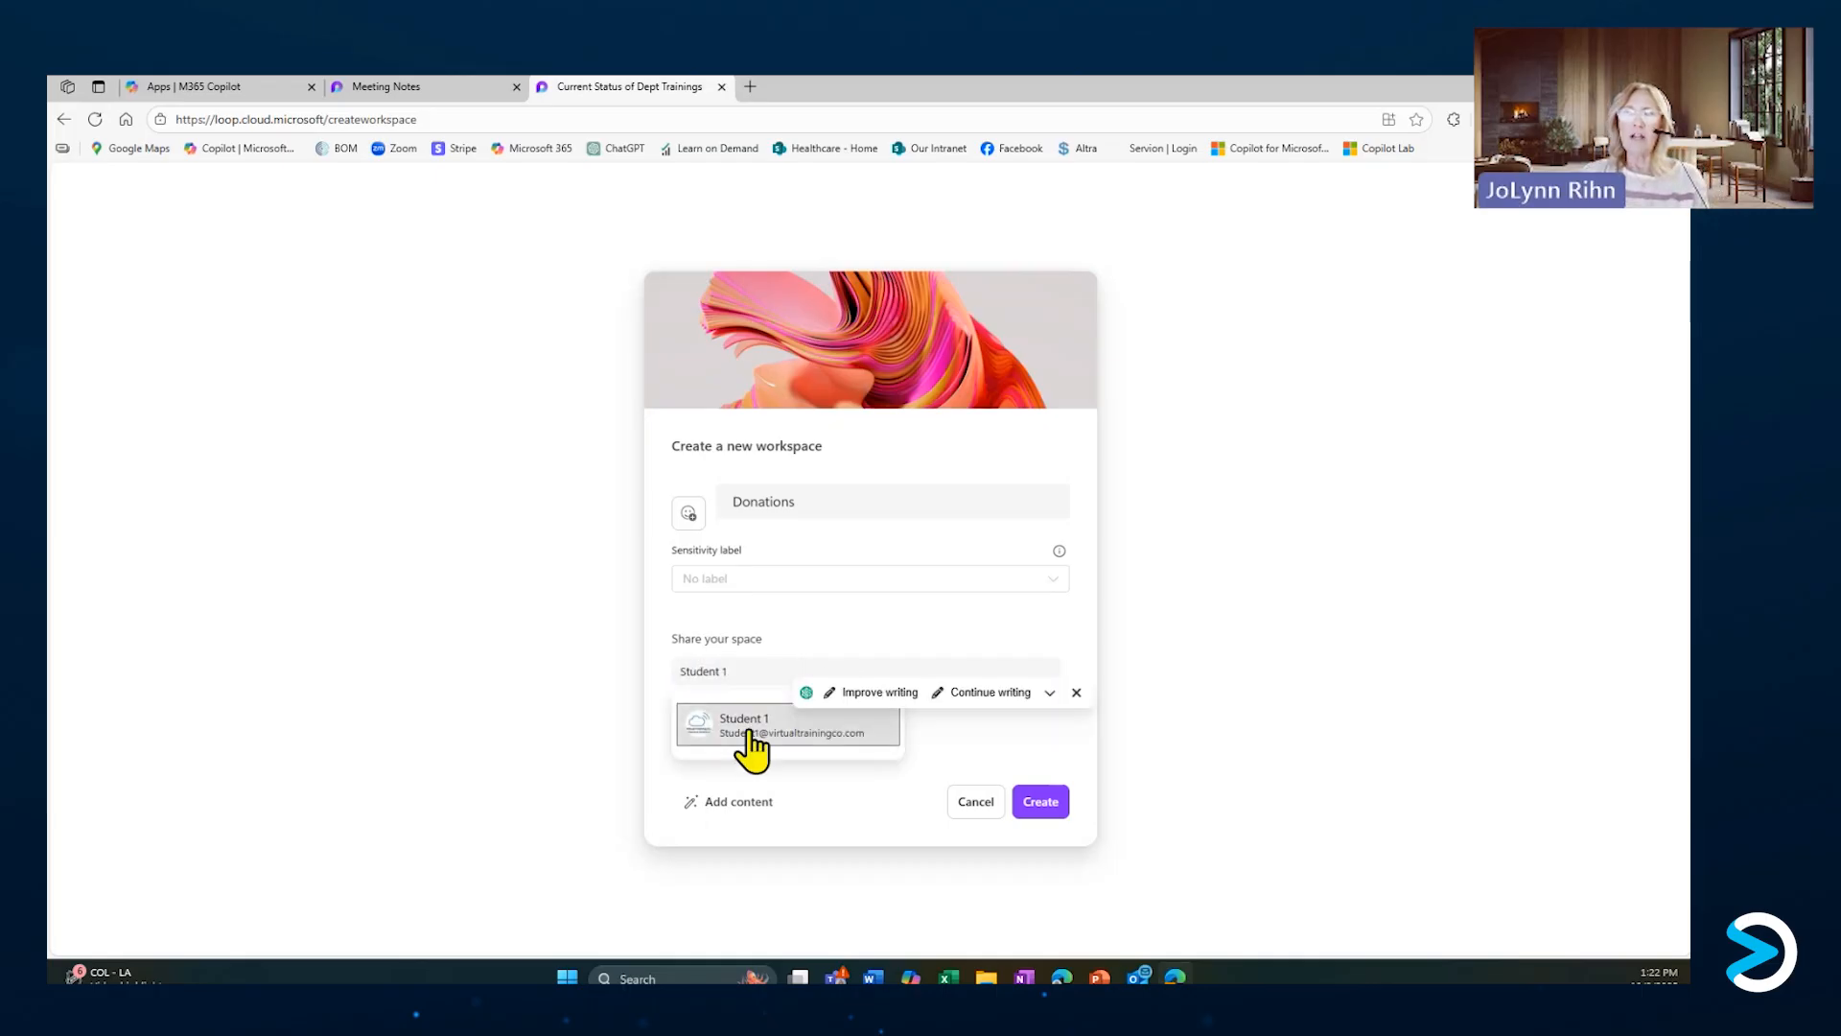
{"action": "left_click", "coordinate": [751, 734]}
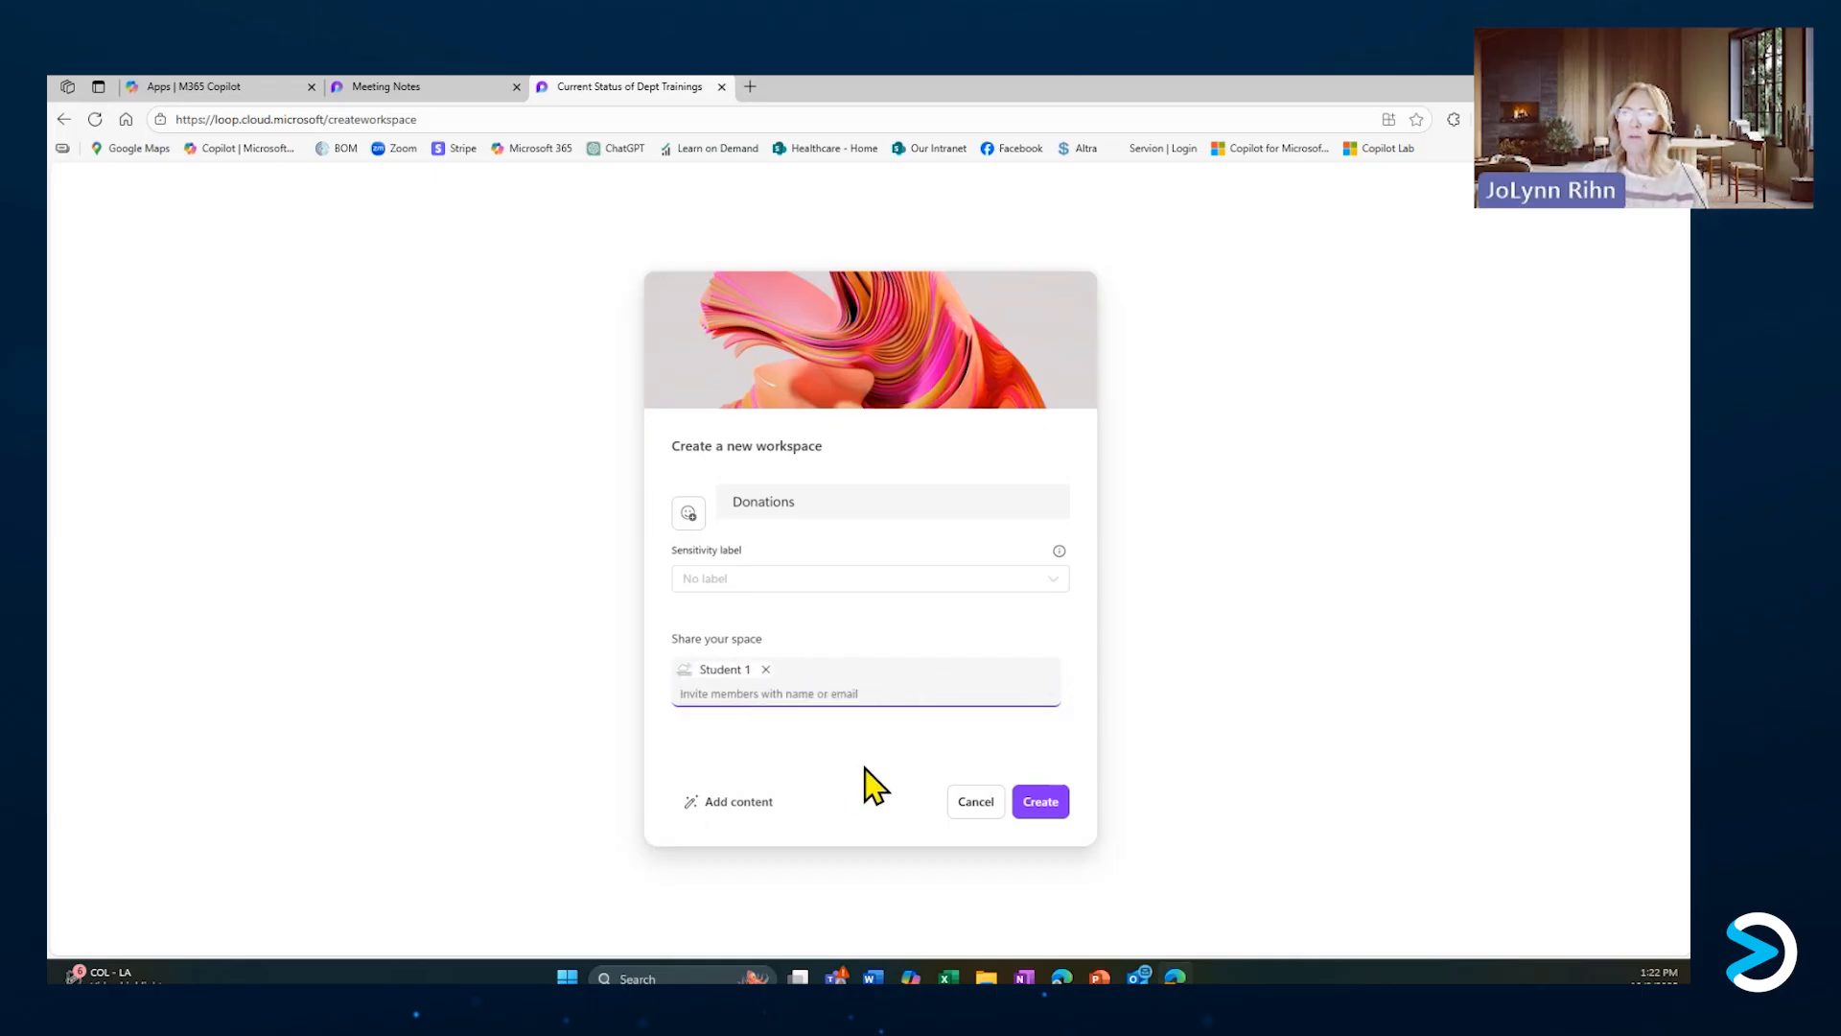
{"action": "left_click", "coordinate": [1058, 802]}
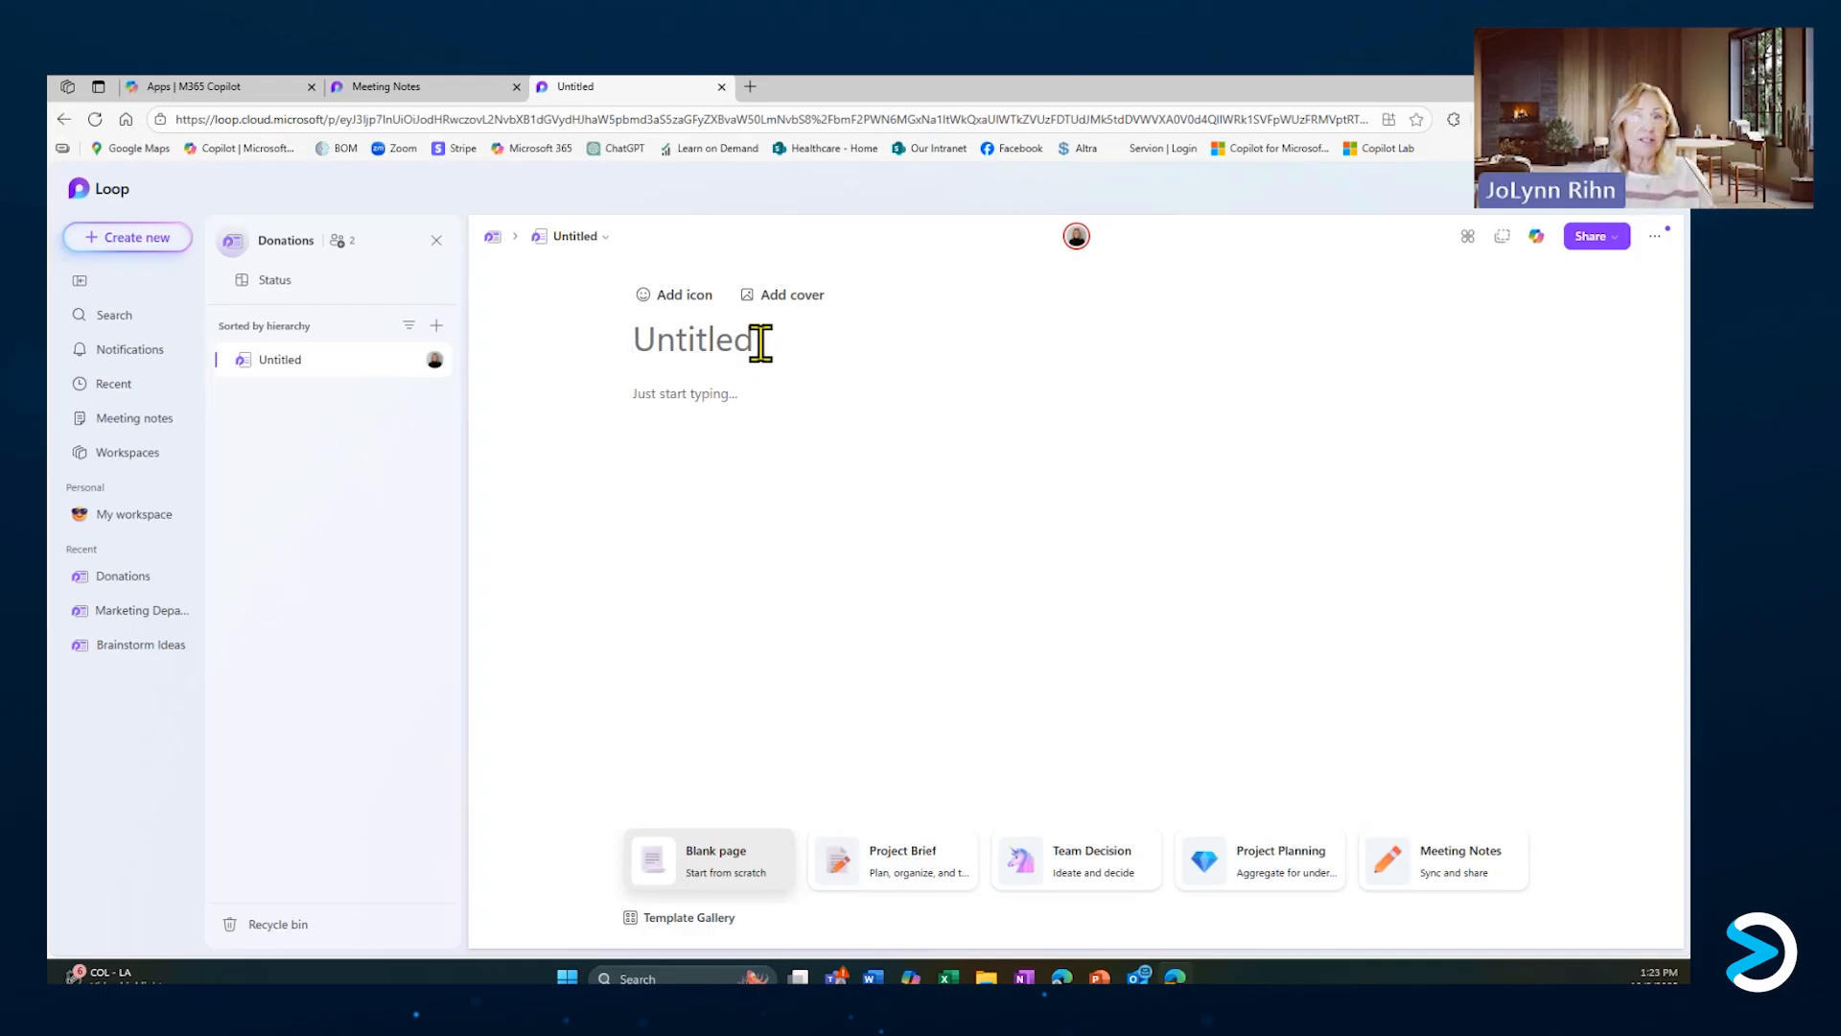
Title the untitled page "2026 Donation Ideas" and add the line "here are some ideas of what we could do in 2026." below it.
{"action": "type", "text": "2026"}
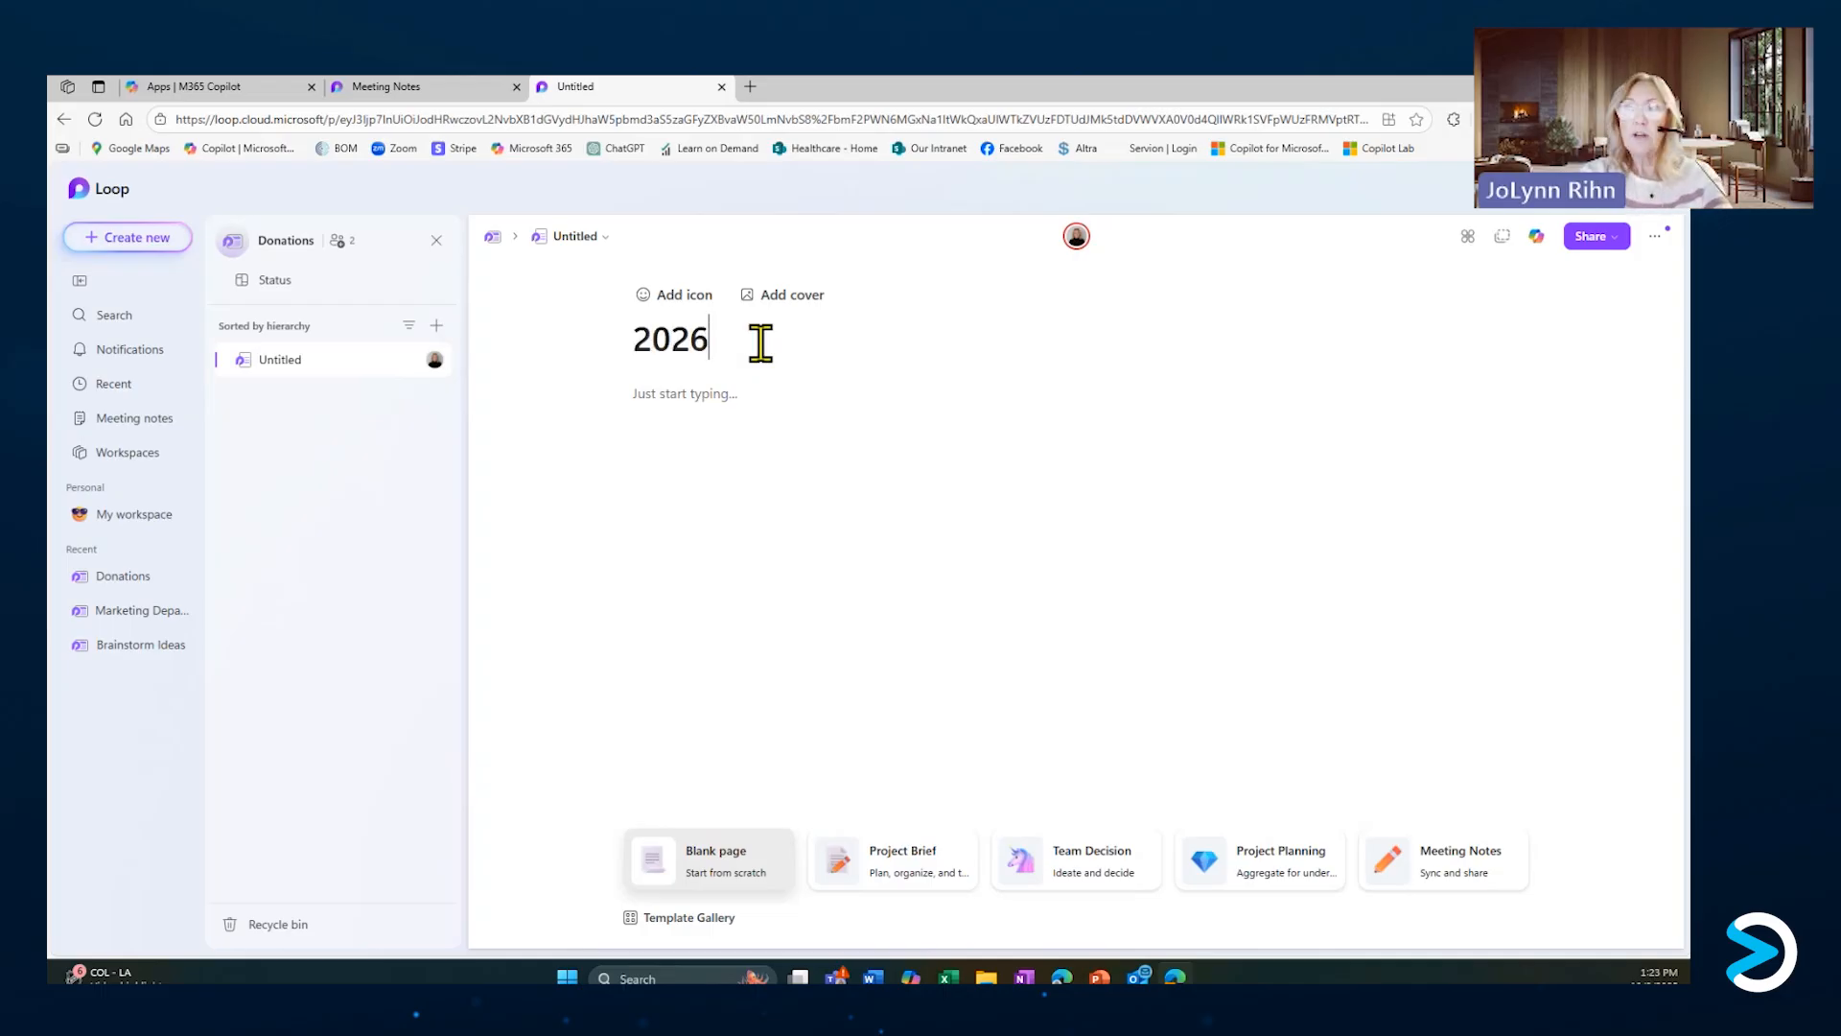
{"action": "type", "text": " Donation Ideas"}
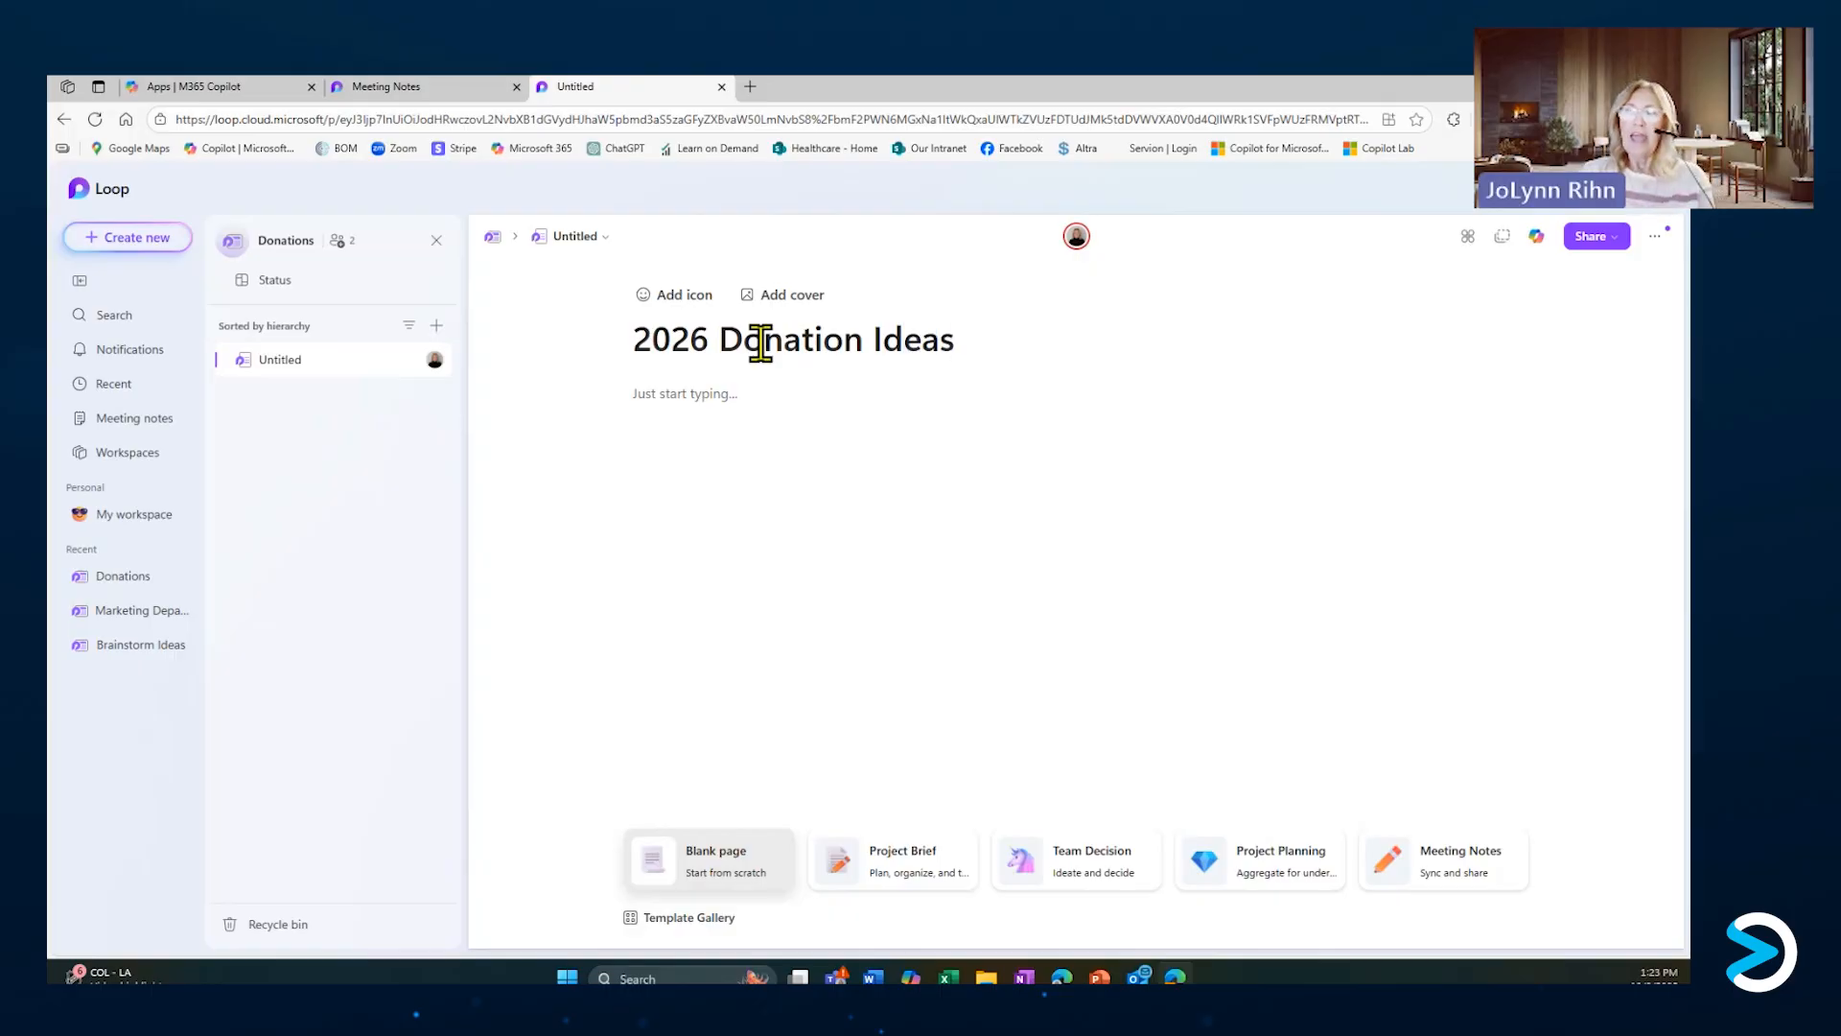
{"action": "left_click", "coordinate": [703, 395]}
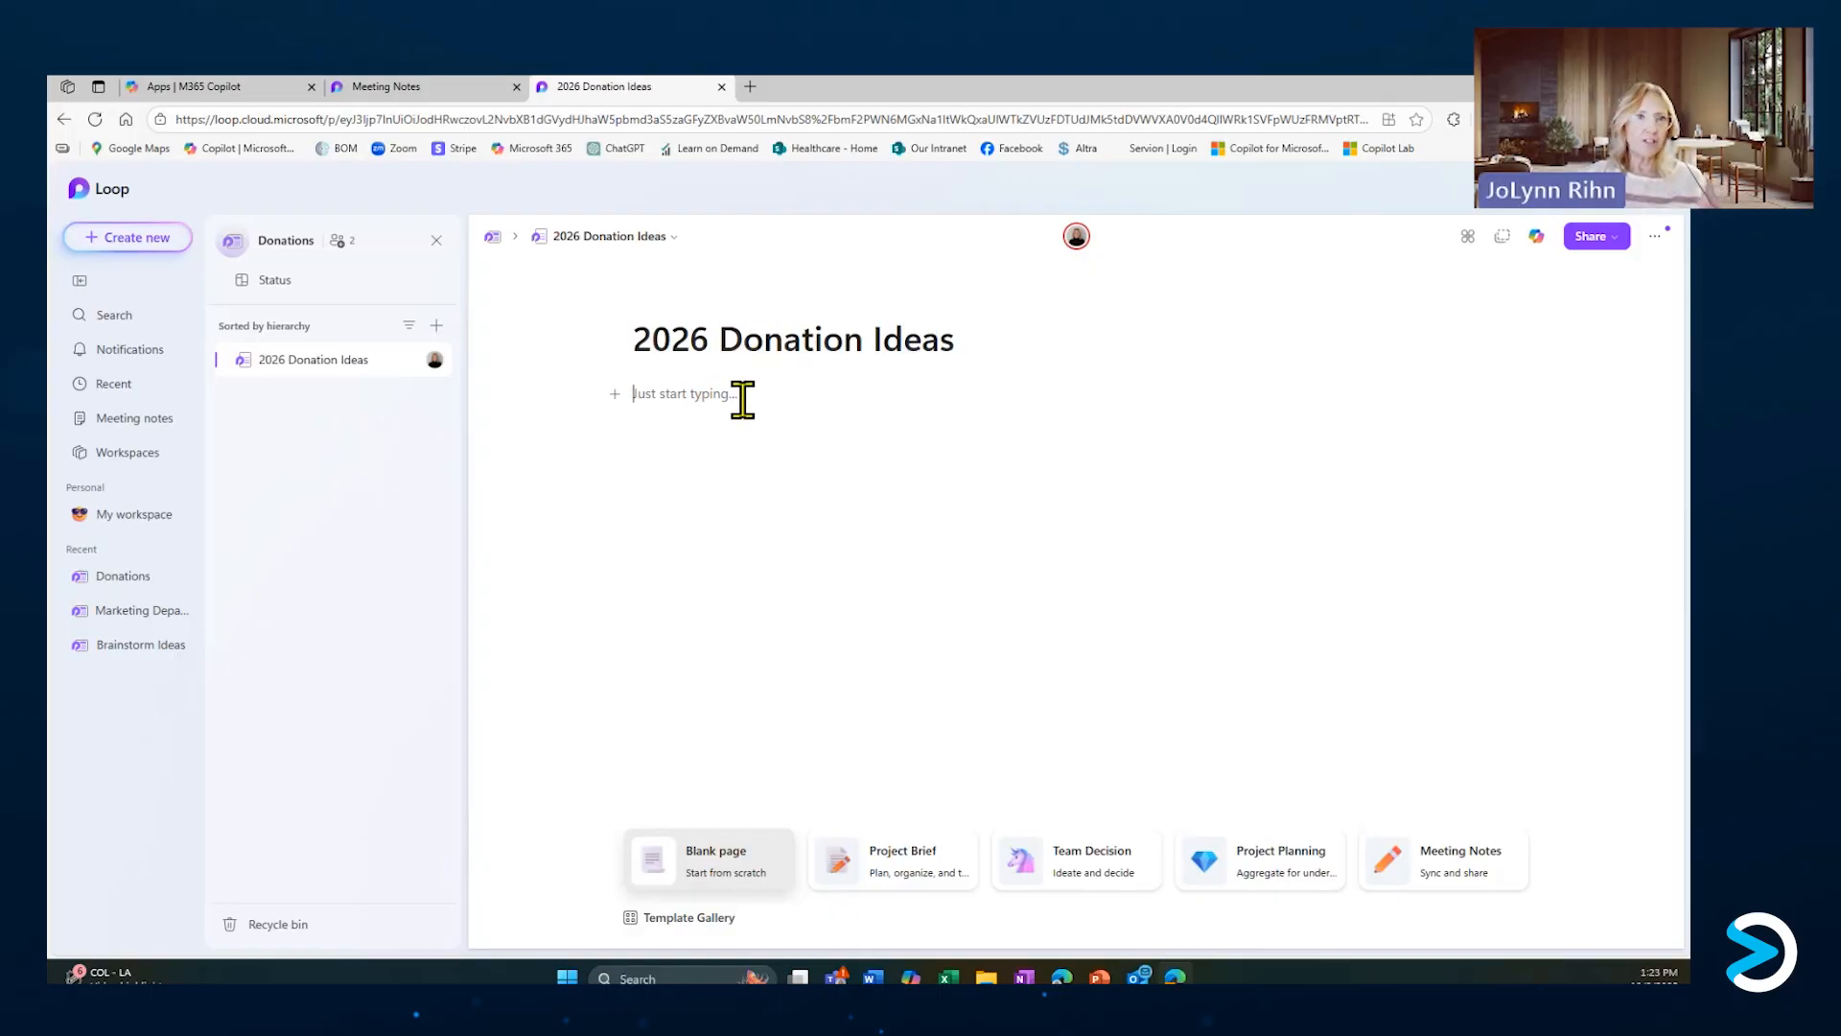
{"action": "type", "text": "here"}
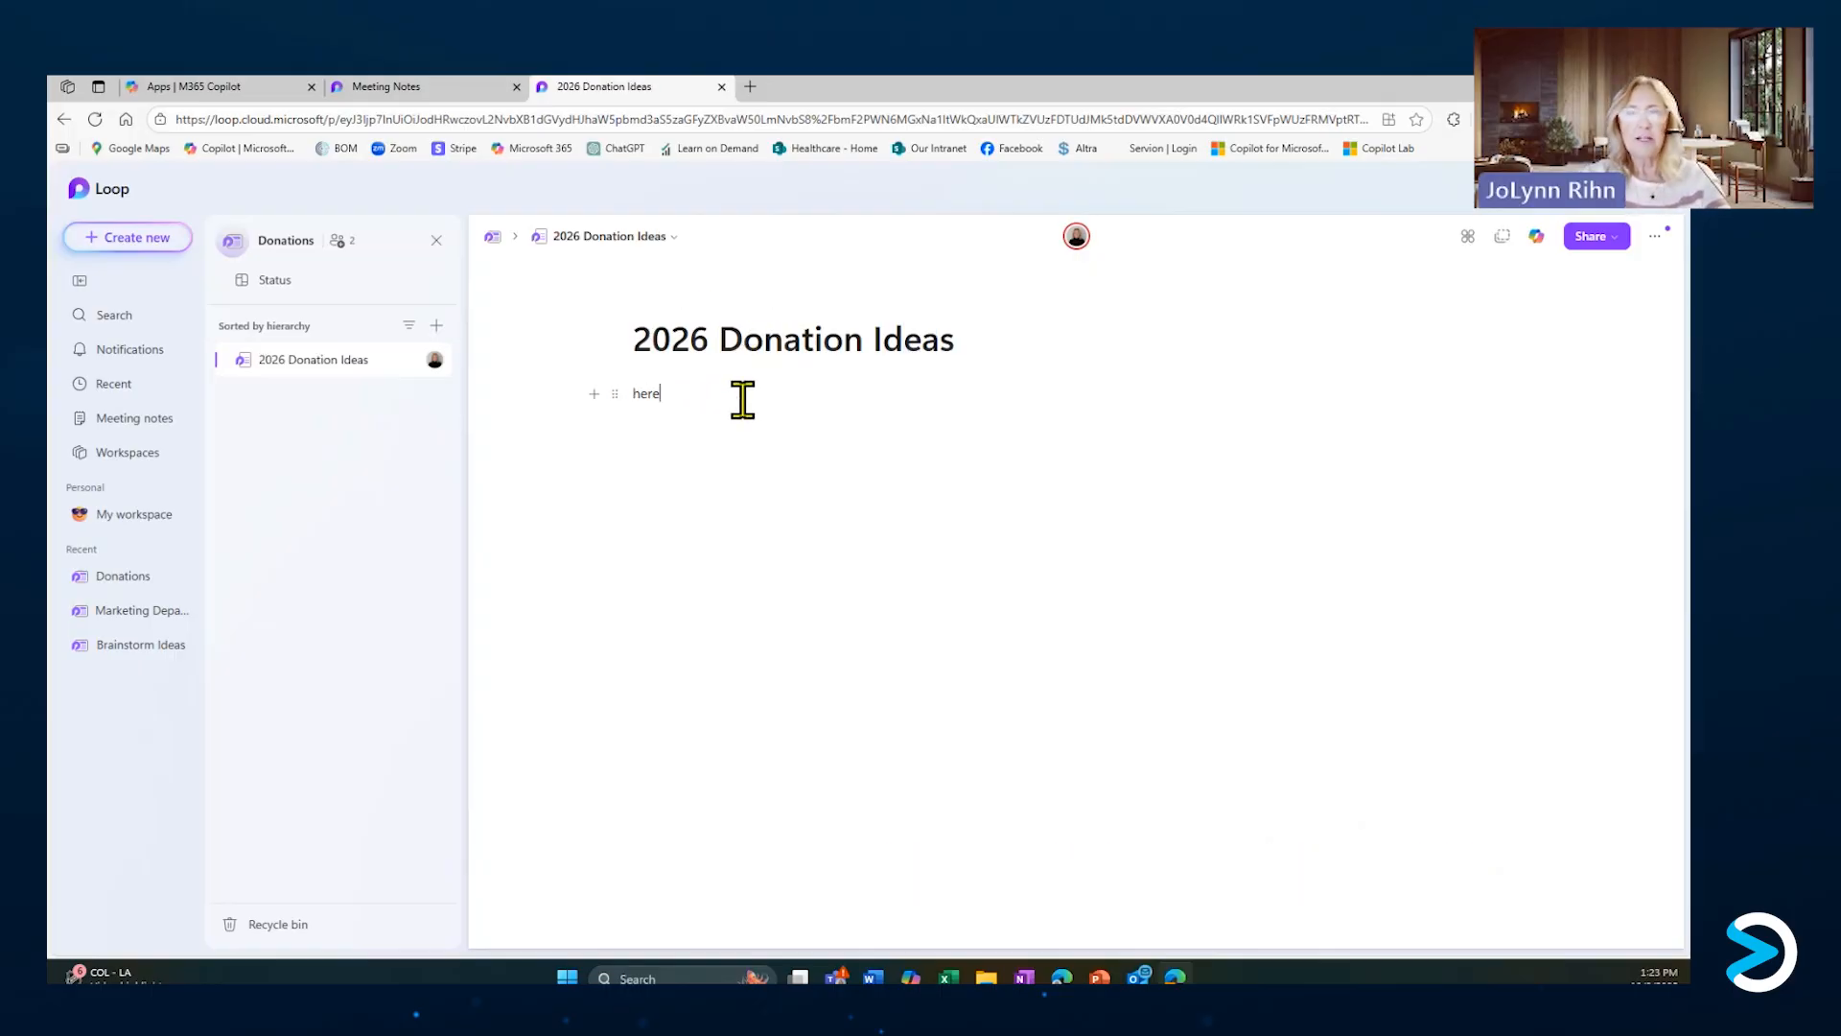
{"action": "type", "text": " are some i"}
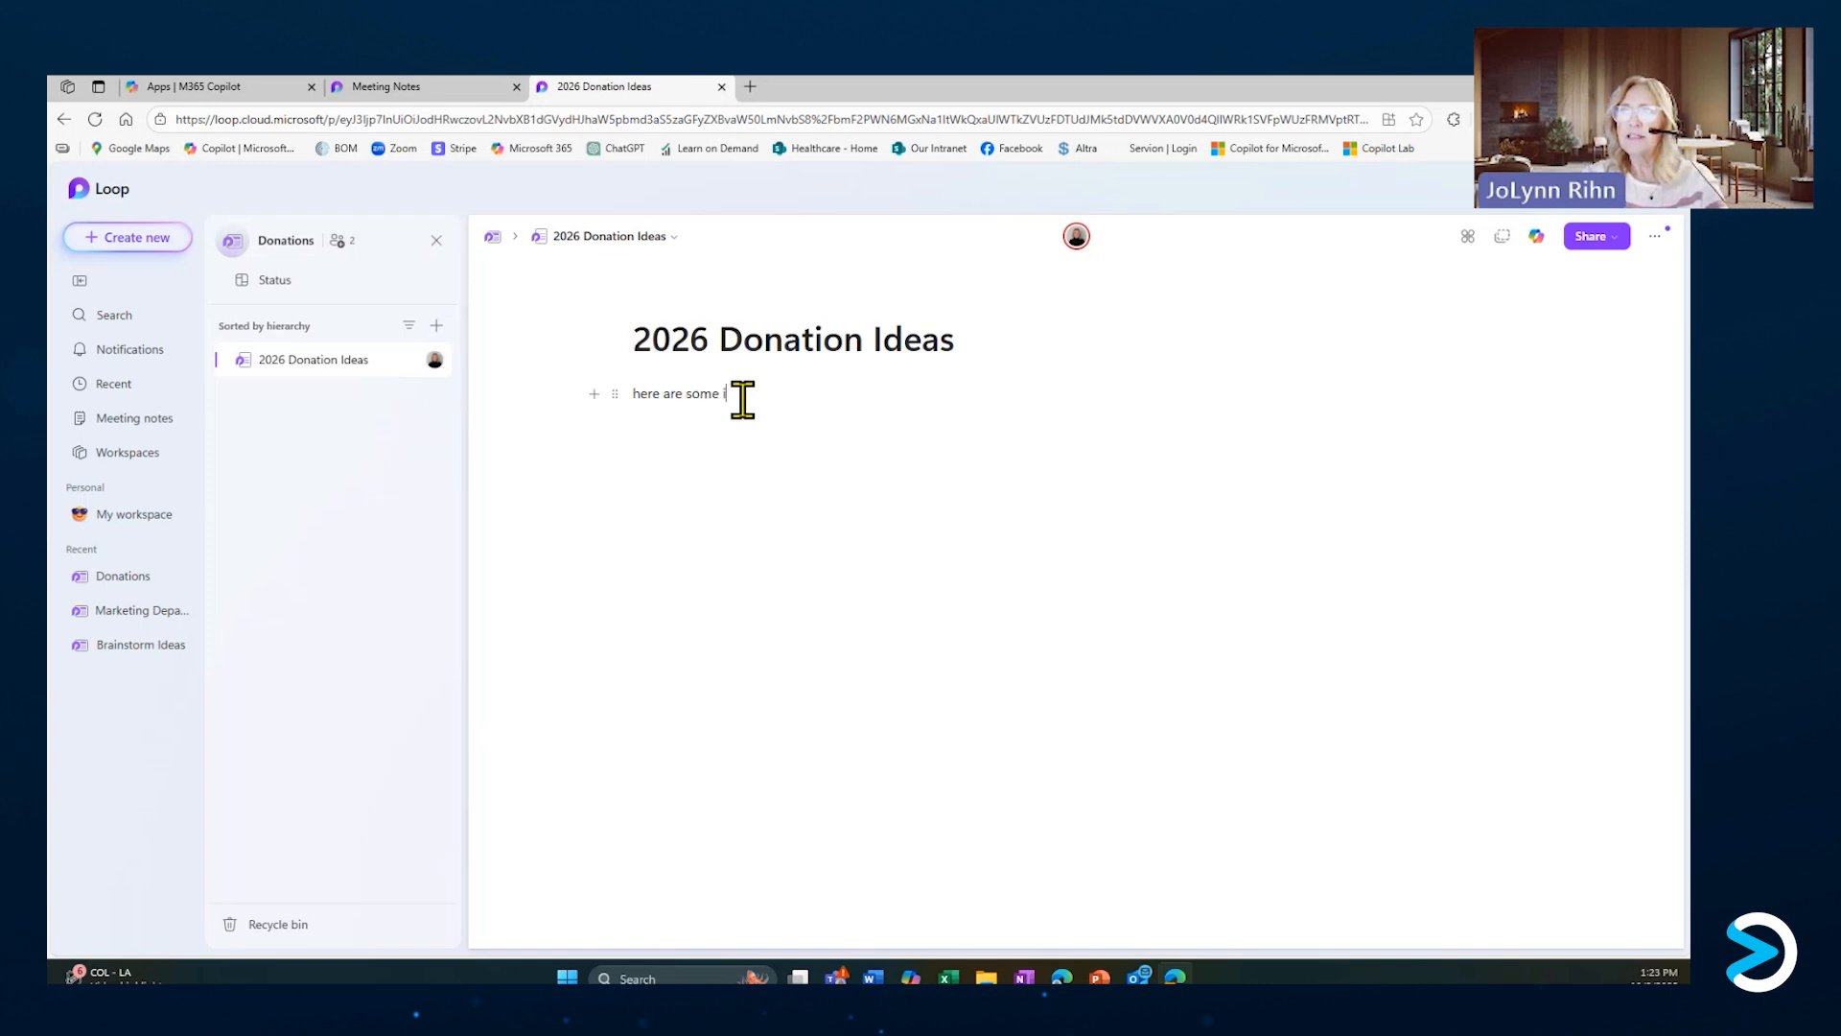
{"action": "type", "text": "deas of what "}
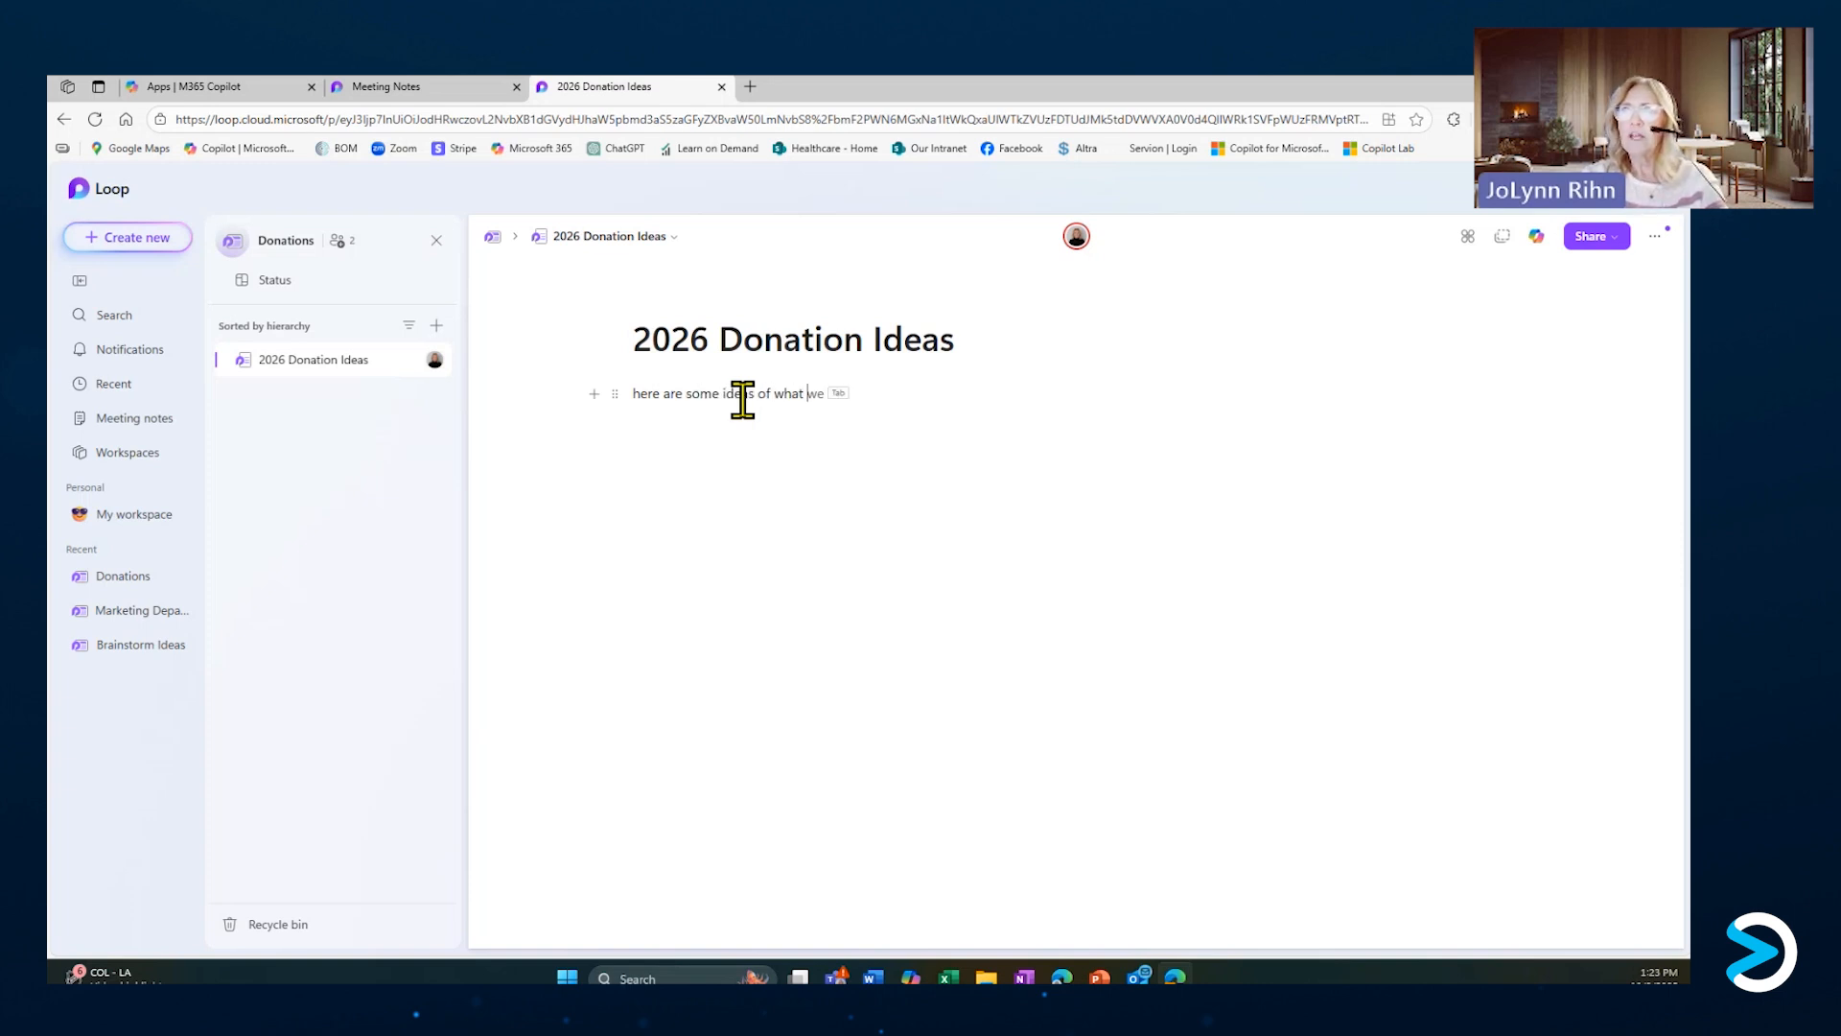
{"action": "type", "text": "we could do"}
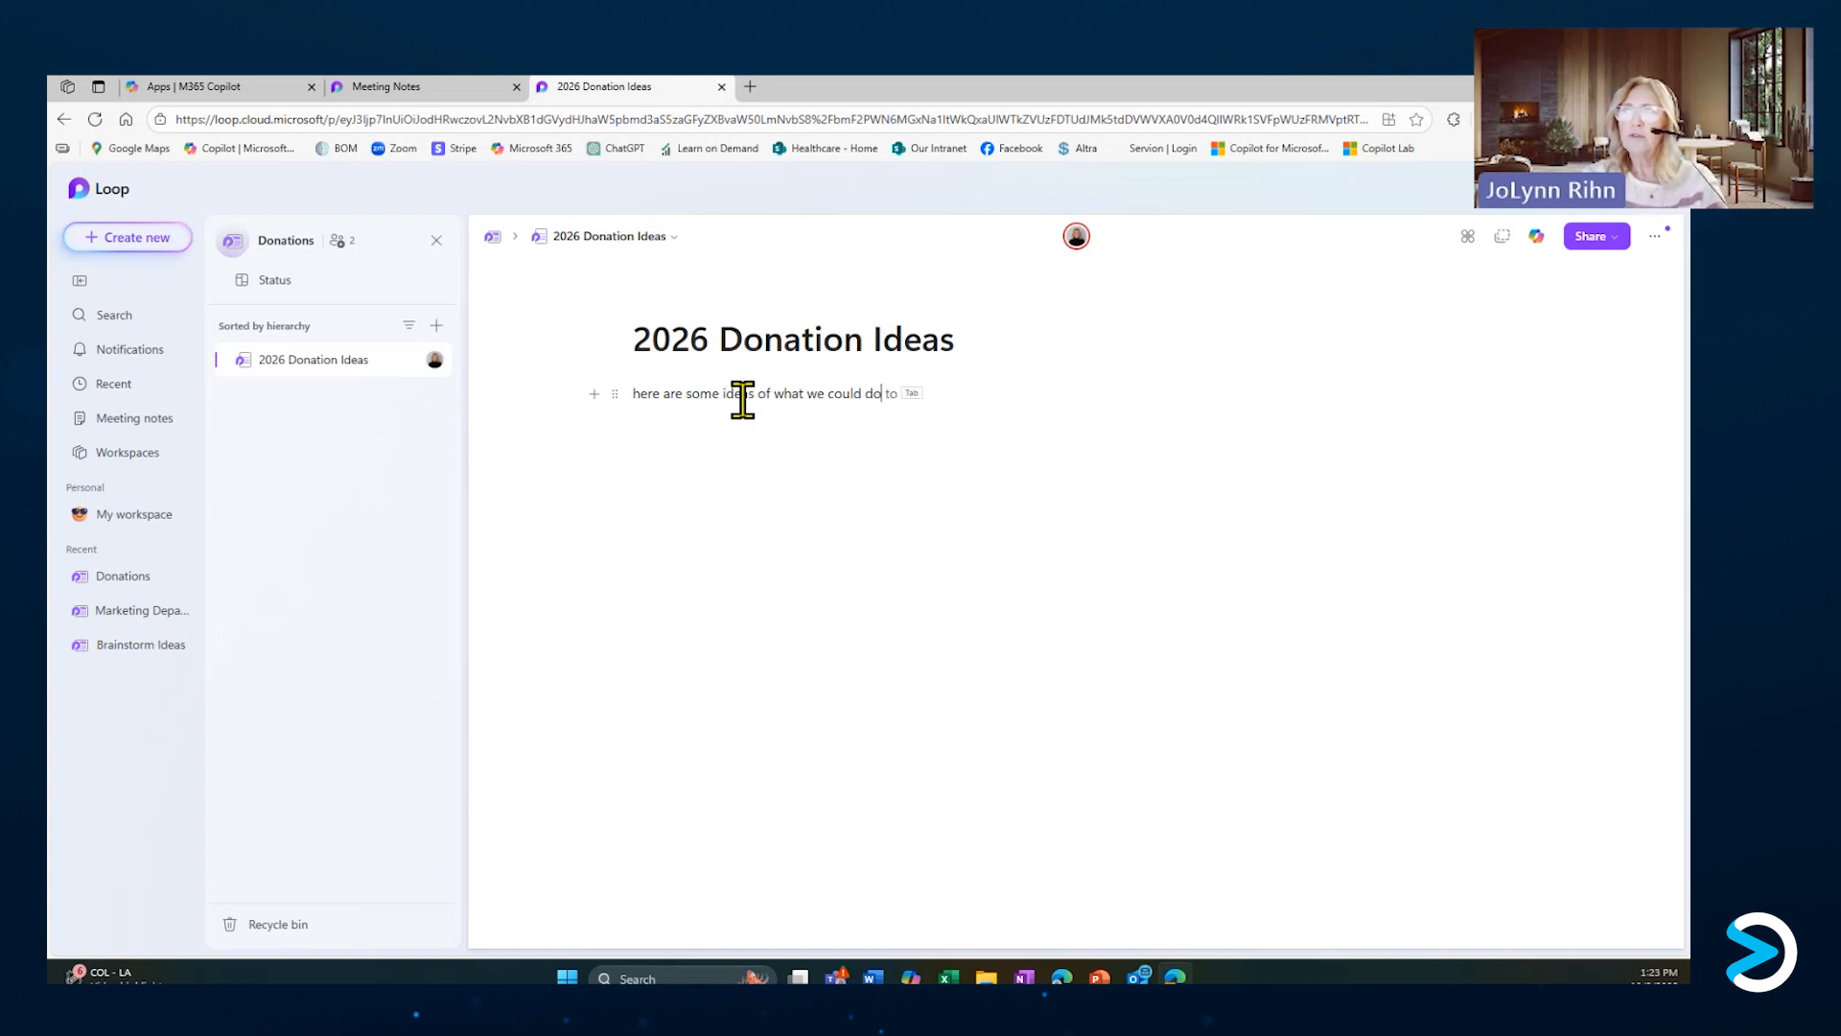
{"action": "type", "text": " in 2026."}
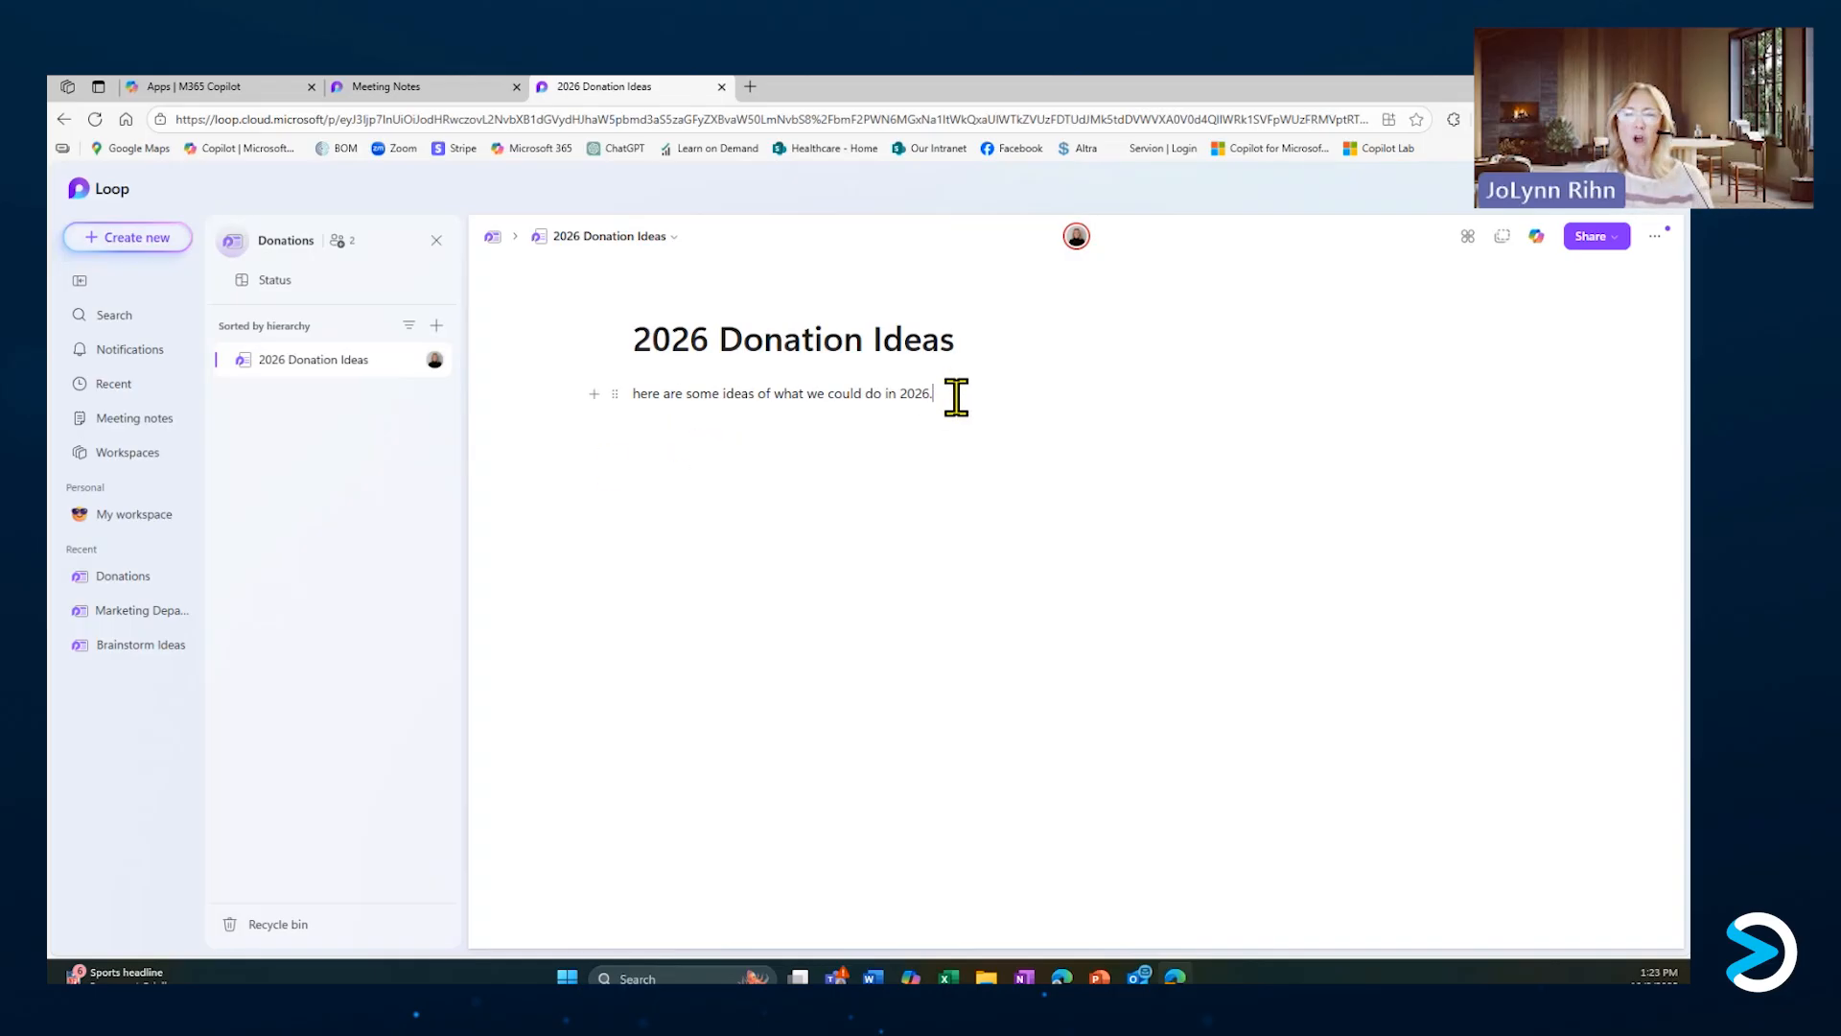
{"action": "key", "text": "Return"}
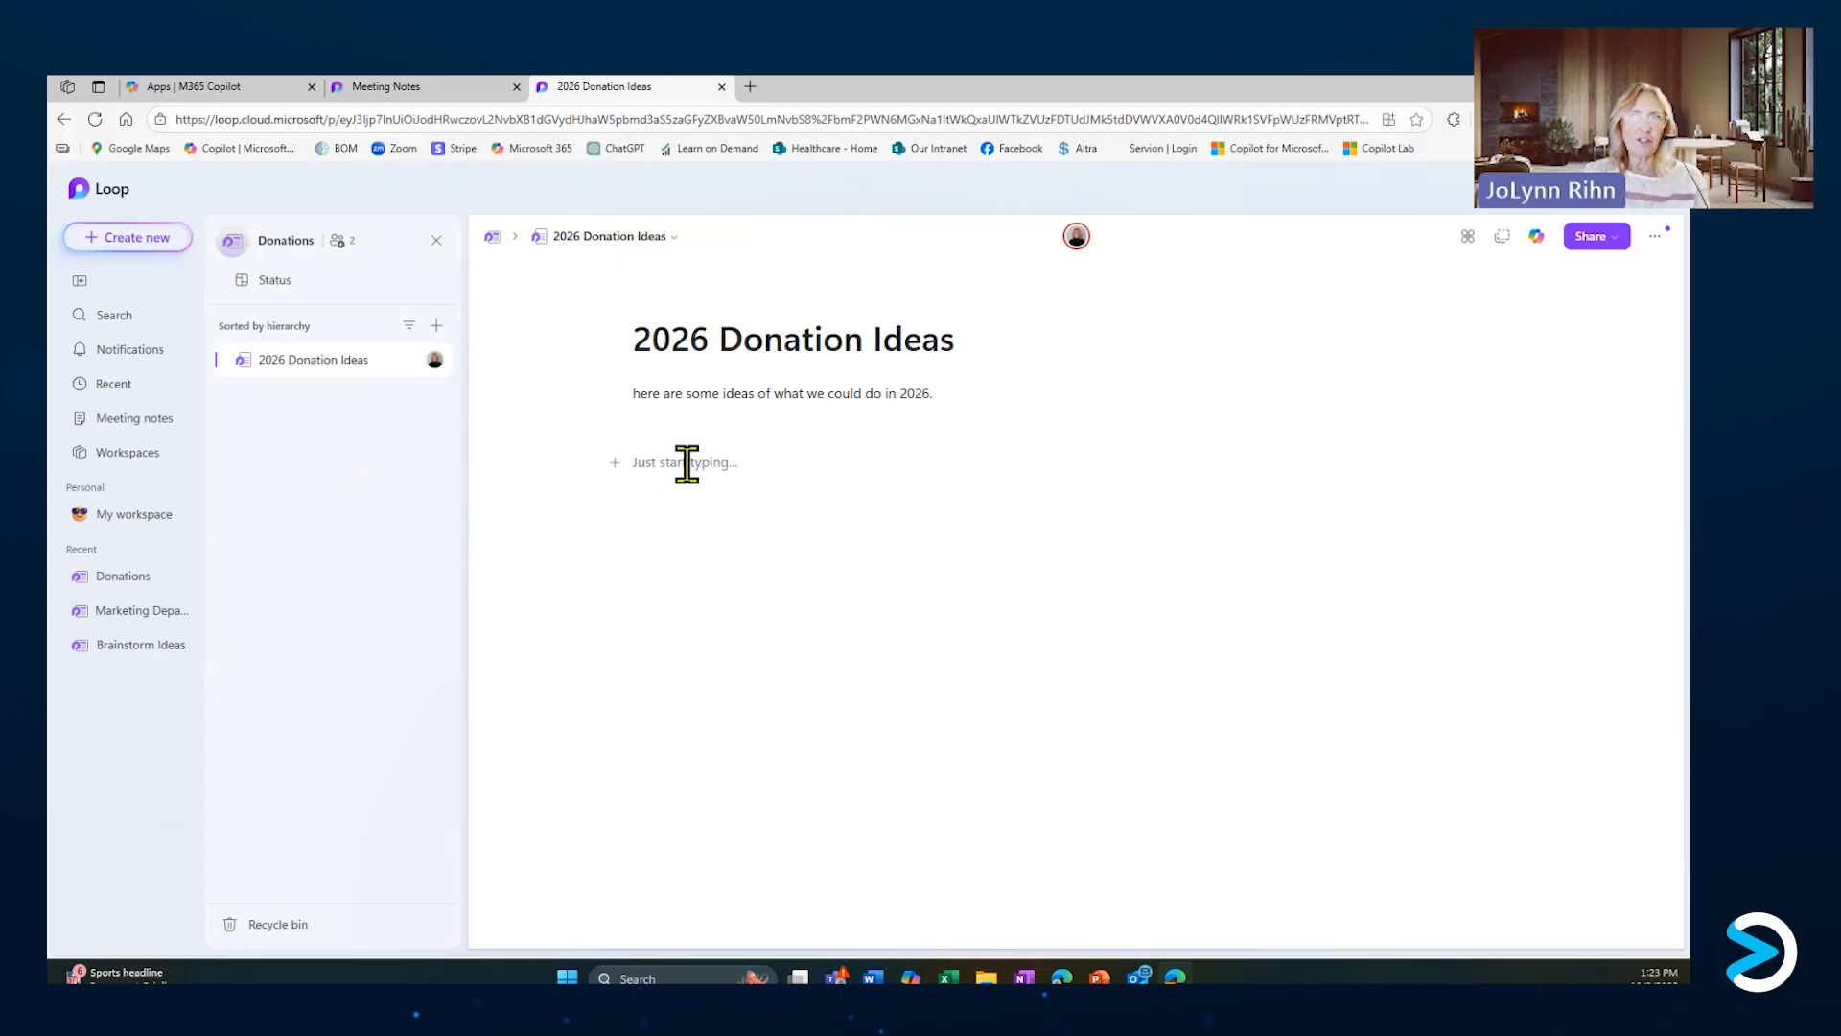
Add a bulleted list below the intro line with the items "ABC Company", "Boys and Girls Club" and "Y".
{"action": "left_click", "coordinate": [614, 463]}
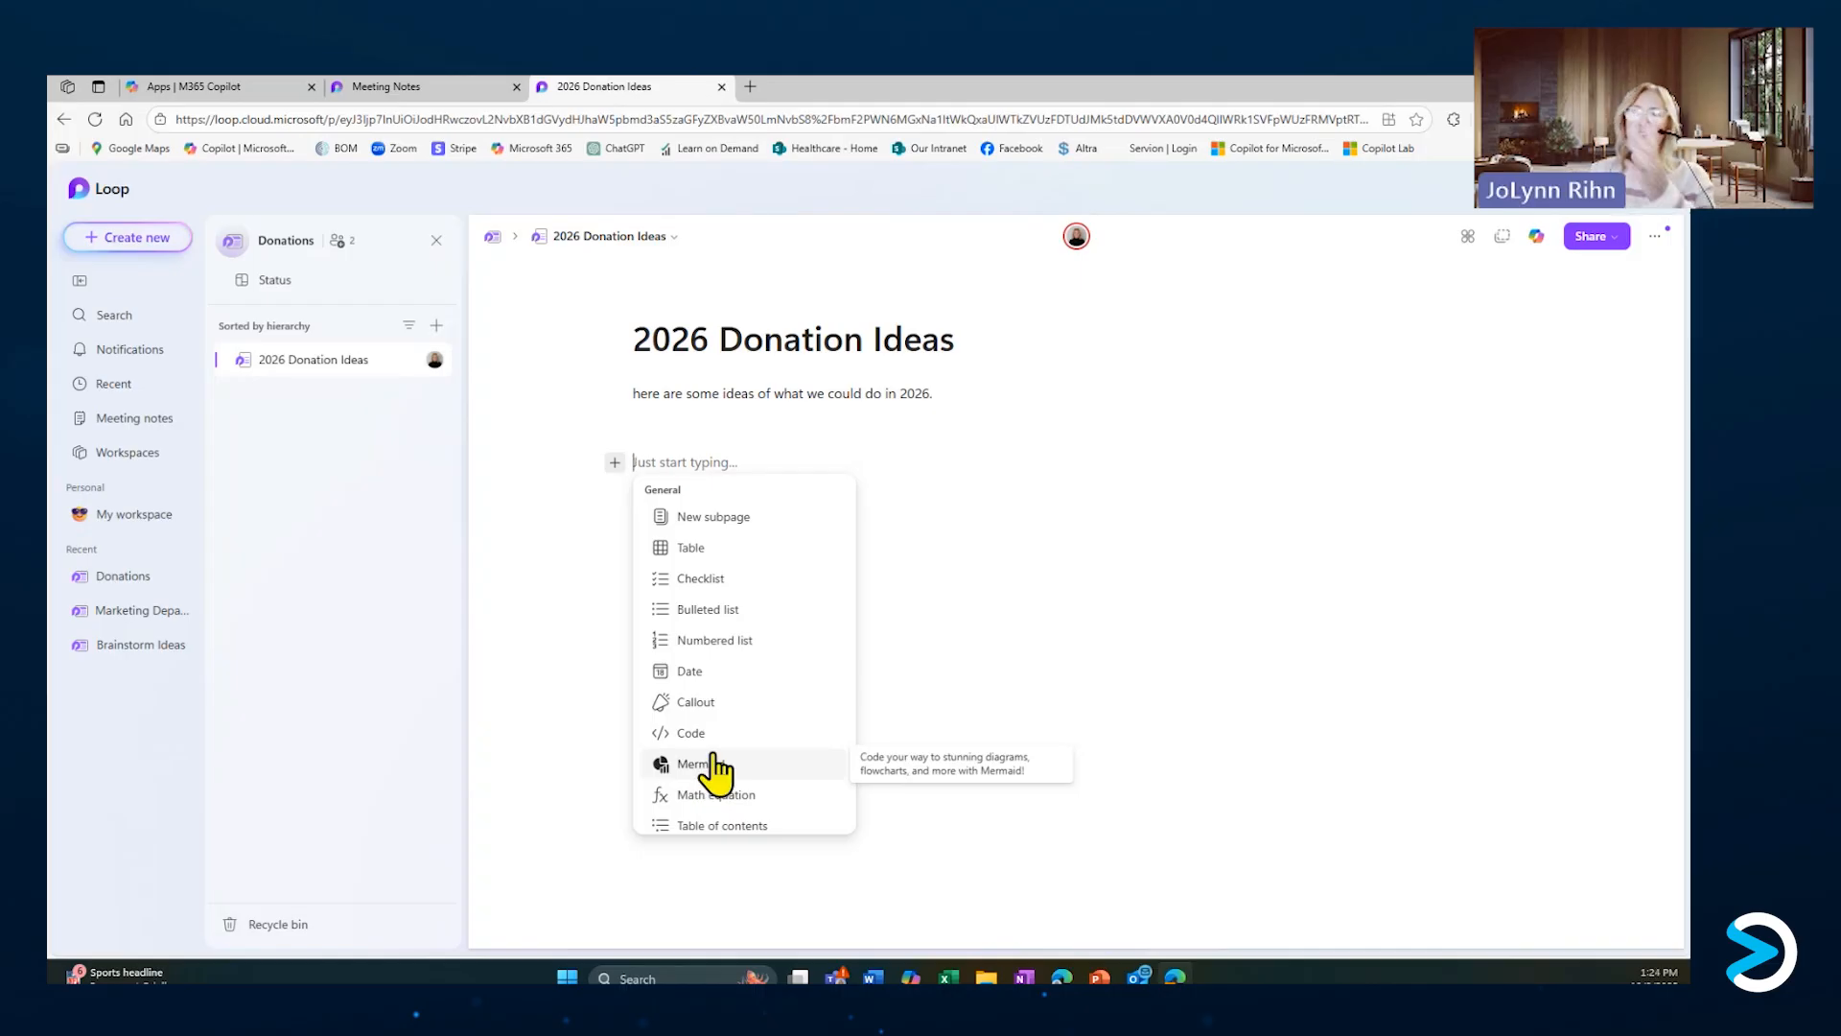
{"action": "left_click", "coordinate": [714, 611]}
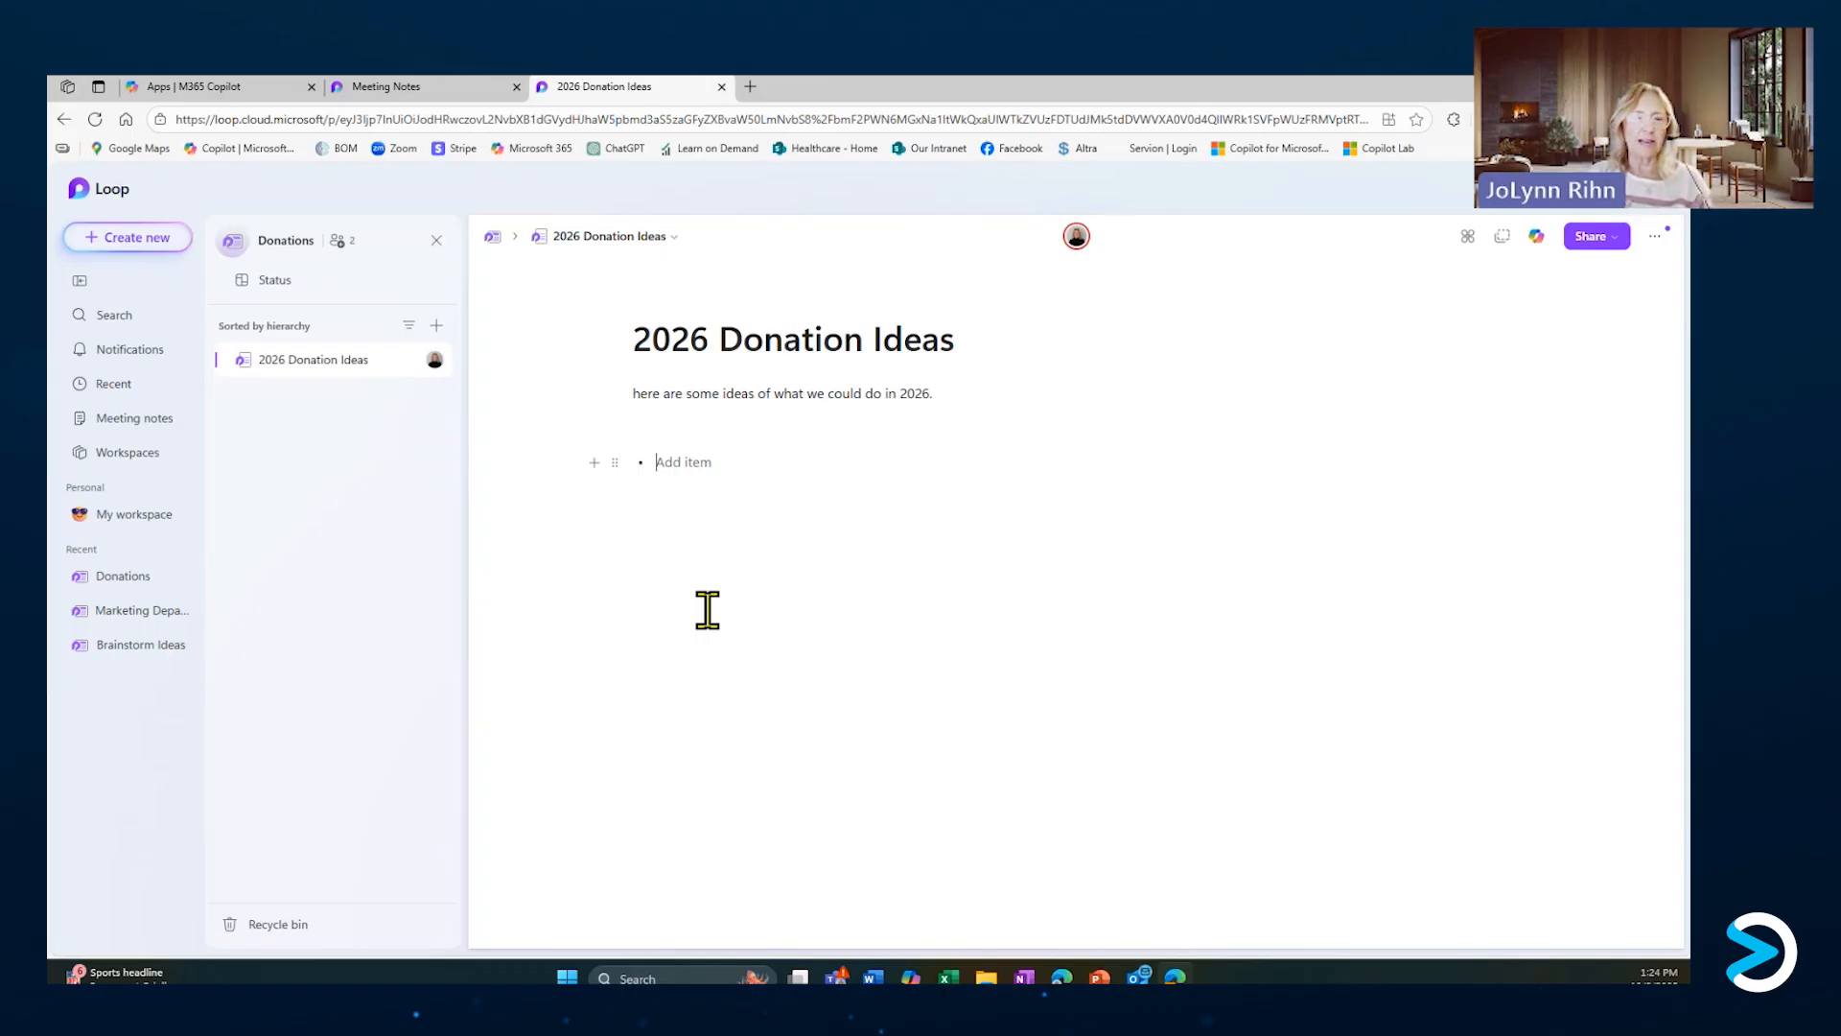
{"action": "type", "text": "ABC Company"}
{"action": "key", "text": "Return"}
{"action": "type", "text": "Bouy"}
{"action": "key", "text": "BackSpace"}
{"action": "type", "text": "ys and Girls Club"}
{"action": "key", "text": "Return"}
{"action": "type", "text": "Y"}
{"action": "key", "text": "Return"}
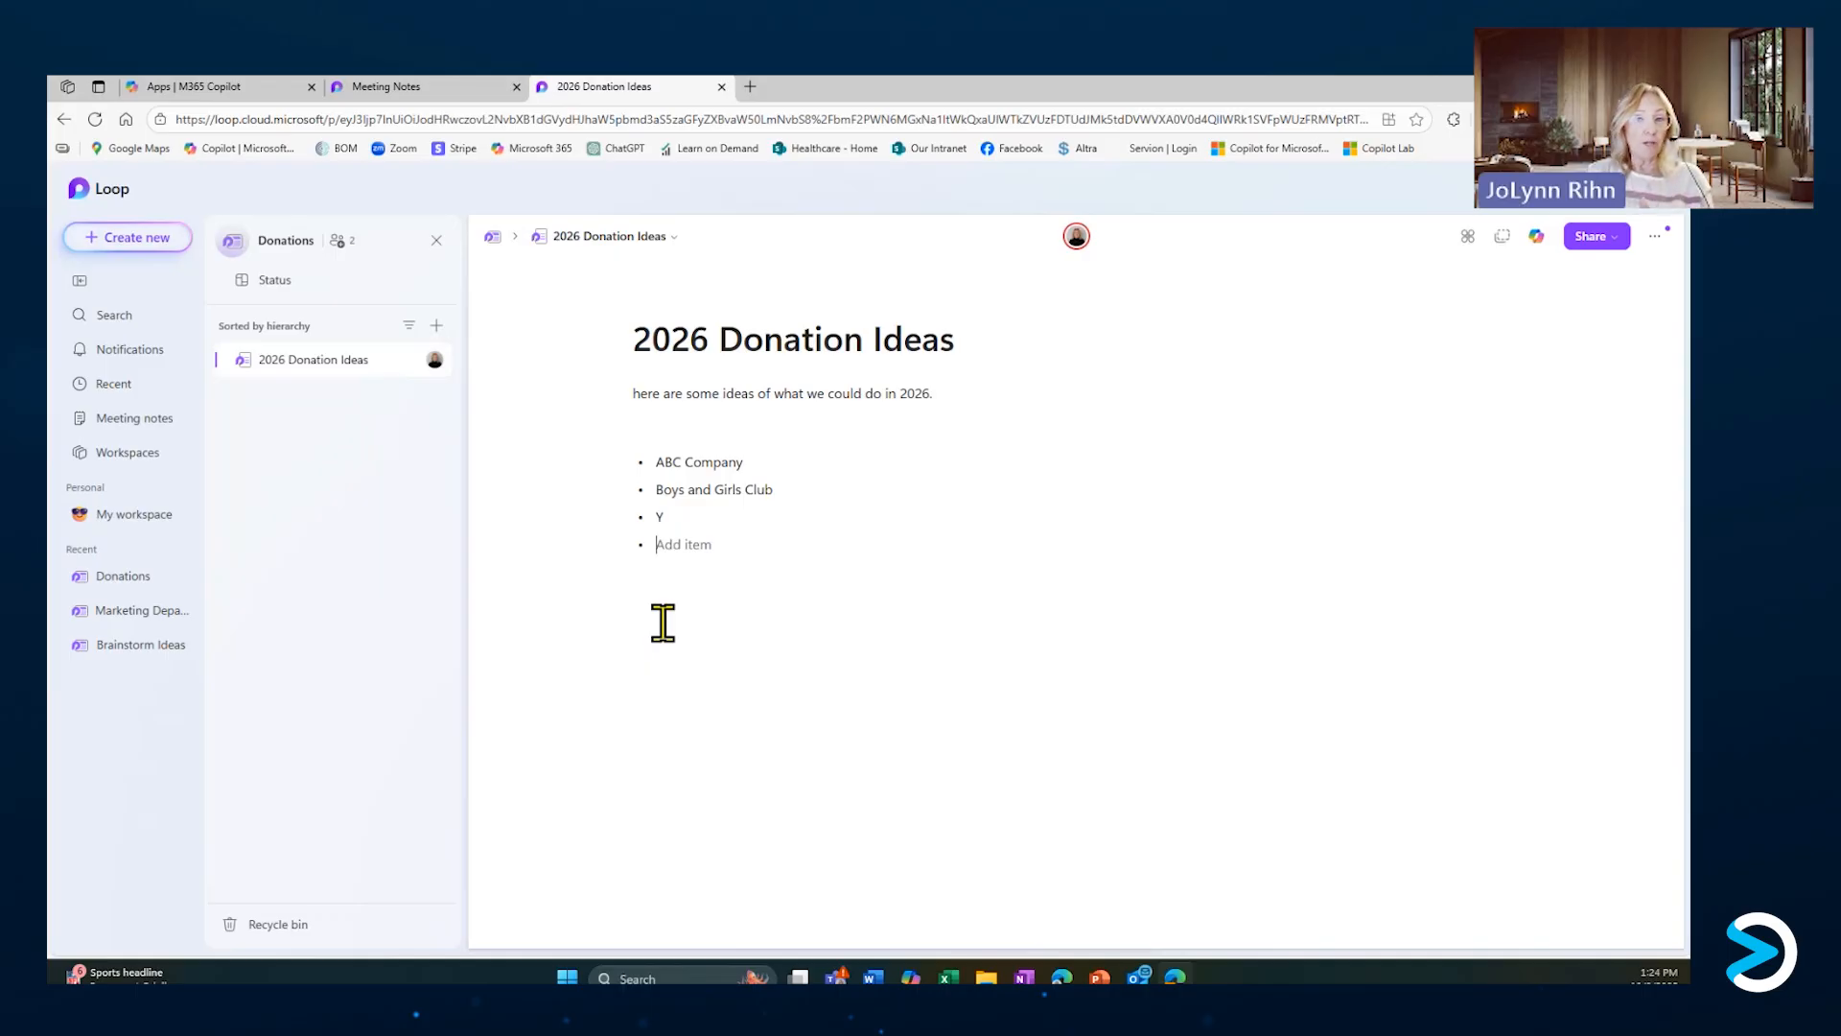
{"action": "left_click", "coordinate": [756, 563]}
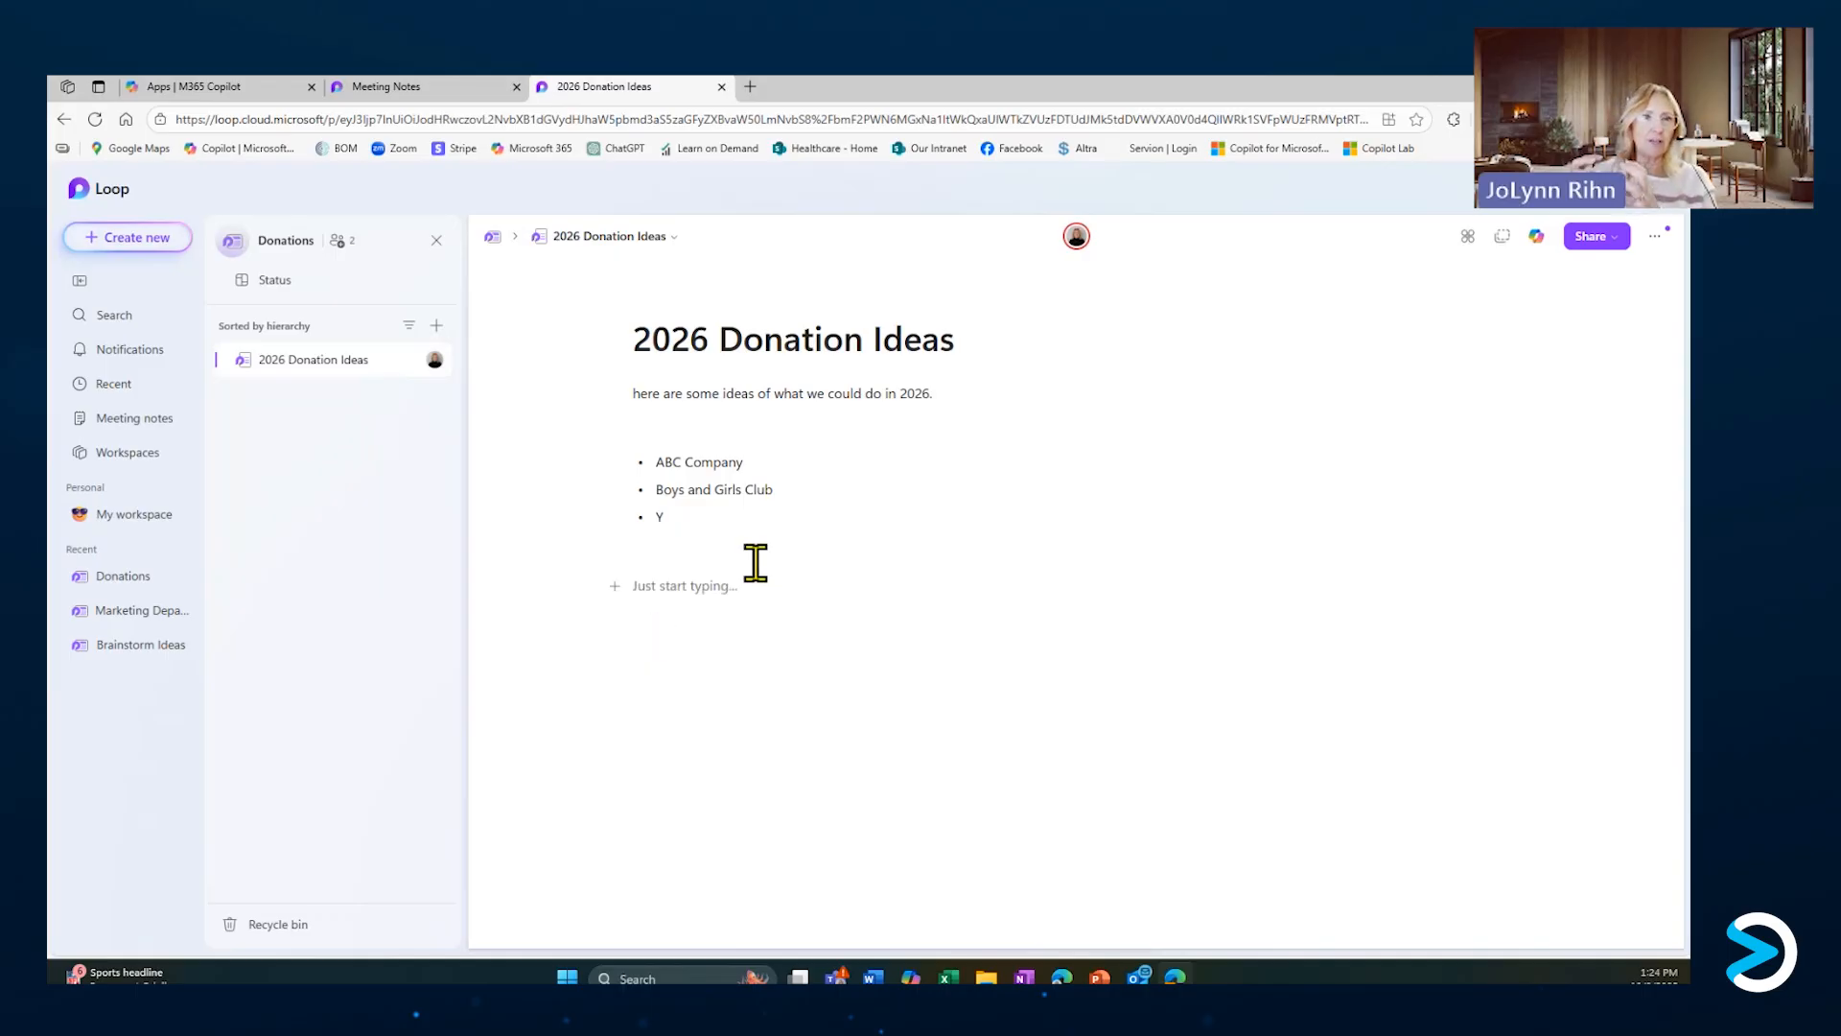
Insert a Mermaid diagram below the bulleted list and a callout between the list and the diagram.
{"action": "left_click", "coordinate": [615, 587]}
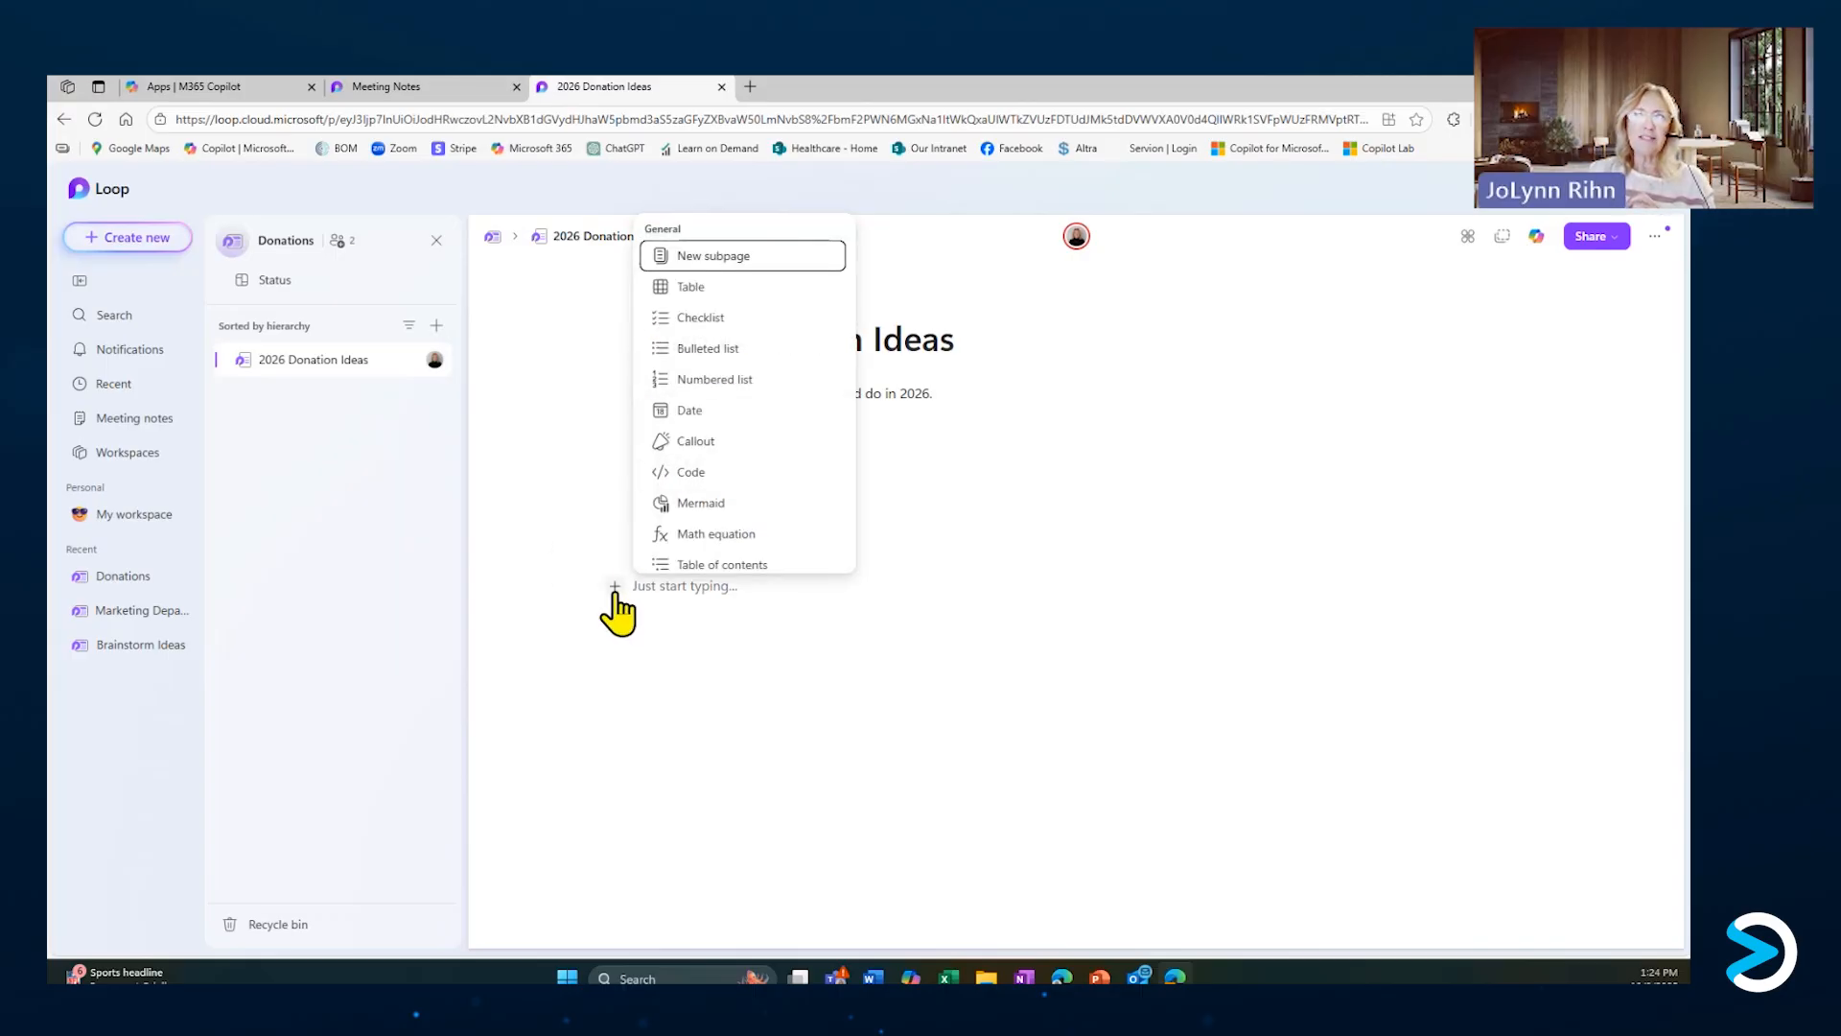
{"action": "left_click", "coordinate": [684, 503]}
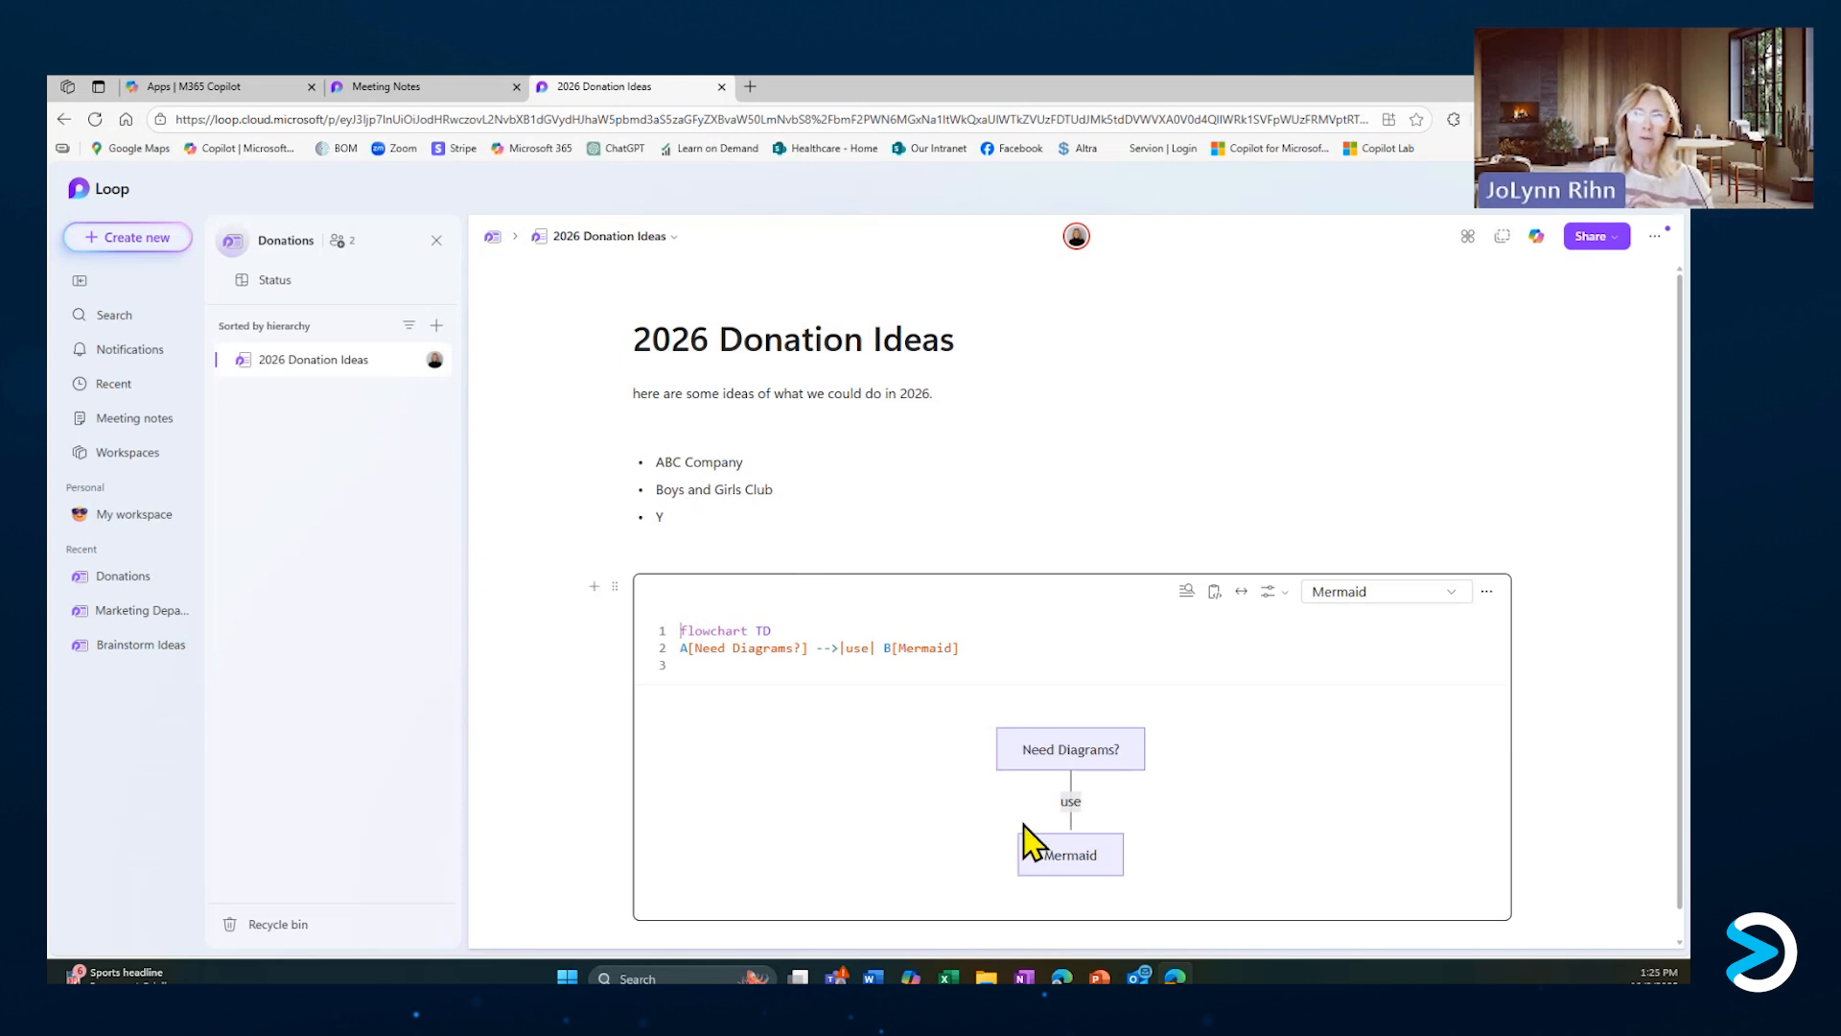
{"action": "left_click", "coordinate": [734, 550]}
{"action": "left_click", "coordinate": [615, 526]}
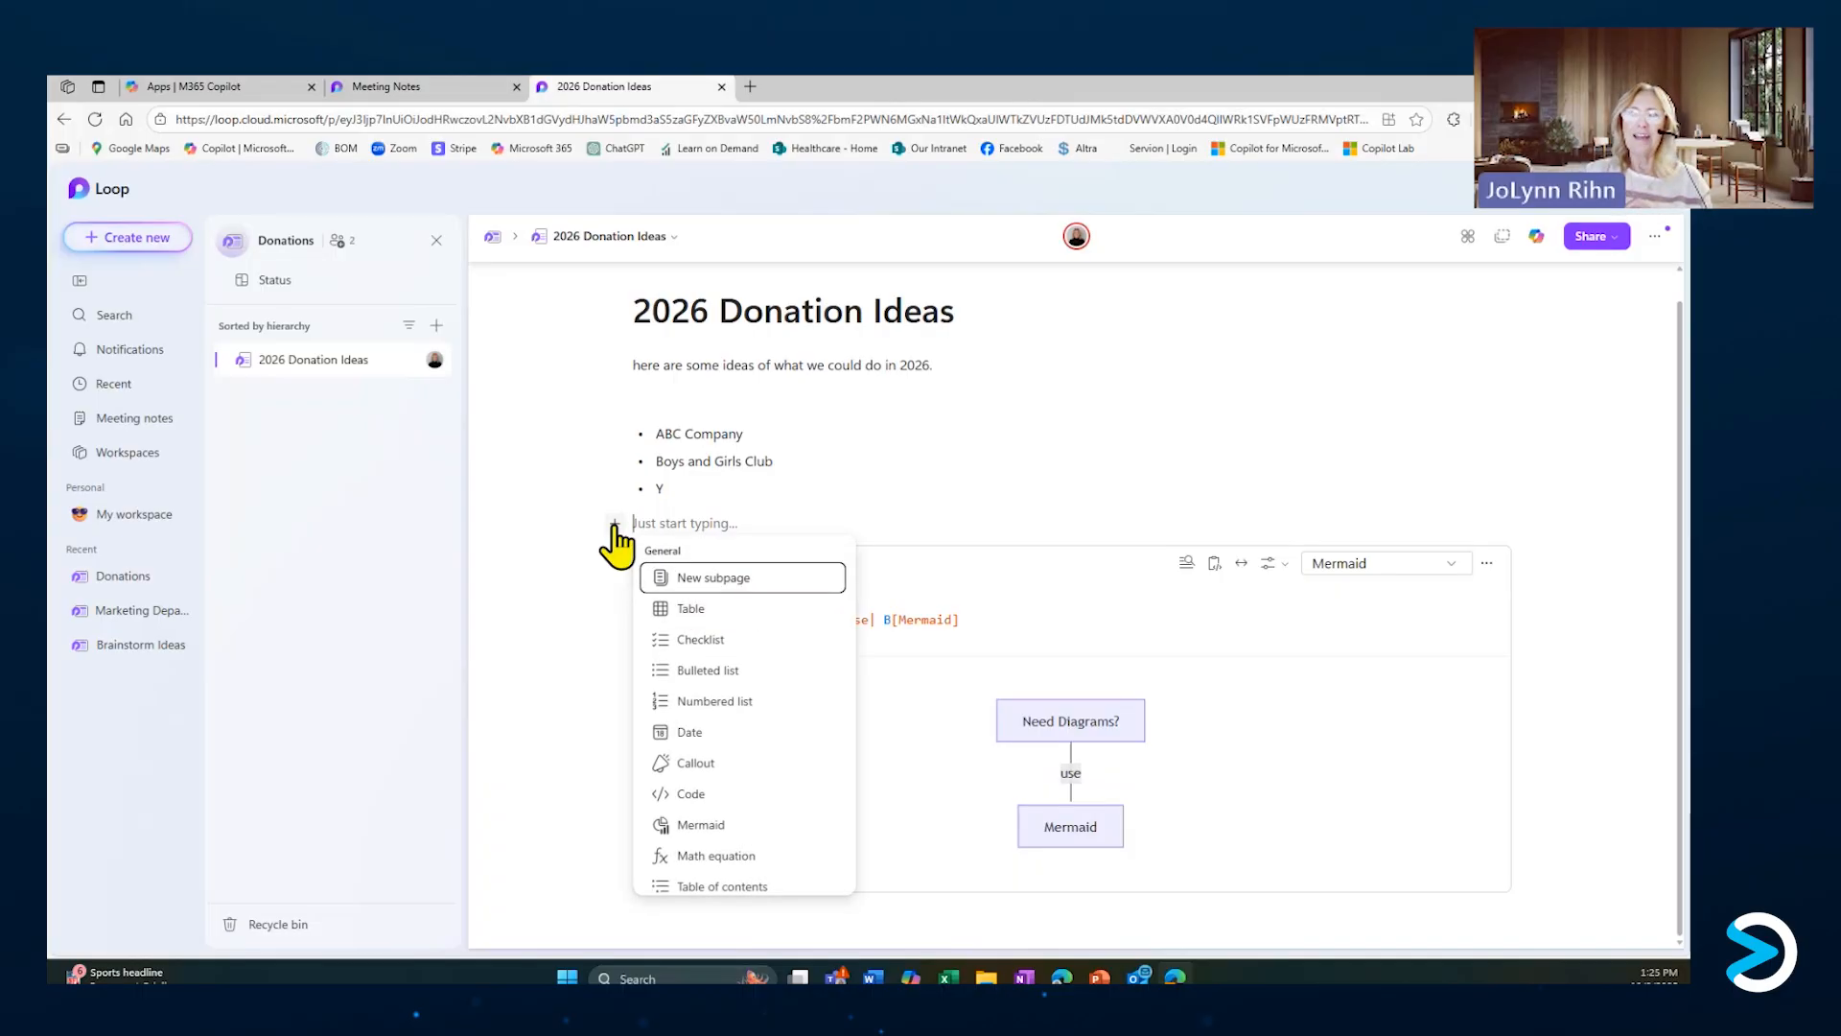
{"action": "left_click", "coordinate": [692, 764]}
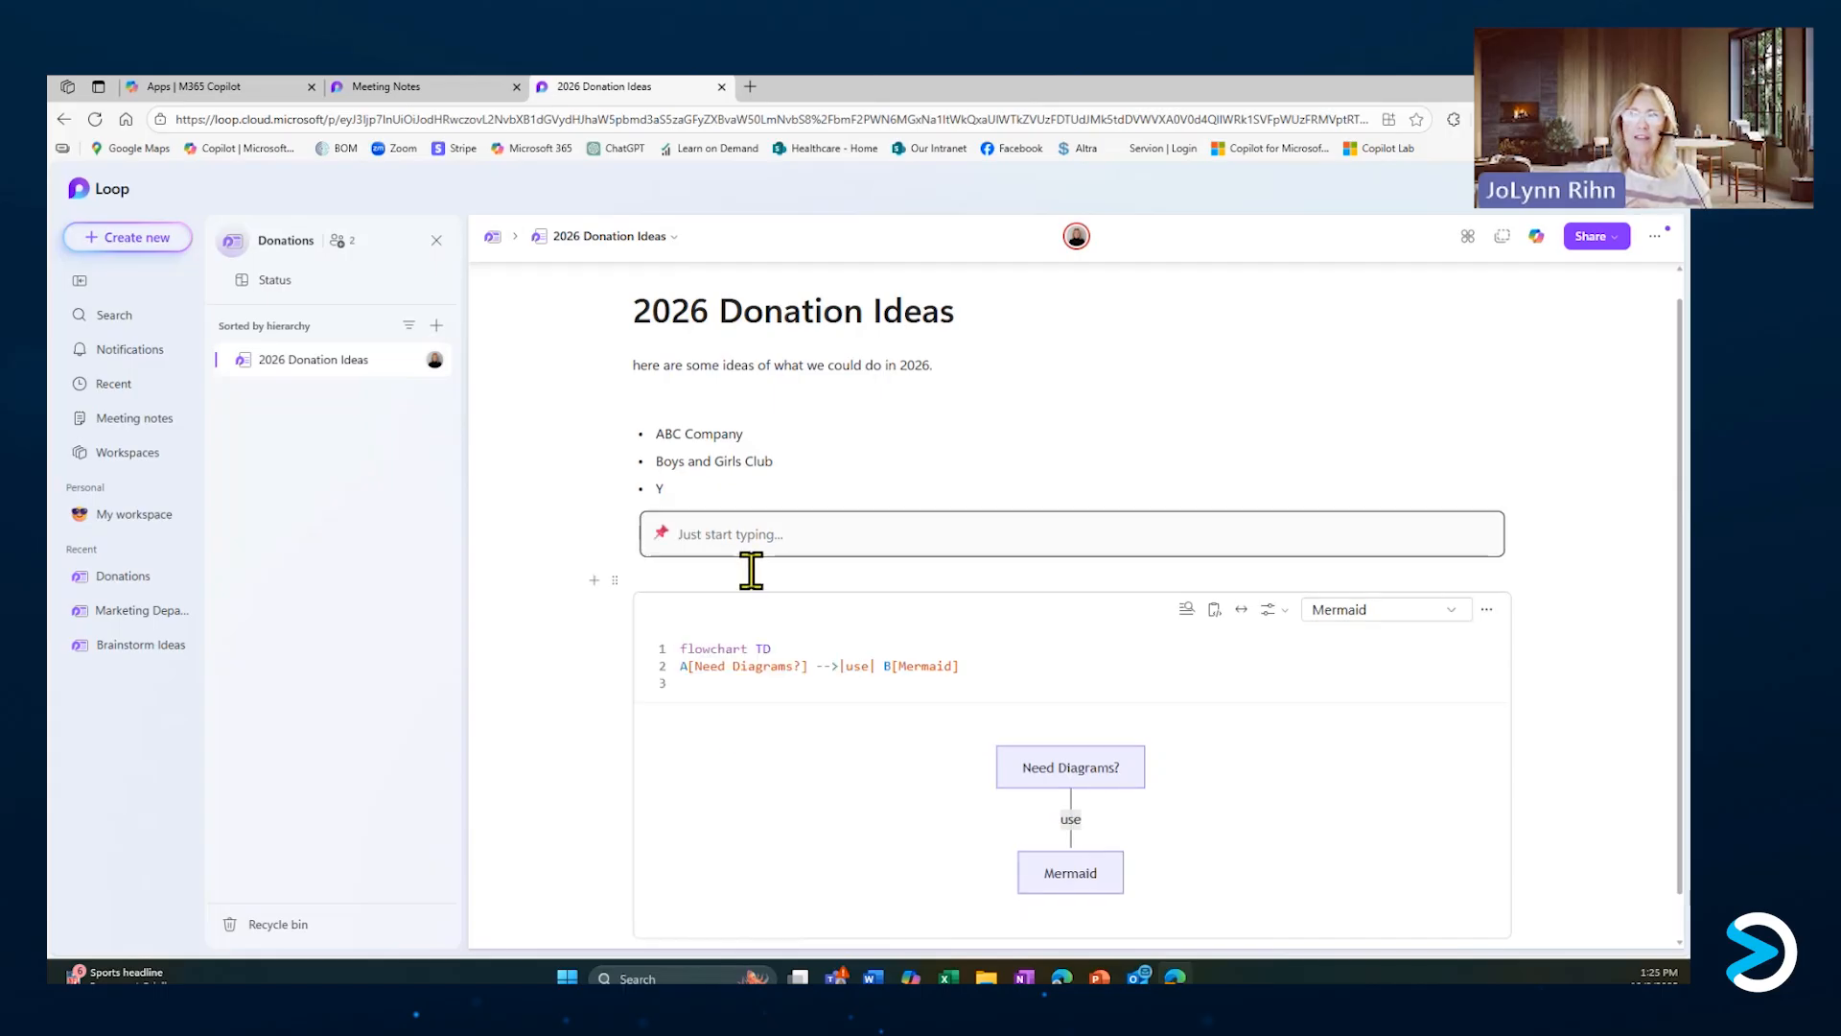